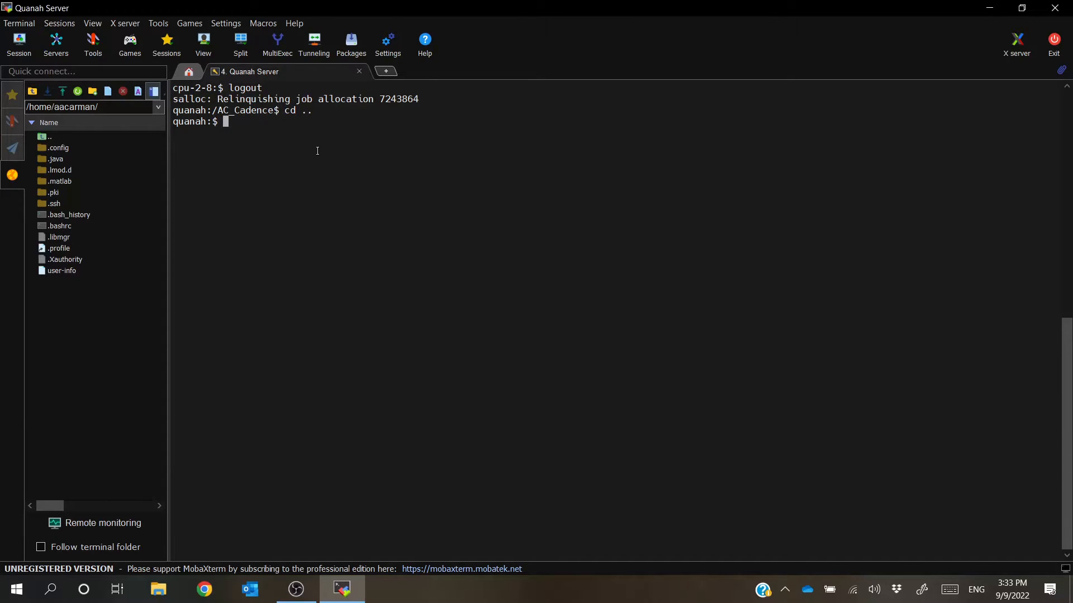
End the current Quanah Server session, then reopen the saved session and log in with the account password
key(ctrl+d)
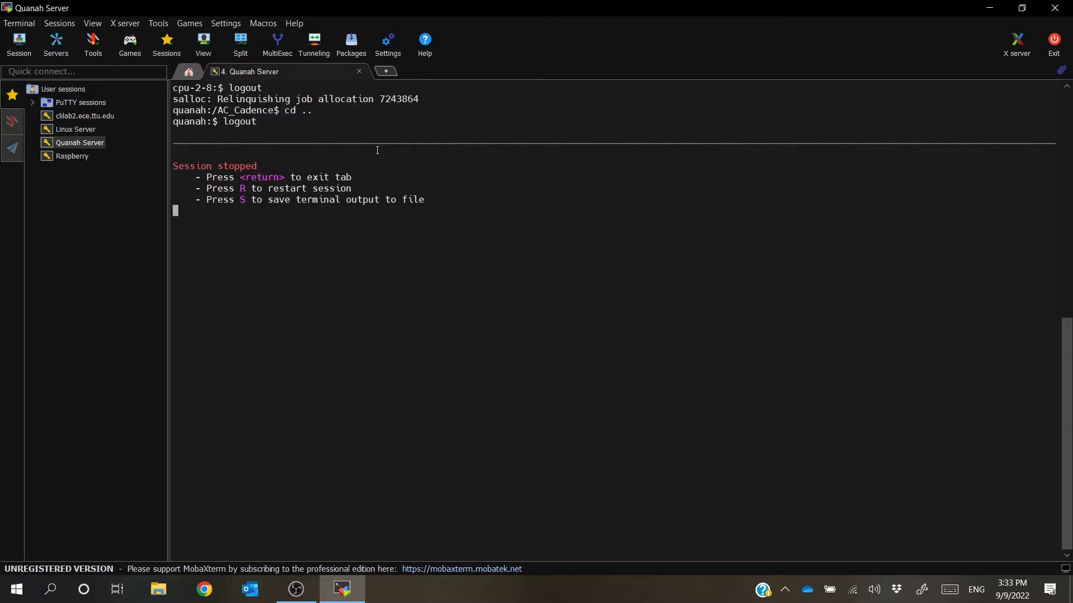
click(360, 72)
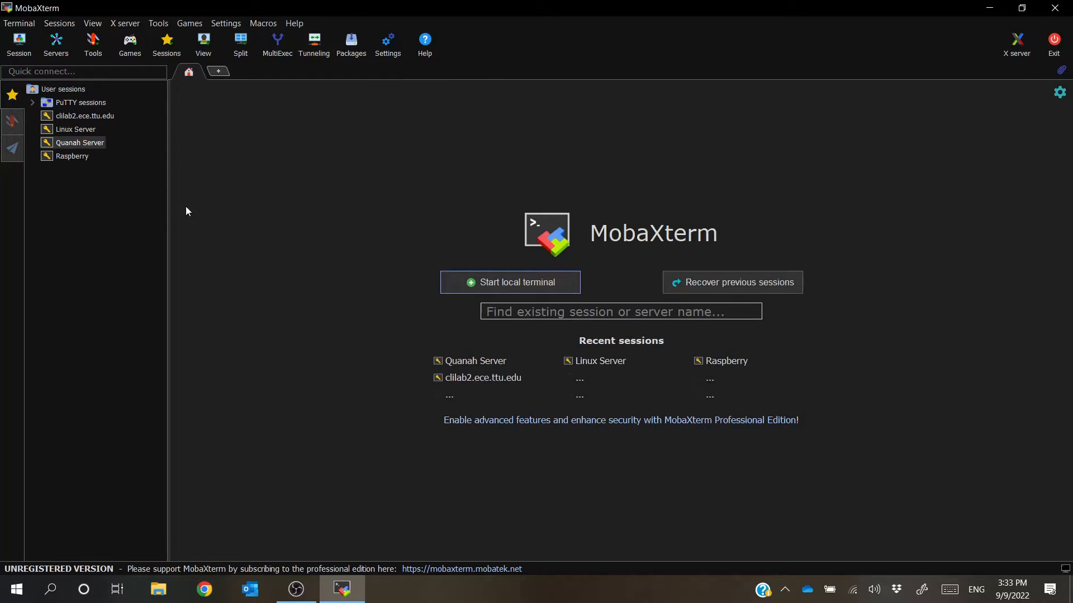
click(85, 145)
click(82, 133)
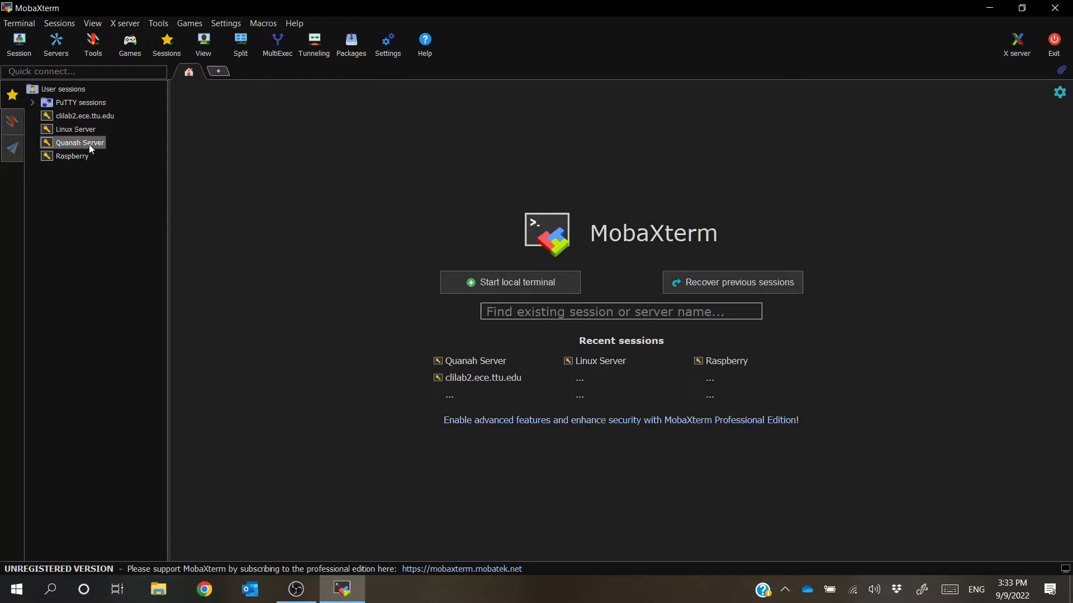
double_click(79, 145)
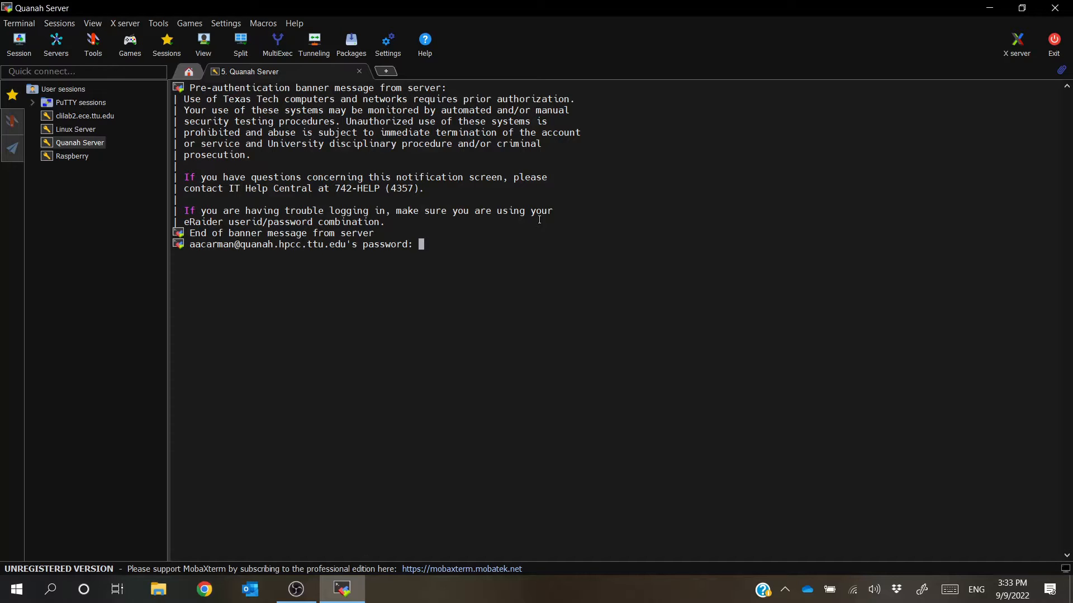
key(Return)
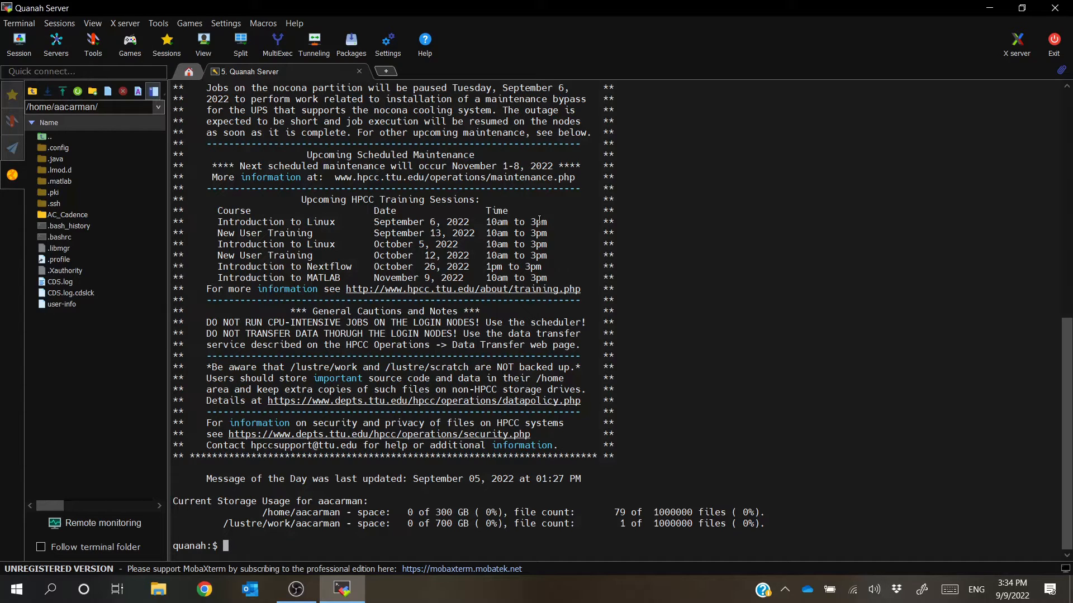
Request an interactive job on the quanah partition with the command interactive -p quanah
text(interactive -p quasn)
key(BackSpace)
key(BackSpace)
text(nah)
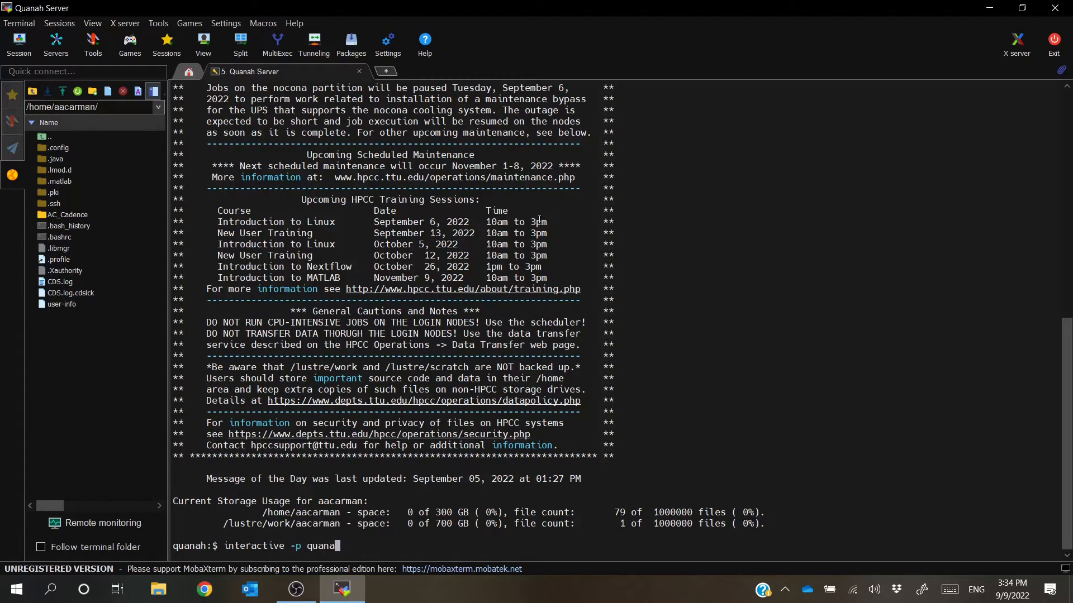
key(Return)
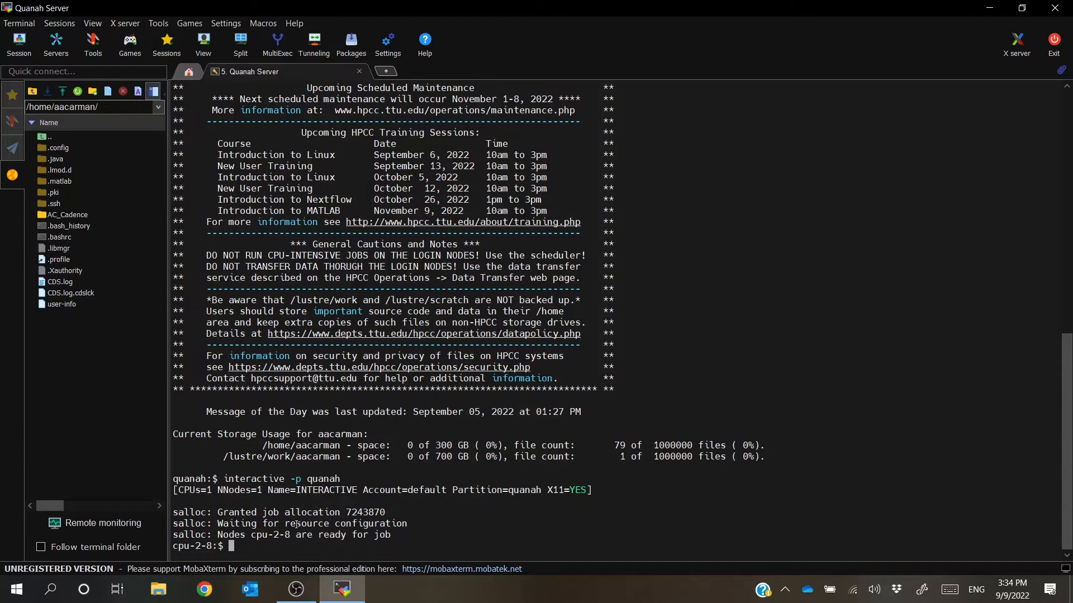
drag(235, 535, 392, 535)
click(391, 535)
Load the cadence module and change into the AC_Cadence directory found in the home folder listing
text(module load cadence)
key(Return)
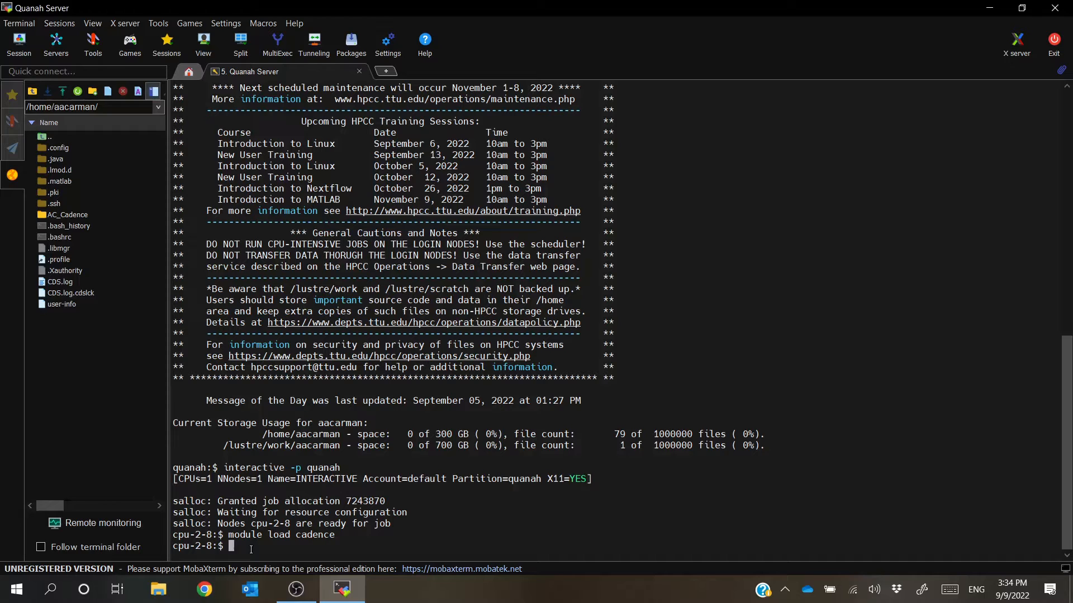
text(ls)
key(Return)
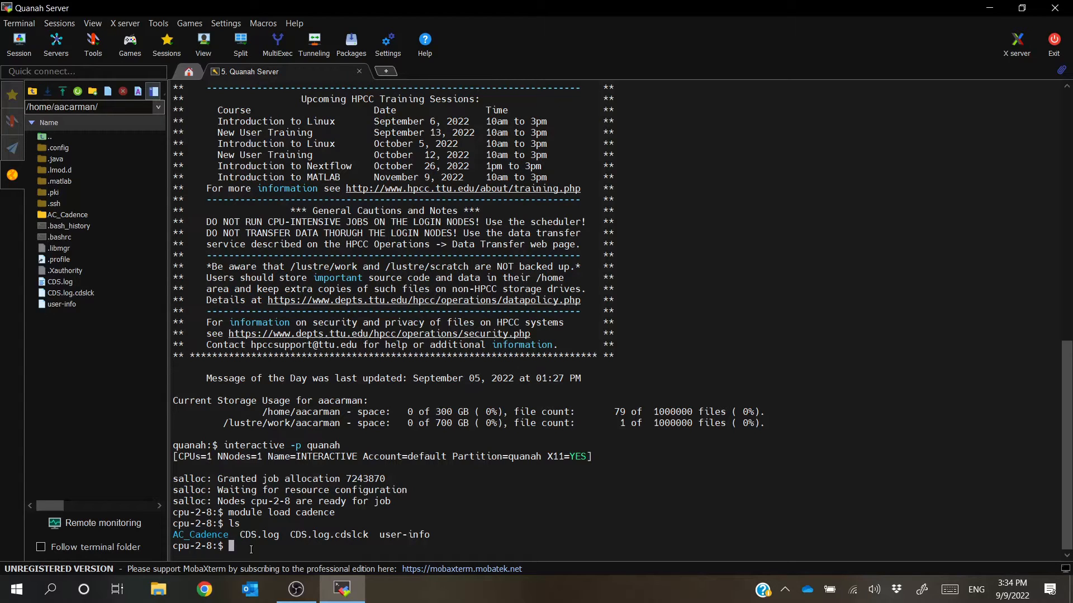
text(cd AC_Cadence)
key(Return)
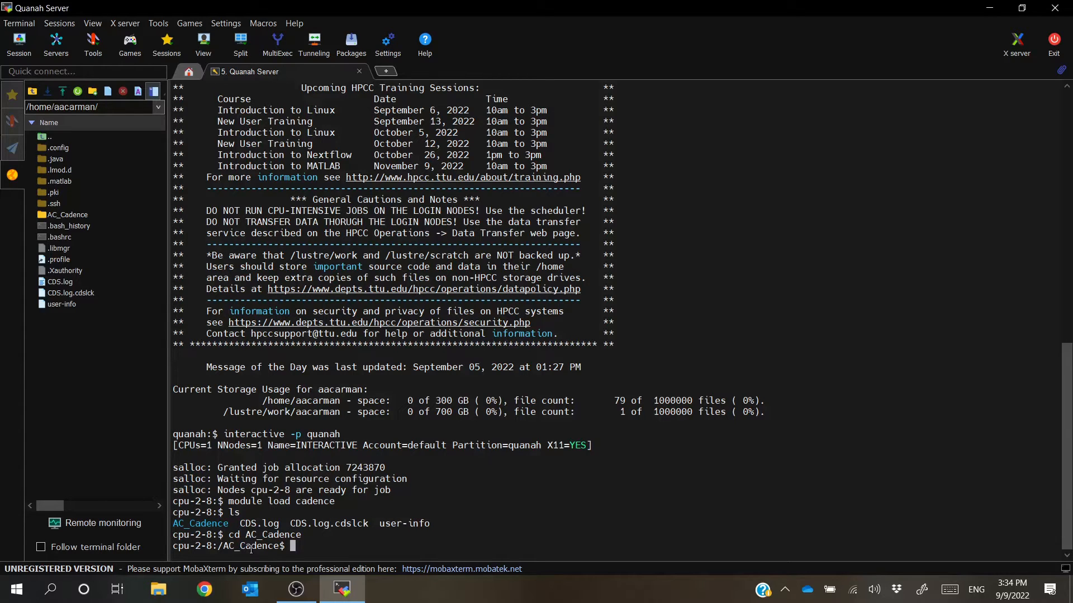
Launch Virtuoso in the background with virtuoso & and bring its log window into view over the terminal
text(virtuoso &)
key(Home)
key(End)
key(Return)
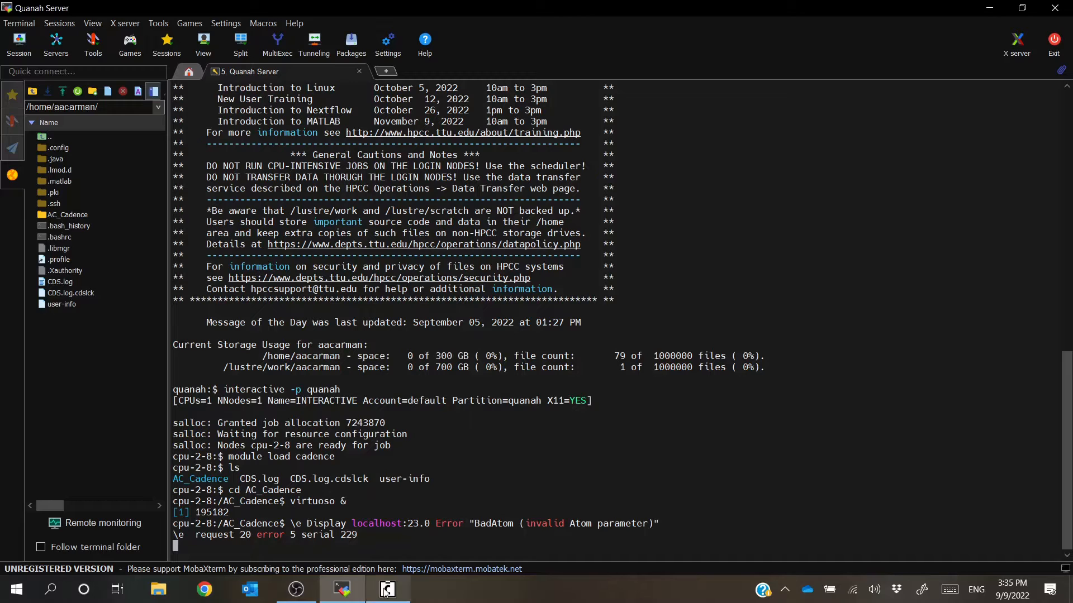
click(386, 590)
drag(476, 447, 497, 341)
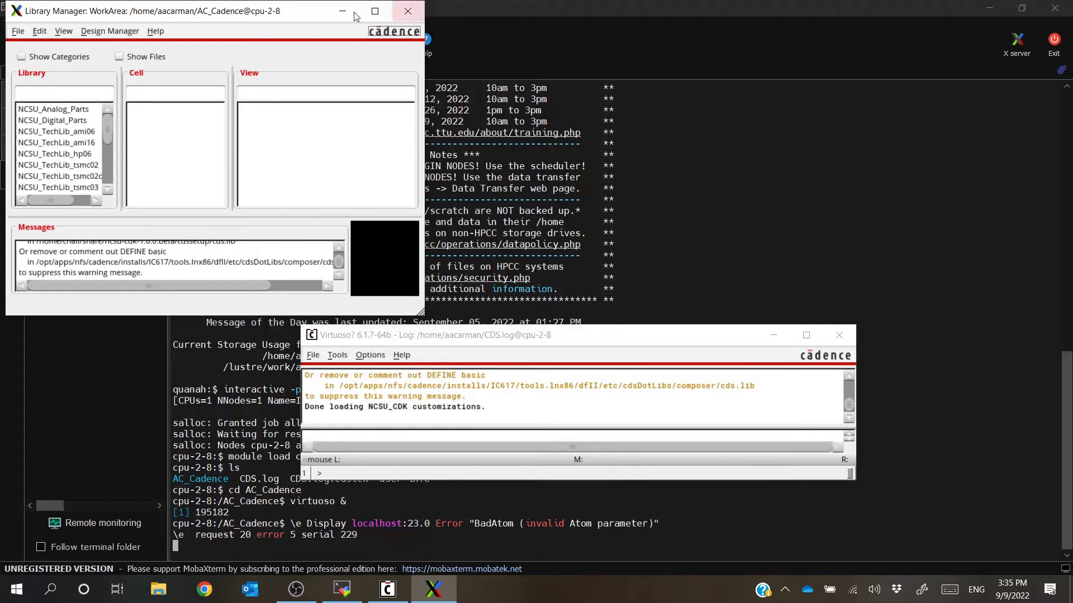
Put the Library Manager window away and move the Virtuoso log window toward the middle of the screen
drag(283, 12, 494, 168)
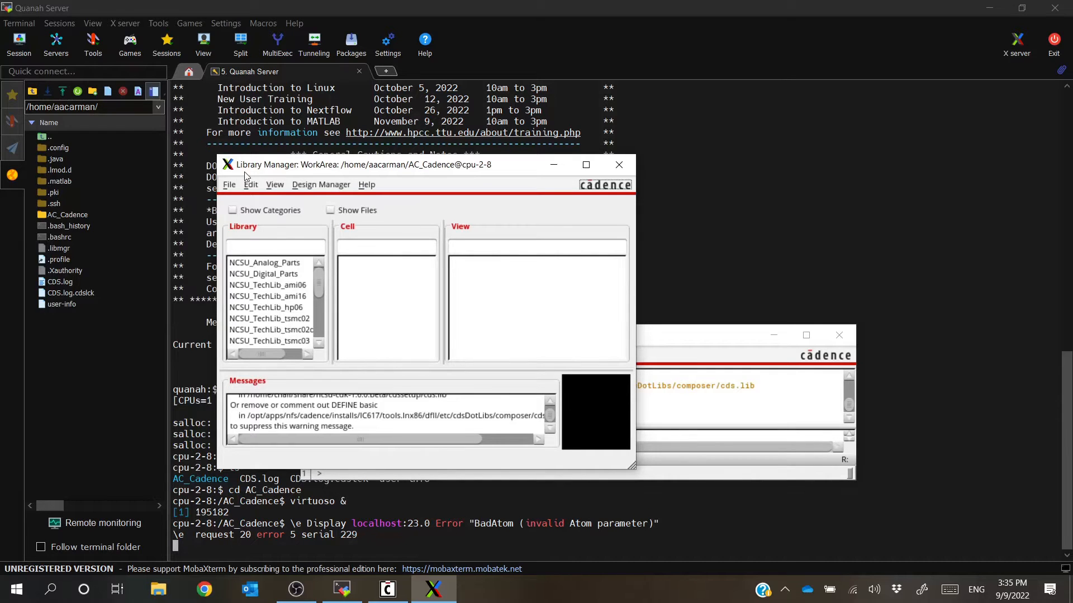
click(620, 165)
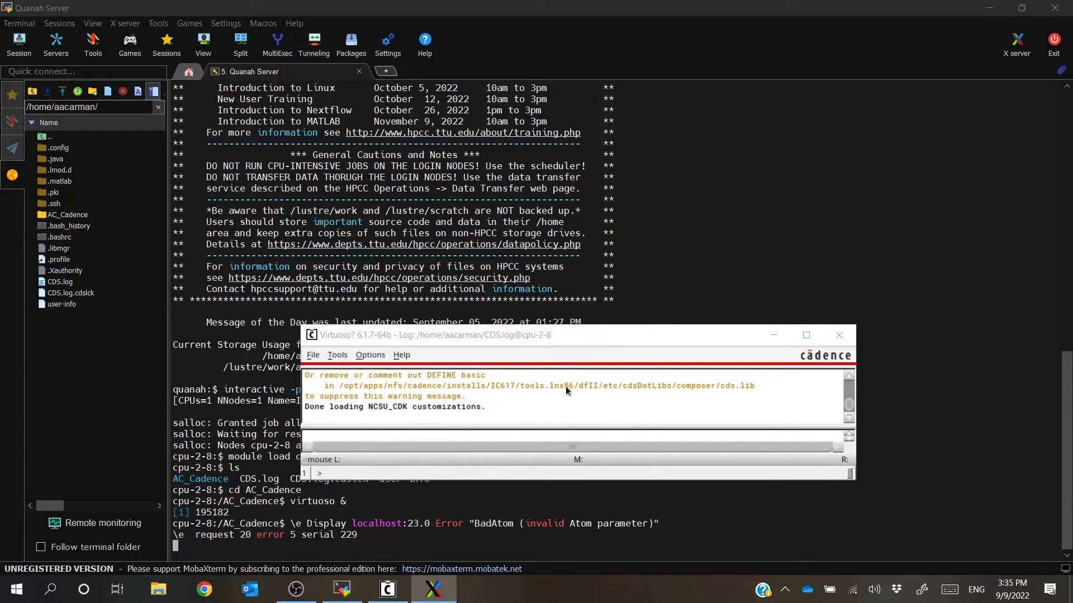
mouse_move(439, 594)
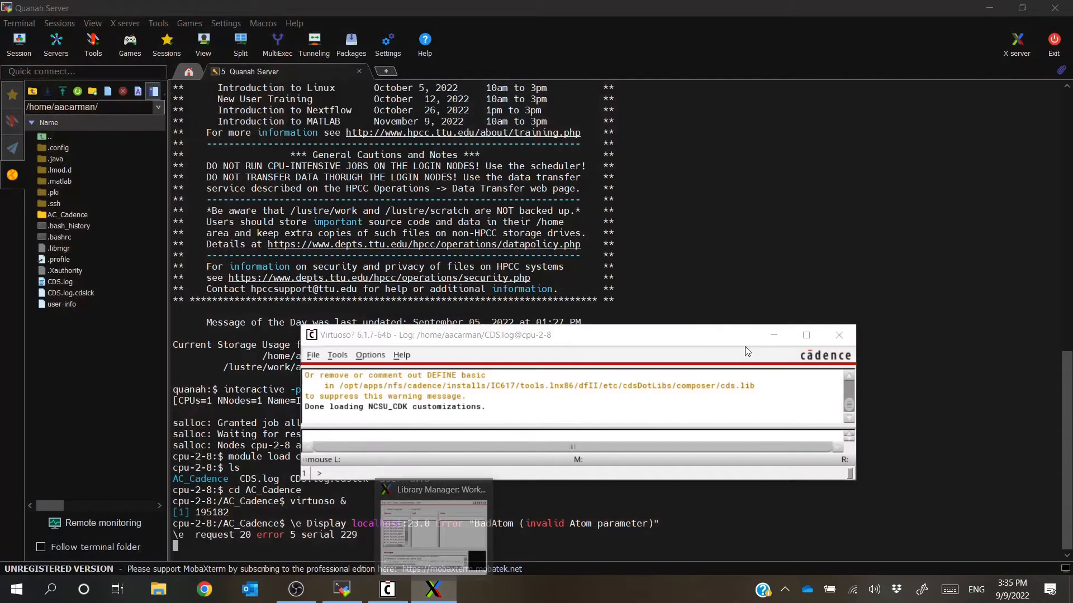
click(716, 339)
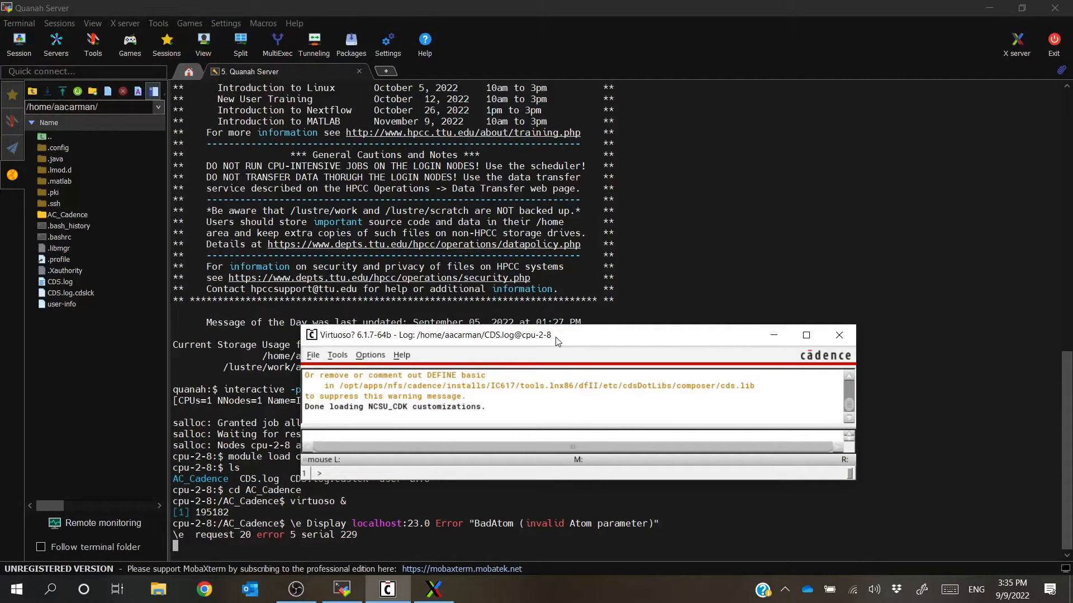
drag(506, 339, 452, 268)
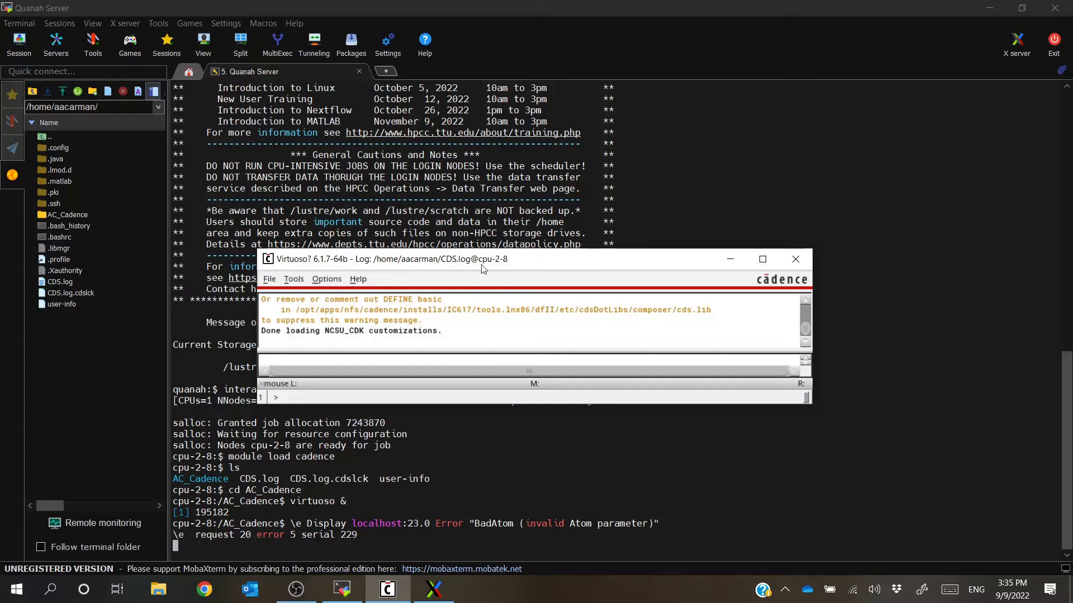
Open the Library Manager from the Virtuoso log window and arrange the two windows so both can be seen
click(294, 282)
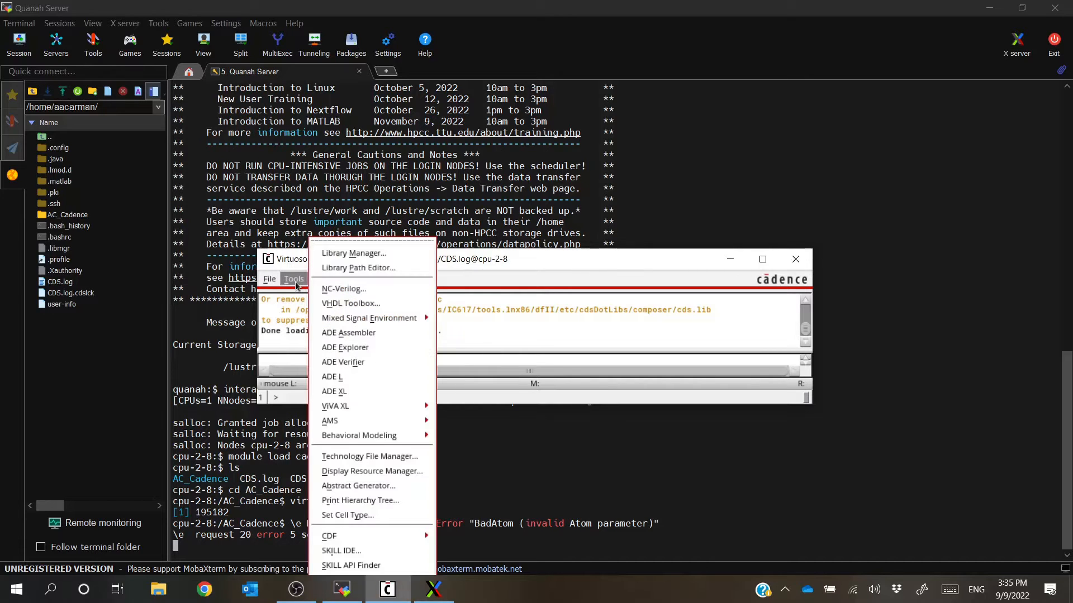
click(362, 257)
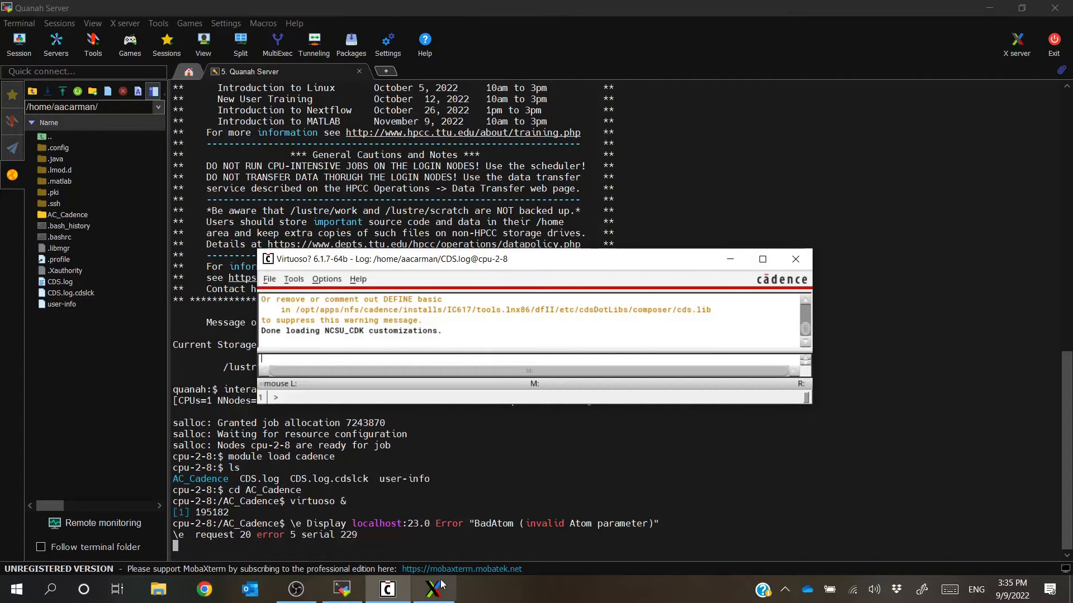
drag(436, 156, 358, 99)
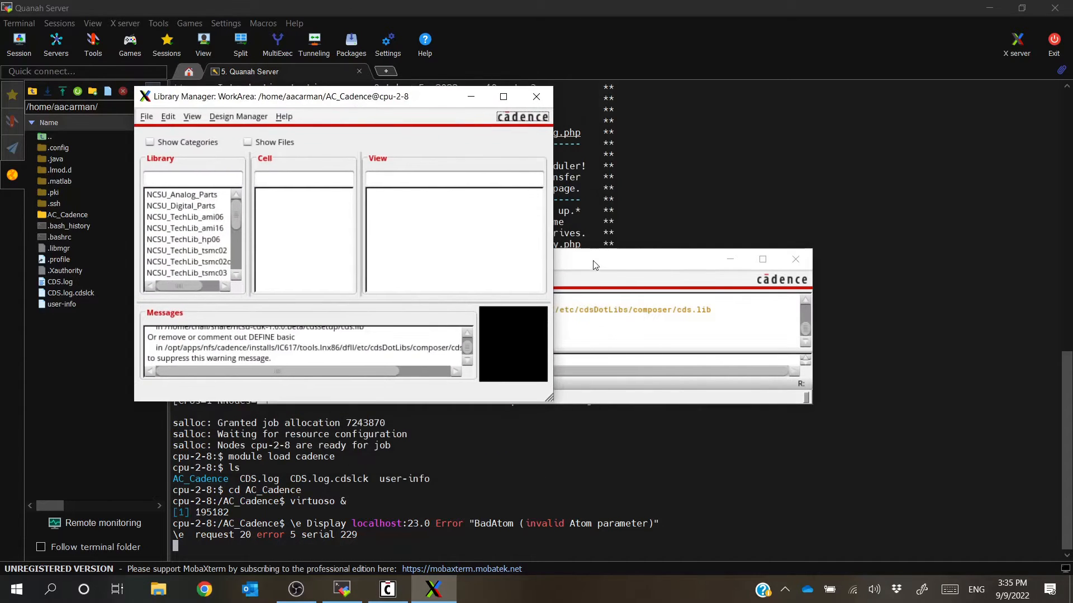
drag(594, 263, 632, 343)
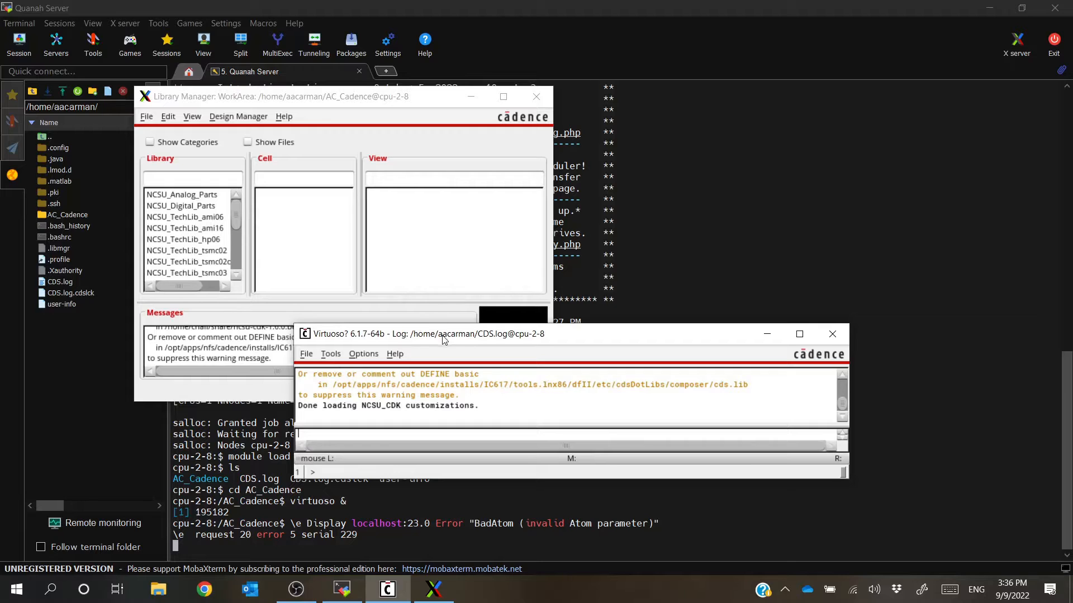
drag(442, 333, 411, 290)
Minimize the Library Manager and enlarge the Virtuoso log window vertically to show more of its messages
click(471, 98)
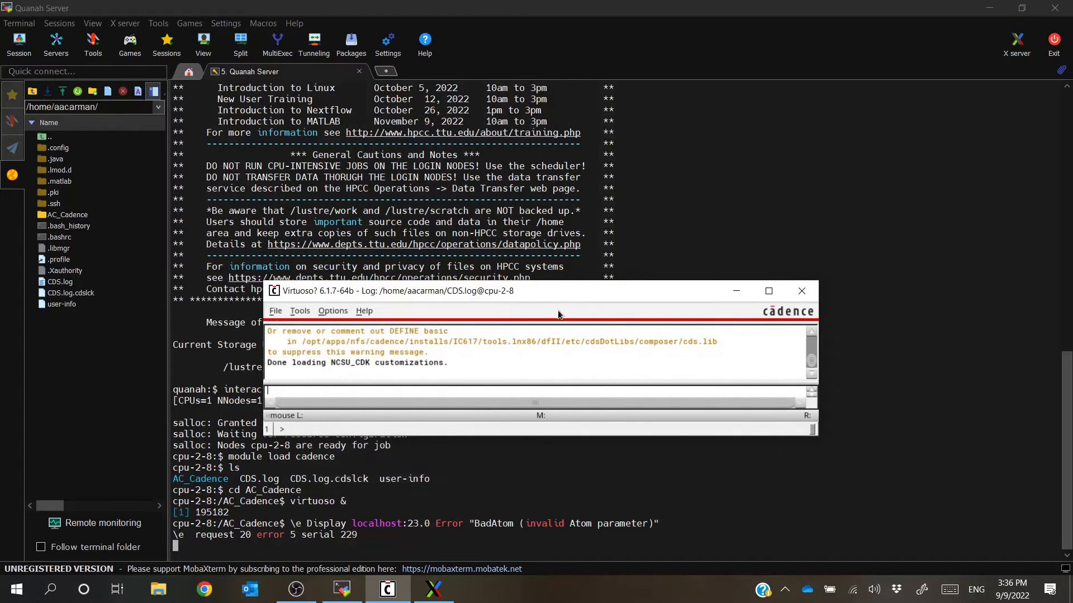
drag(568, 295, 541, 238)
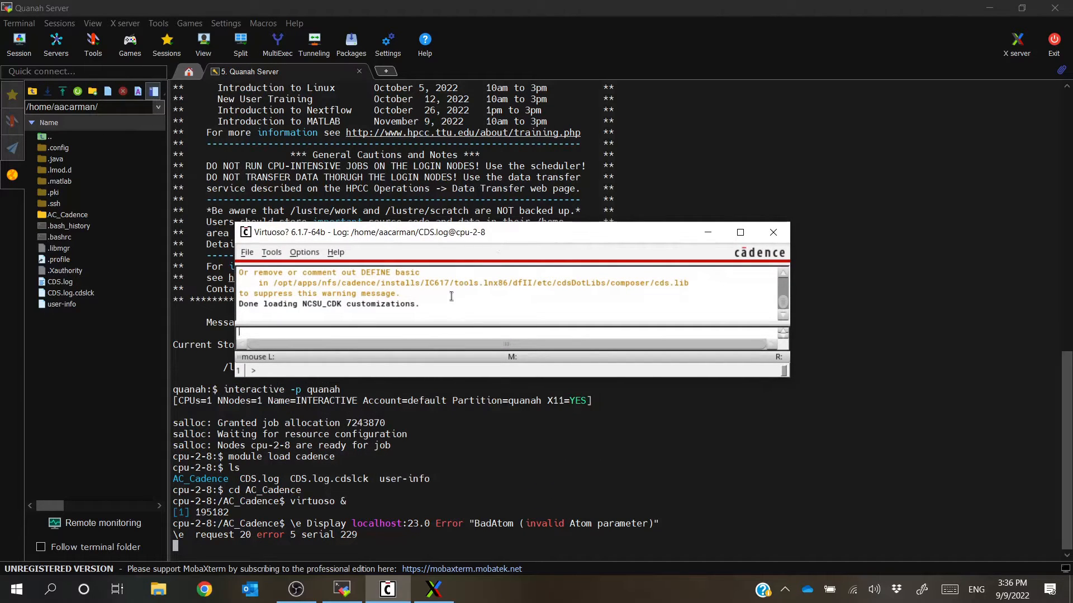
scroll(484, 315, up, 3)
scroll(484, 315, up, 1)
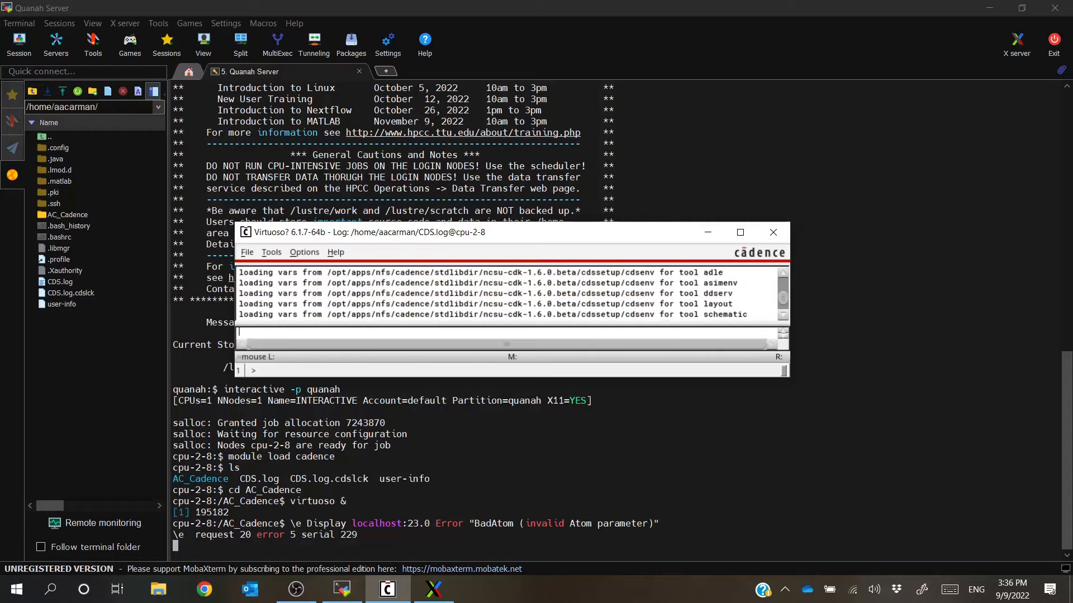
drag(528, 129, 528, 104)
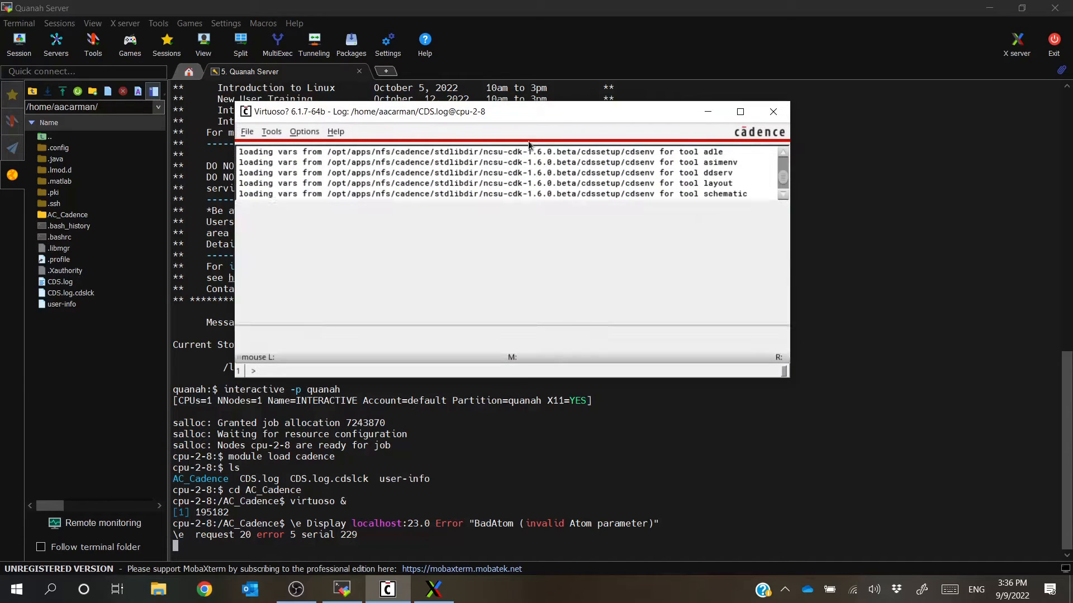
drag(532, 379, 531, 462)
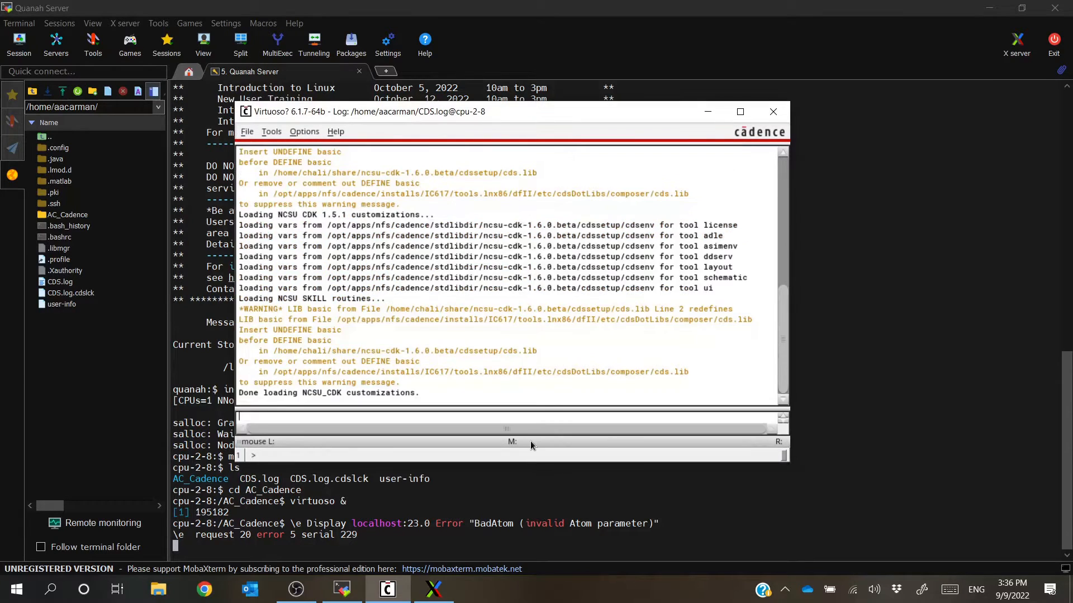
Review the Virtuoso log from the copyright notice through the library warnings and NCSU CDK loading lines, and reduce the window's height
scroll(426, 386, up, 2)
scroll(421, 367, up, 5)
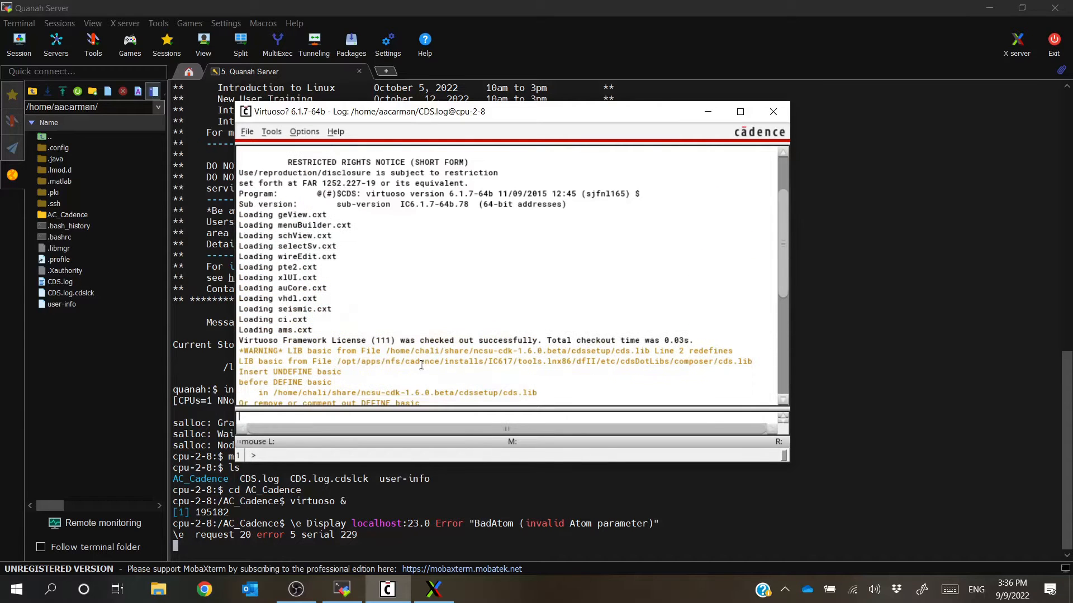
scroll(424, 363, up, 1)
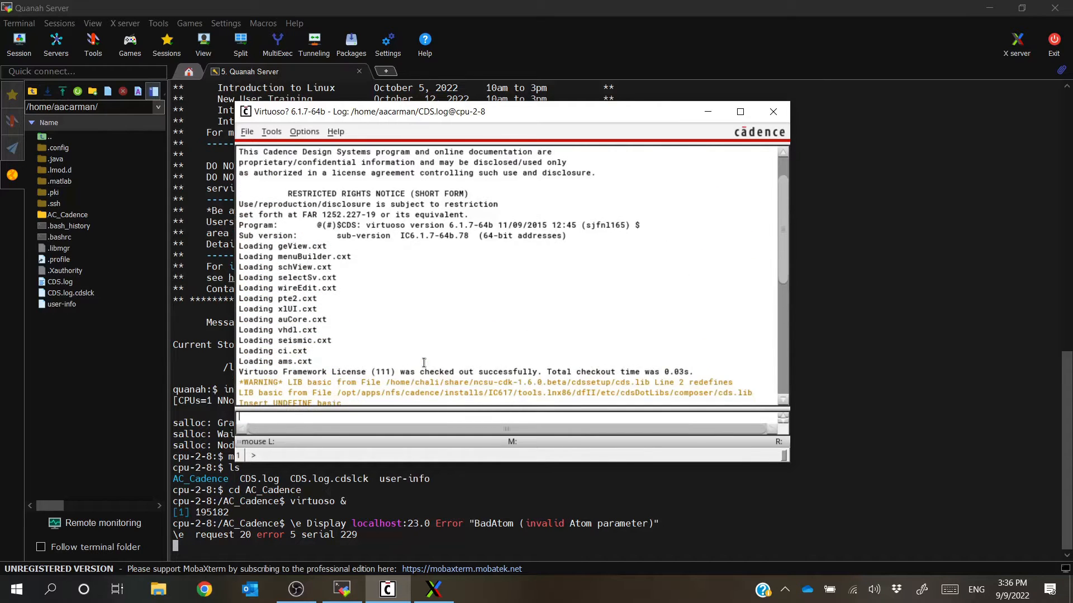
scroll(425, 362, down, 3)
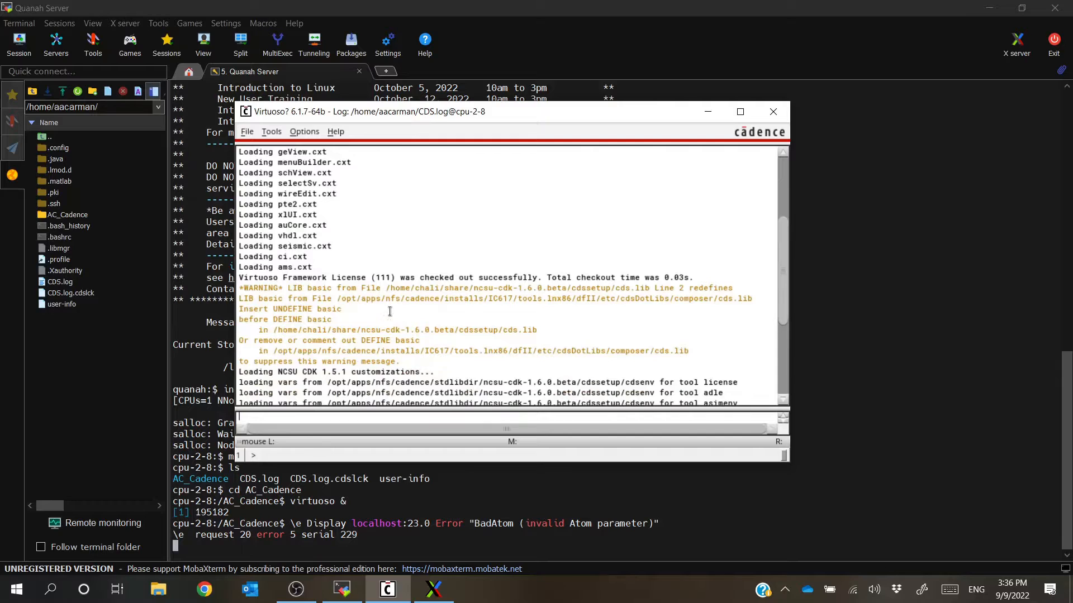
scroll(389, 311, down, 1)
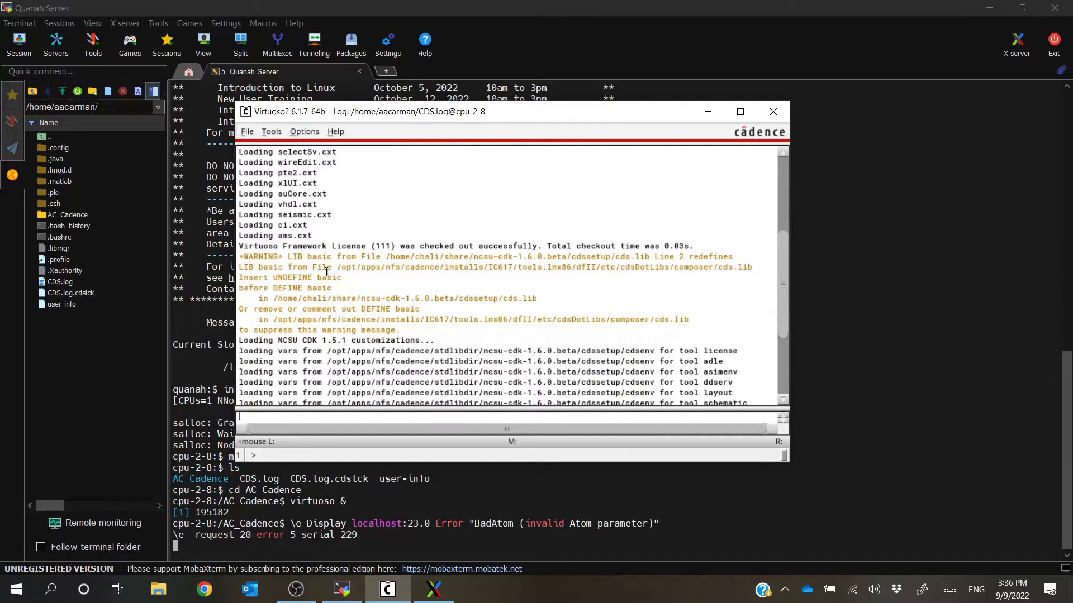
scroll(363, 288, down, 1)
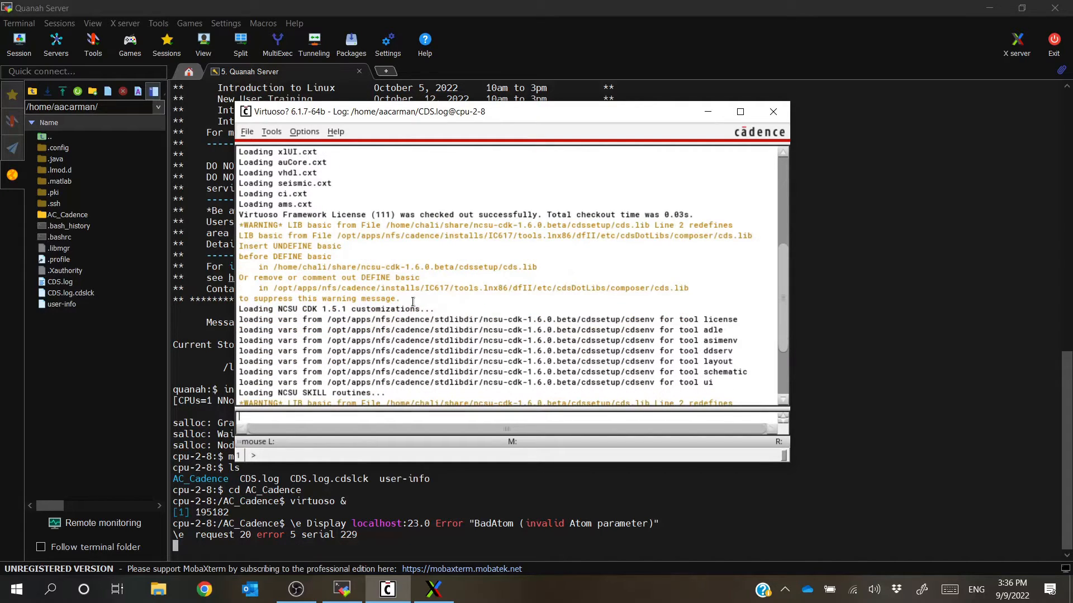
scroll(399, 300, down, 3)
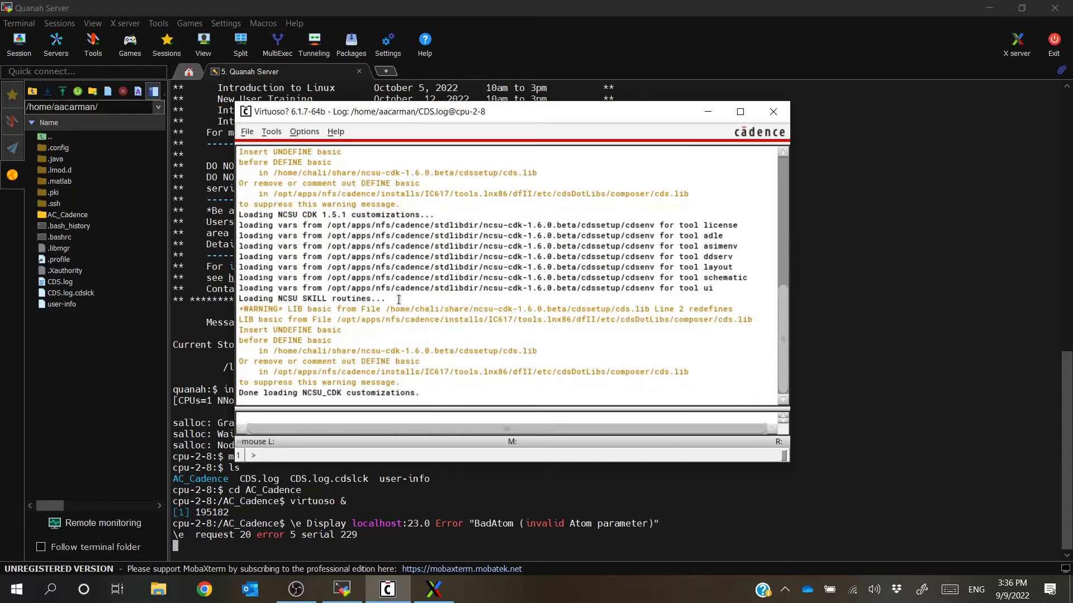
scroll(418, 335, up, 8)
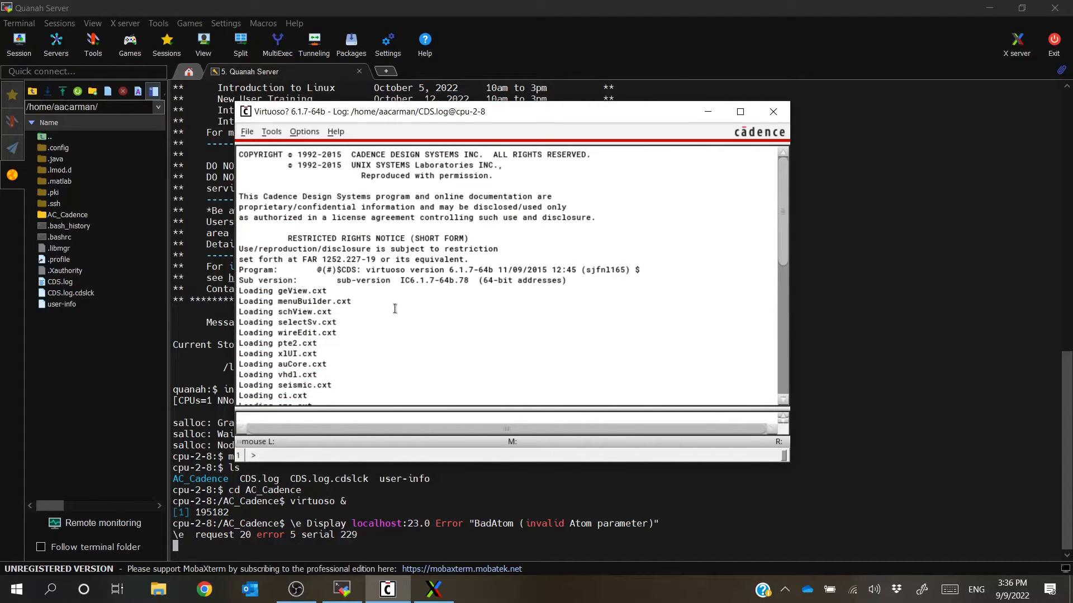
scroll(395, 309, down, 8)
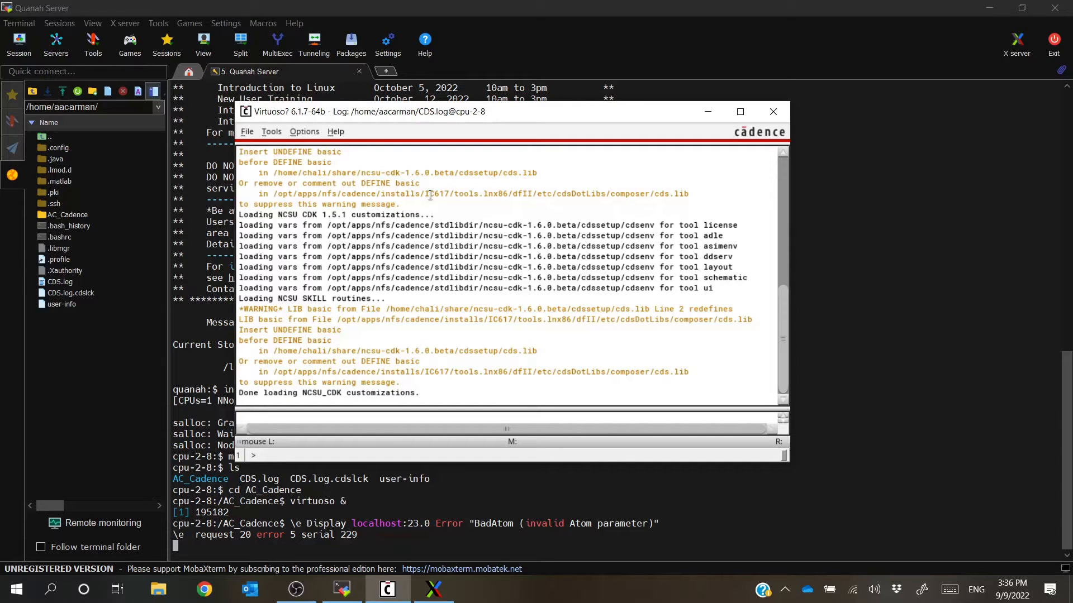
drag(465, 103, 465, 202)
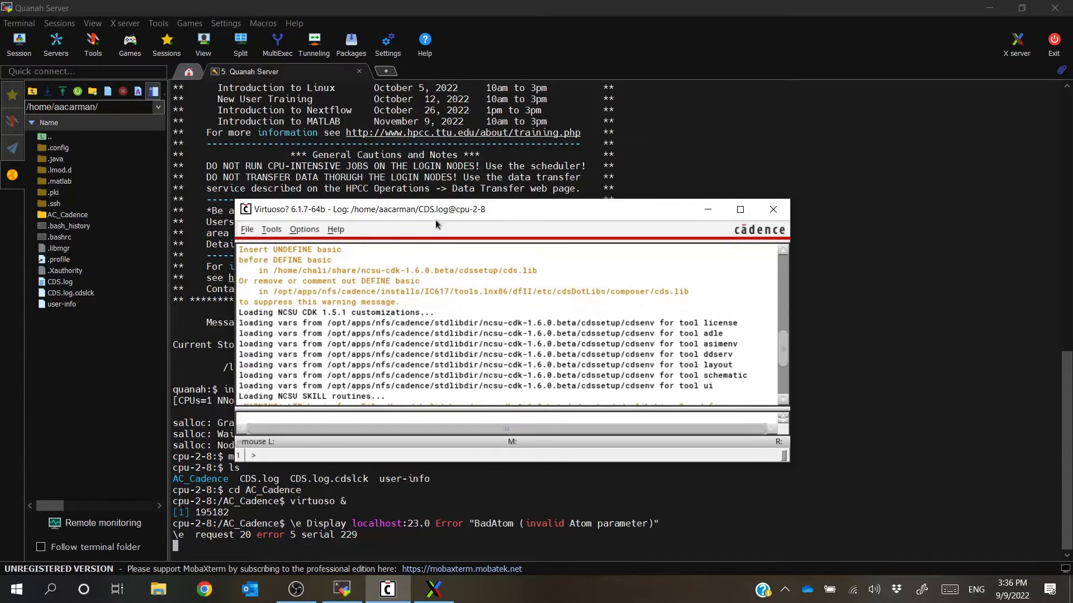
Reopen the Library Manager, and move and shorten the Virtuoso log window so both windows can be read together
click(272, 131)
click(297, 255)
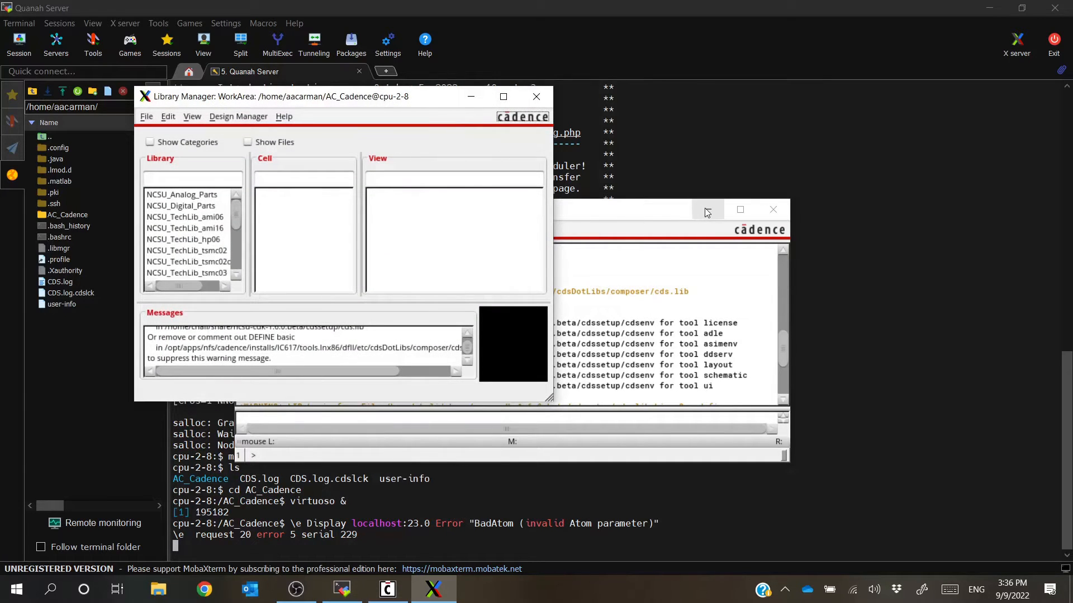
drag(643, 214, 891, 302)
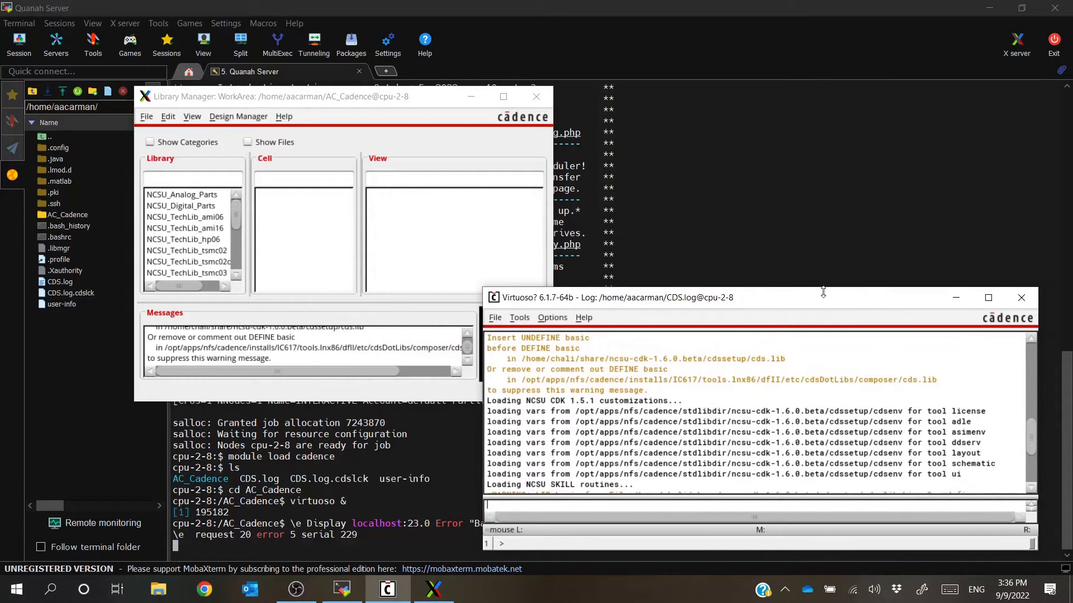
click(826, 286)
click(433, 590)
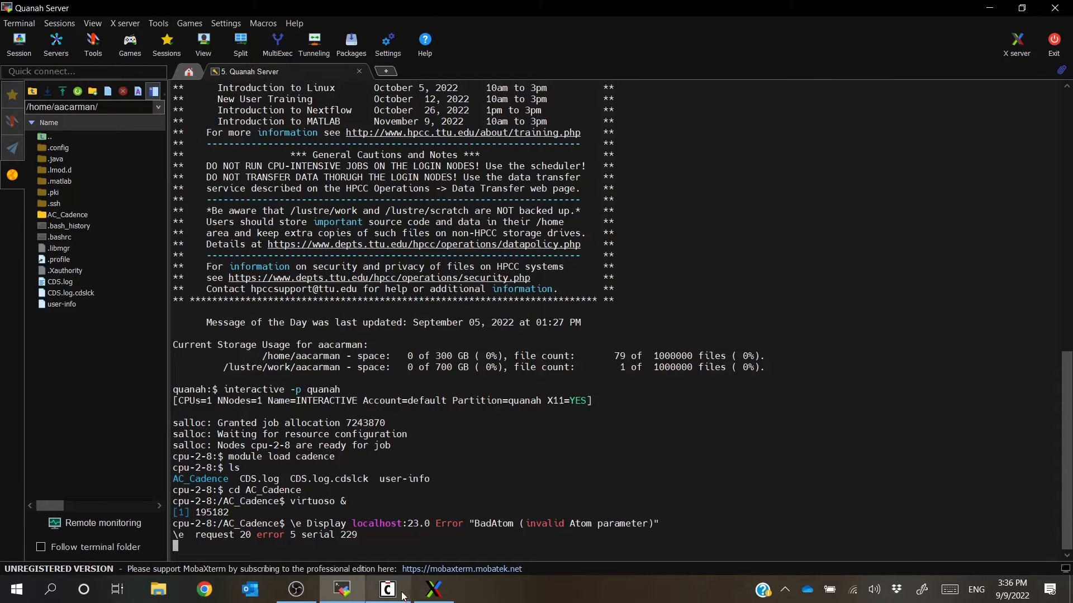
drag(714, 296, 713, 410)
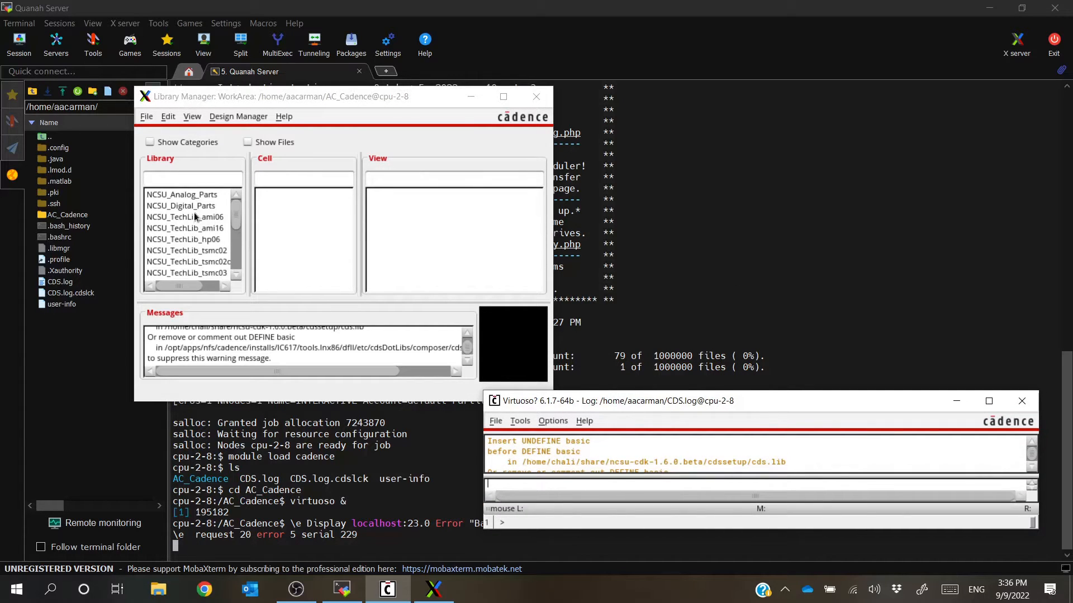
Examine the Library Manager's list of available libraries, from the NCSU parts and technology libraries through rfLib
scroll(185, 212, down, 3)
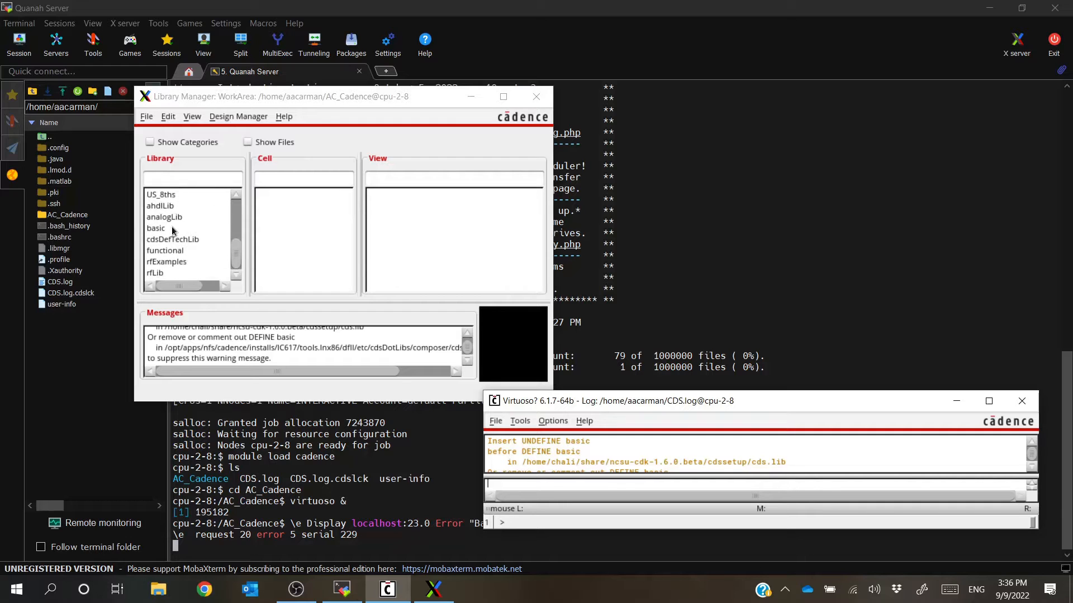
scroll(170, 234, up, 4)
scroll(169, 235, down, 4)
scroll(171, 239, up, 4)
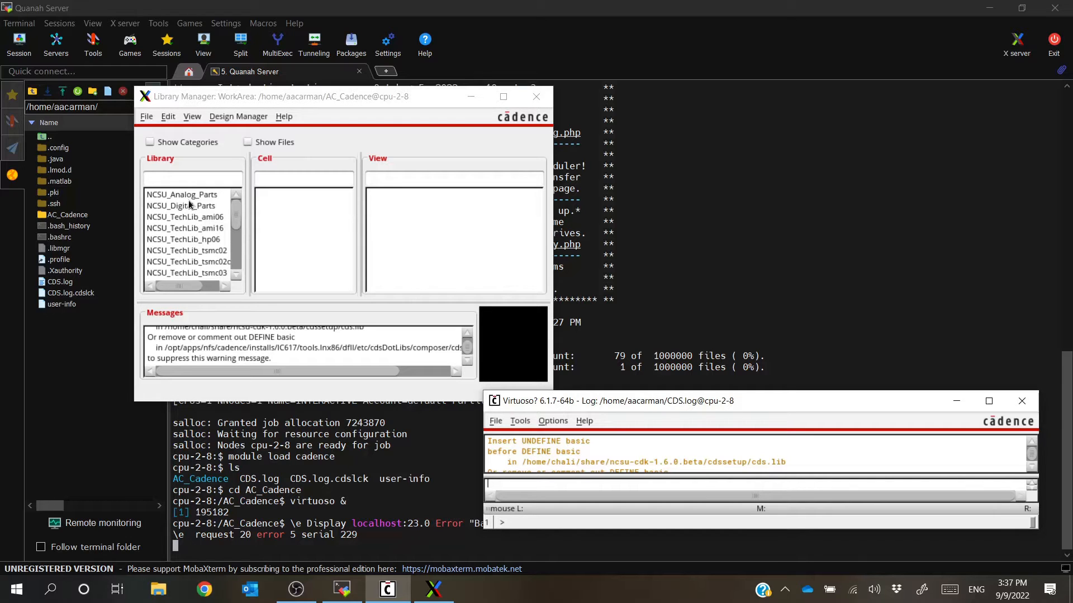
scroll(184, 215, down, 4)
scroll(175, 232, up, 4)
scroll(179, 235, down, 3)
scroll(178, 240, up, 2)
scroll(178, 241, down, 3)
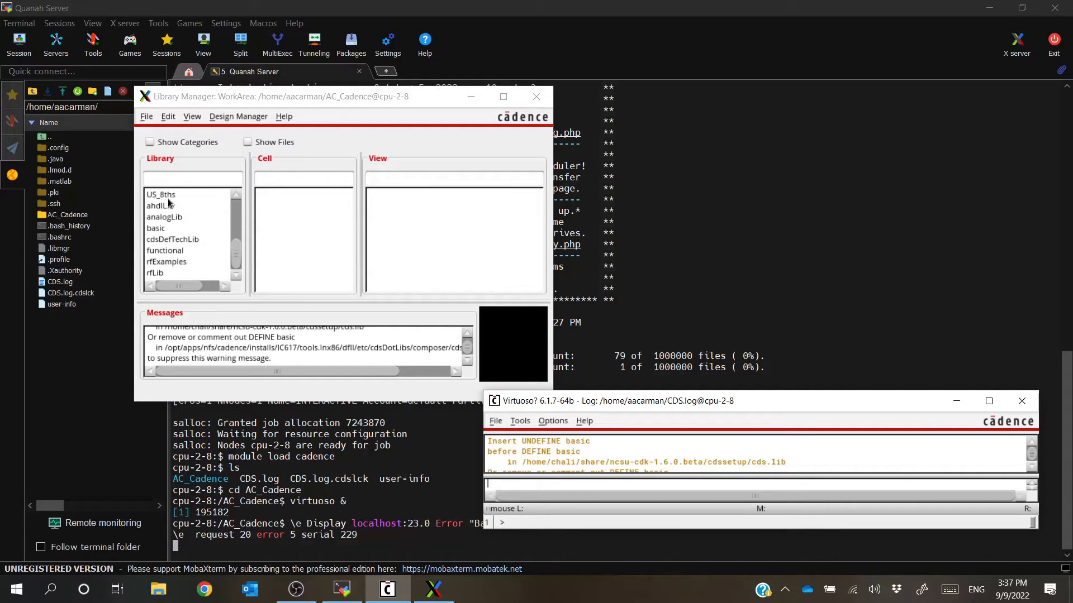
scroll(170, 218, up, 2)
scroll(169, 225, up, 1)
scroll(174, 244, up, 3)
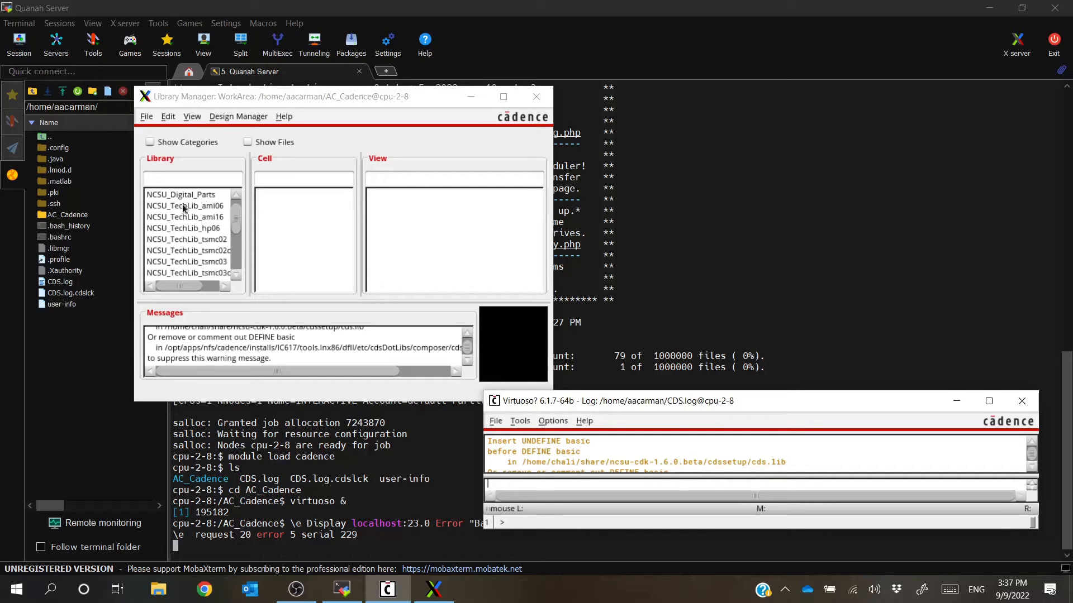
scroll(198, 218, up, 1)
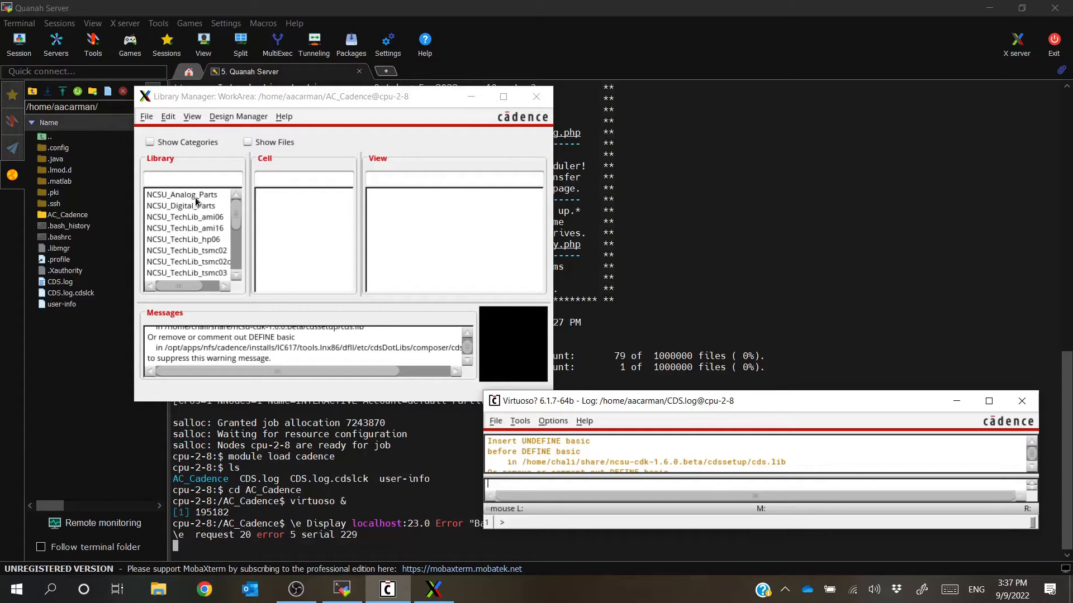
Inspect the MOS_a2d cell in the NCSU_Analog_Parts library, including its spectre and symbol views
click(198, 195)
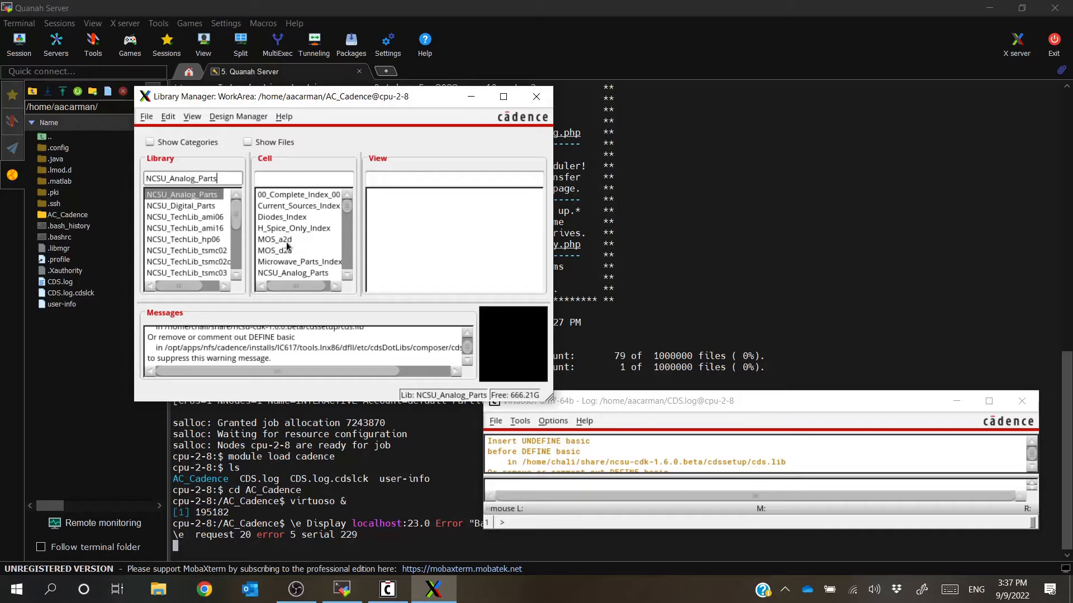
click(274, 240)
click(397, 219)
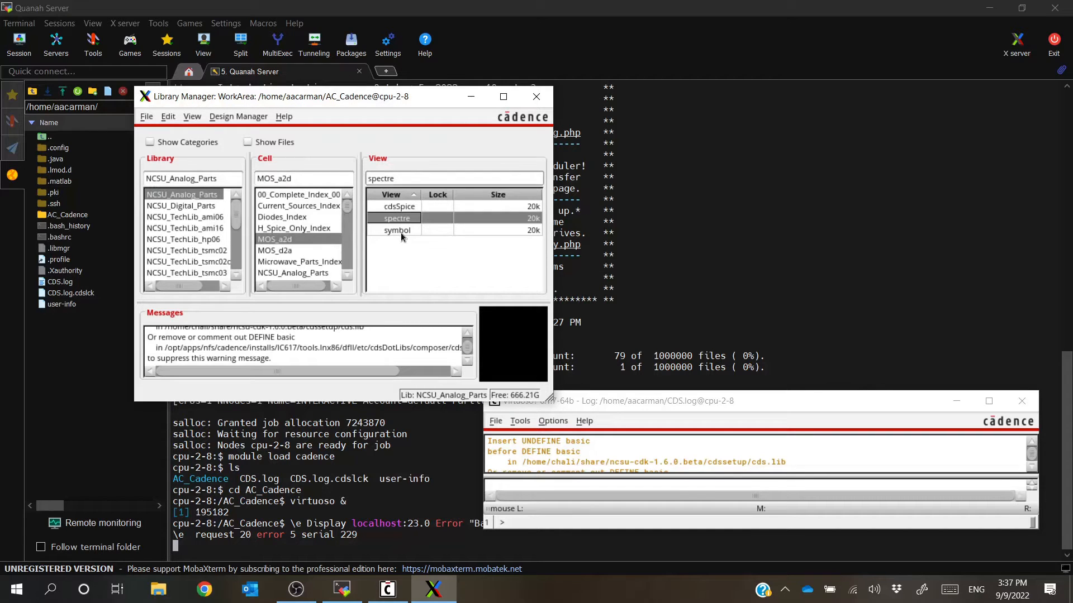
click(400, 232)
Compare the cell lists of the NCSU_Digital_Parts and NCSU_Analog_Parts libraries
click(190, 206)
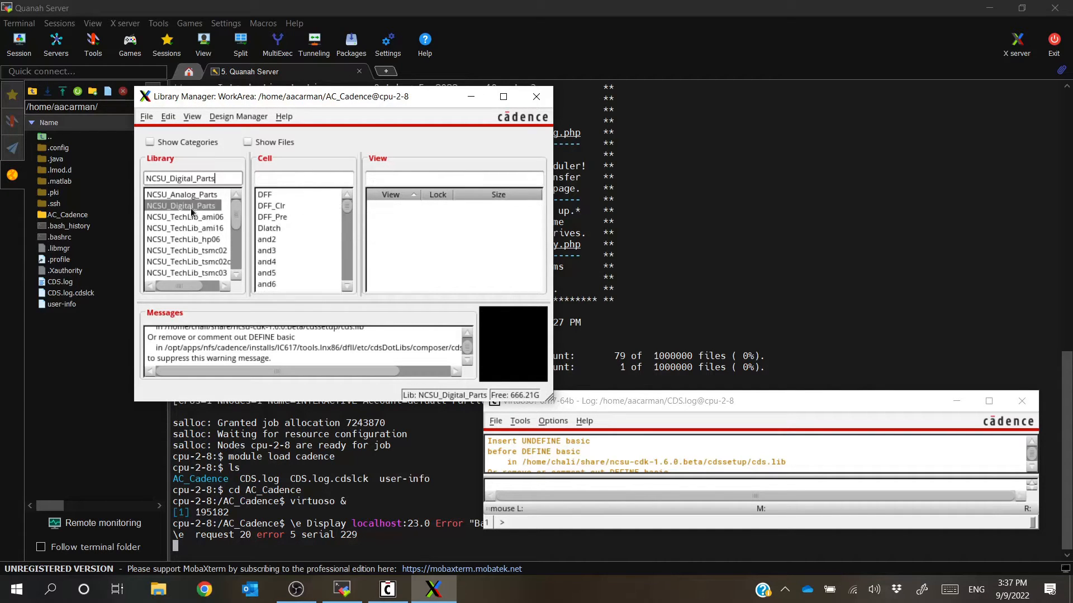
click(194, 196)
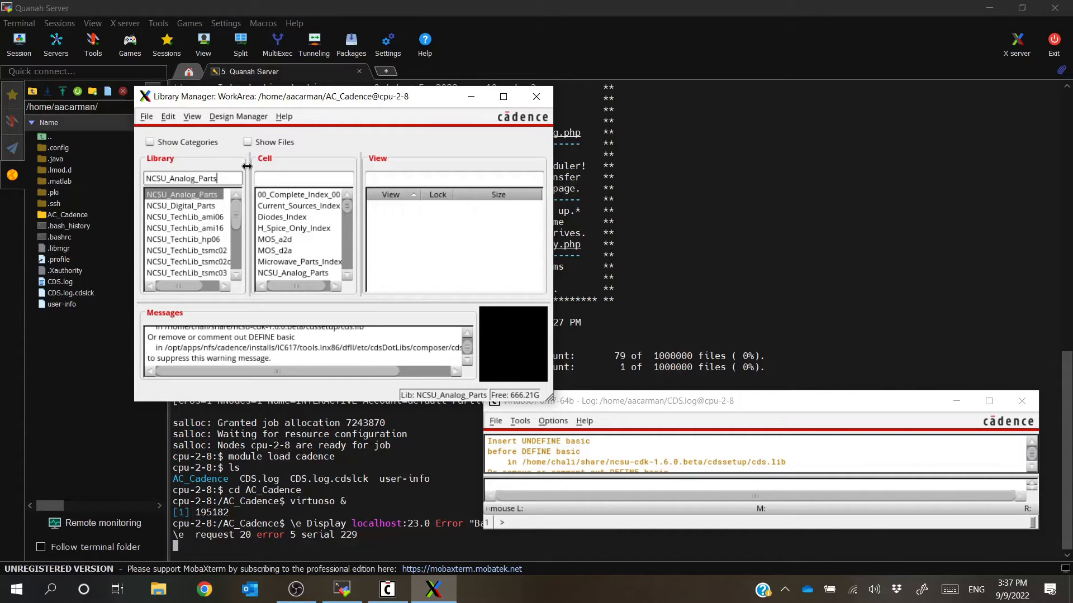
click(195, 207)
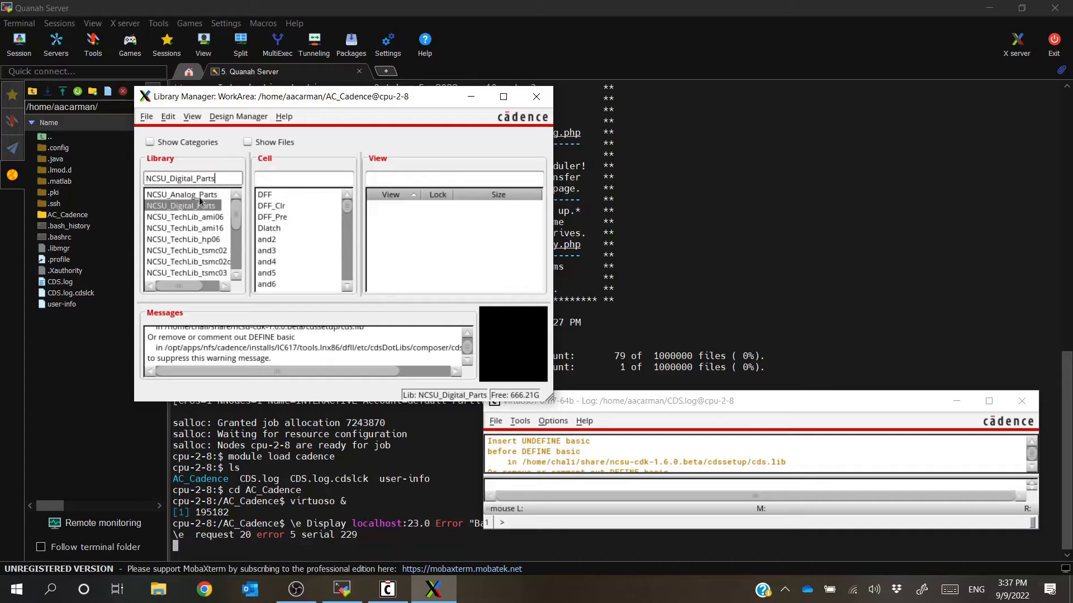
click(200, 194)
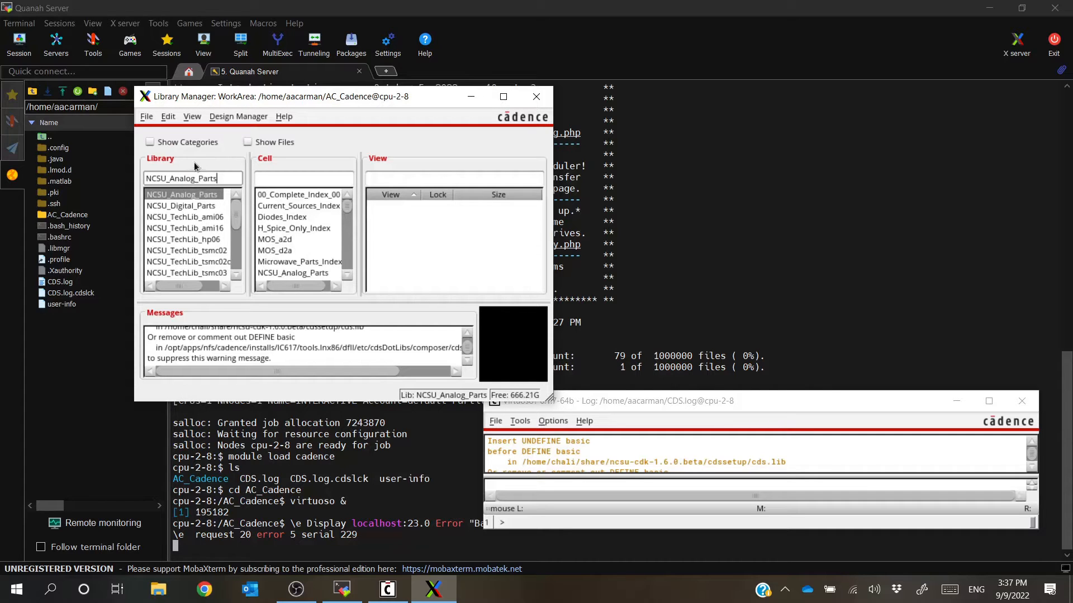
Create a new library named AC_EDA1 in the AC_Cadence directory
click(147, 118)
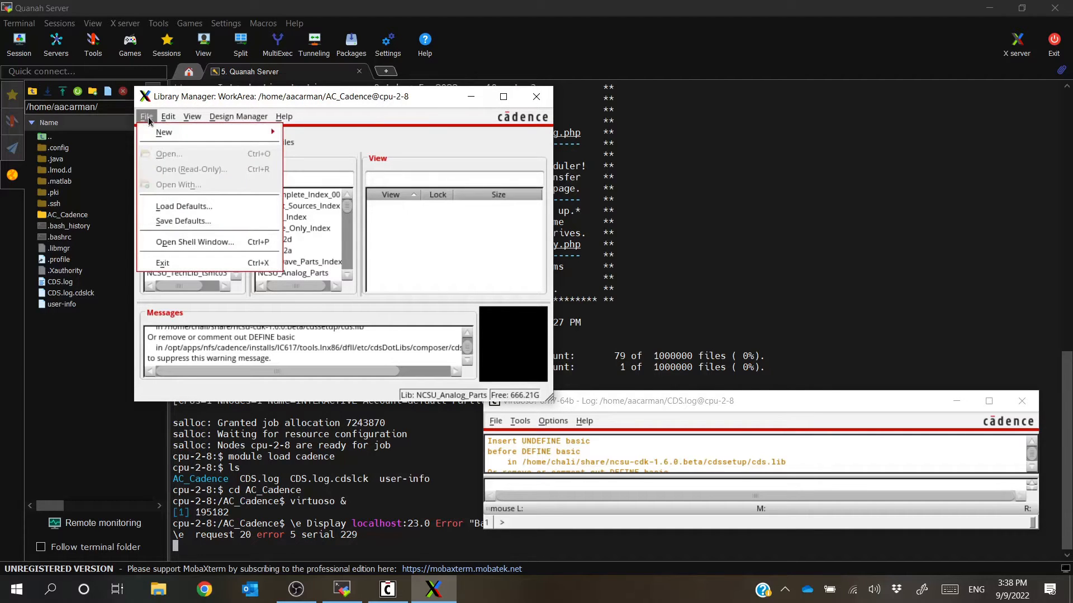
mouse_move(163, 134)
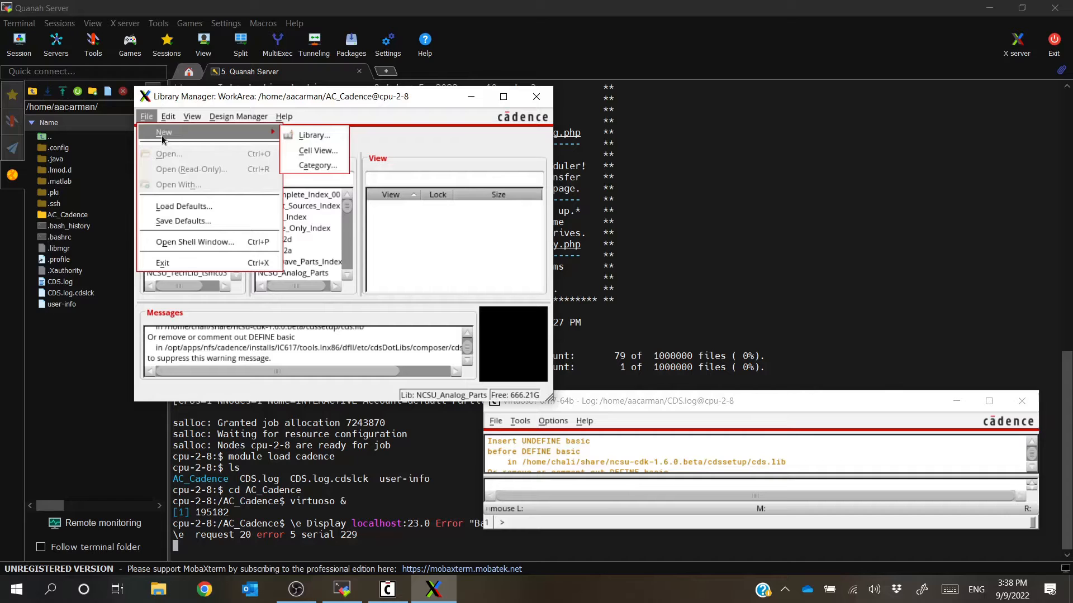
click(314, 135)
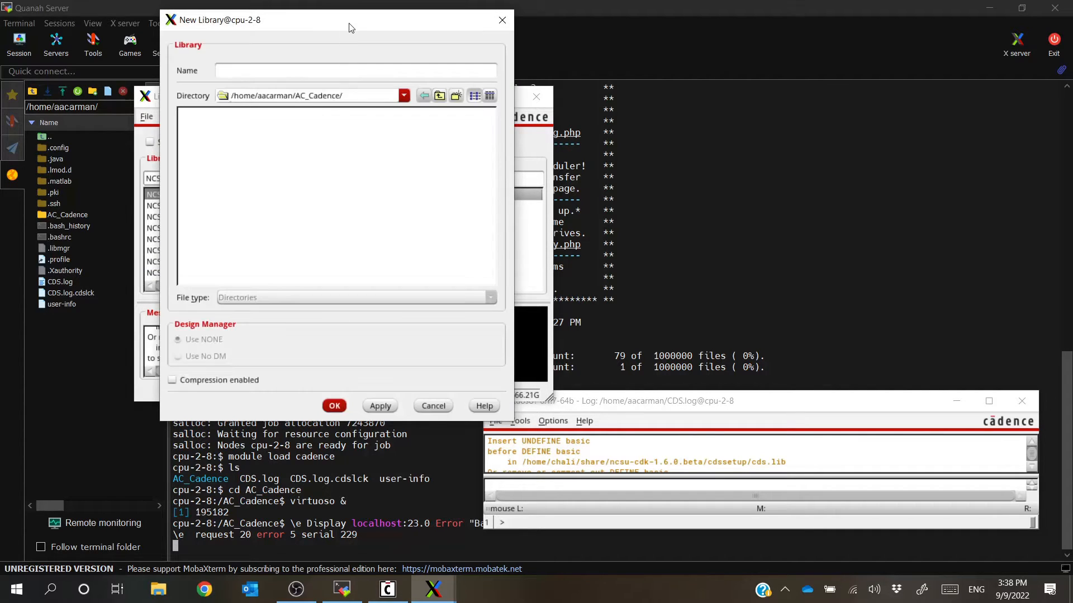
drag(349, 24, 343, 78)
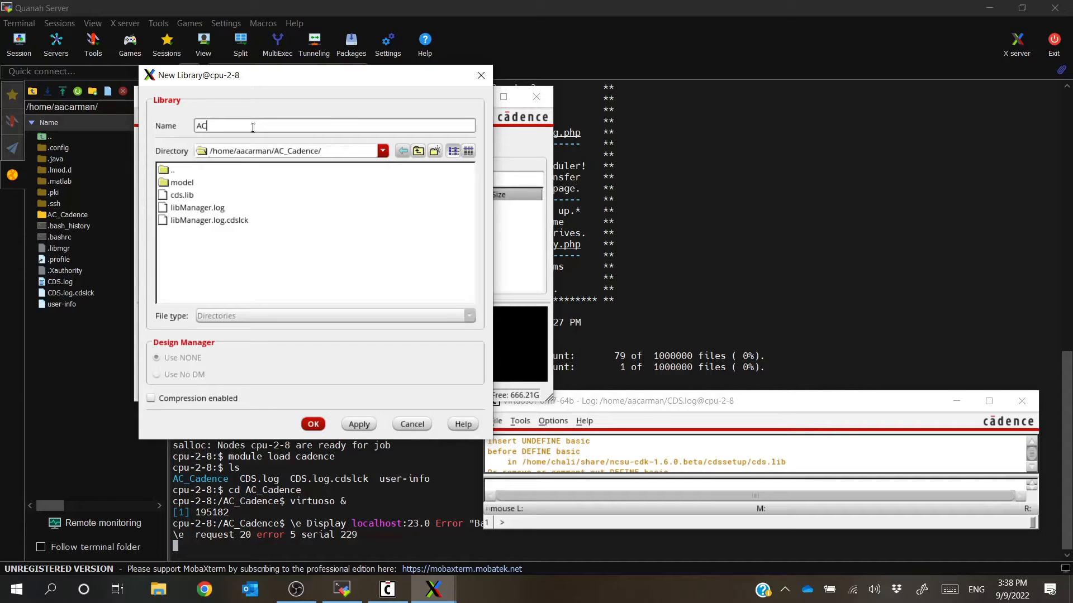
text(EDA1)
click(312, 424)
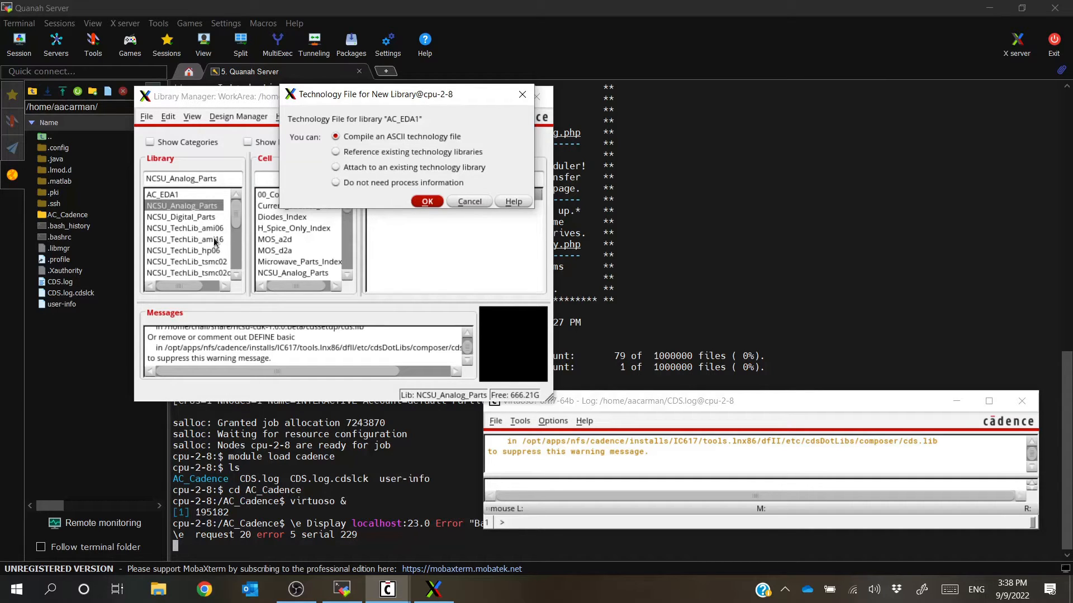
Attach the AC_EDA1 library to the existing technology library NCSU_TechLib_ami06
click(336, 168)
click(424, 201)
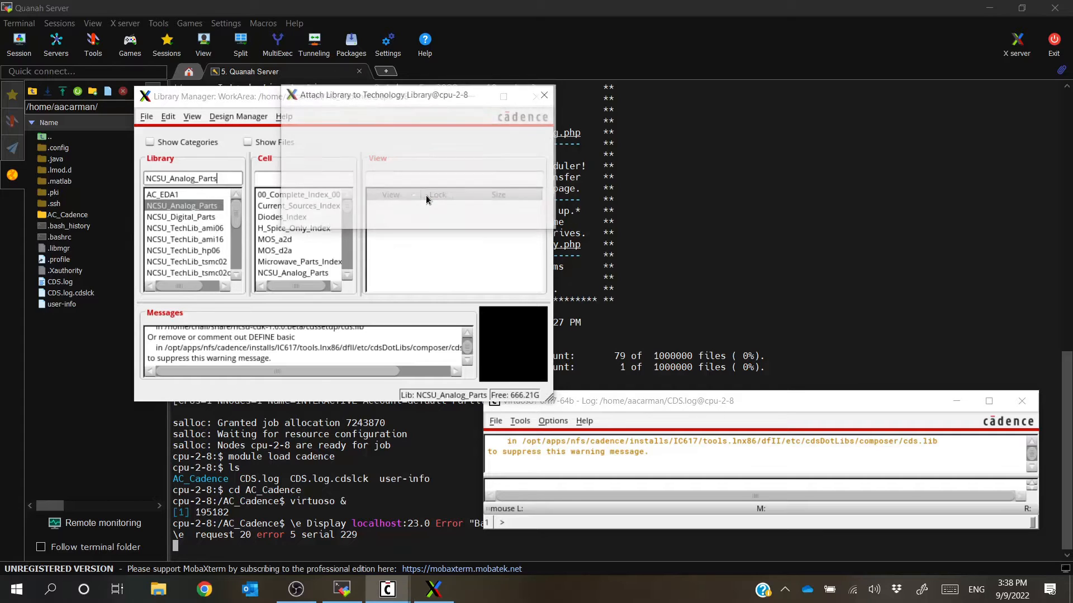
scroll(451, 150, down, 3)
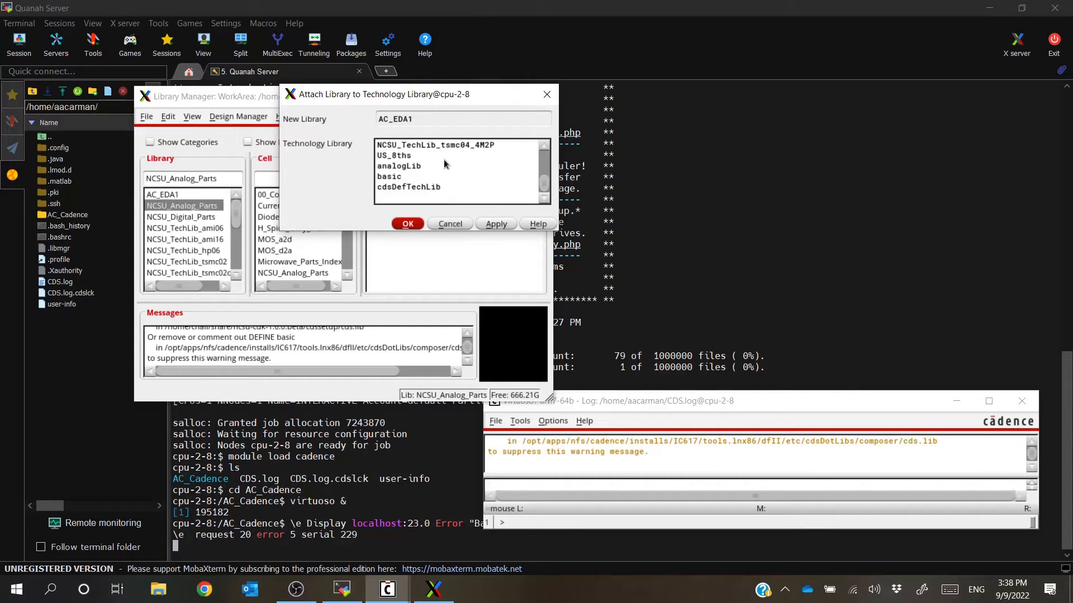
scroll(444, 167, up, 2)
scroll(444, 167, up, 1)
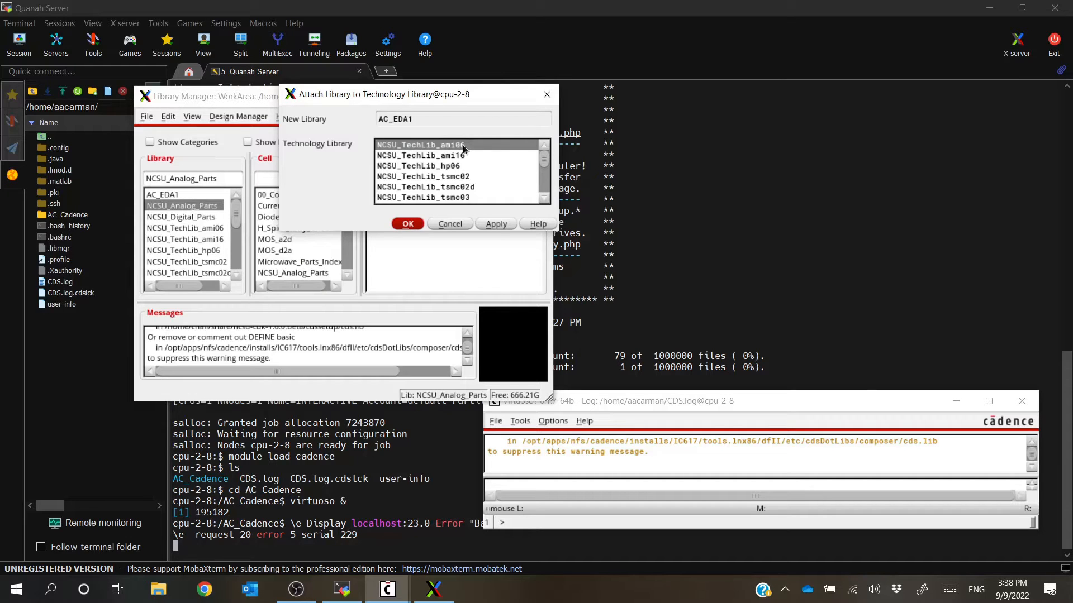
click(408, 224)
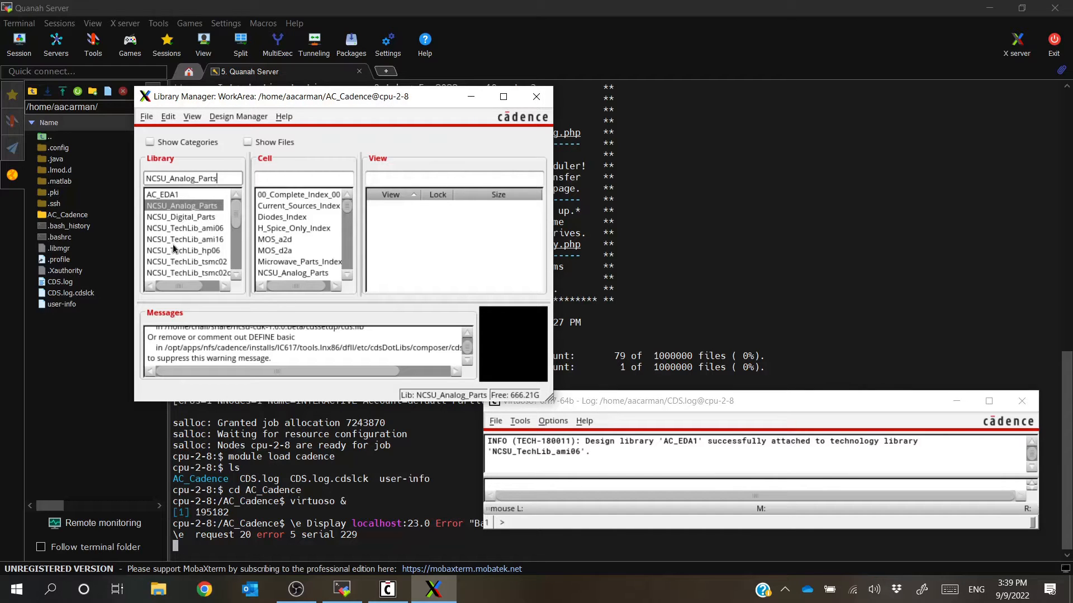
Set up a new cell view in the AC_EDA1 library with type schematic and cell name AC_EDA1_schematic
click(172, 196)
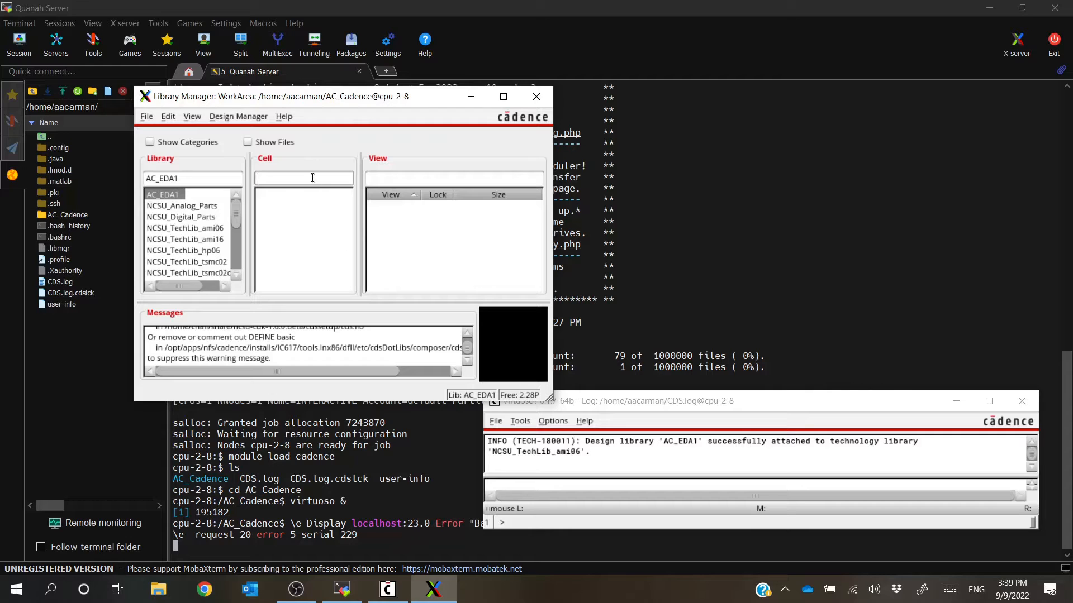
click(146, 117)
mouse_move(151, 134)
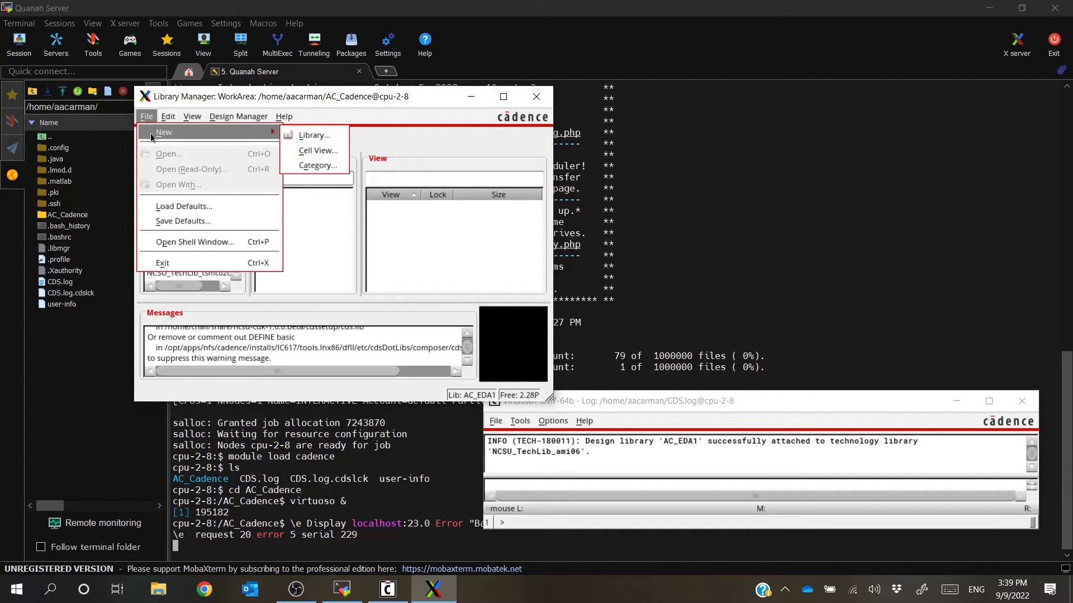
click(324, 150)
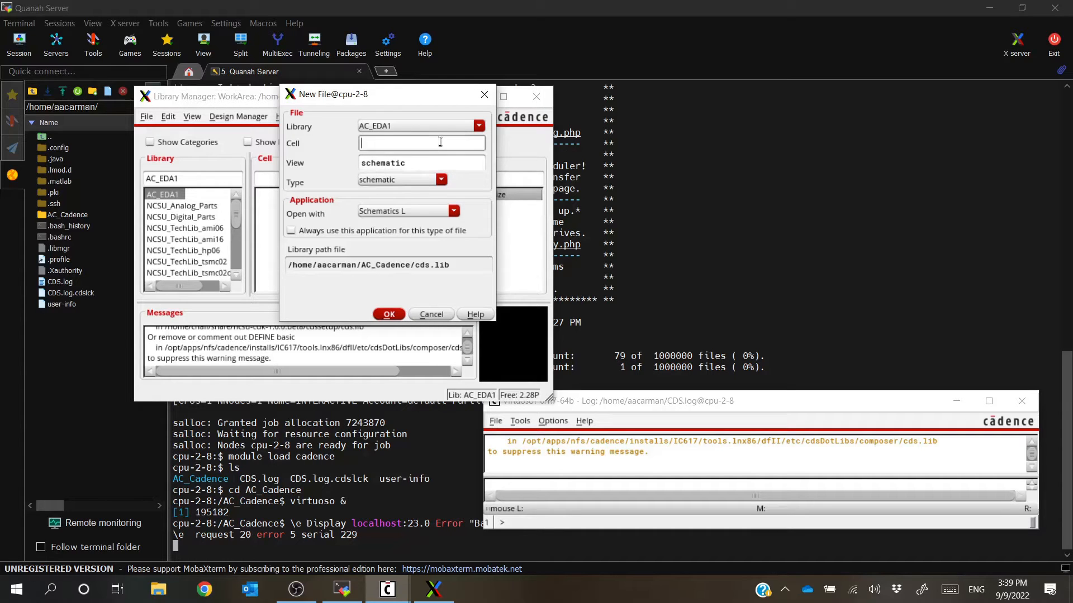
click(441, 180)
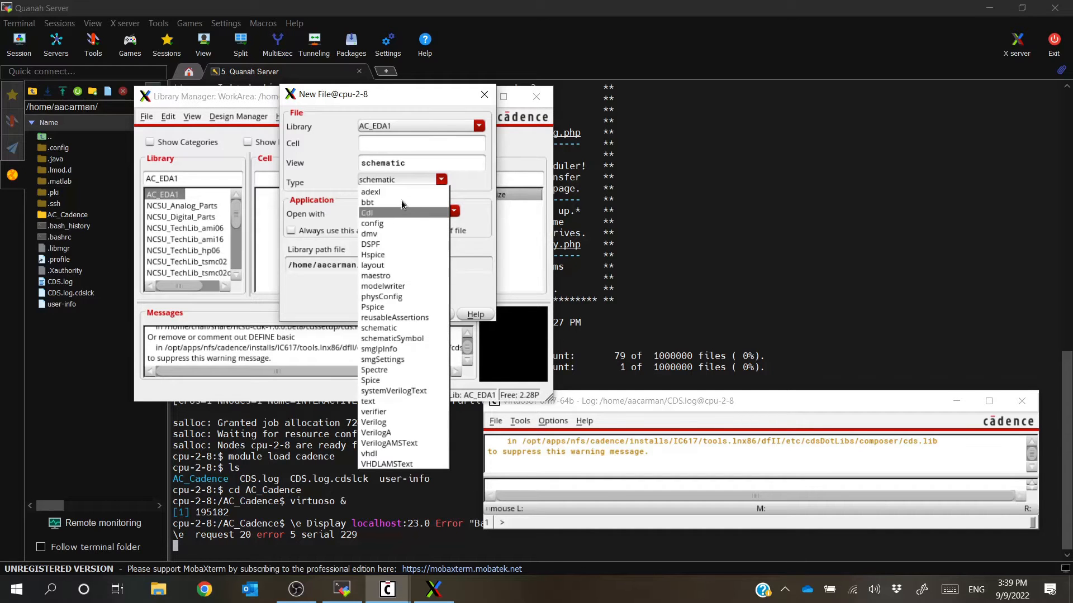
click(403, 328)
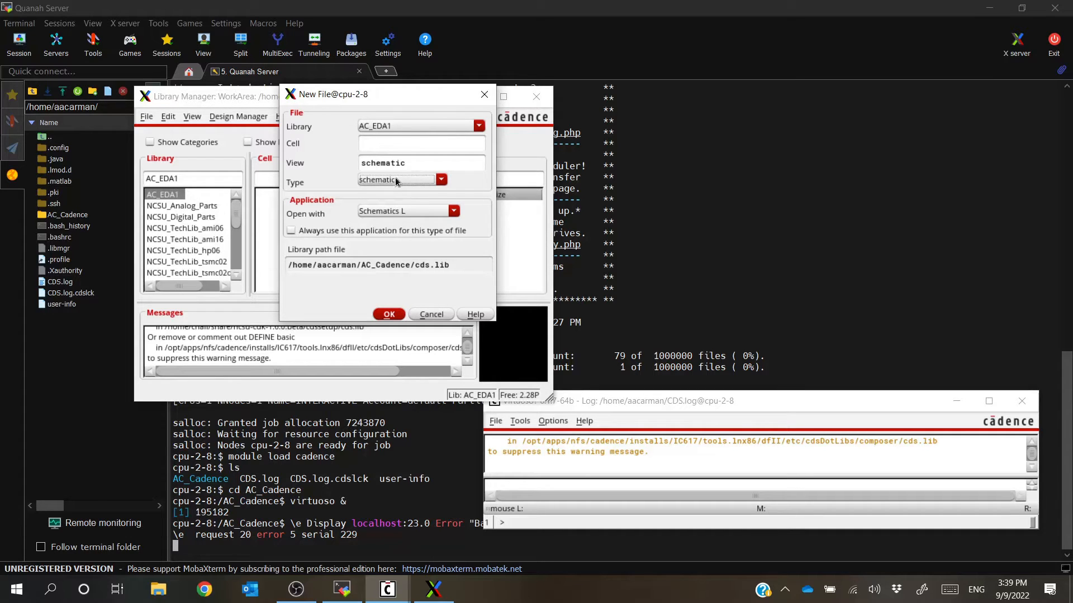
click(413, 144)
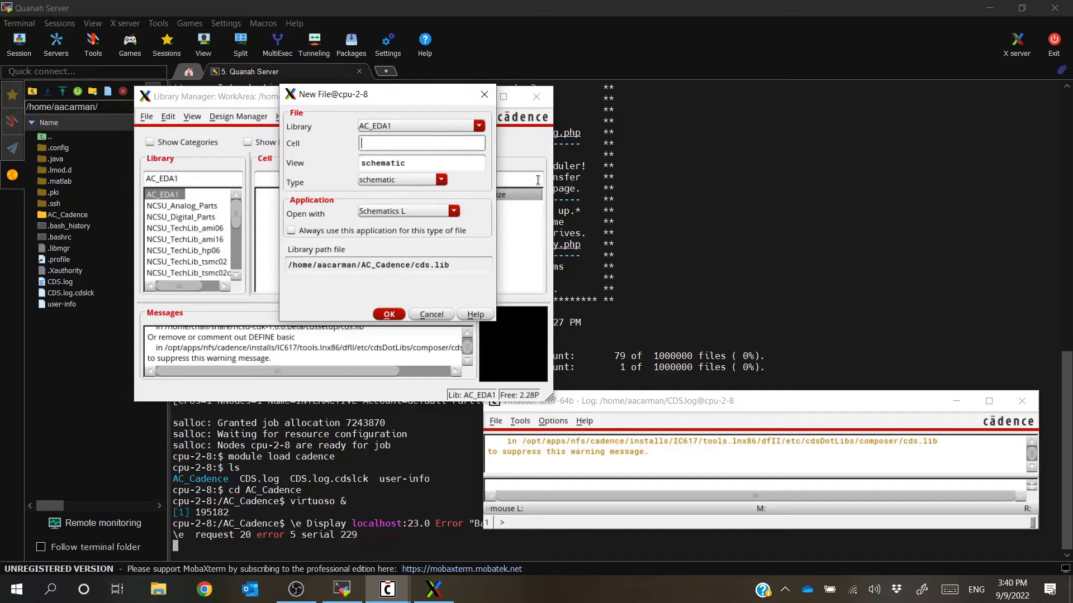
text(AC_EDA1_schematic)
Try "op amp 1" as an alternative cell name, and restore the name AC_EDA1_schematic
double_click(406, 145)
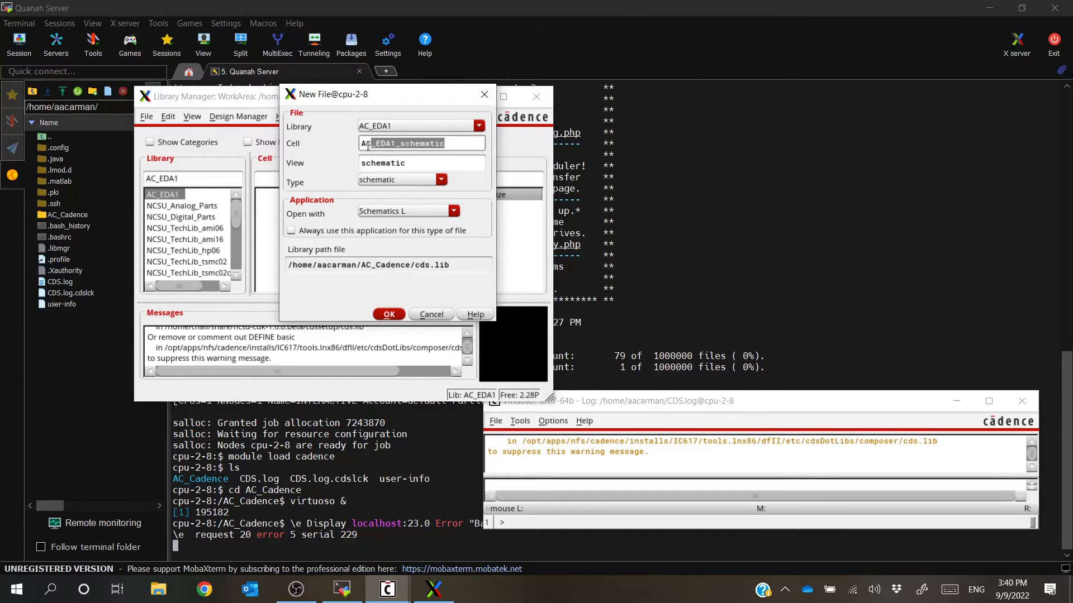
click(362, 147)
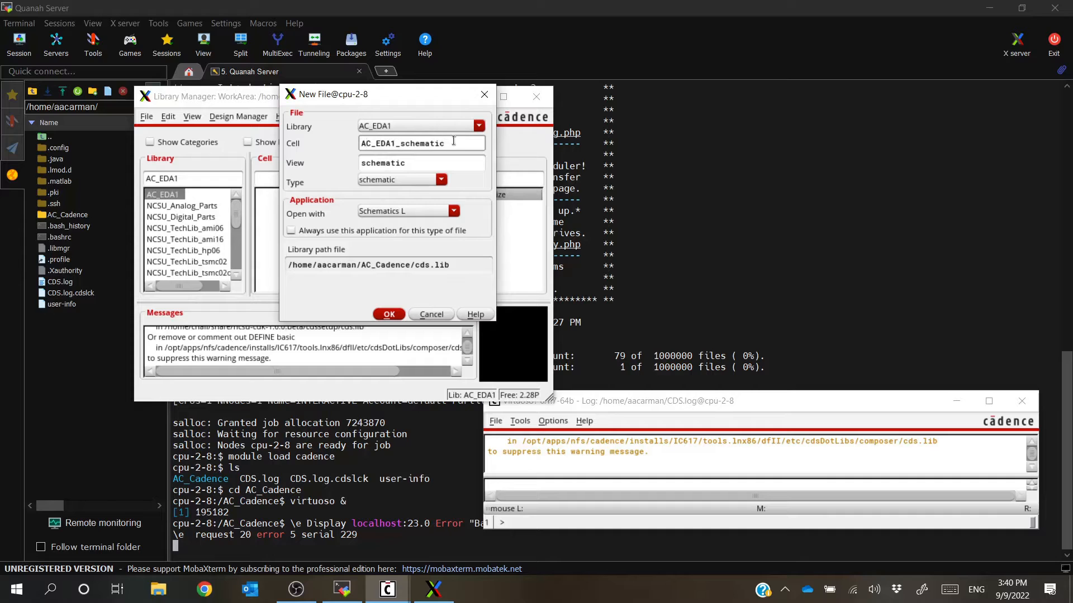
drag(454, 144, 365, 146)
click(420, 144)
drag(454, 144, 354, 143)
text(op amp 1)
key(BackSpace)
key(BackSpace)
key(BackSpace)
key(BackSpace)
text(AC_EDA1_schematic)
Create the schematic cell view and maximize its Schematic Editor window
click(393, 315)
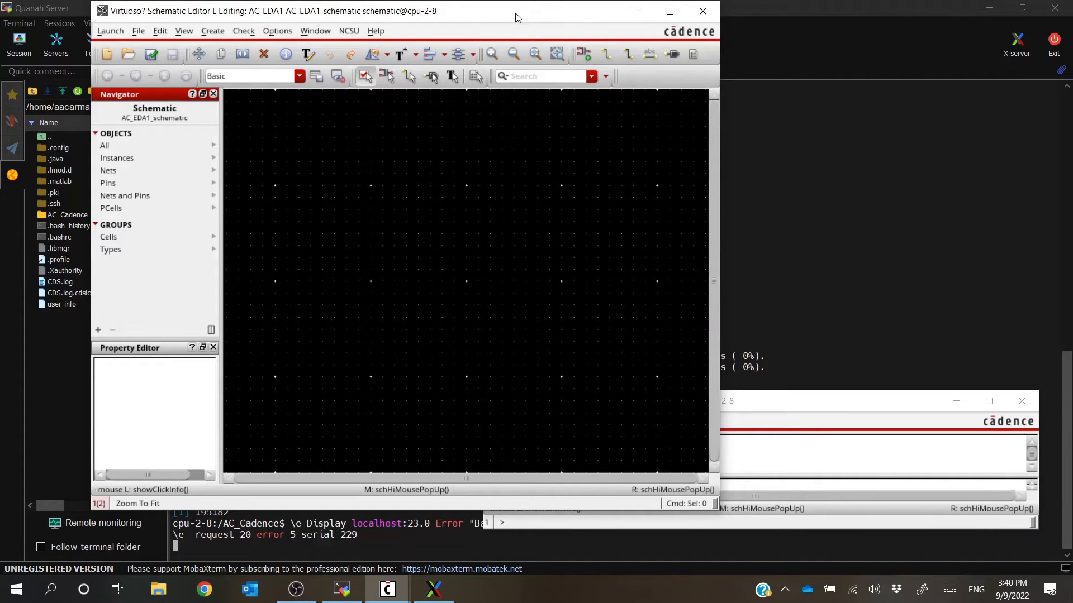
drag(510, 12, 580, 34)
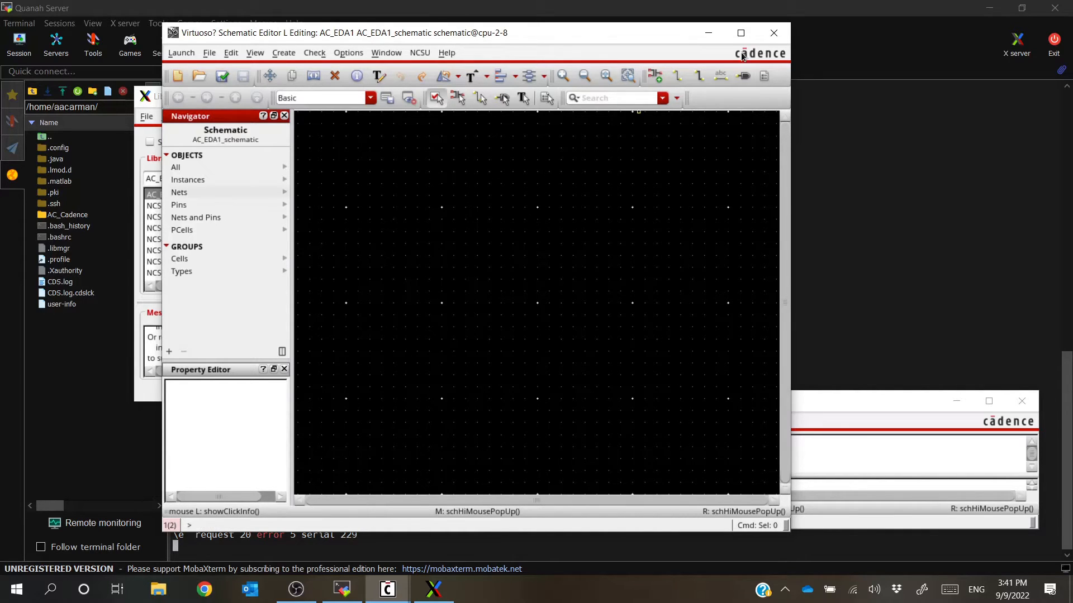
click(740, 33)
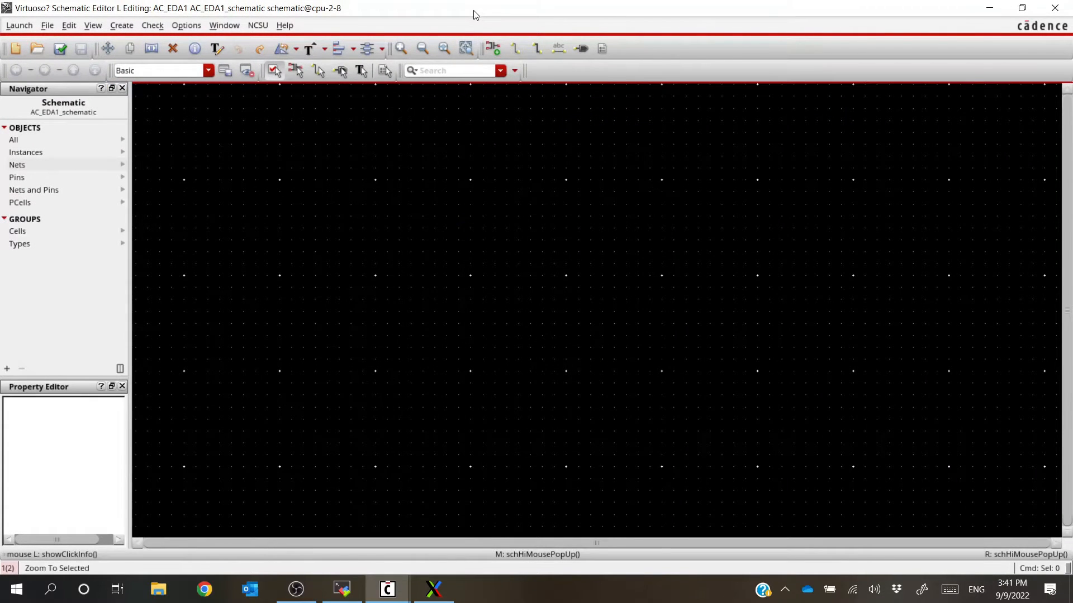
Restore the Schematic Editor window to its smaller size and start creating an instance in the schematic
drag(473, 14, 513, 59)
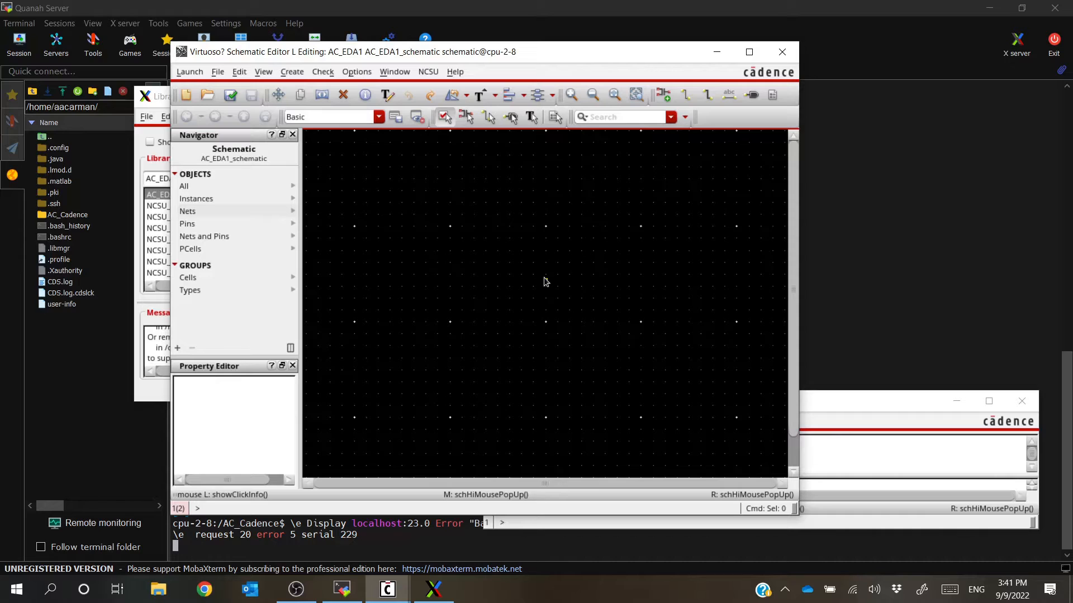
click(293, 73)
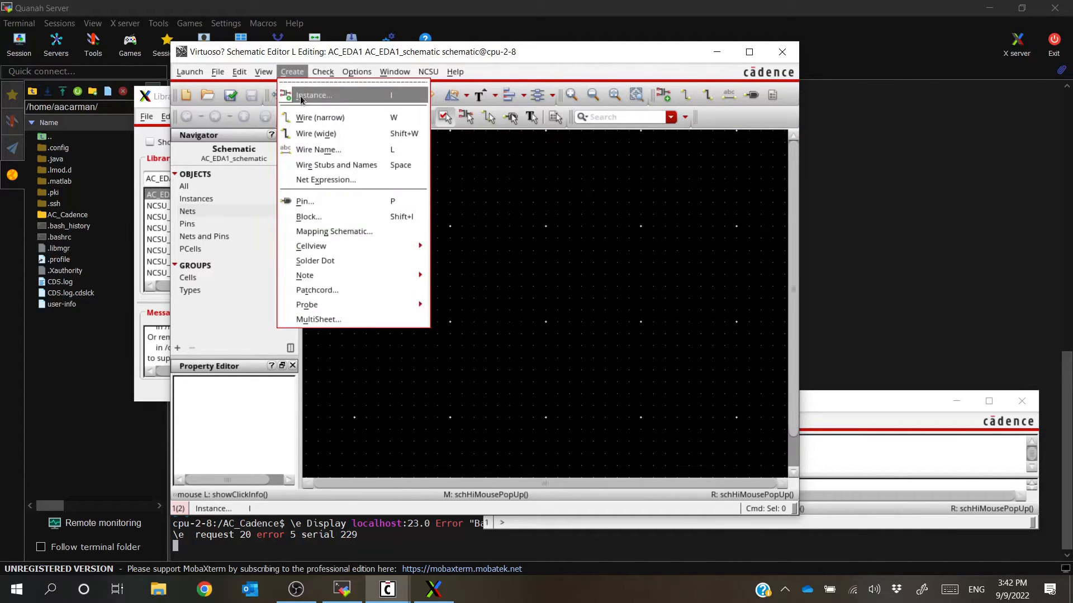
click(549, 350)
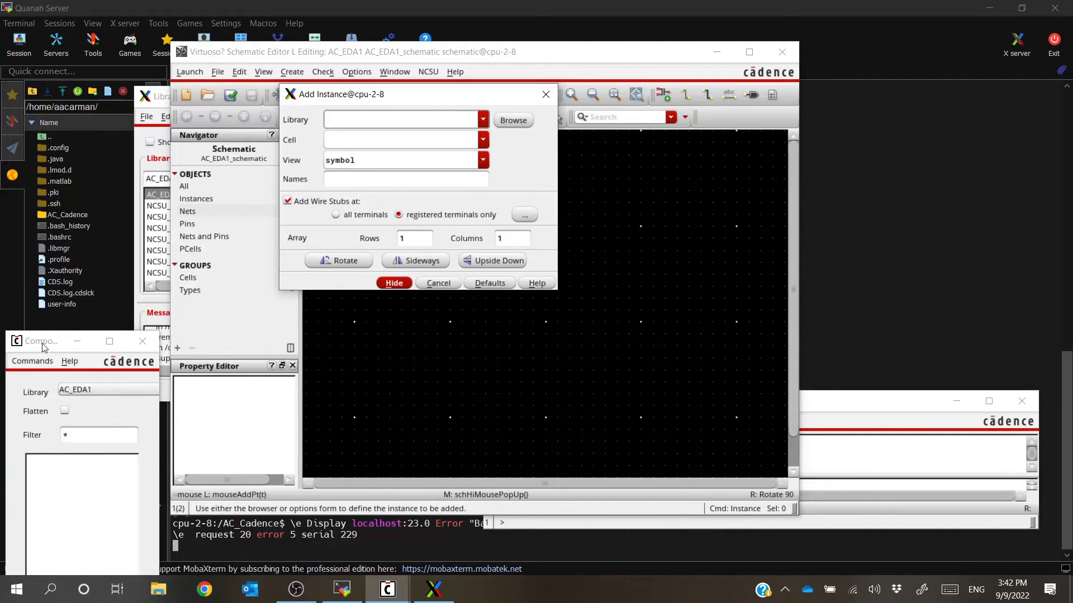
Choose NCSU_Analog_Parts as the library for the new instance
click(482, 120)
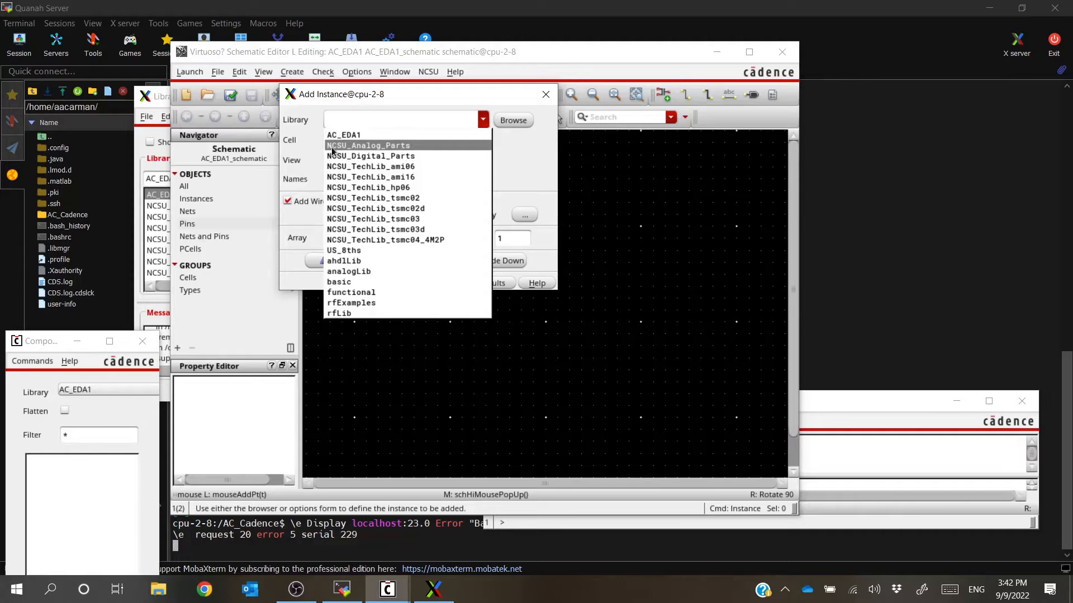
click(429, 118)
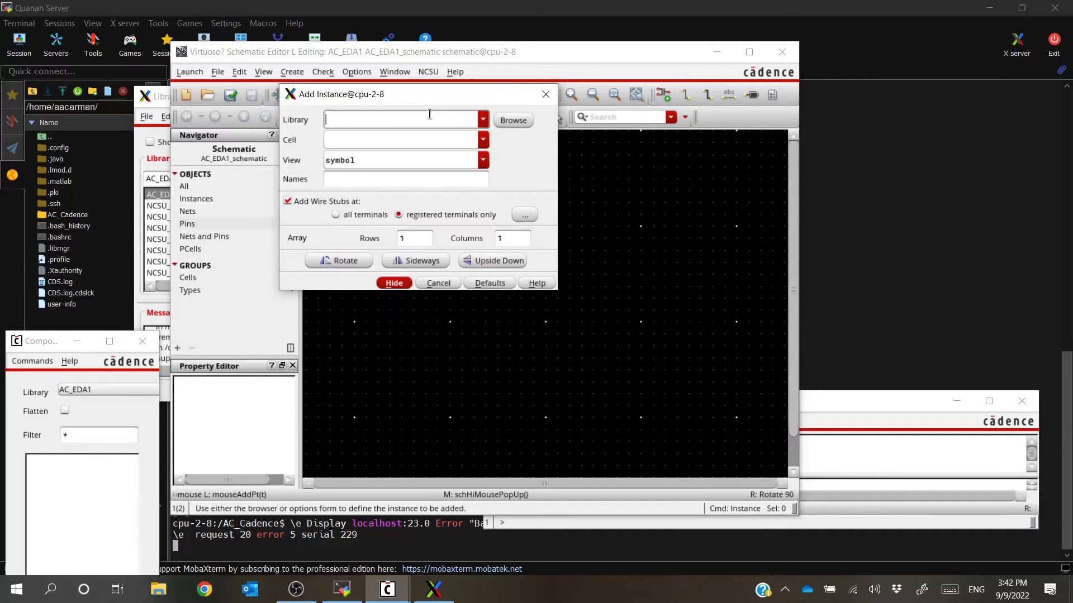
click(483, 120)
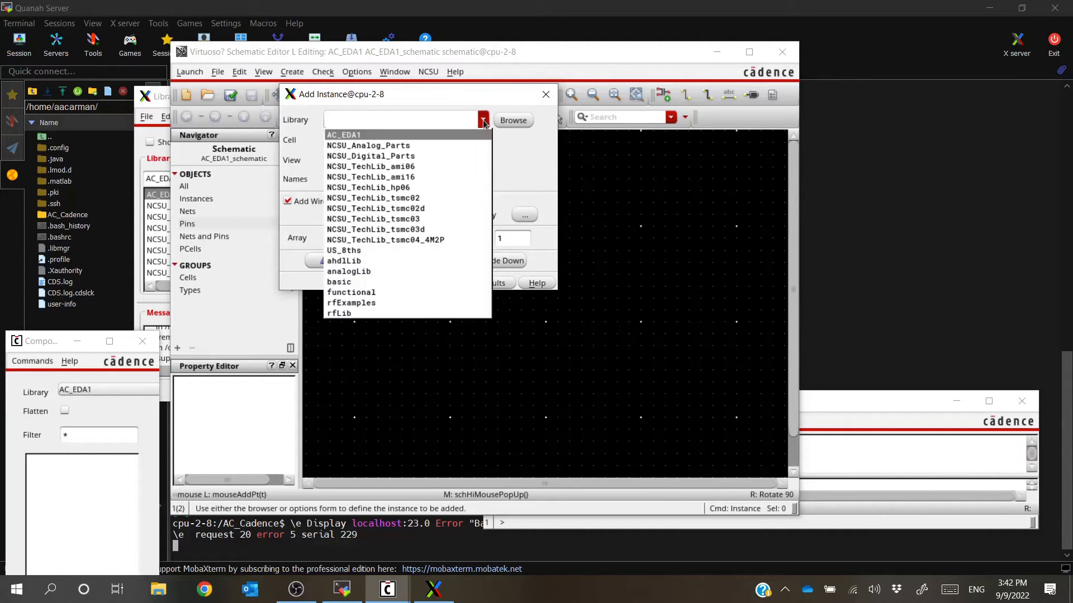
click(483, 121)
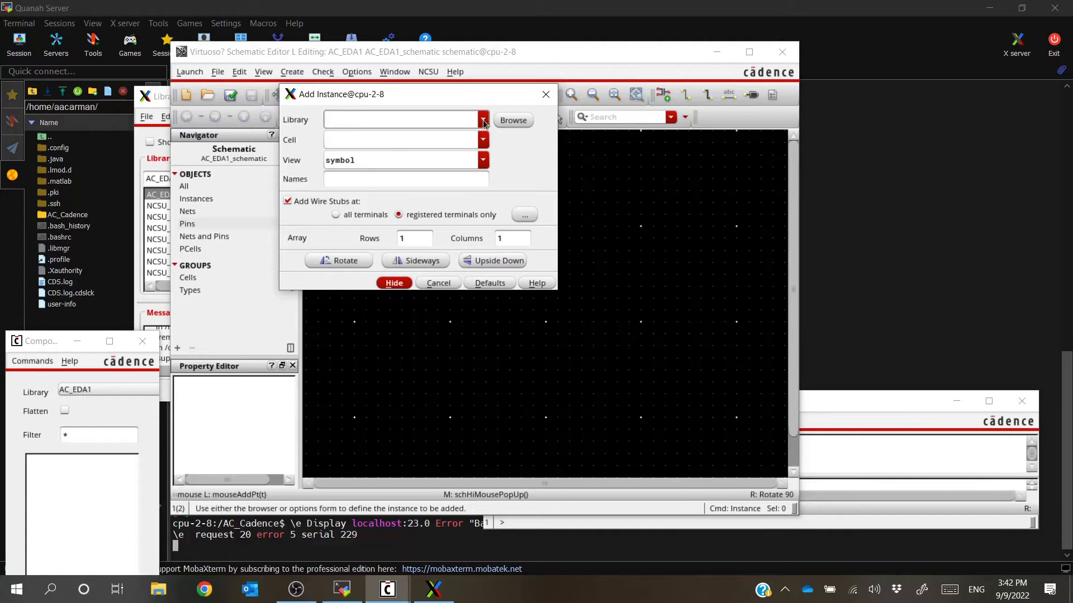
click(483, 121)
click(483, 121)
click(484, 142)
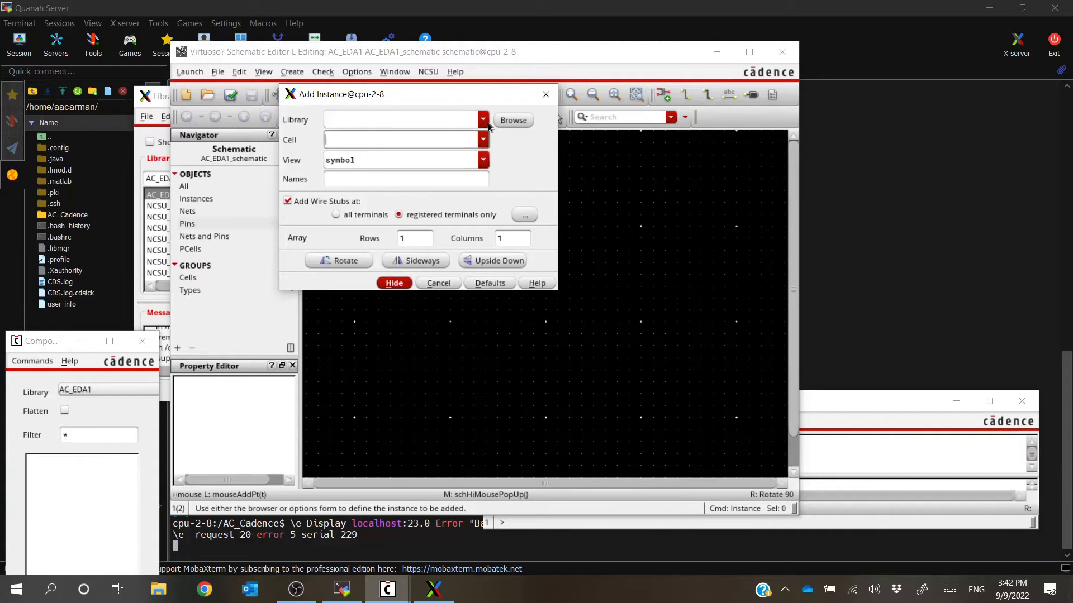
click(484, 122)
click(483, 121)
click(484, 121)
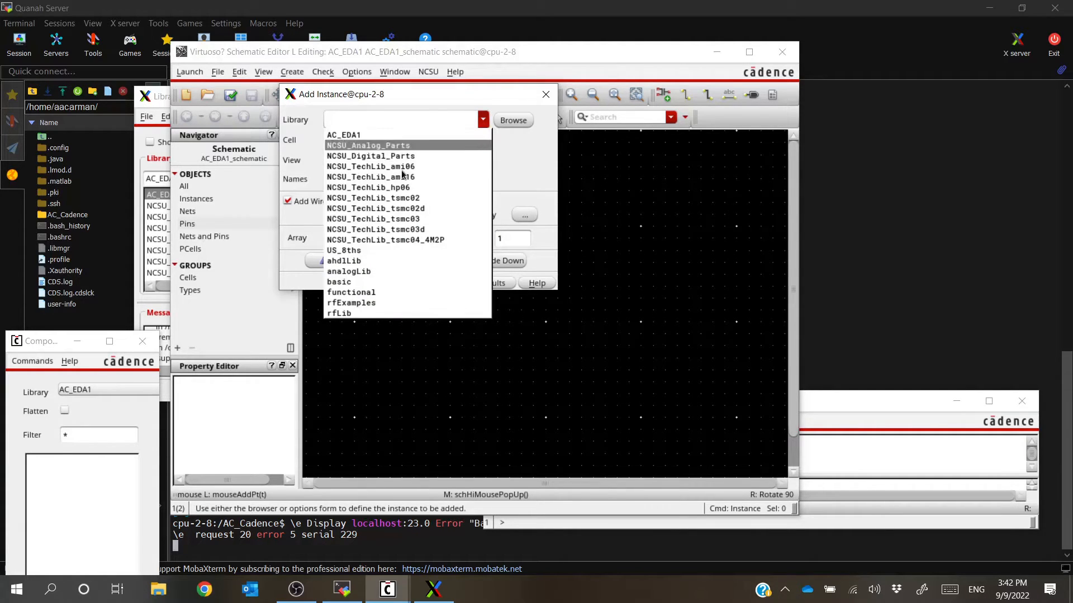
click(484, 121)
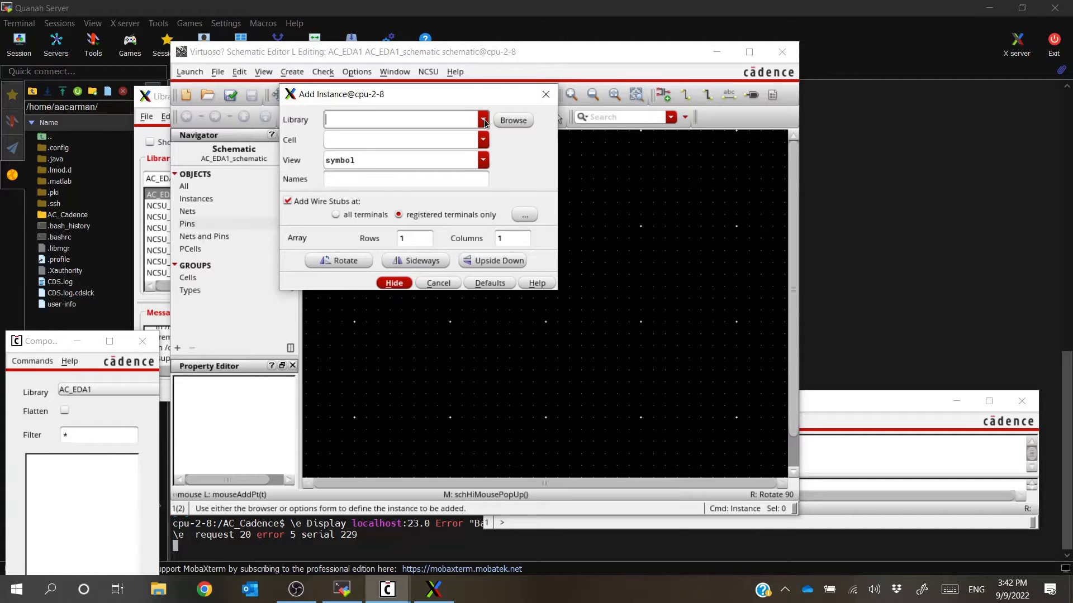
click(484, 121)
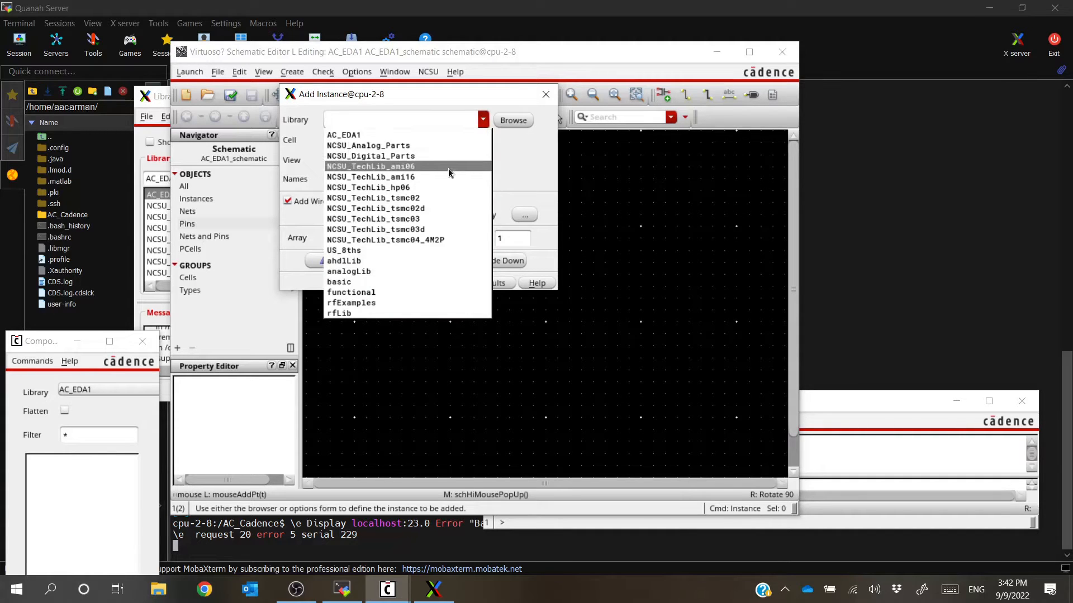
click(368, 146)
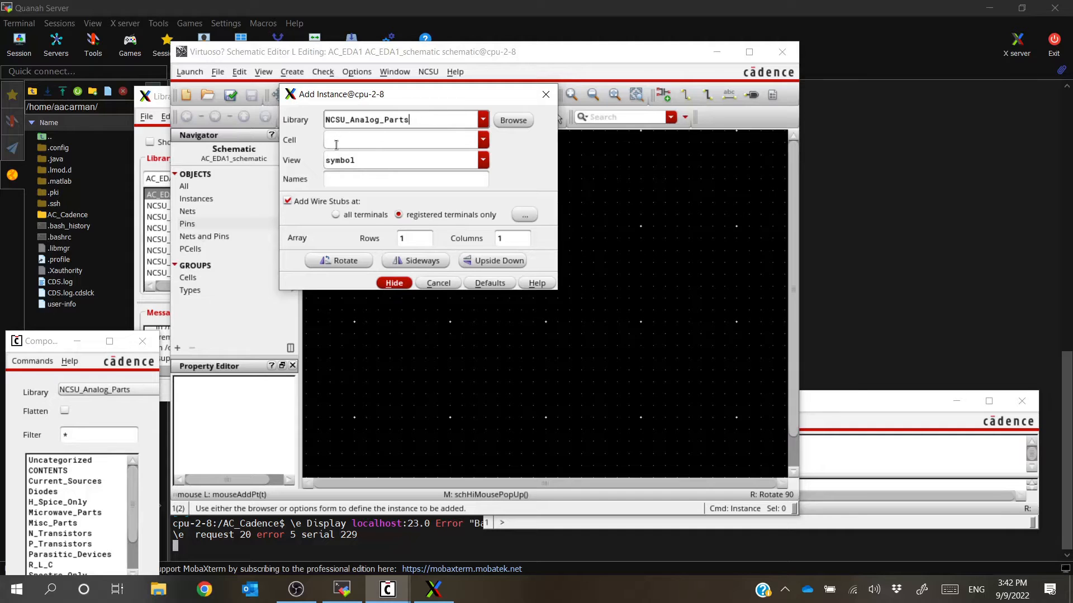
Choose the nmos cell for the instance and preview its symbol over the schematic canvas
click(484, 141)
click(484, 141)
click(484, 141)
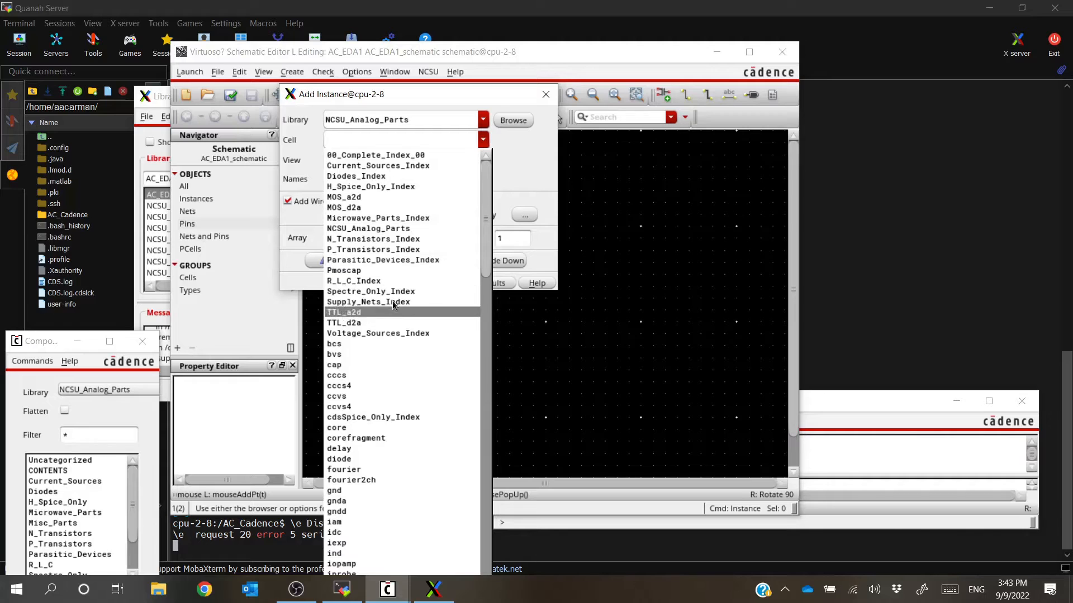
scroll(389, 306, down, 1)
scroll(389, 308, down, 4)
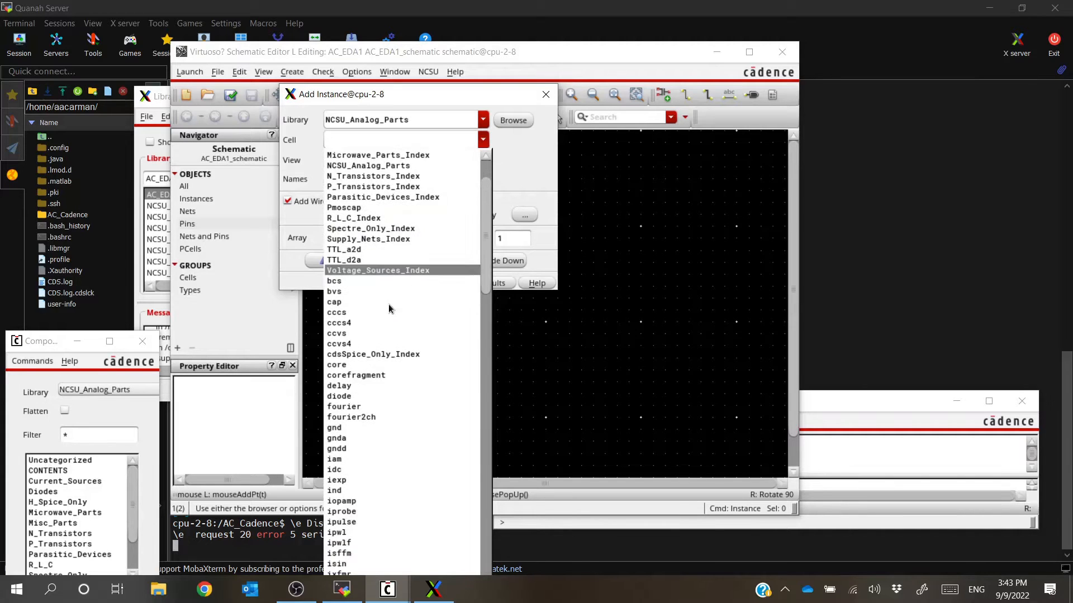
scroll(390, 309, down, 1)
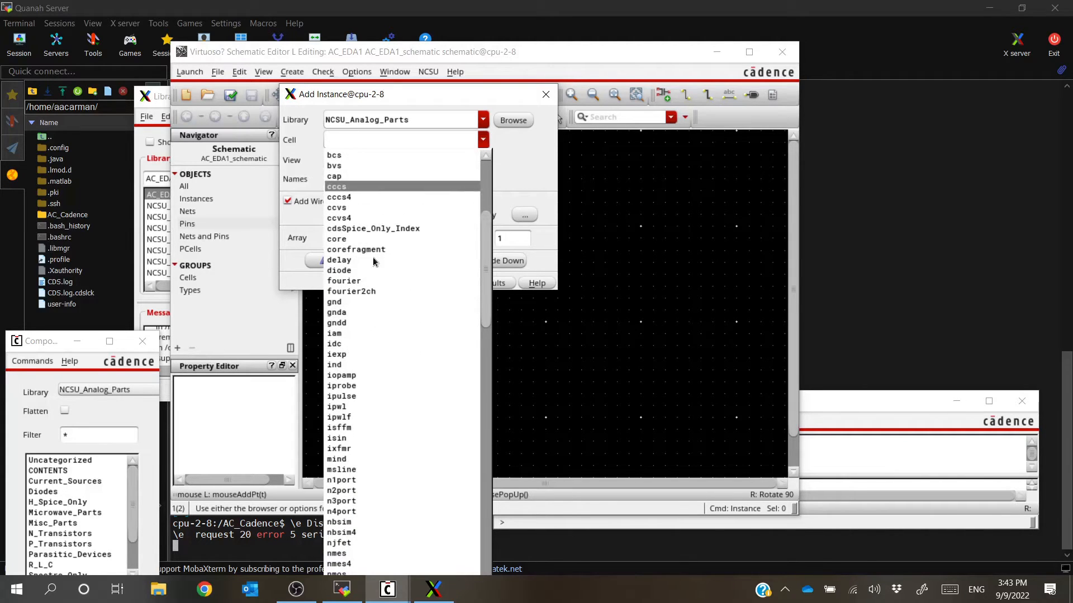
scroll(378, 335, down, 4)
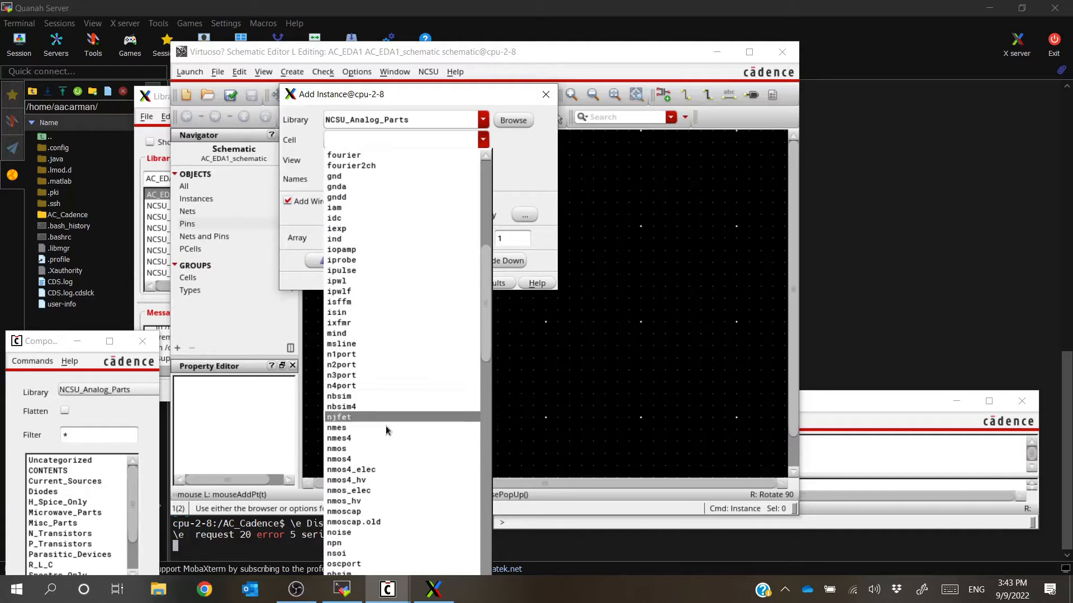
click(358, 448)
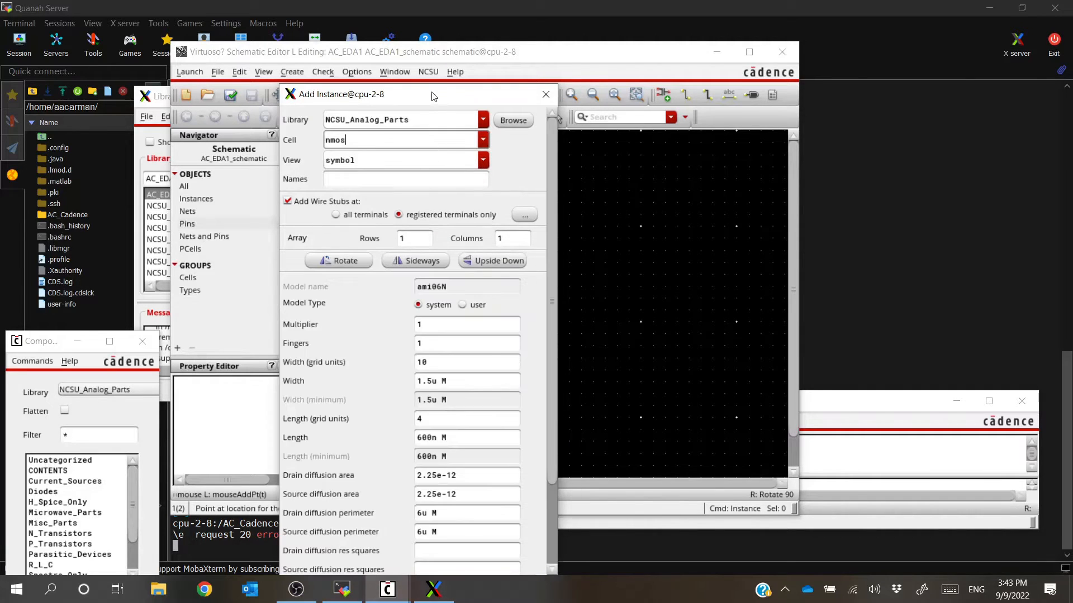
drag(428, 96, 266, 65)
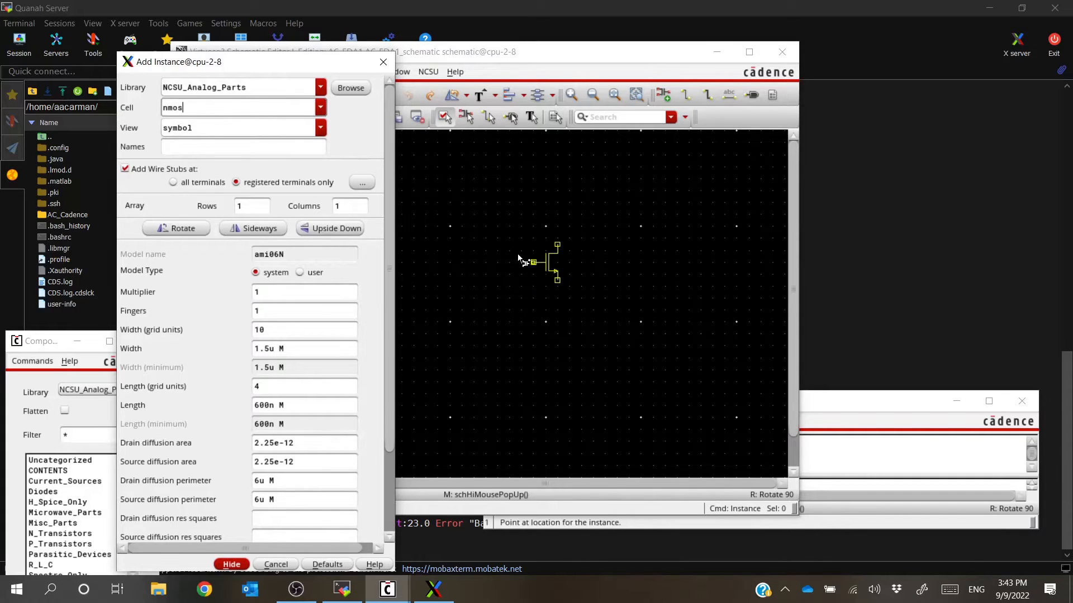
ctrl+scroll(528, 280, up, 2)
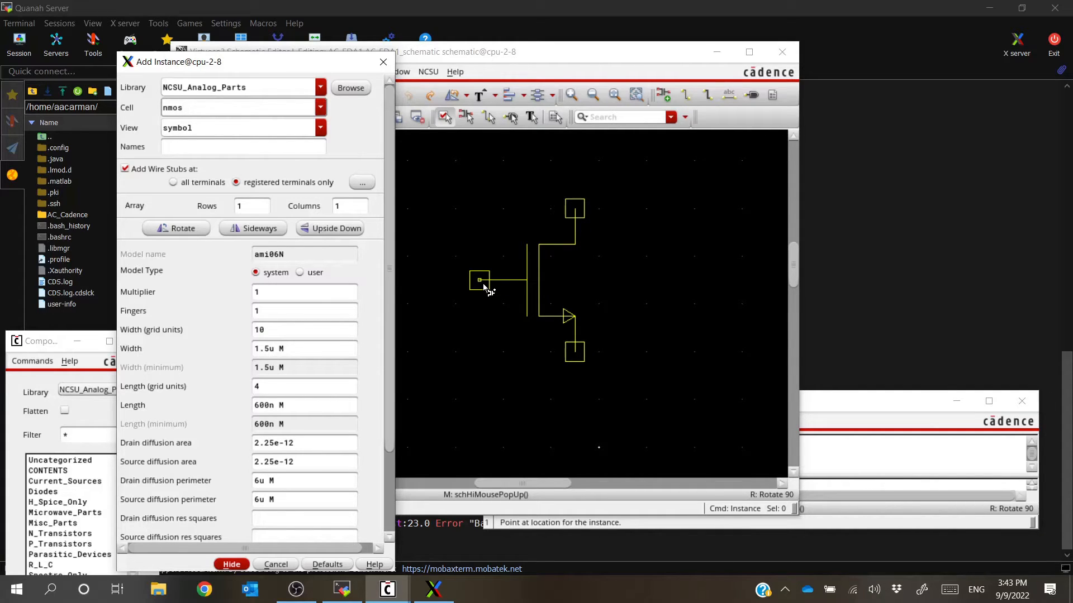
ctrl+scroll(484, 287, down, 1)
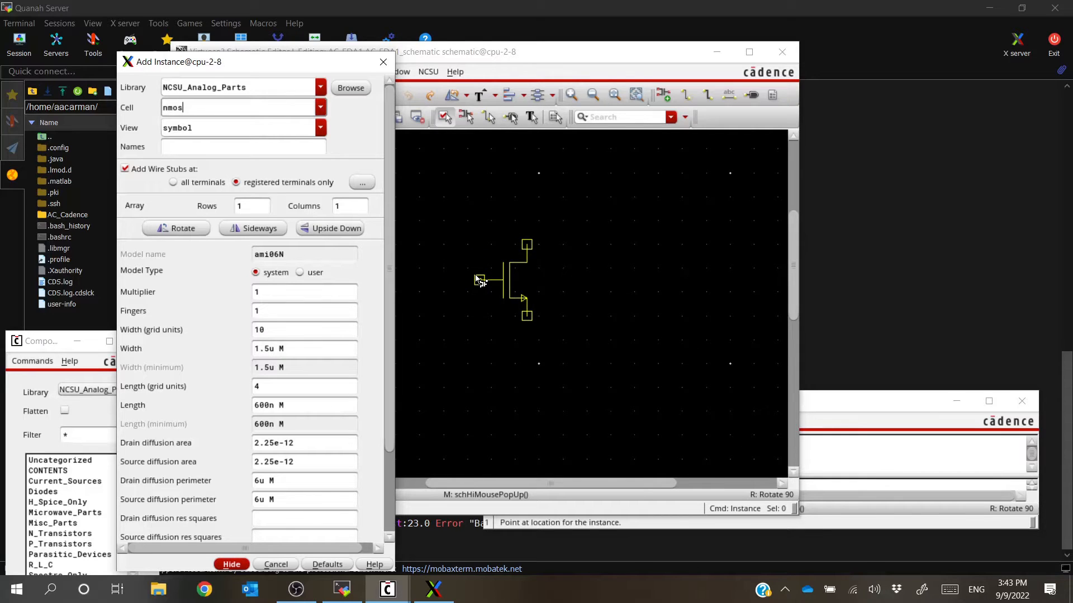
ctrl+scroll(480, 280, down, 1)
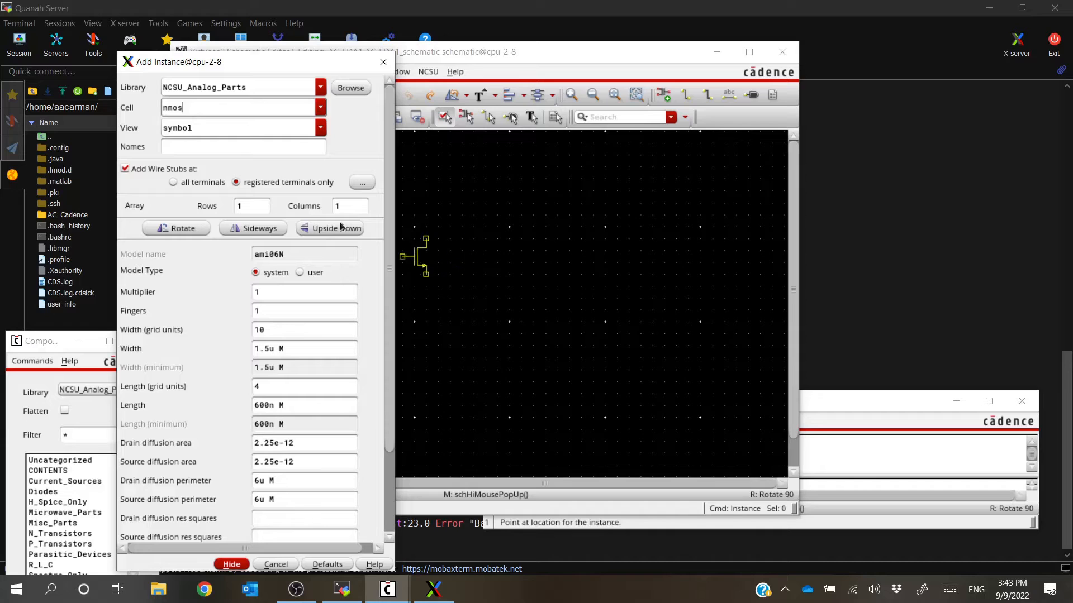
Change the instance cell to nmos4, place one transistor on the schematic canvas and end the placement
click(321, 109)
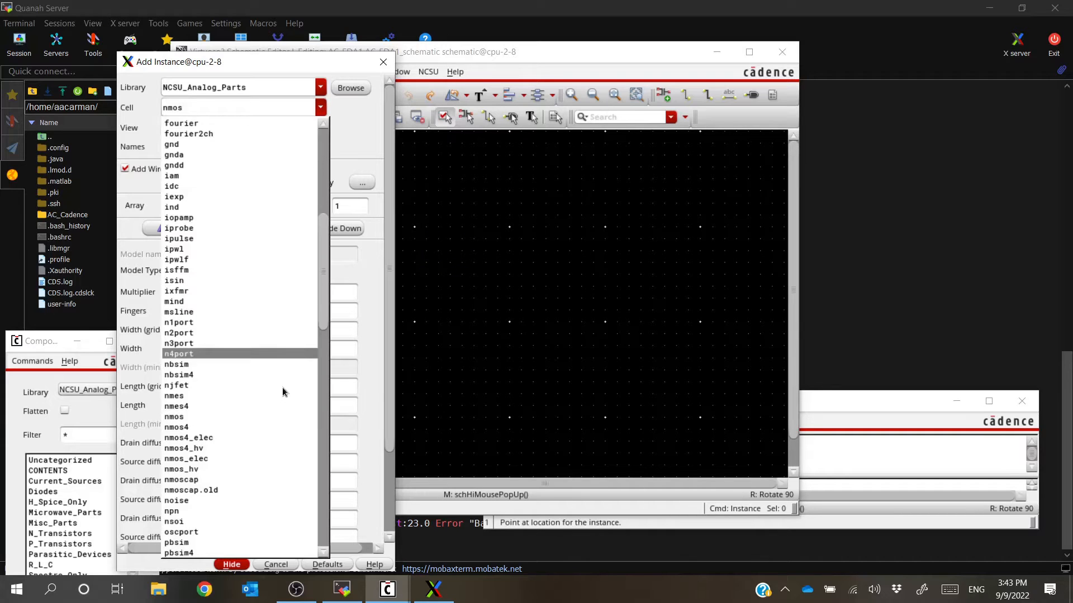
click(192, 429)
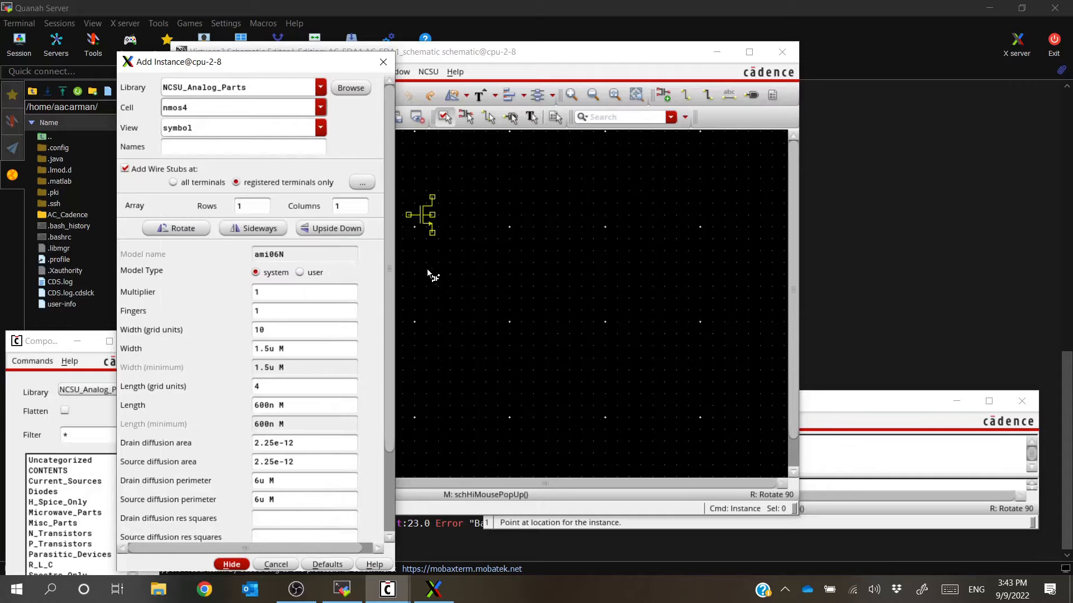
scroll(493, 302, up, 2)
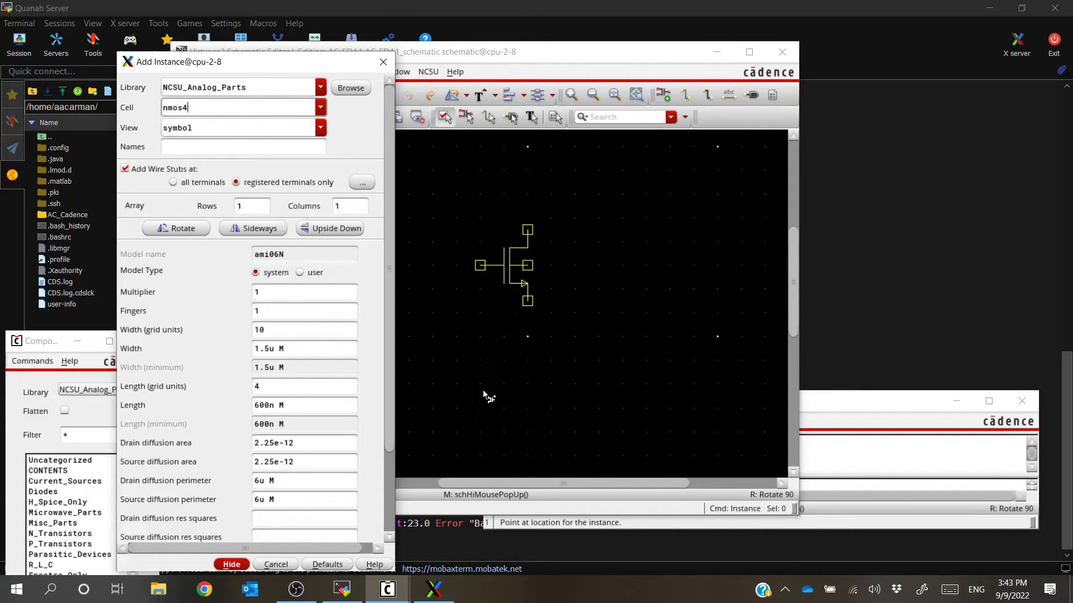
click(486, 421)
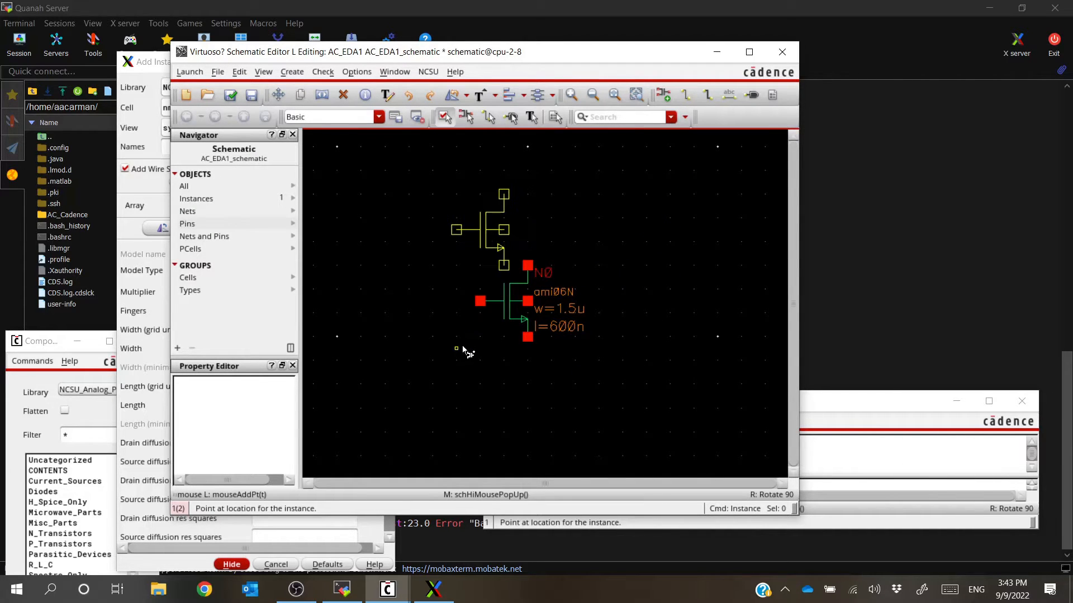
key(Escape)
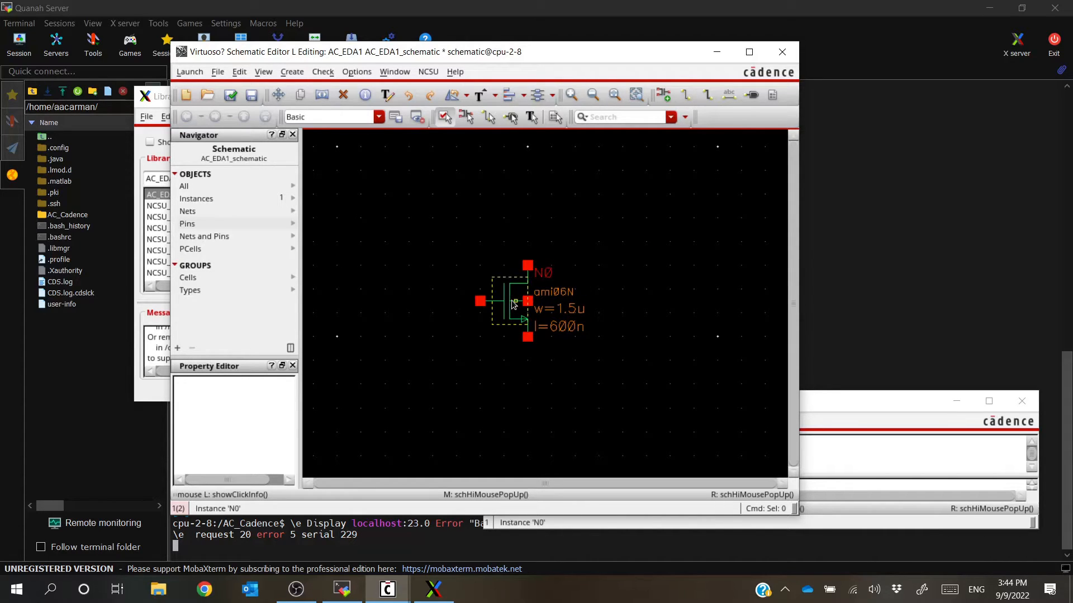
Select and delete the placed nmos4 transistor, and undo the deletion
ctrl+scroll(567, 312, up, 1)
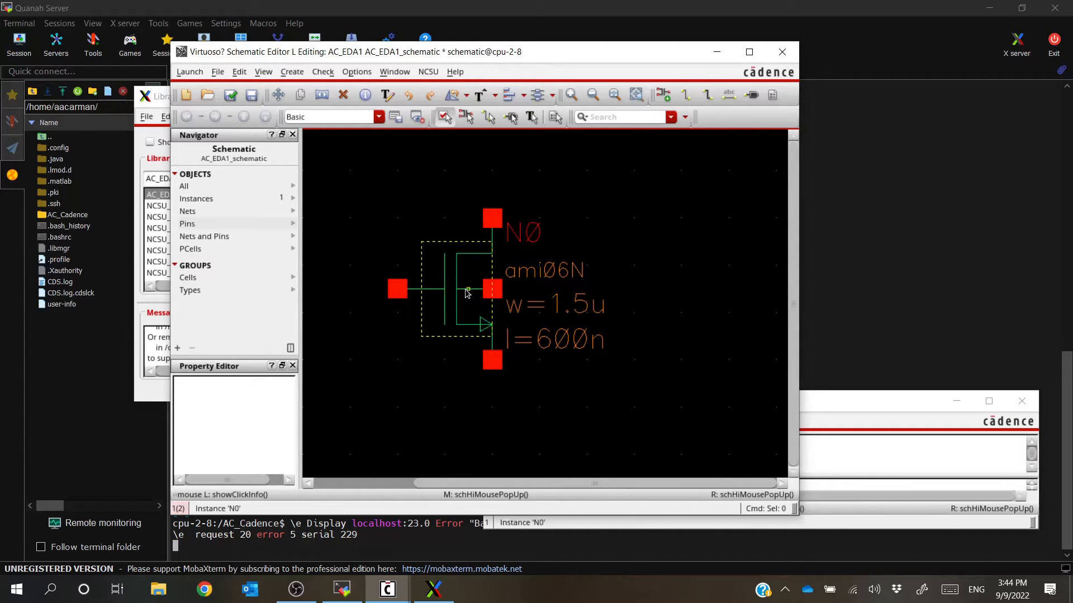
click(487, 291)
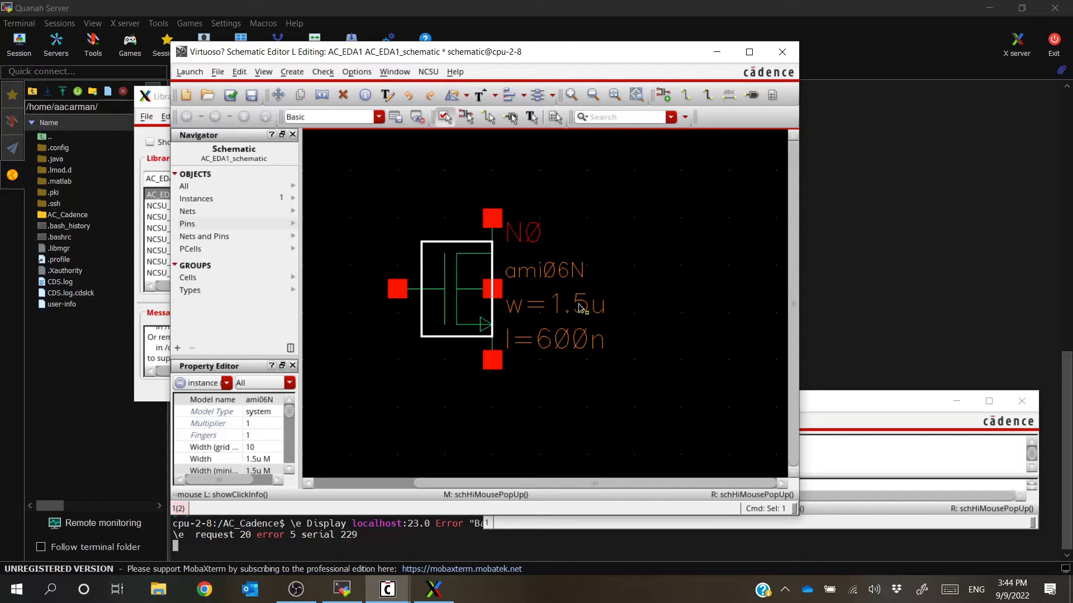
key(Delete)
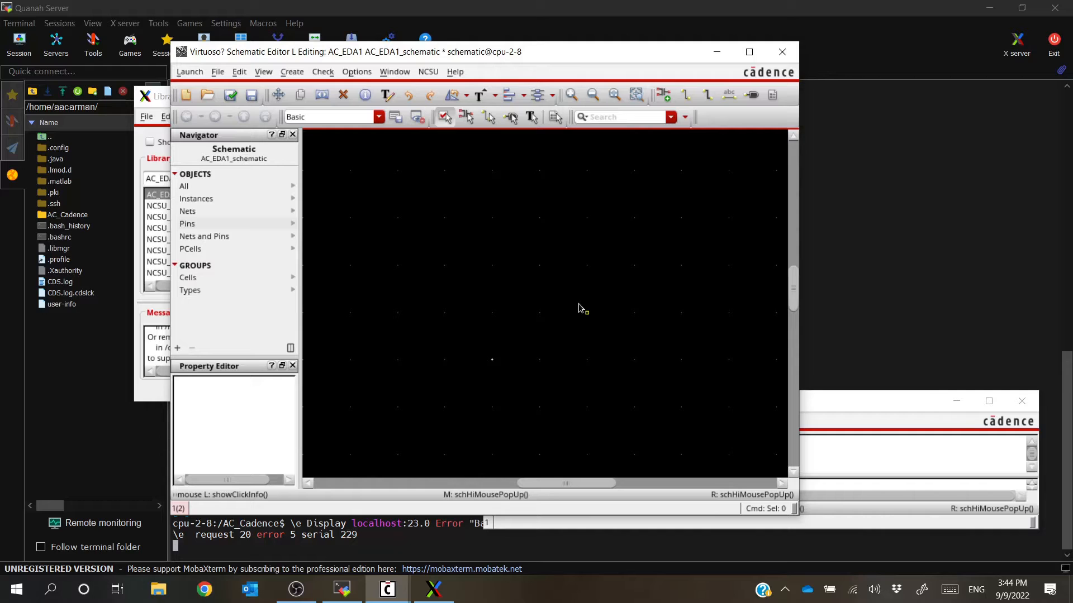
key(u)
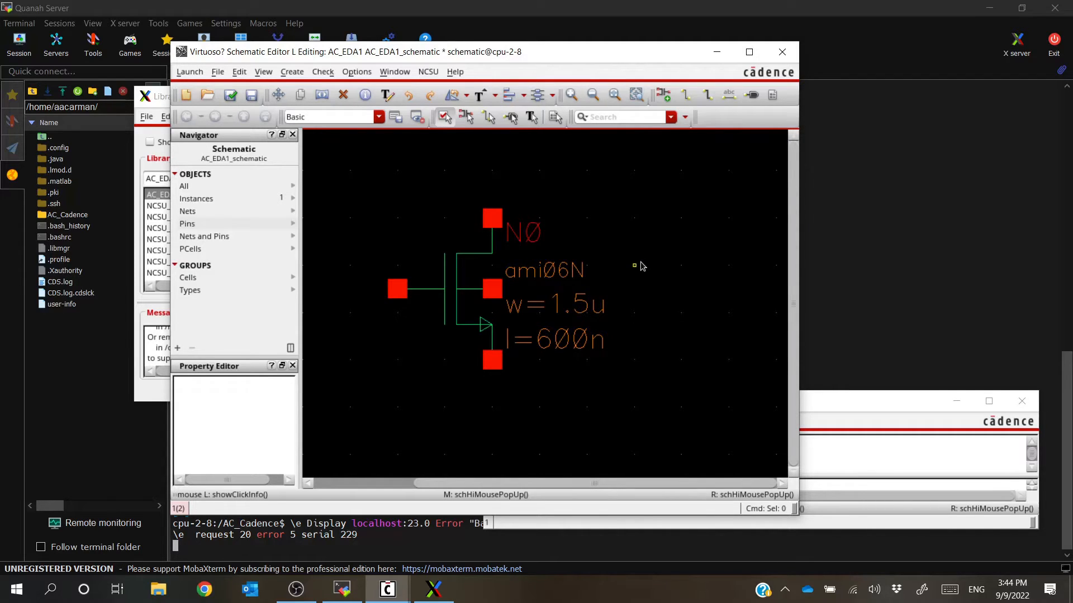
Delete the nmos4 transistor by starting the Delete command before picking it, and end the command
key(Delete)
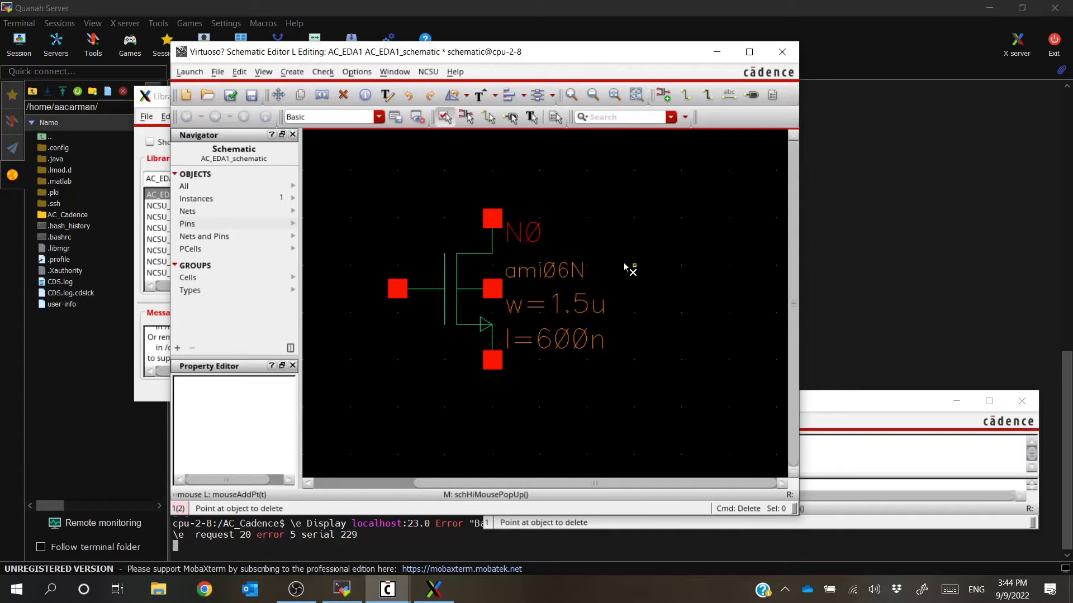
click(451, 269)
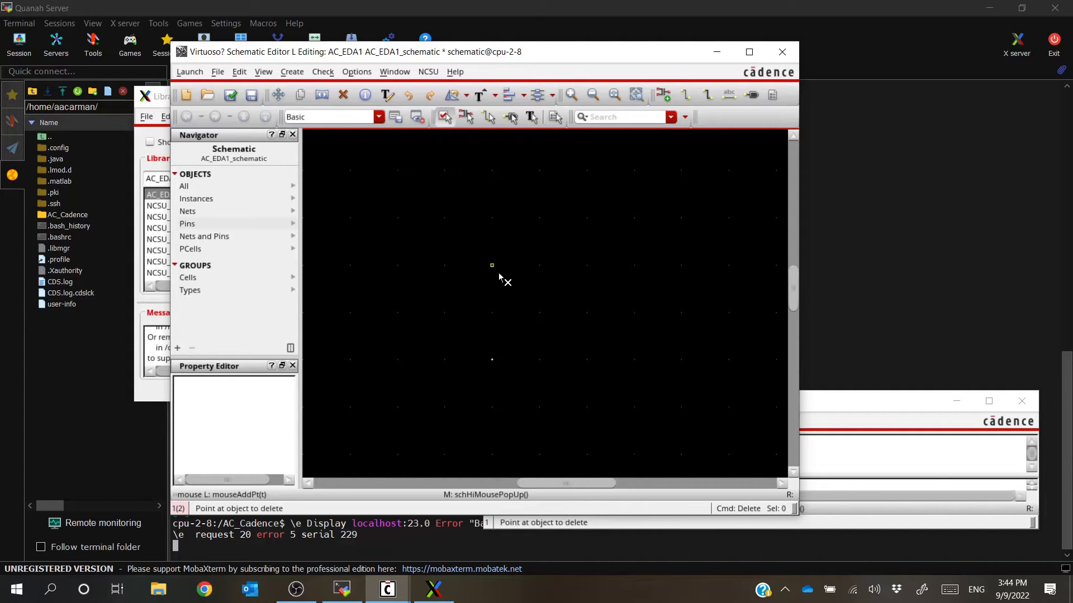
key(Escape)
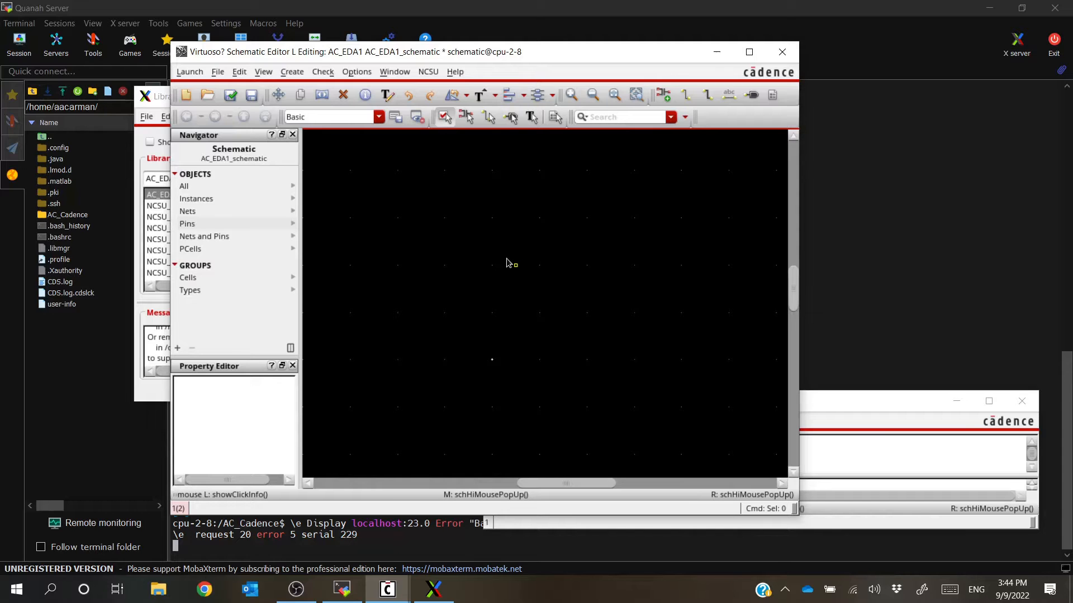
key(i)
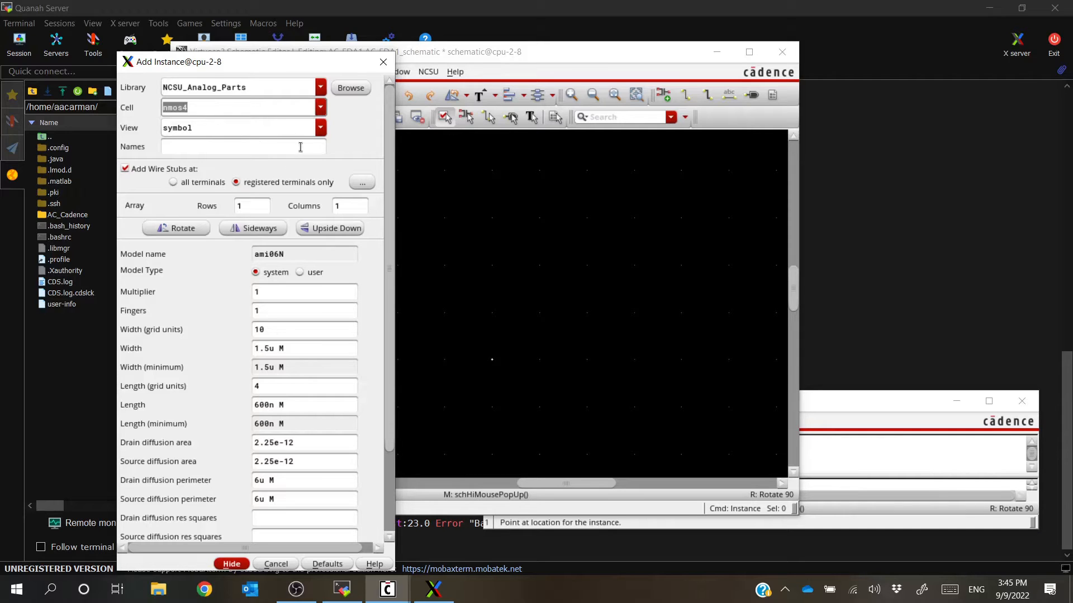
click(321, 131)
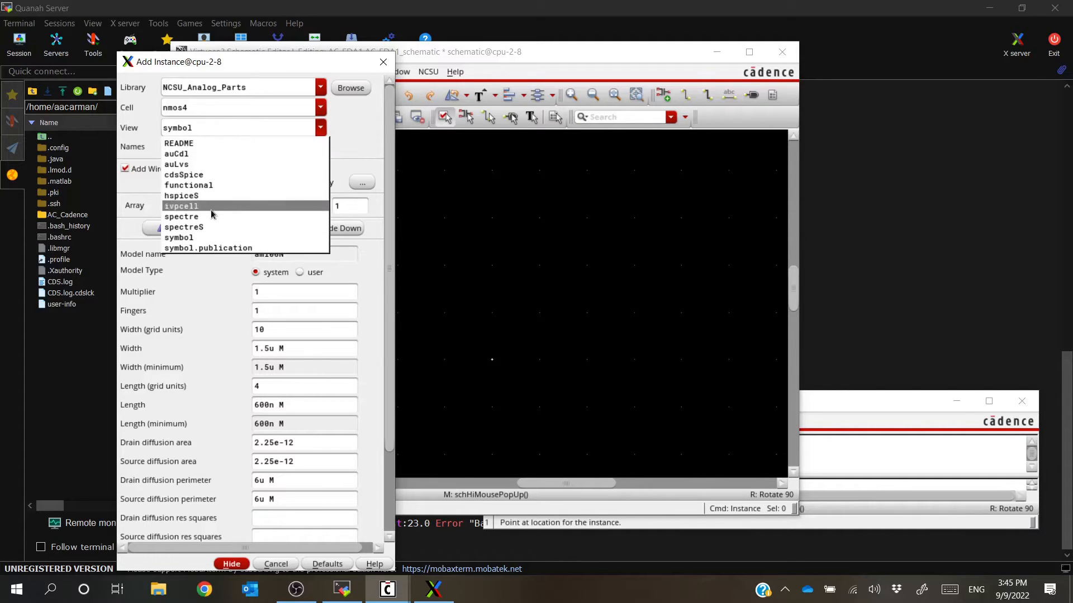
click(200, 240)
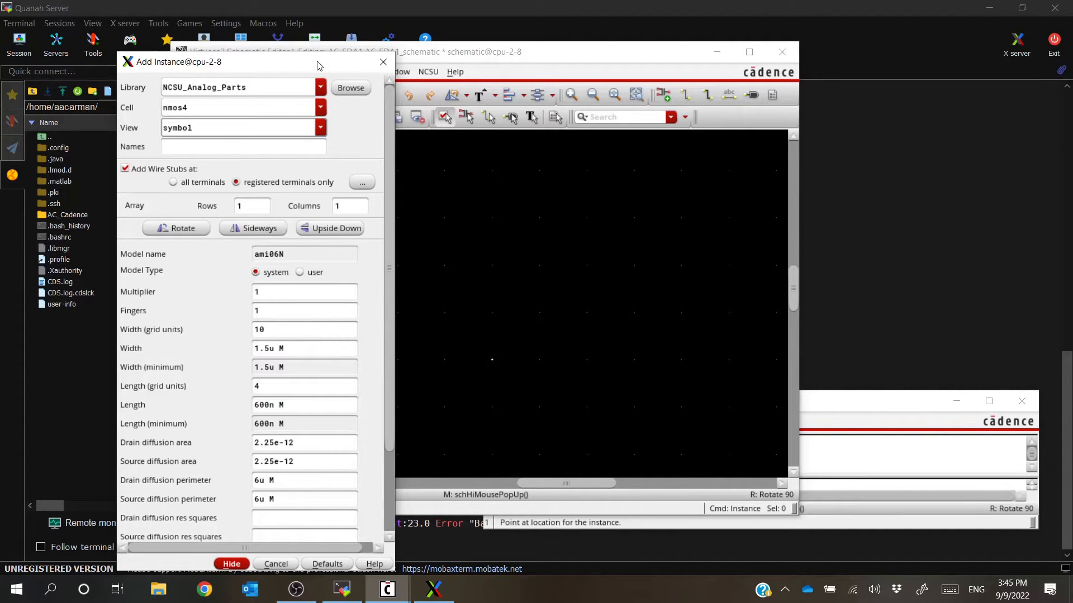
drag(319, 63, 354, 68)
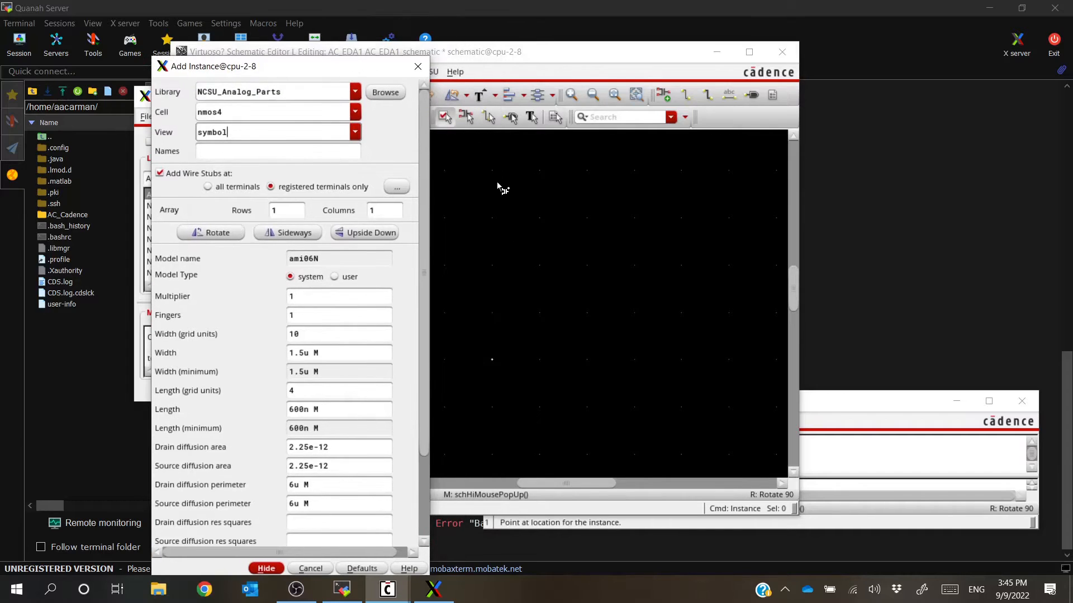
click(519, 324)
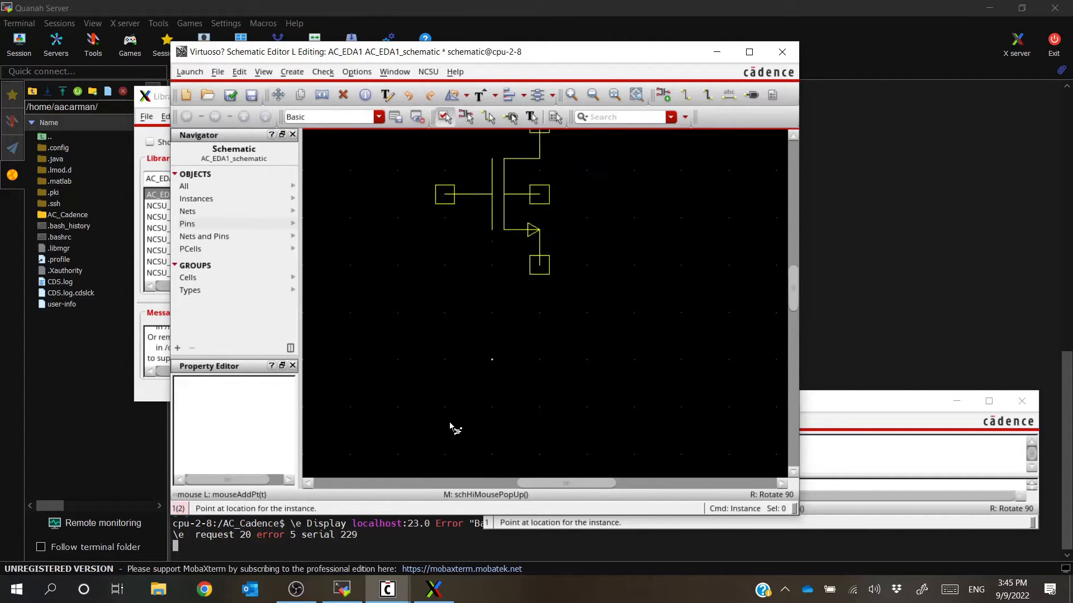
key(Escape)
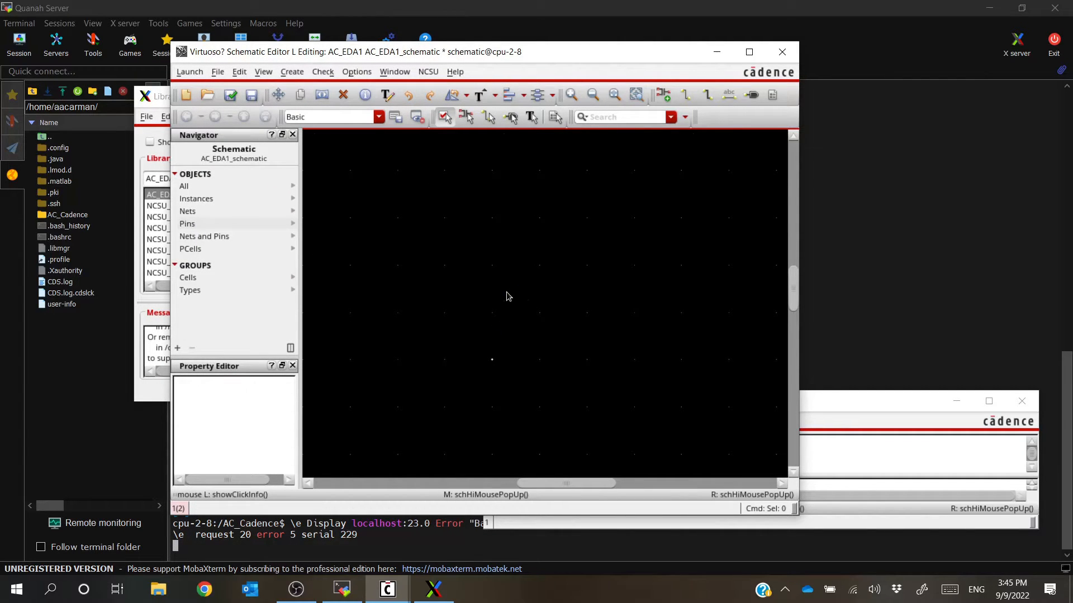
Start adding an nmos4 symbol instance from NCSU_Analog_Parts and set its width to 15u
scroll(508, 297, down, 2)
key(i)
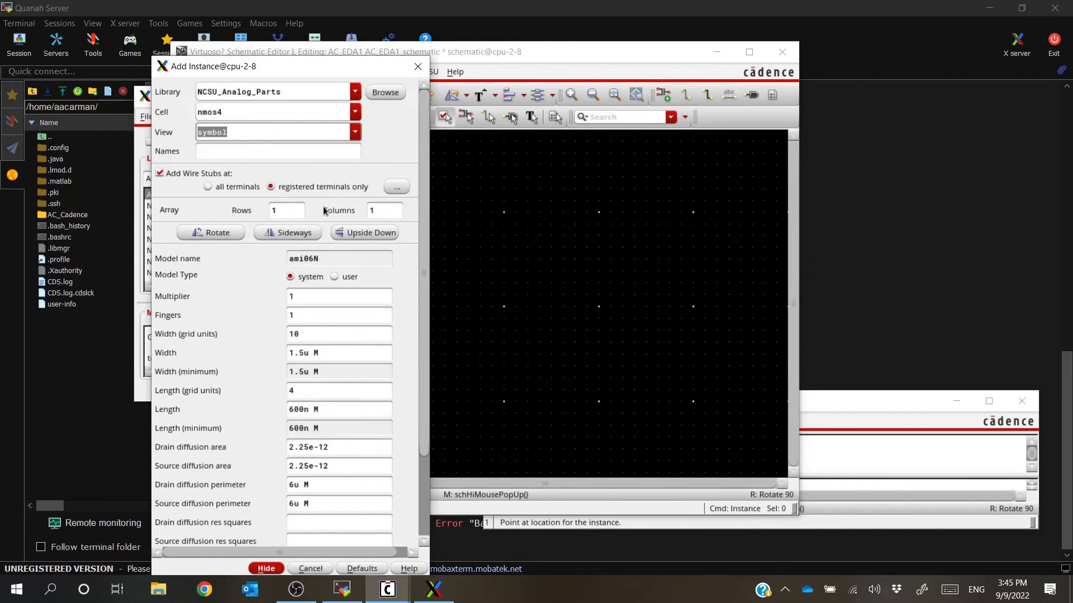
click(273, 109)
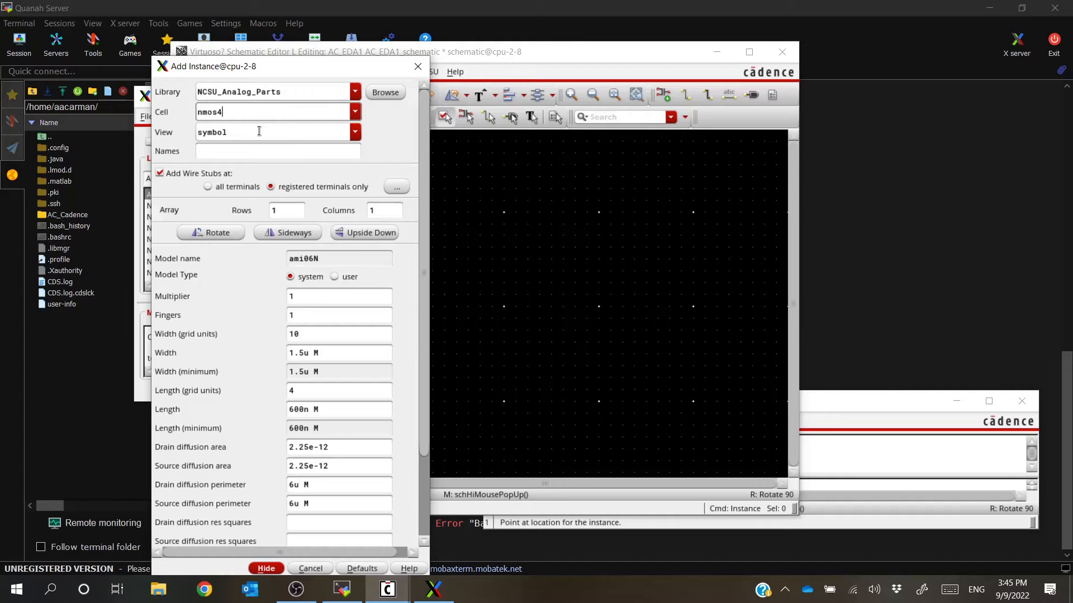
click(259, 131)
click(322, 298)
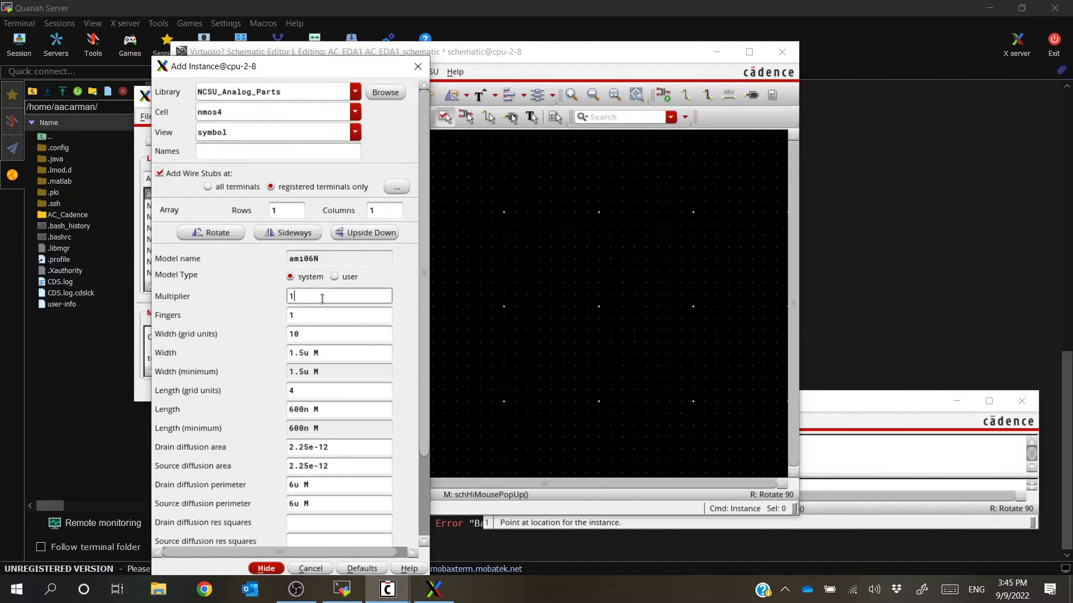
click(315, 315)
click(313, 335)
click(328, 357)
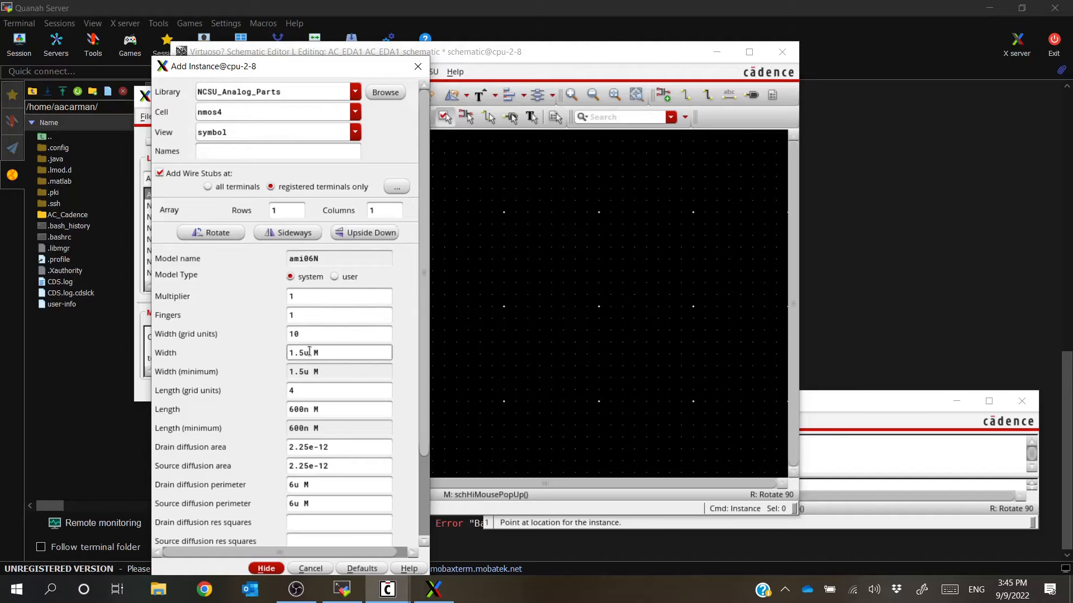
drag(307, 352, 284, 355)
text(15)
text(u)
key(Tab)
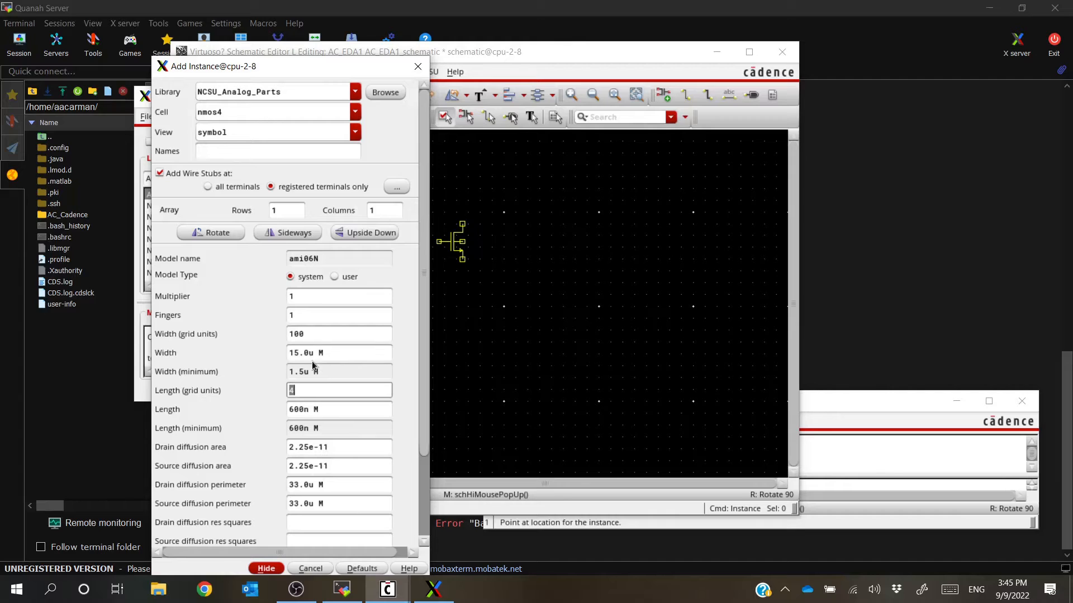
Try to set the nmos4 transistor's width to 1u, below the allowed minimum width
drag(313, 354, 288, 354)
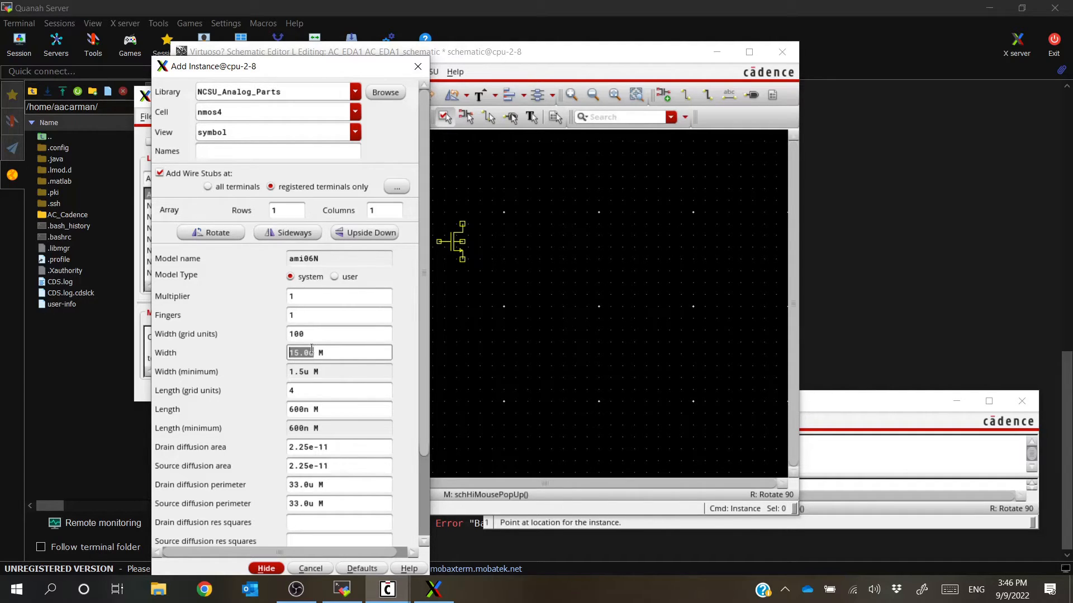
text(1u)
key(Tab)
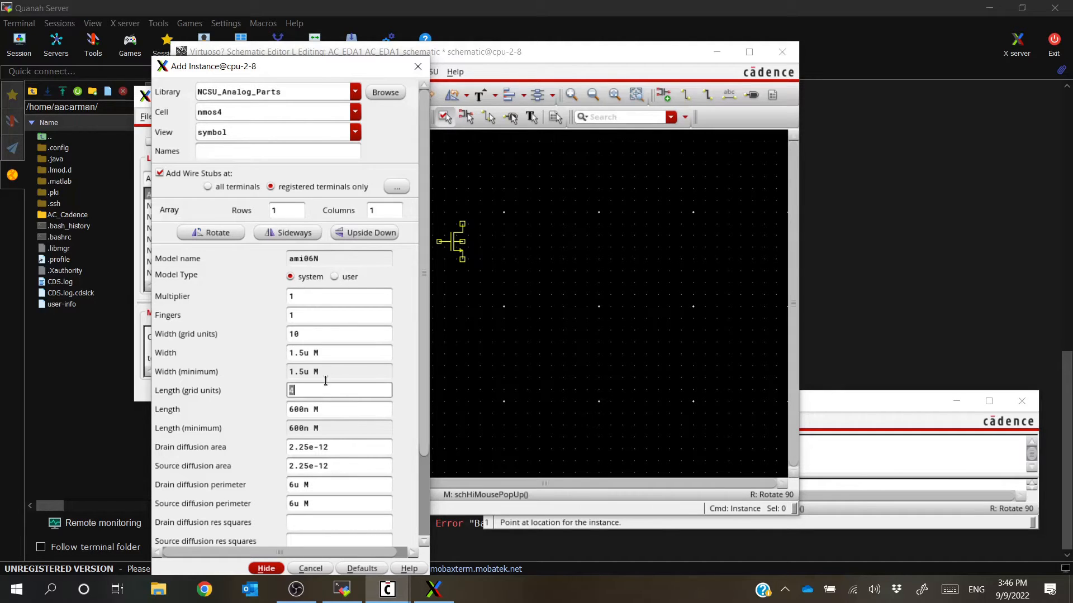
Try twice to set the nmos4 transistor's width to the off-grid value 15.05u
click(306, 351)
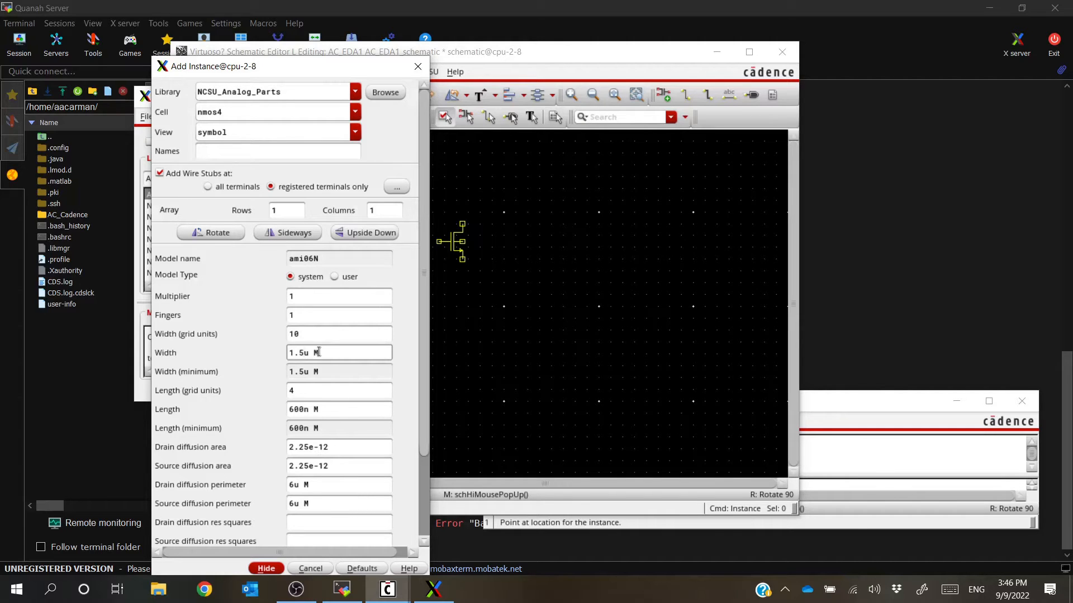
key(BackSpace)
key(BackSpace)
key(BackSpace)
text(150)
key(BackSpace)
text(.05)
key(Tab)
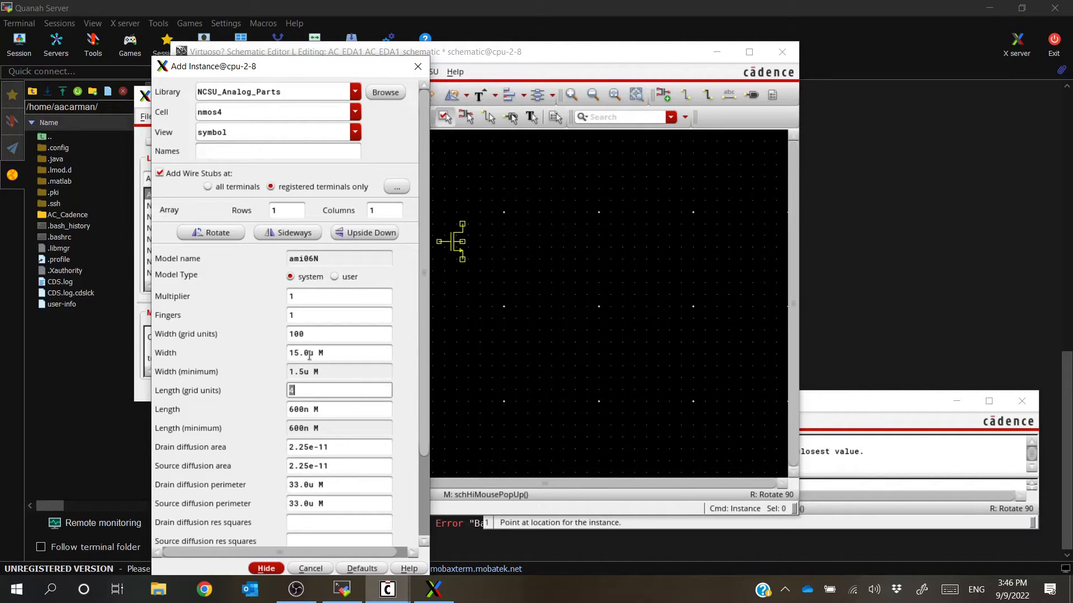
click(309, 353)
text(5)
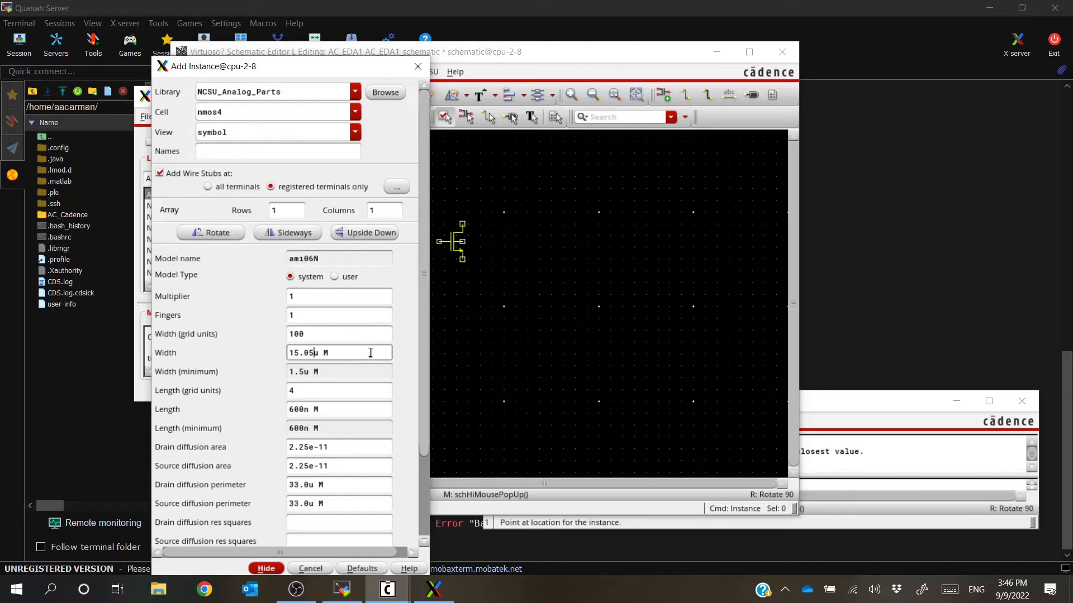
click(325, 392)
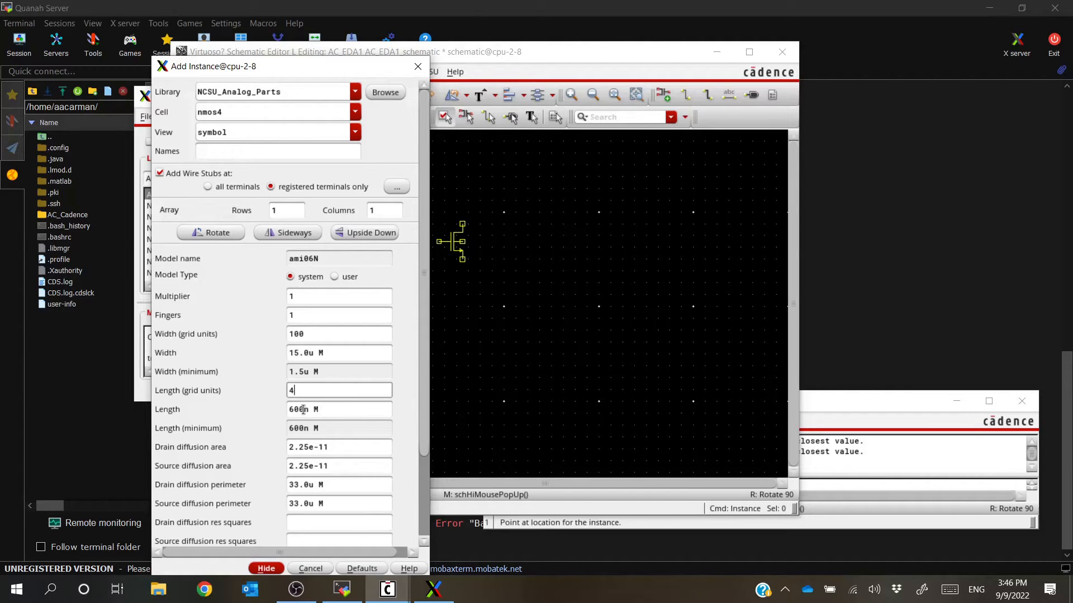
Set the nmos4 transistor's length to 1u and apply the value
drag(312, 409, 287, 422)
text(1u)
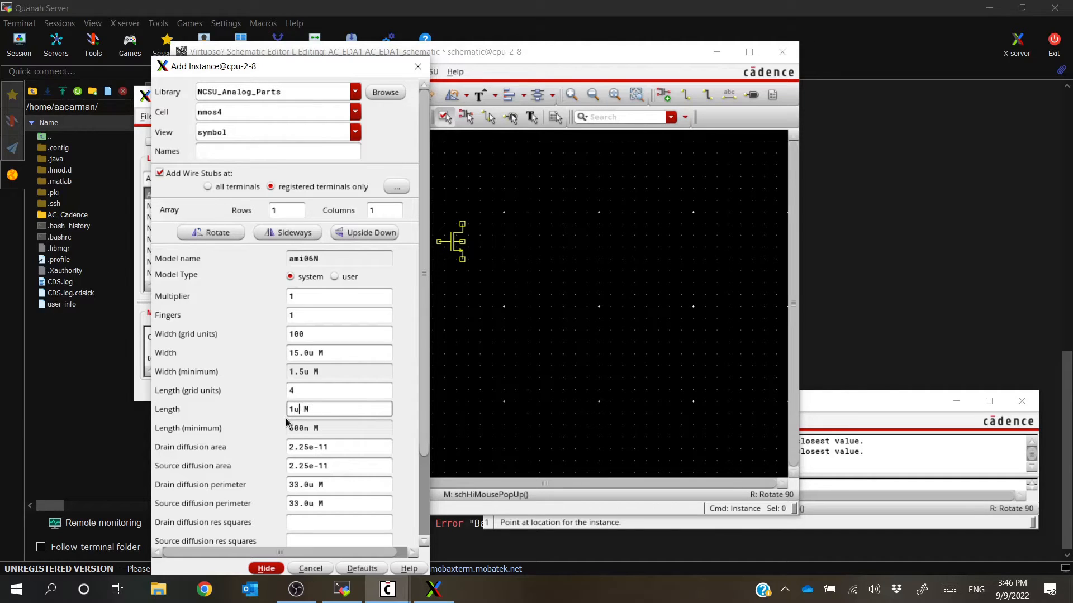
key(Tab)
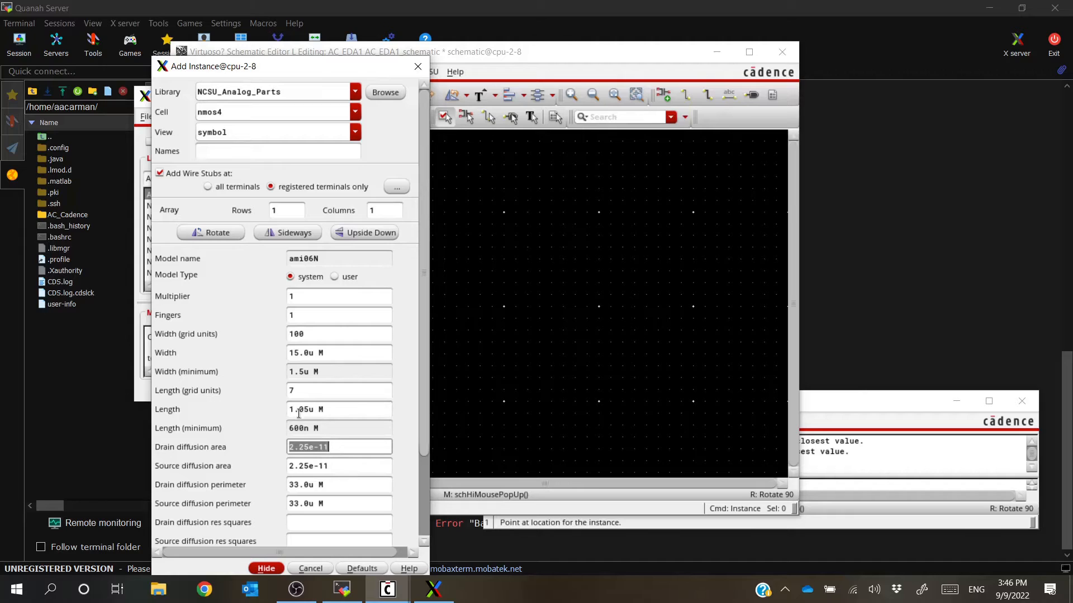
click(304, 409)
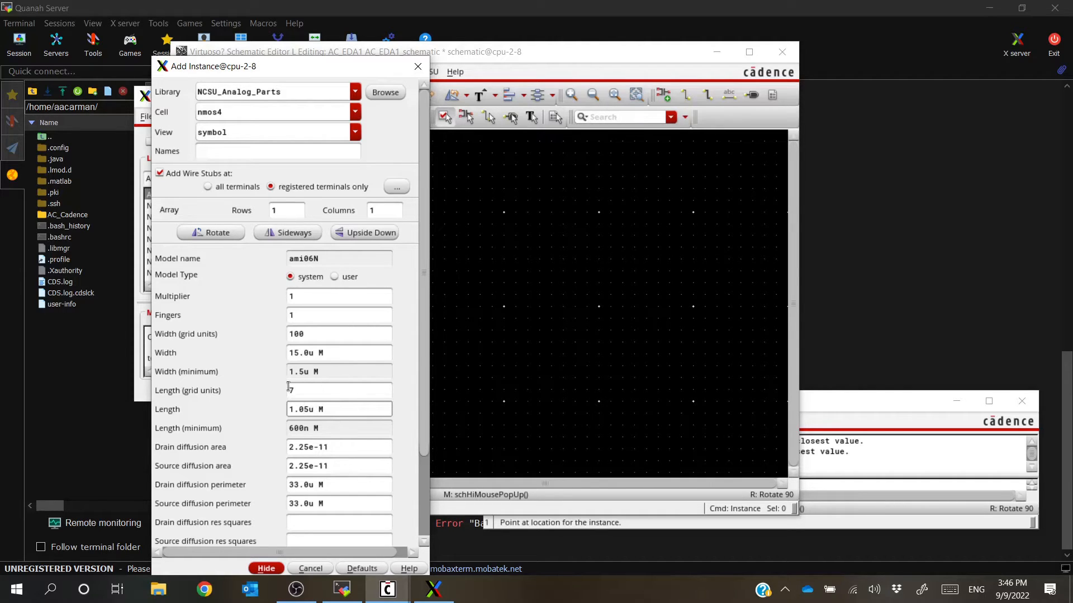
Hide the instance form, place one nmos4 transistor near the centre of the schematic canvas and end the placement
scroll(266, 387, down, 3)
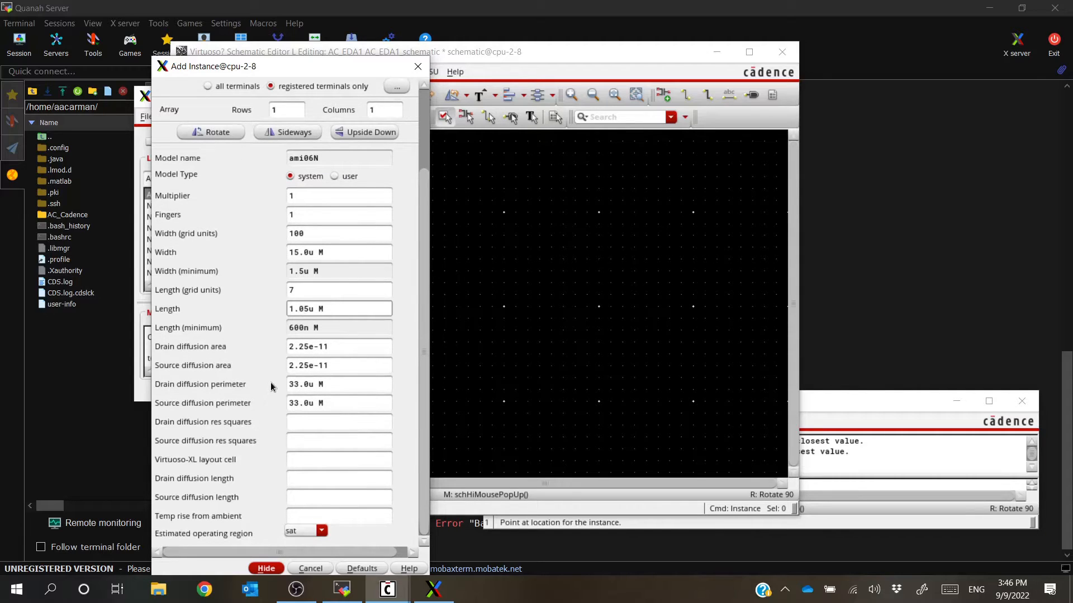
scroll(253, 402, up, 1)
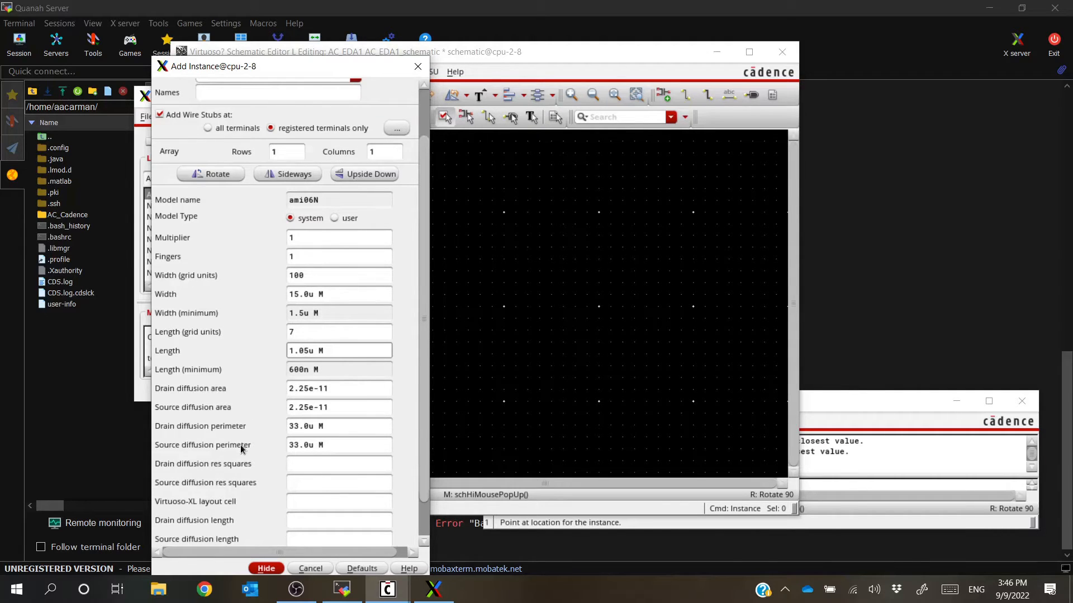
scroll(244, 450, up, 2)
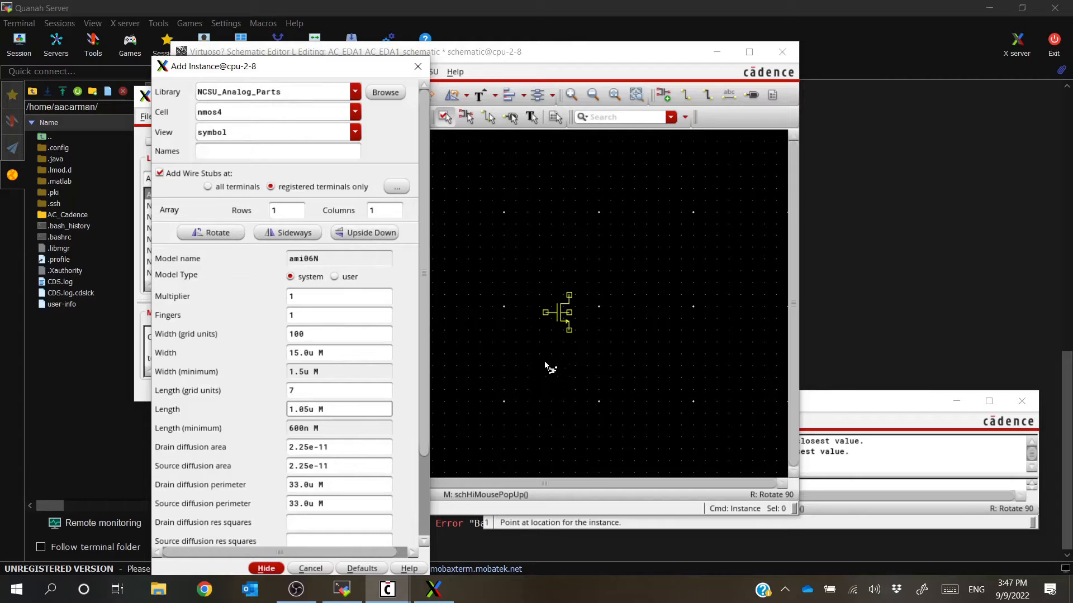
click(267, 568)
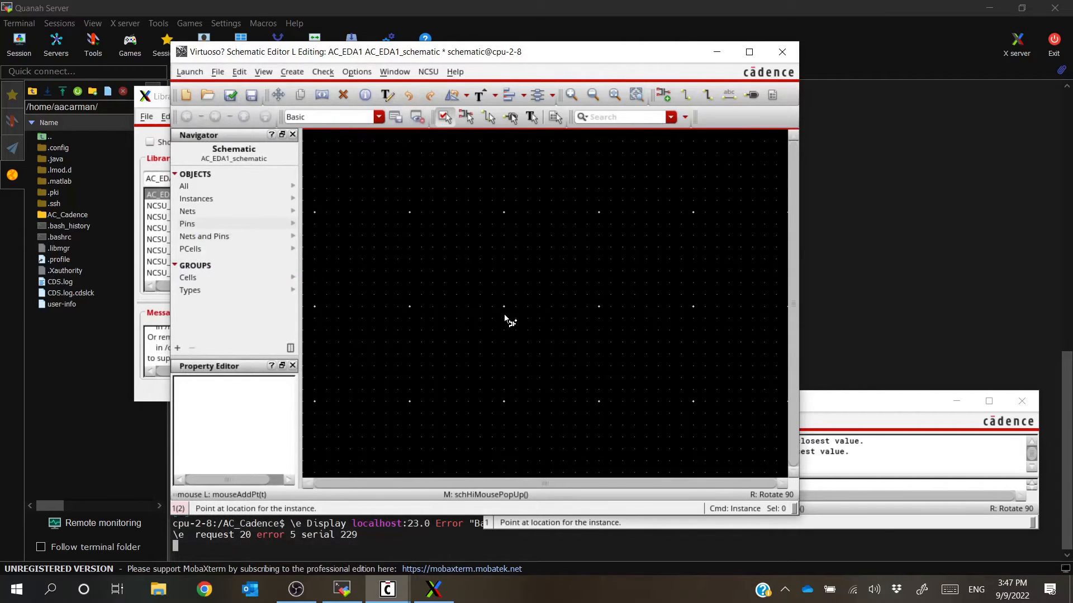
click(488, 354)
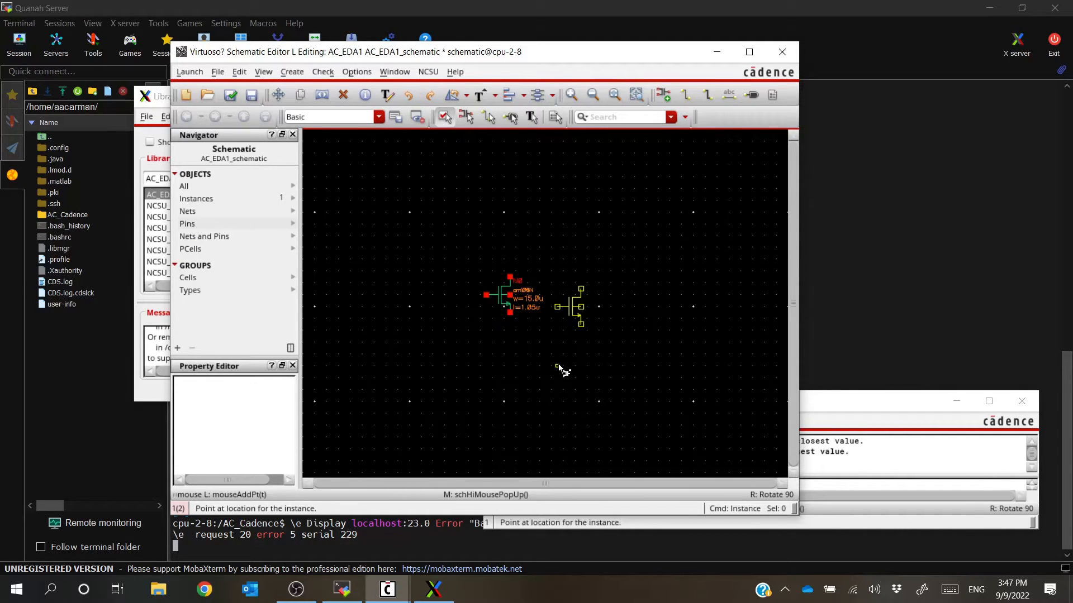
key(Escape)
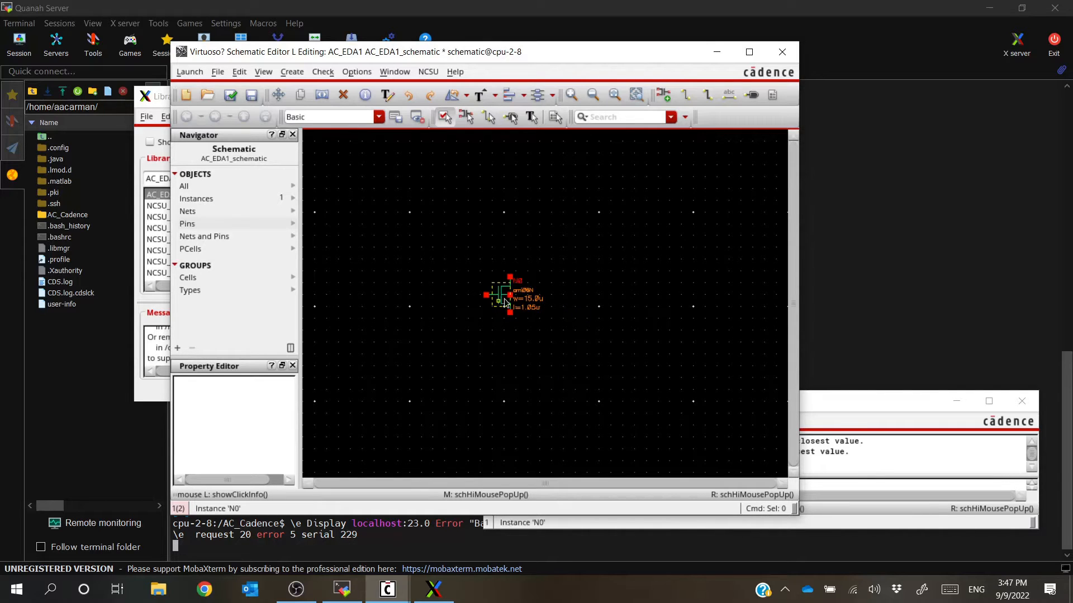
Examine the placed nmos4 transistor's symbol, its terminals and its model, width and length labels
scroll(500, 308, down, 2)
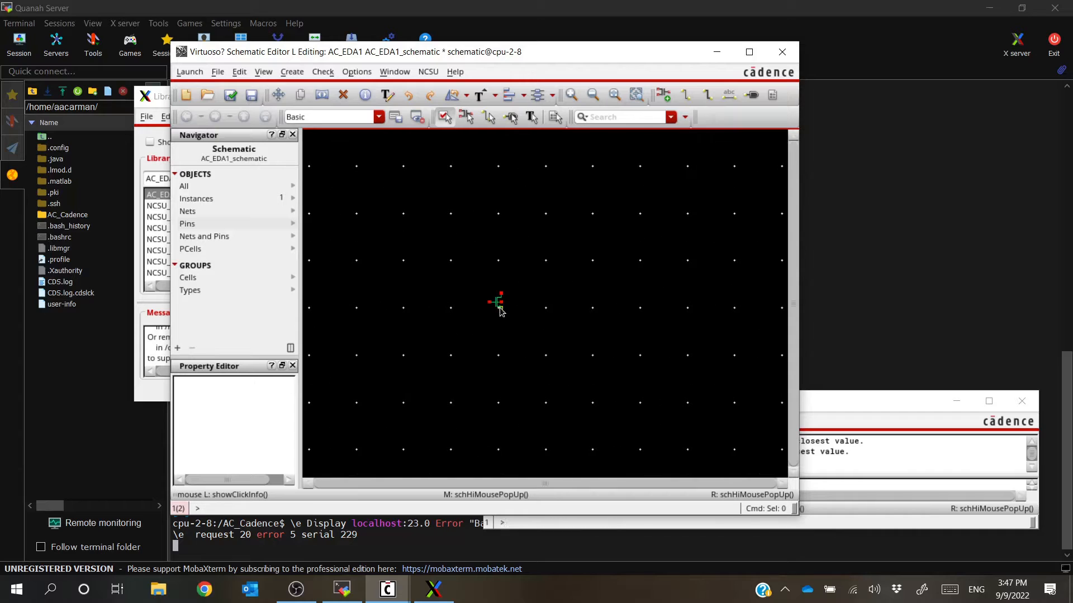
scroll(498, 311, up, 1)
key(f)
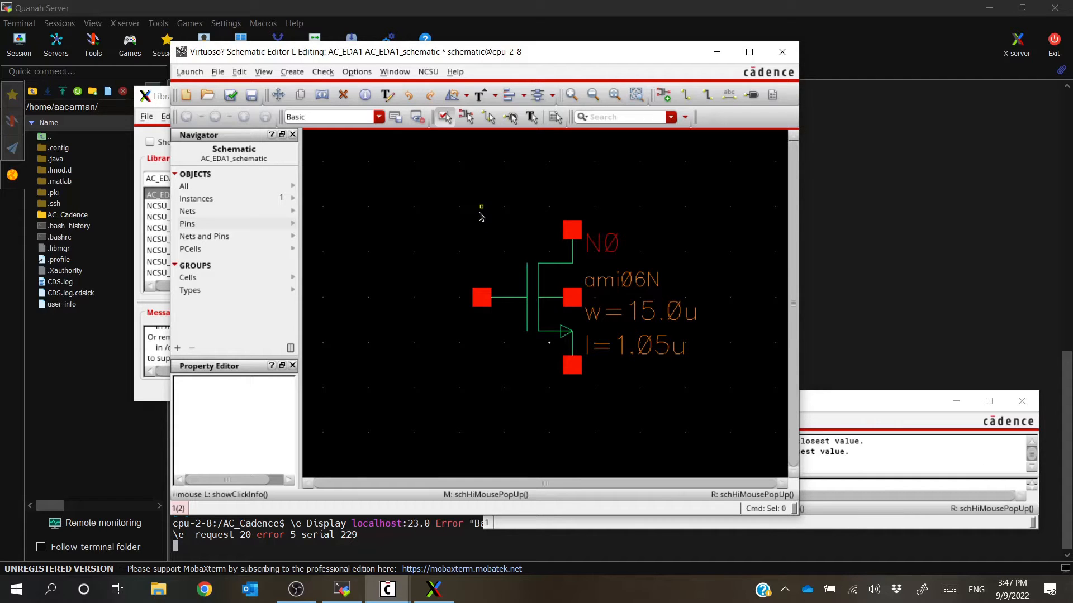
scroll(529, 251, down, 2)
scroll(535, 277, up, 1)
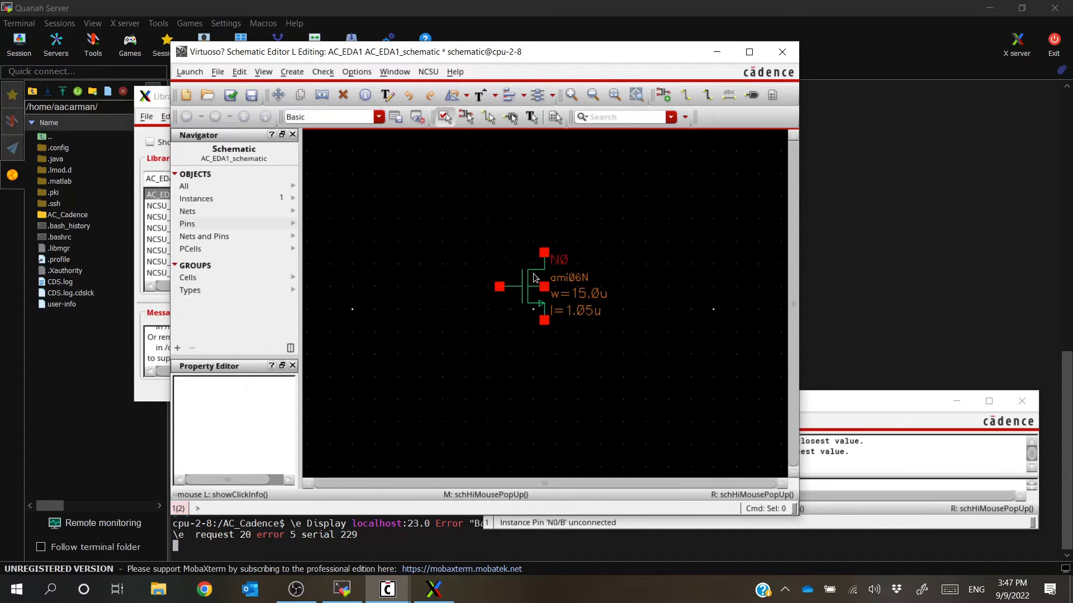
scroll(535, 278, up, 2)
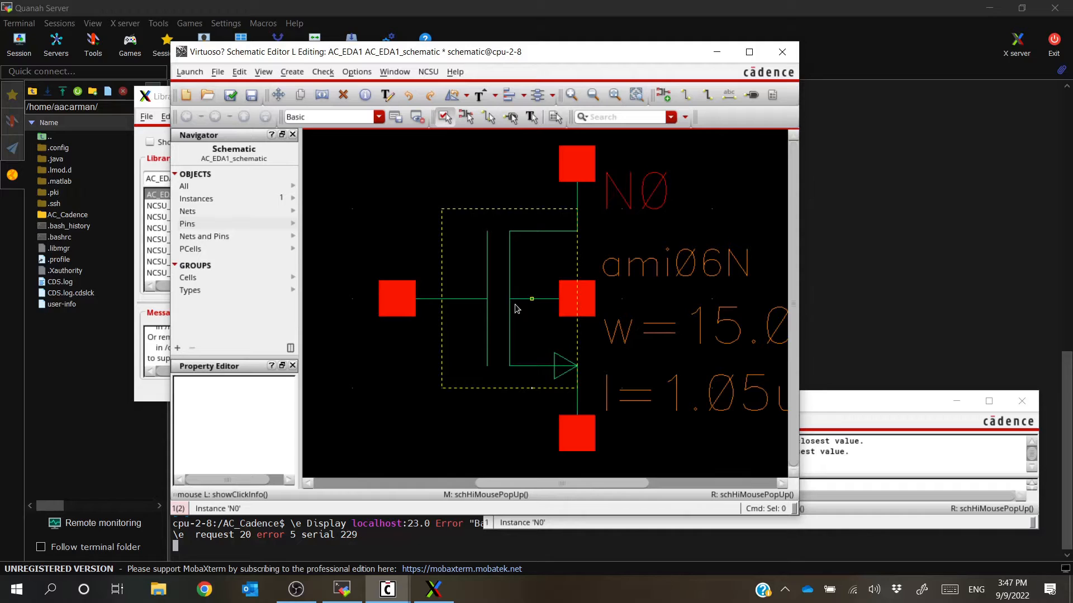
scroll(514, 305, down, 1)
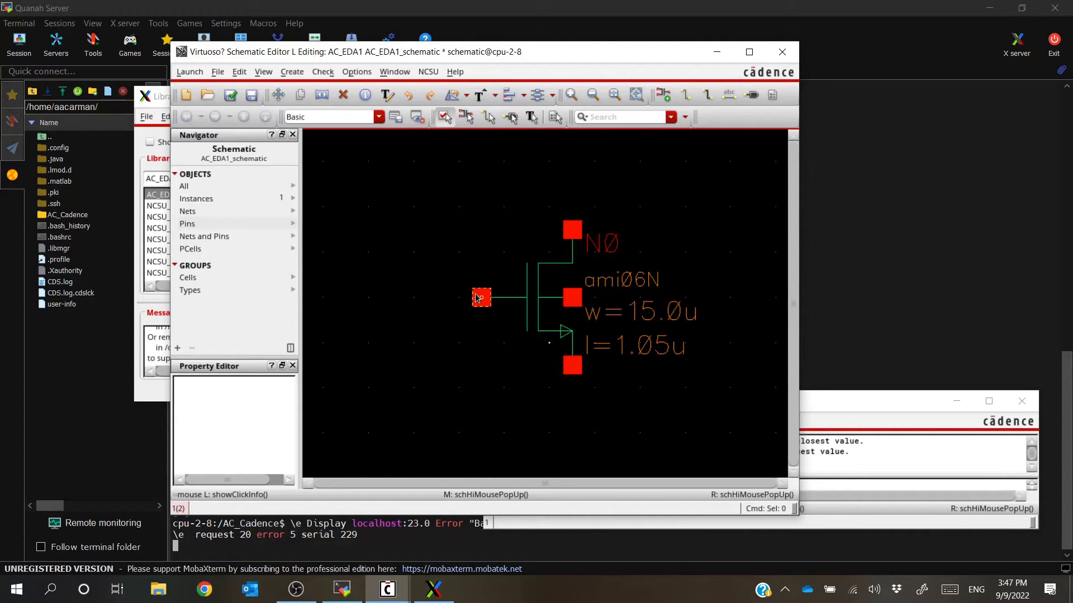
scroll(441, 257, down, 1)
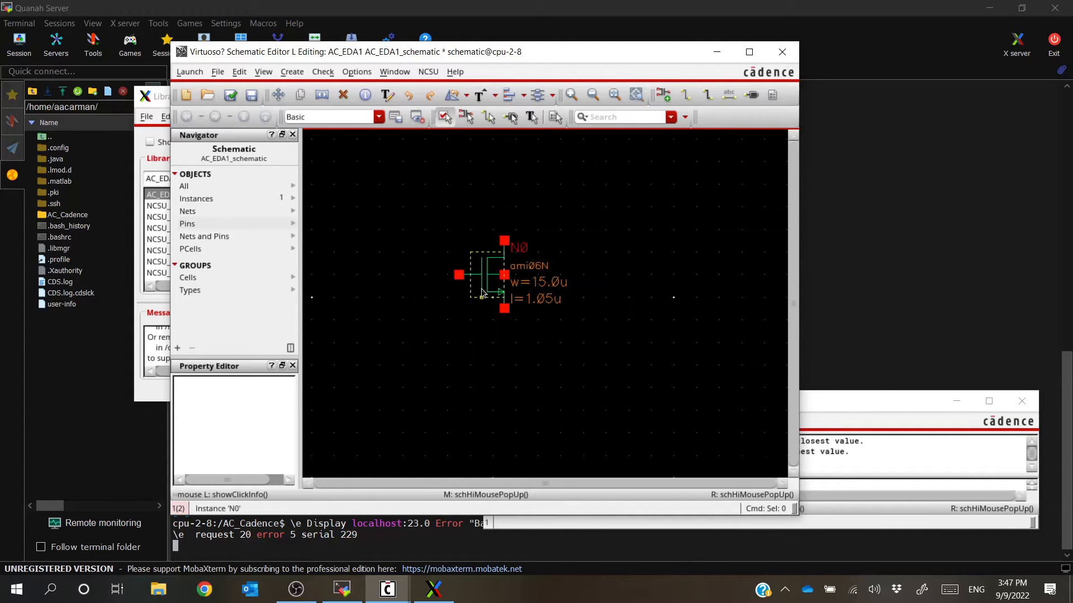
scroll(459, 263, up, 1)
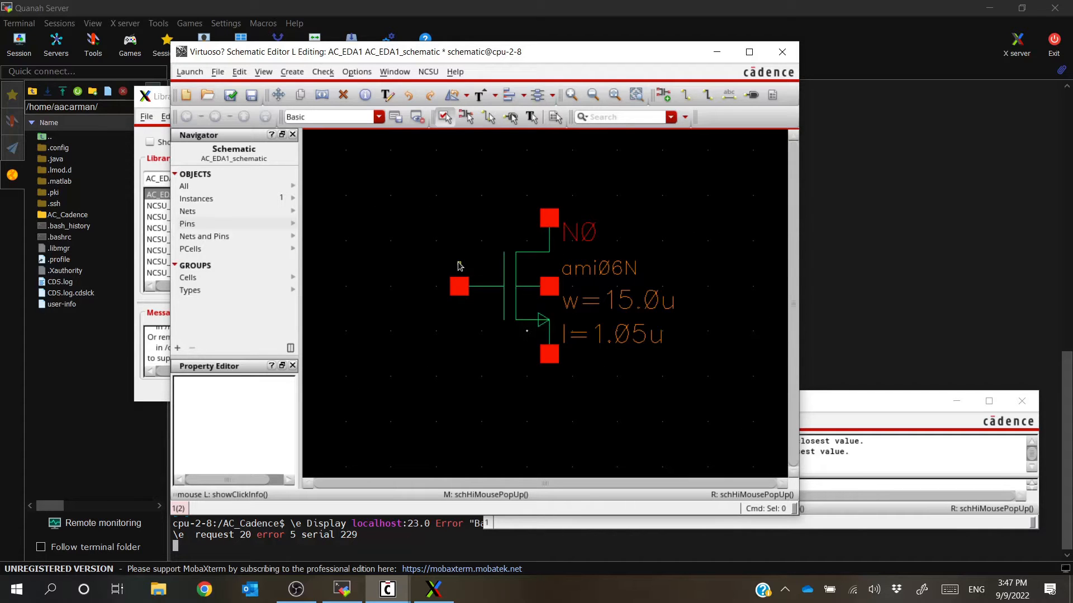
scroll(459, 266, down, 1)
scroll(474, 363, down, 1)
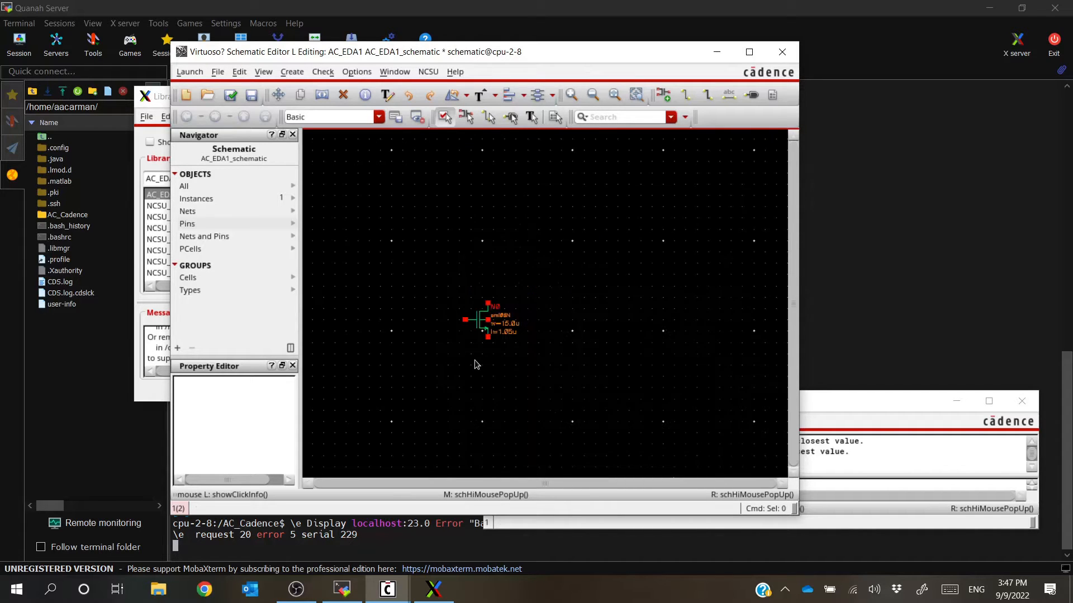
scroll(453, 329, up, 1)
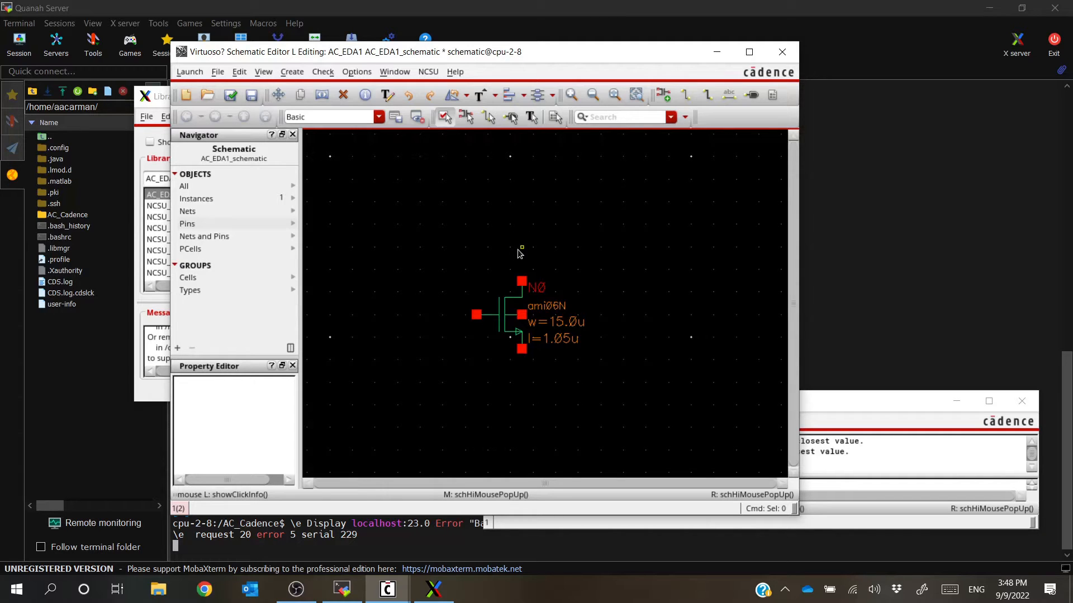
Start adding a new instance and choose the vdc cell from the analogLib library
key(i)
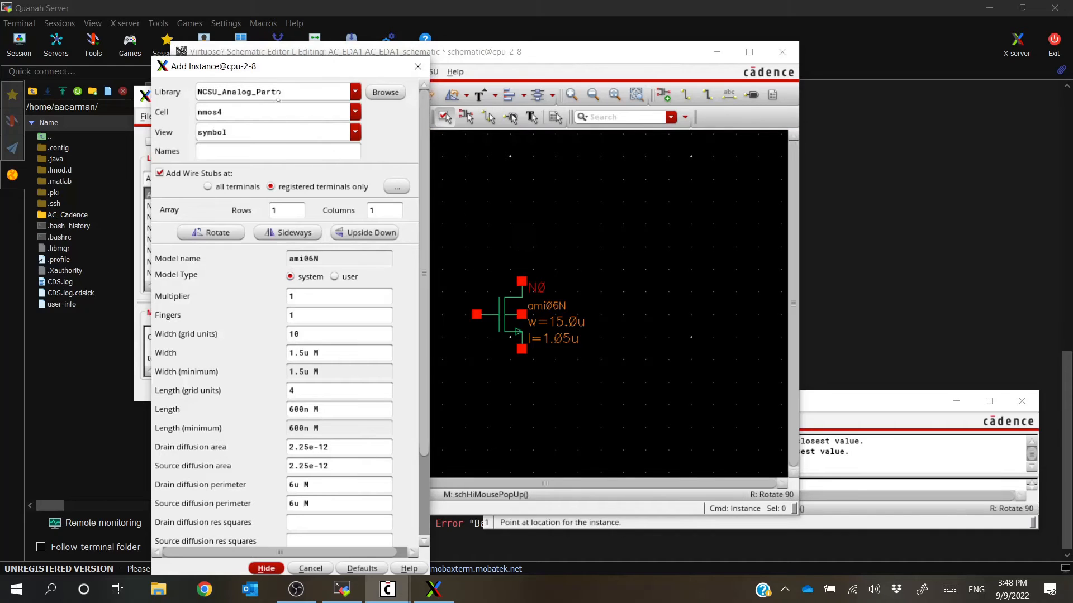
click(355, 91)
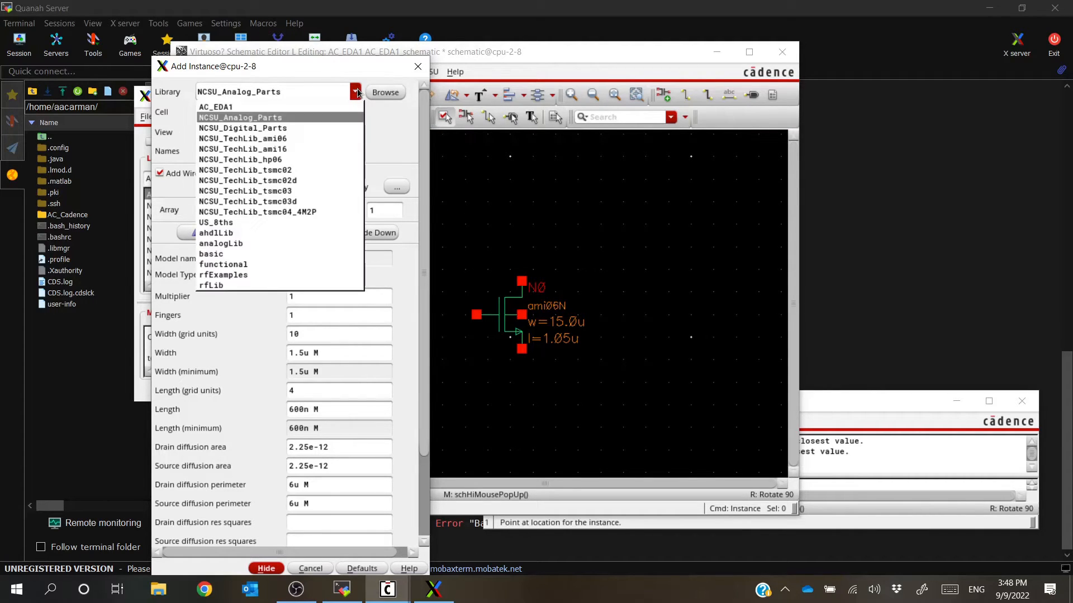
click(293, 245)
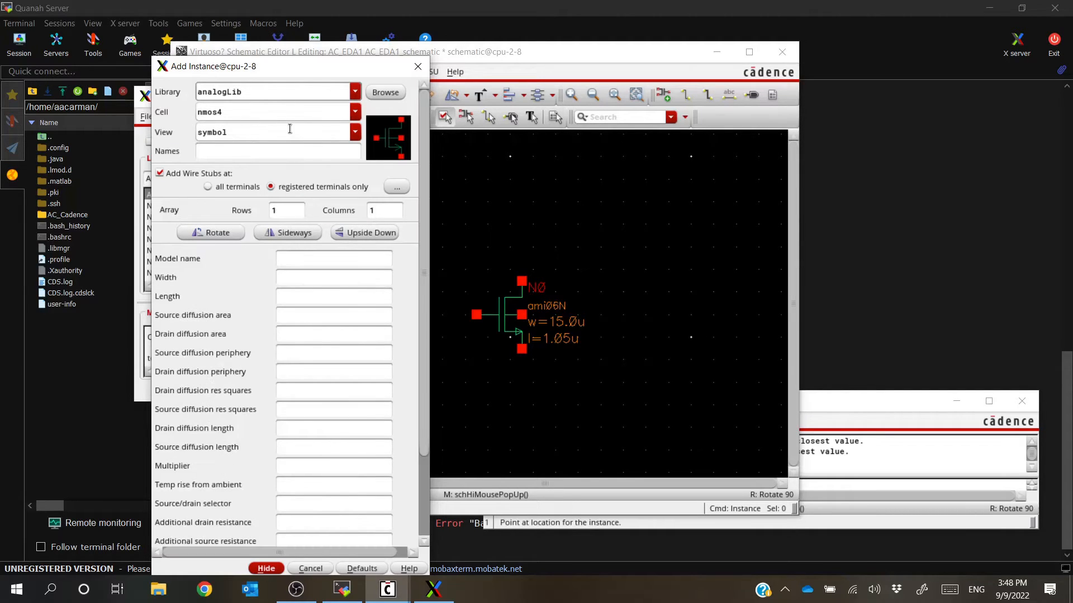
click(355, 112)
click(328, 149)
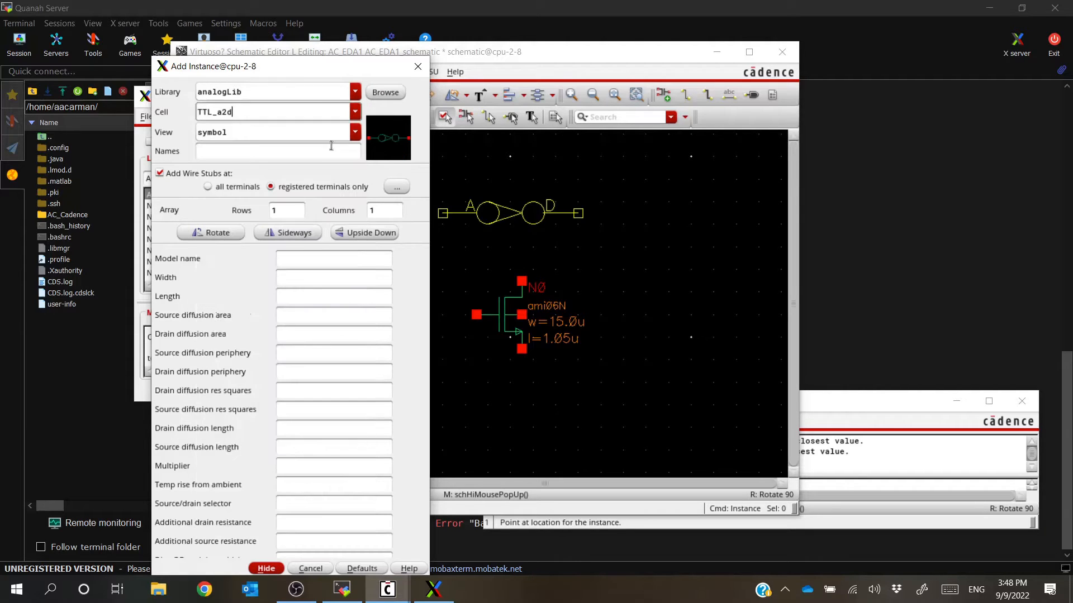
click(356, 111)
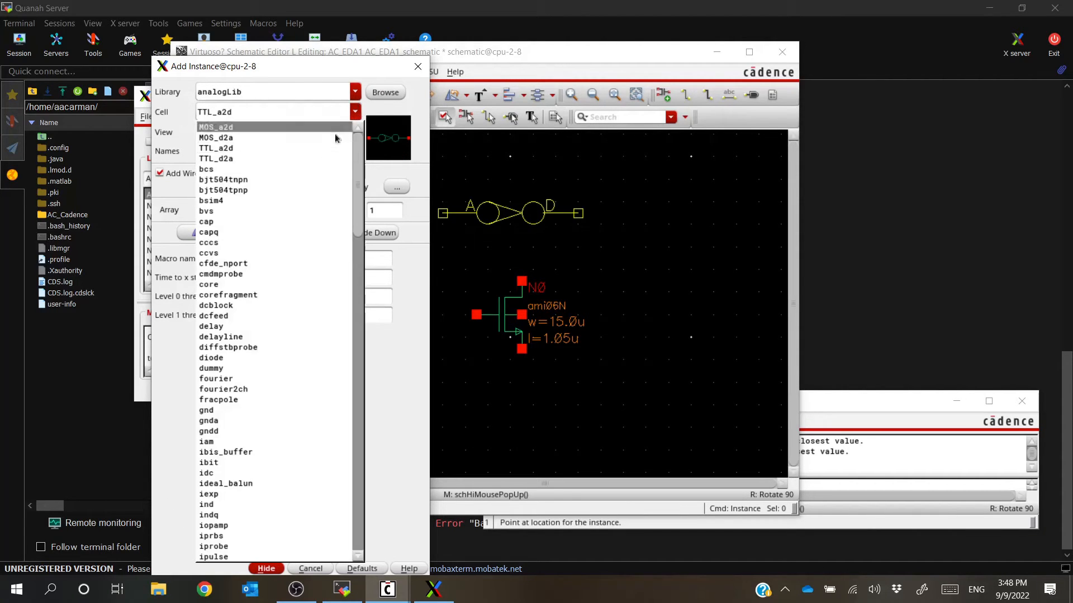
scroll(286, 222, down, 2)
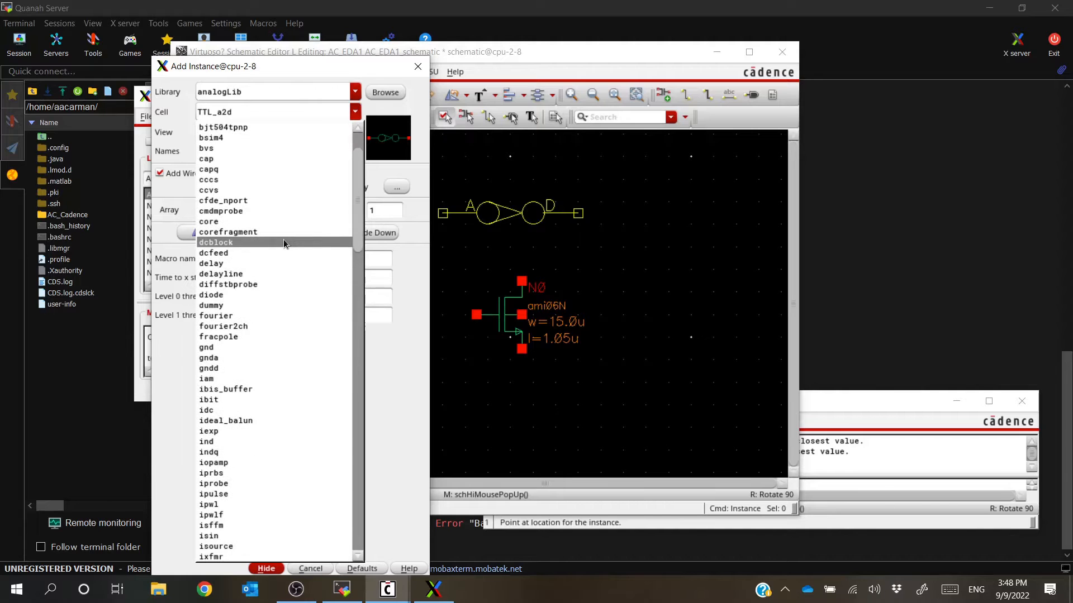
scroll(279, 241, down, 5)
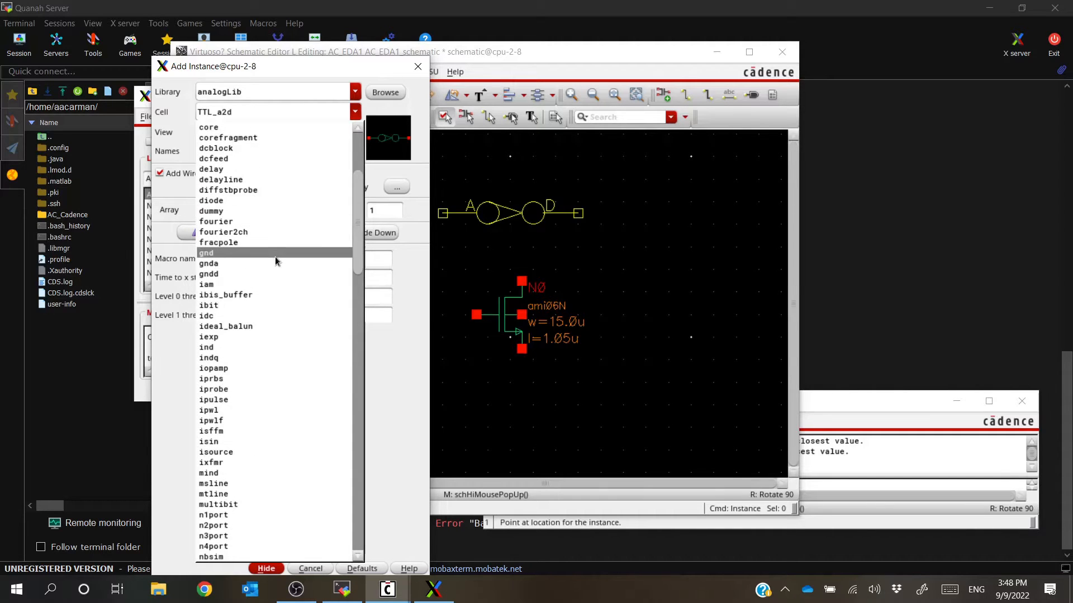
scroll(273, 266, down, 15)
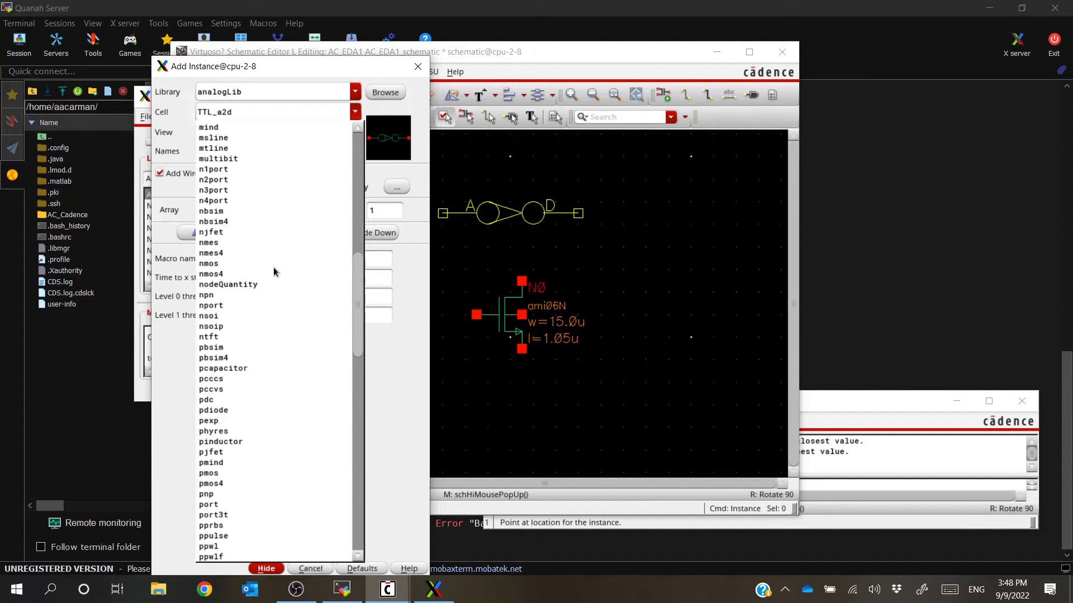
scroll(273, 267, down, 13)
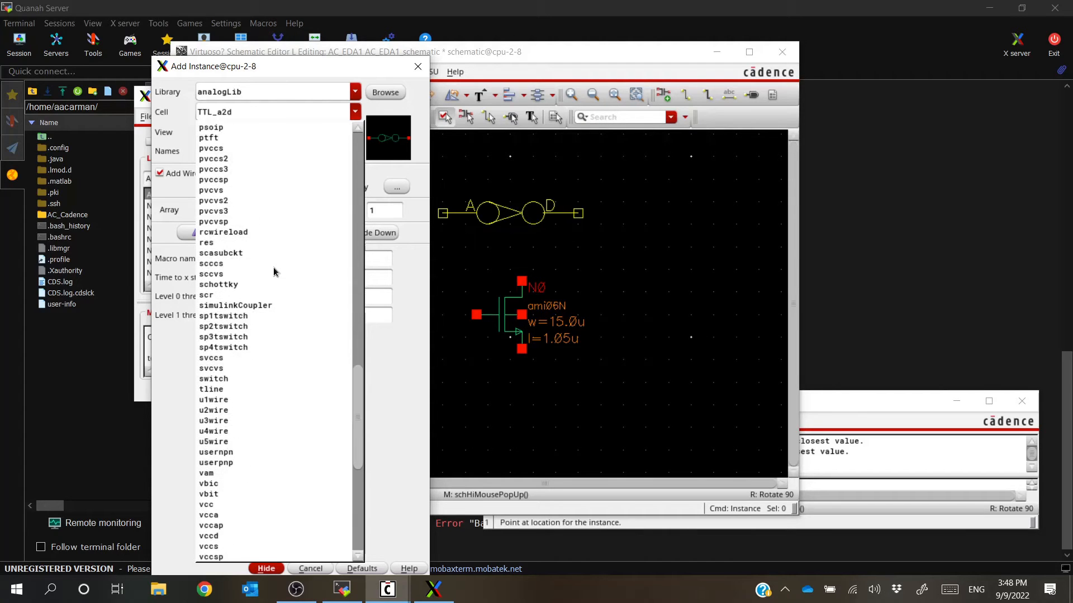
scroll(273, 267, down, 1)
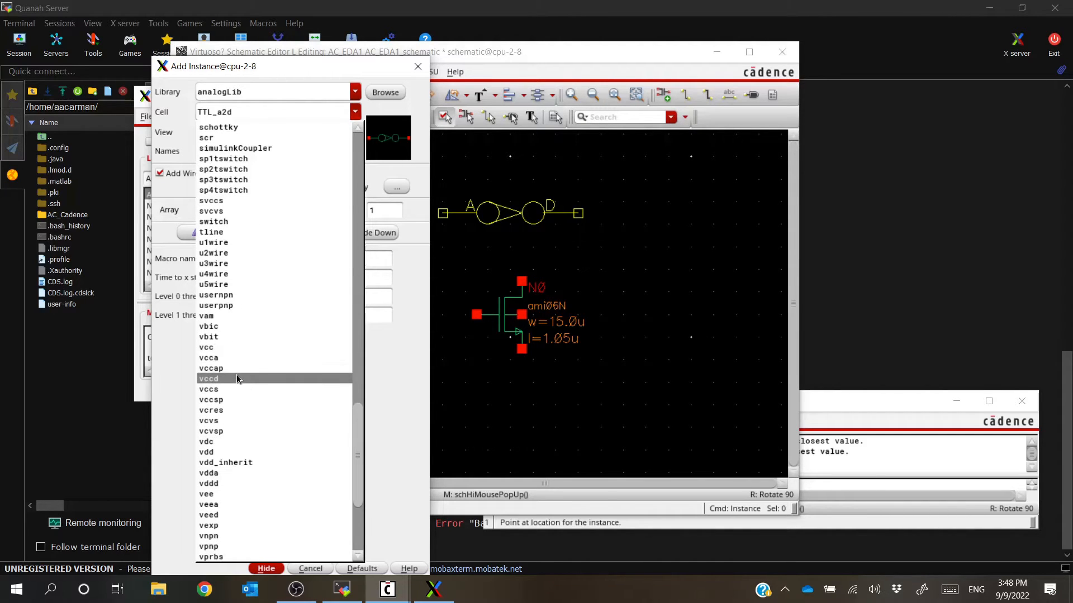
click(224, 441)
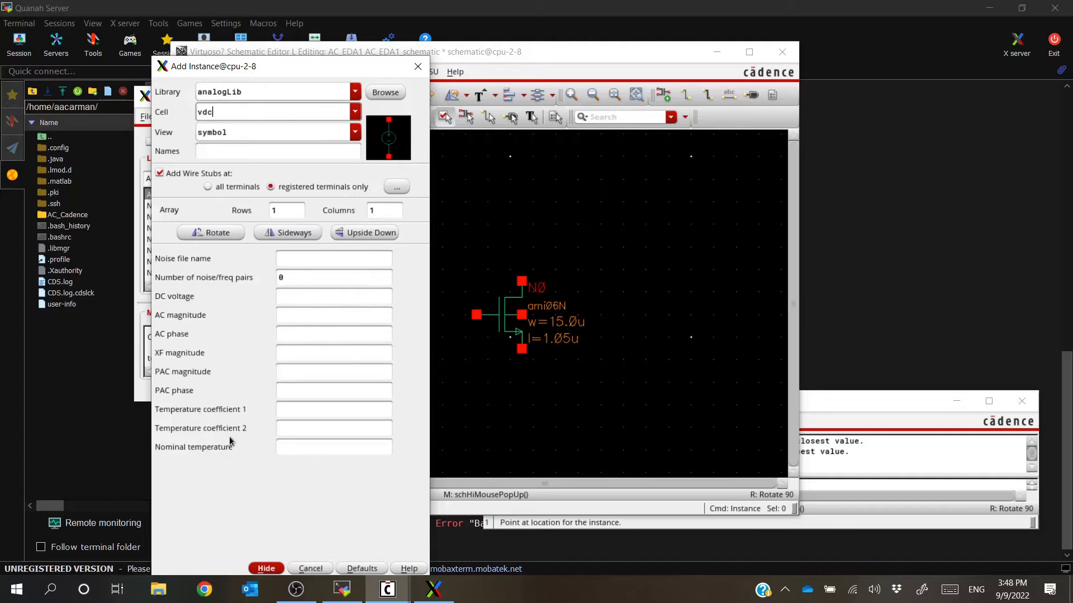
Set the source's DC voltage to the variable Vds and place the vdc instance to the right of the transistor
click(299, 298)
click(286, 316)
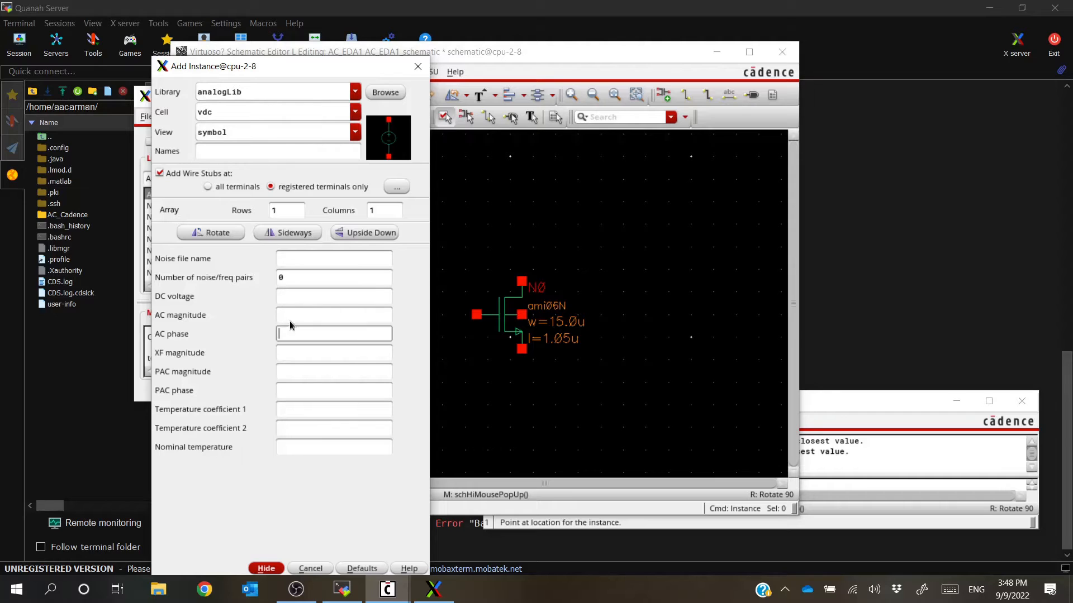
click(304, 297)
text(ds)
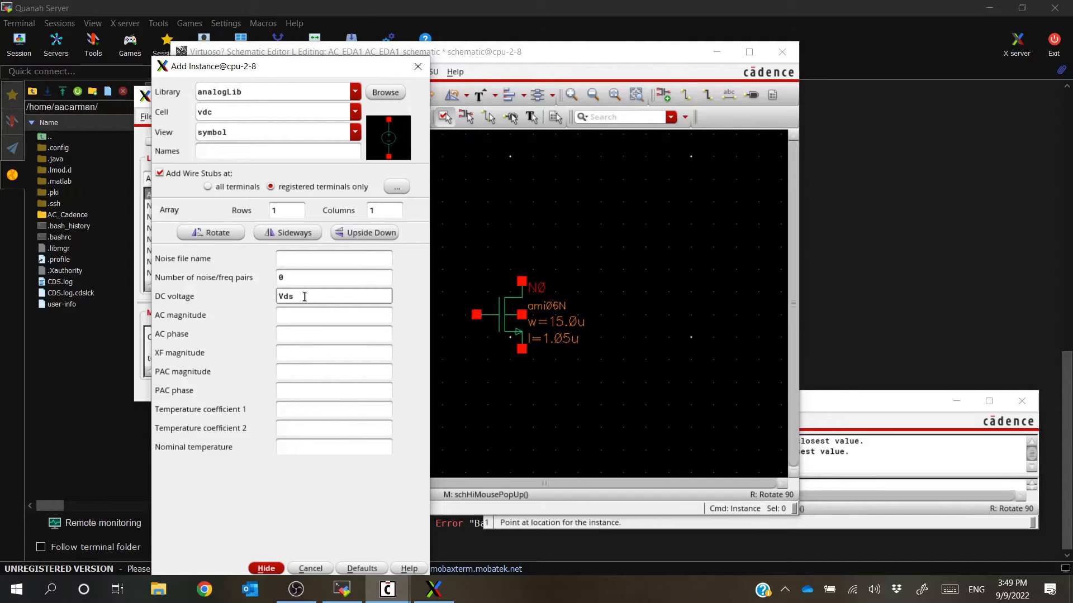
click(288, 317)
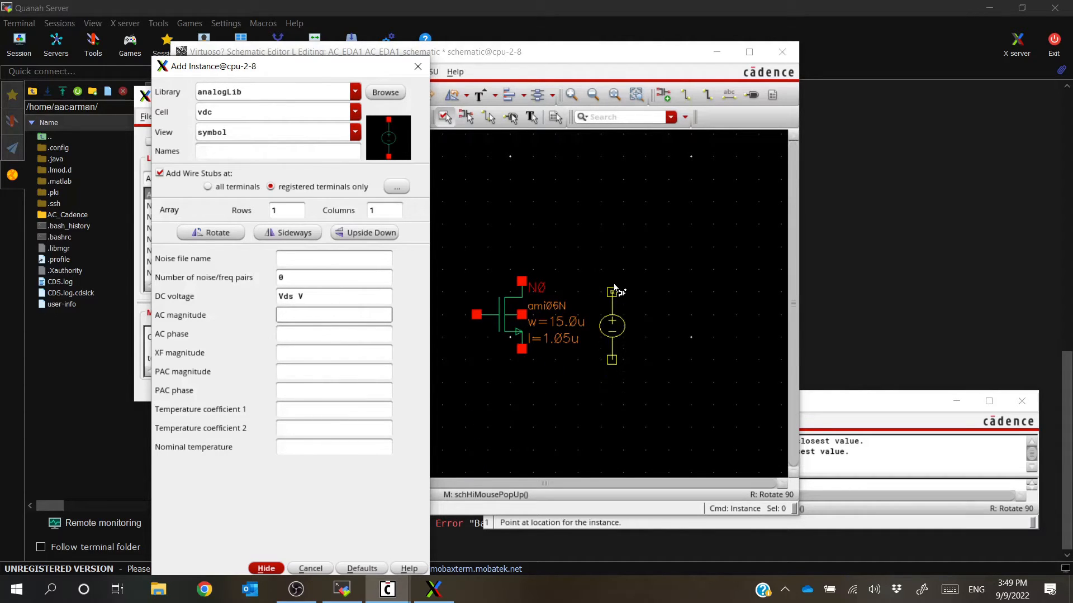
click(610, 287)
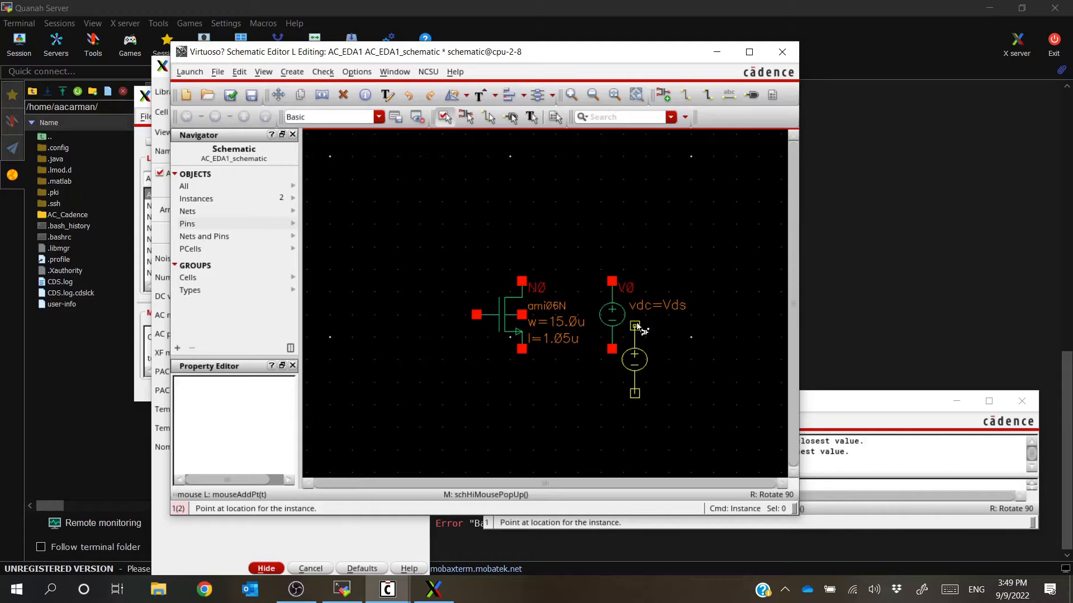
Add a second vdc source with DC voltage Vgs, place it to the left of the transistor's gate and end the placement
key(i)
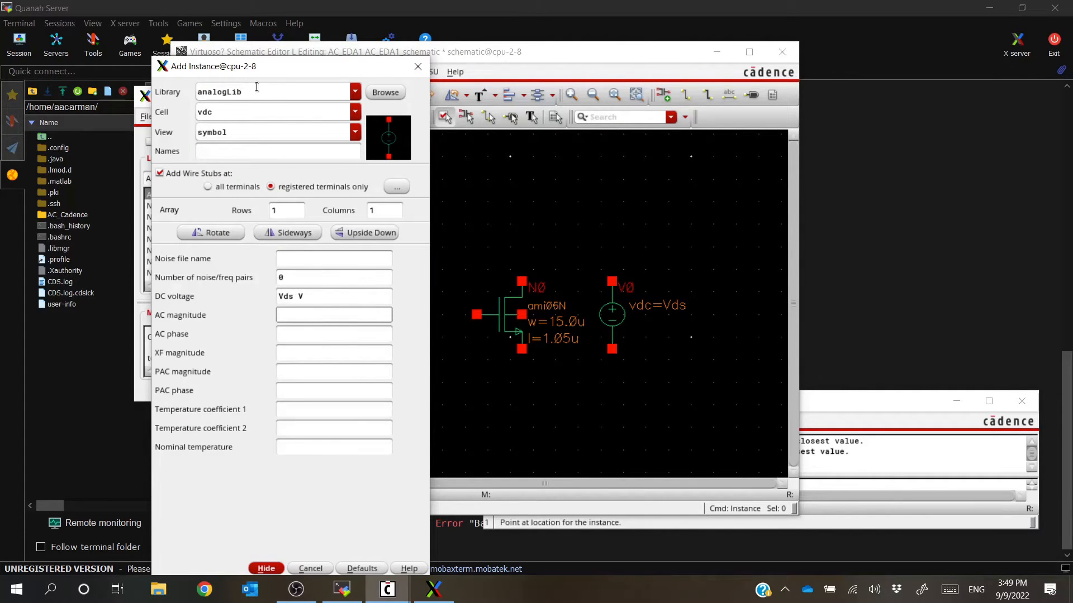
click(293, 297)
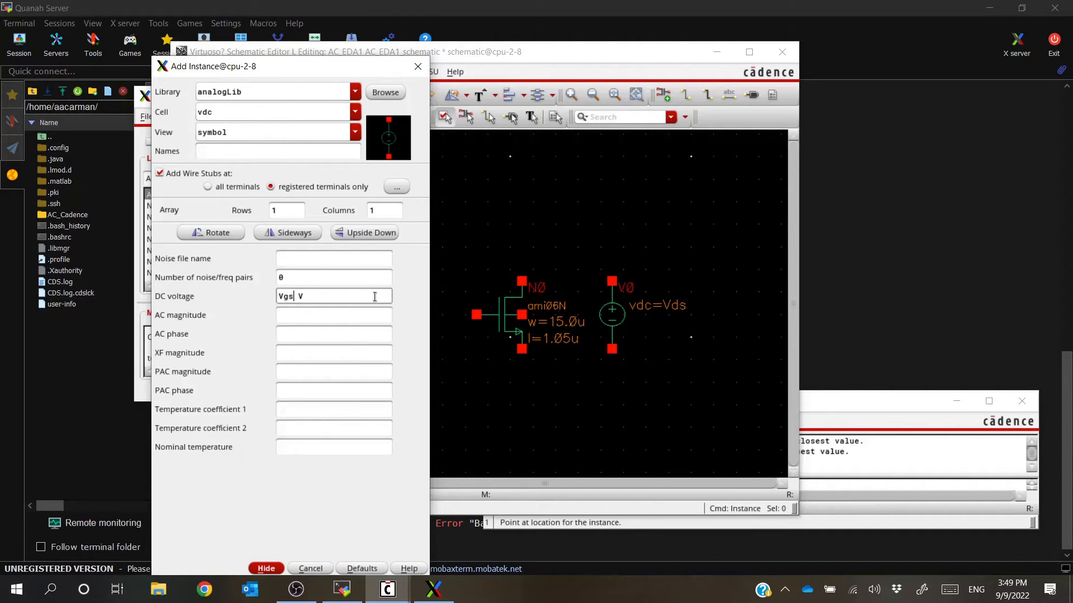
click(309, 316)
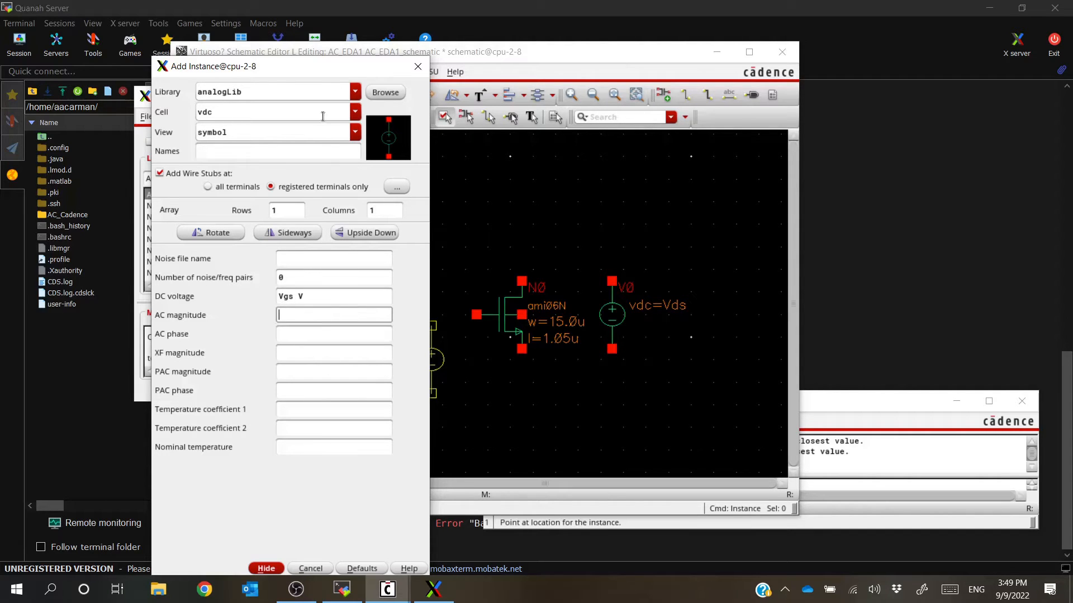
drag(318, 75, 210, 50)
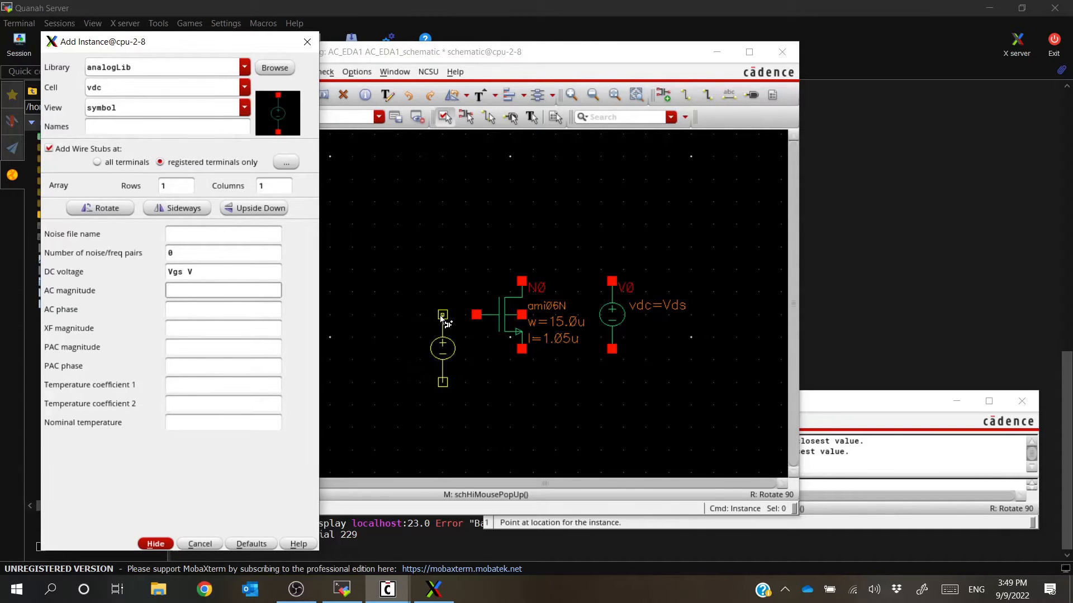
click(448, 316)
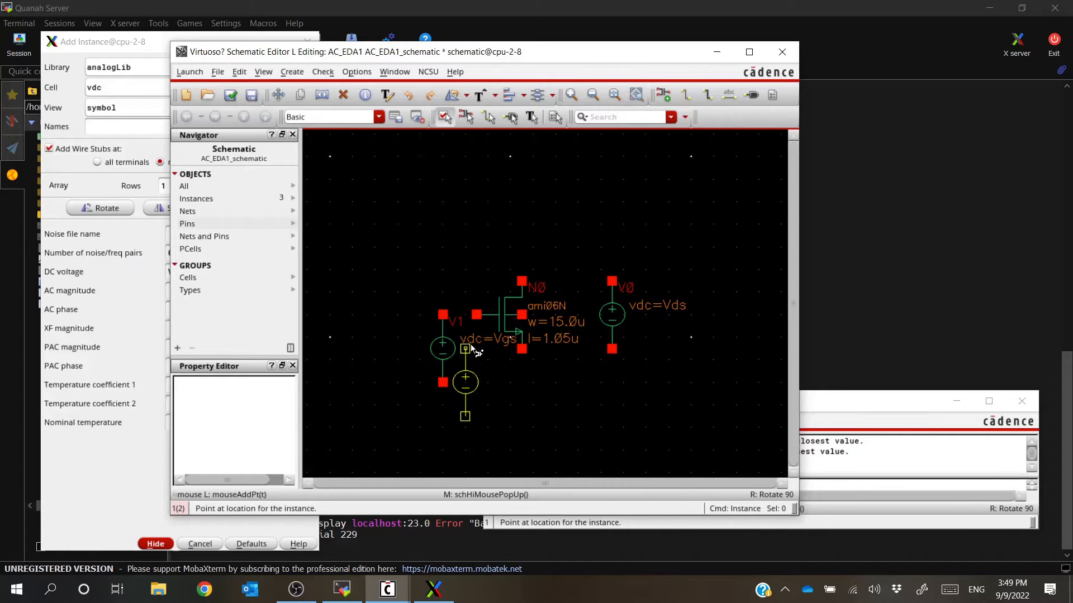
key(Escape)
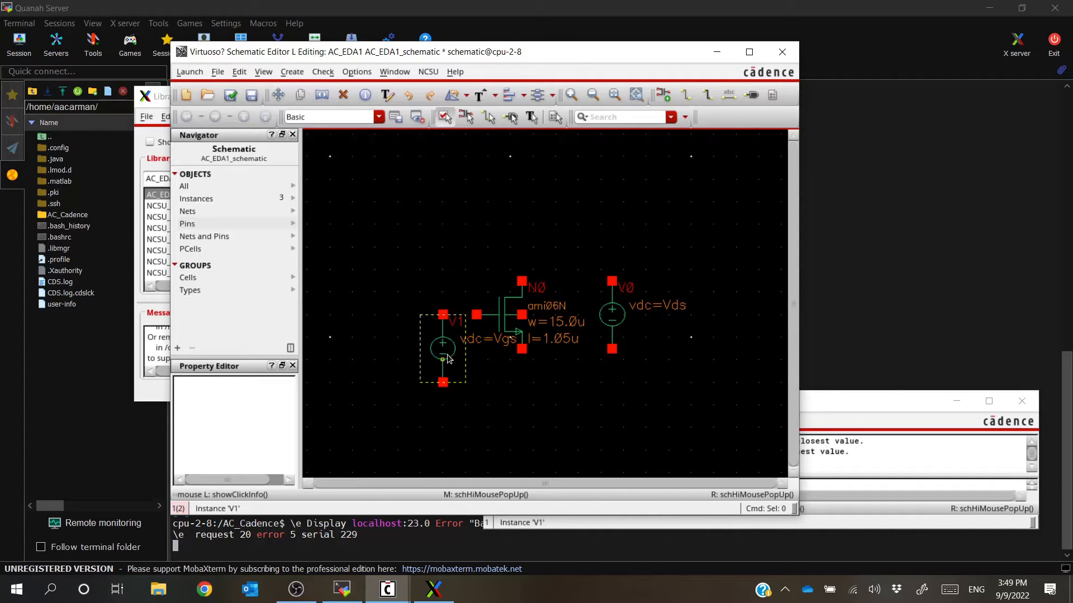
Move the Vgs voltage source further left so its label clears the transistor, then deselect it
scroll(443, 361, up, 1)
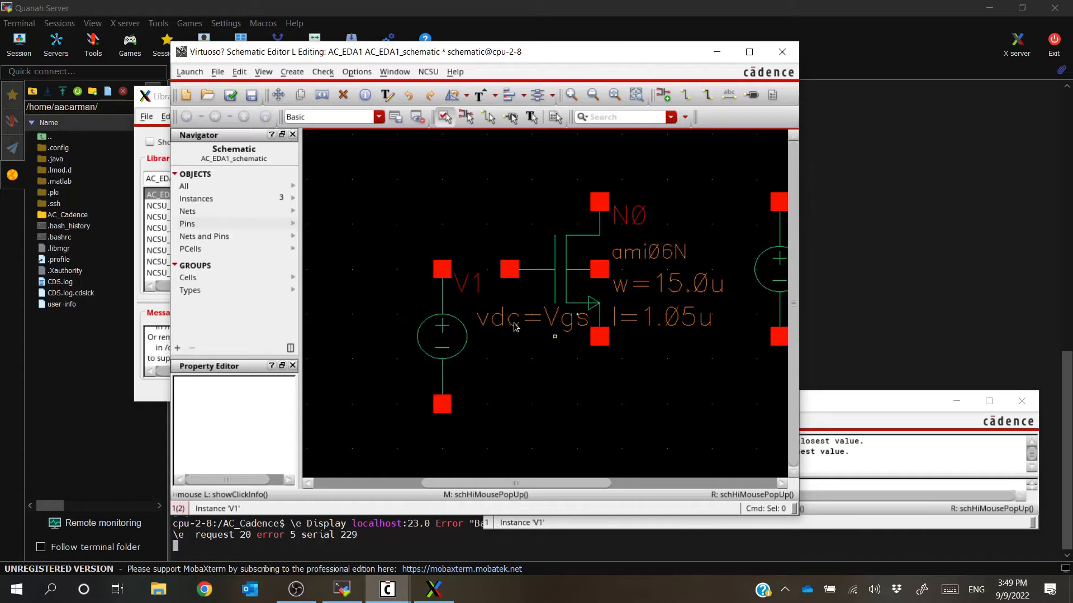
scroll(514, 339, down, 1)
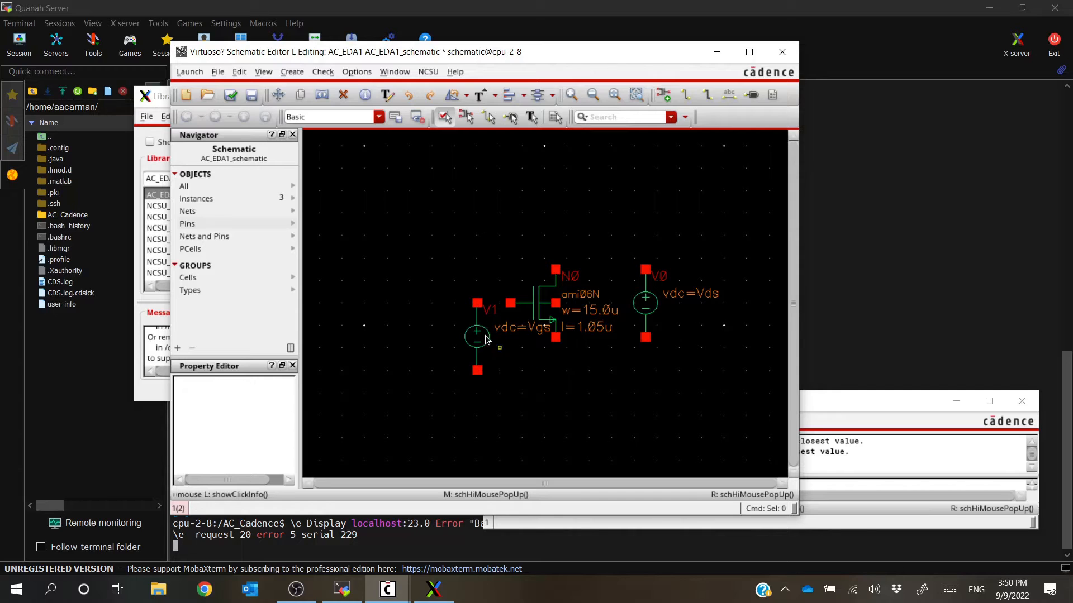
click(482, 338)
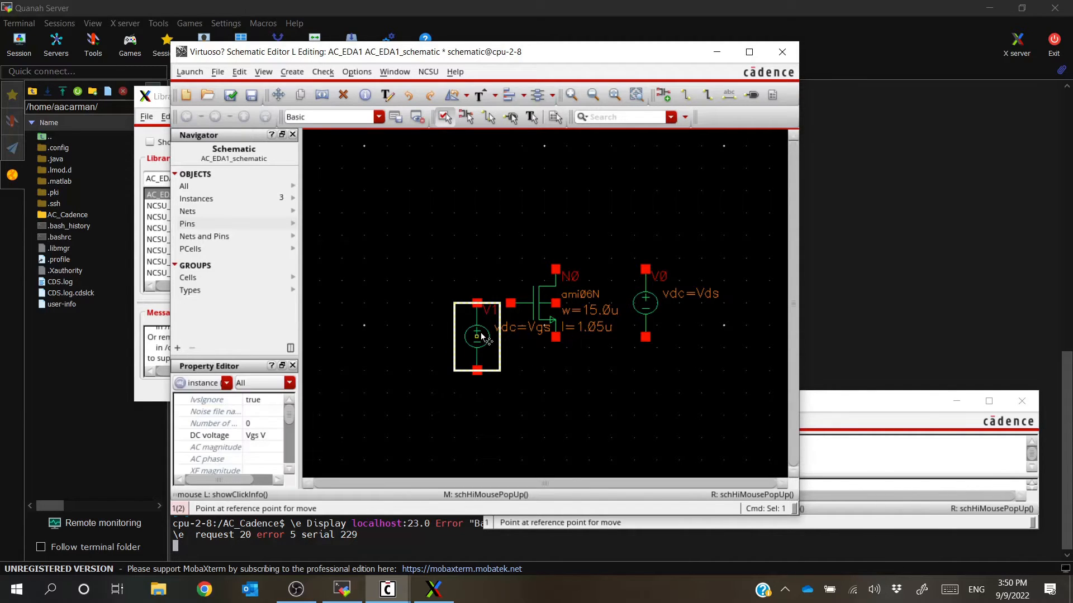
key(m)
click(479, 338)
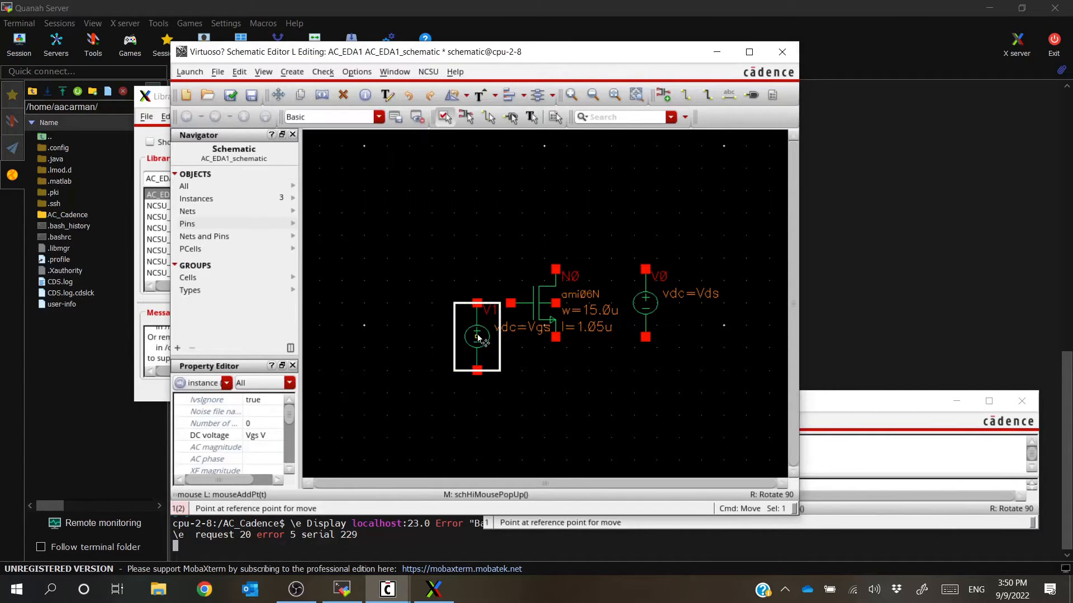
click(440, 336)
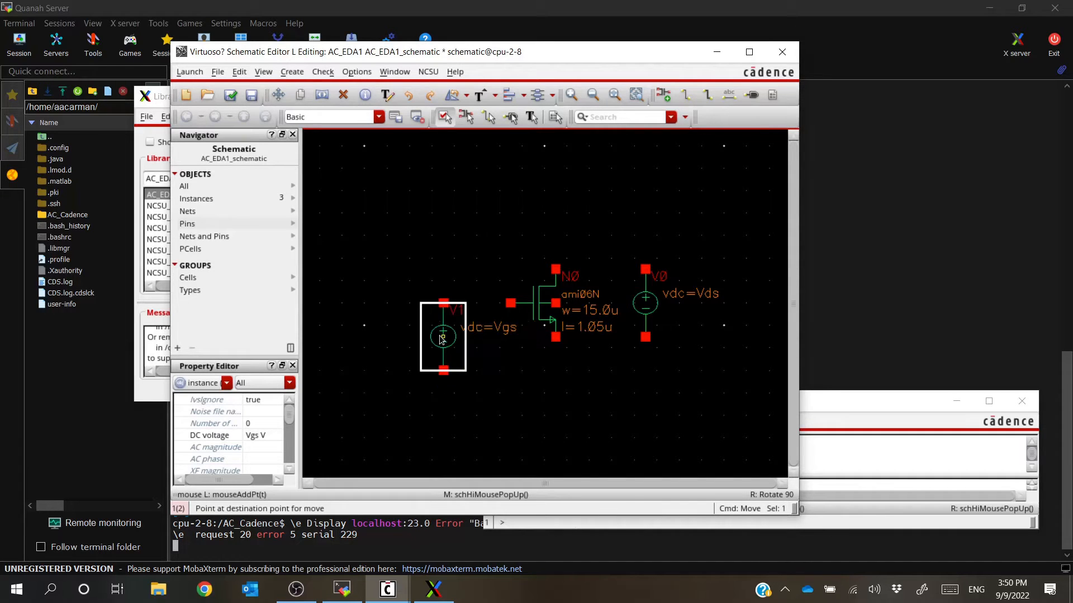
click(503, 366)
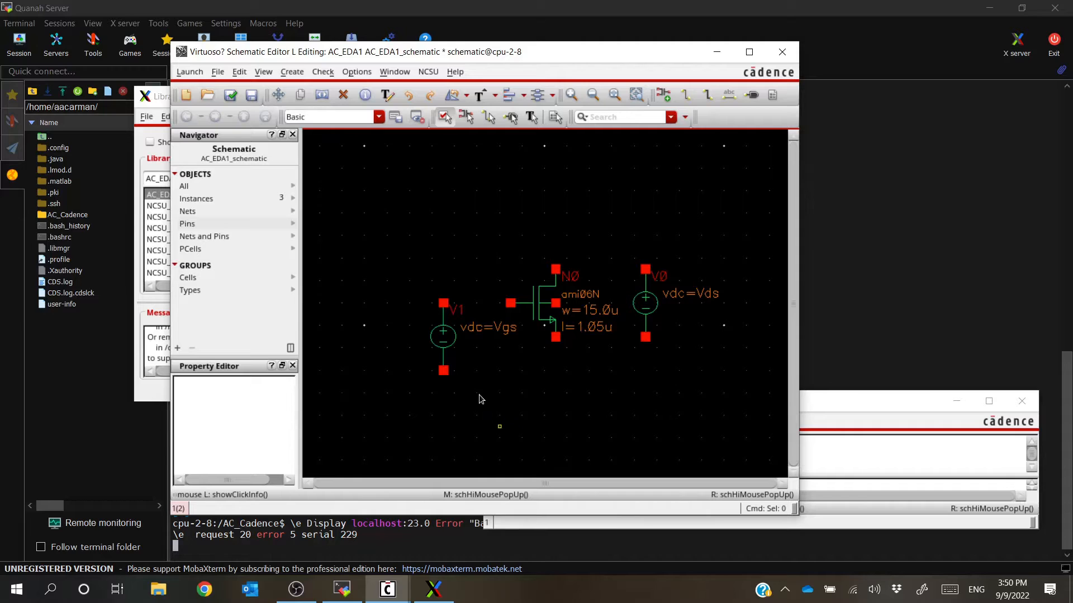
key(m)
click(448, 339)
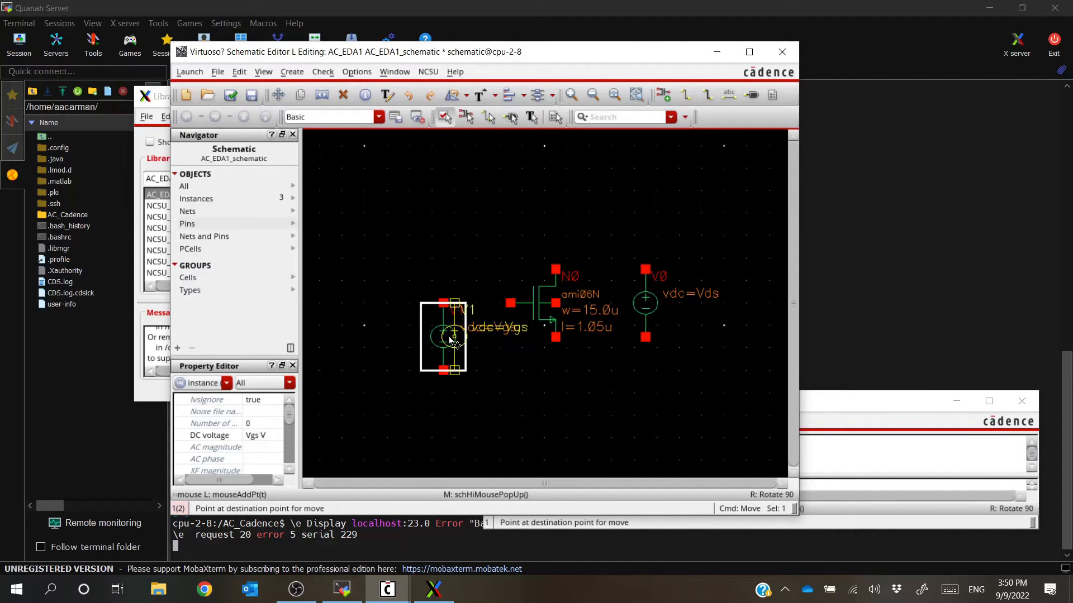
key(Escape)
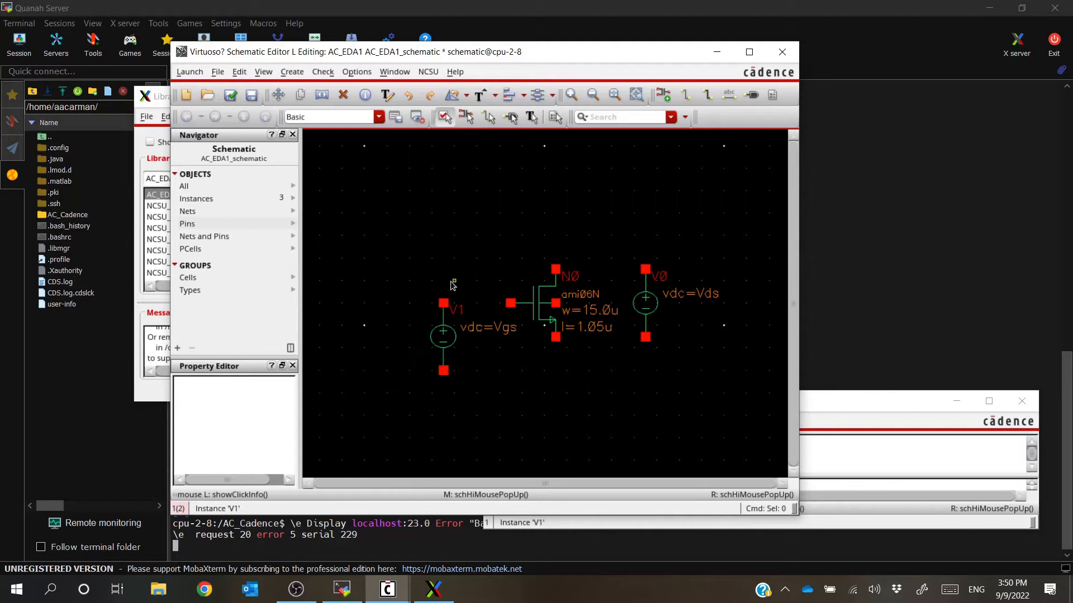
Wire the positive terminal of the Vgs source to the transistor's gate
key(w)
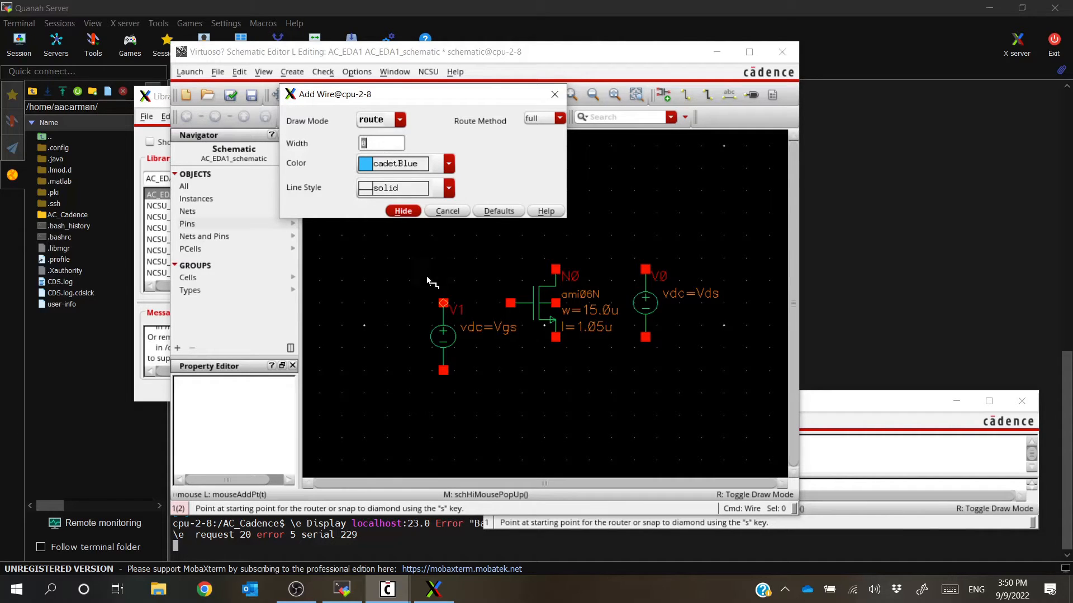
click(443, 303)
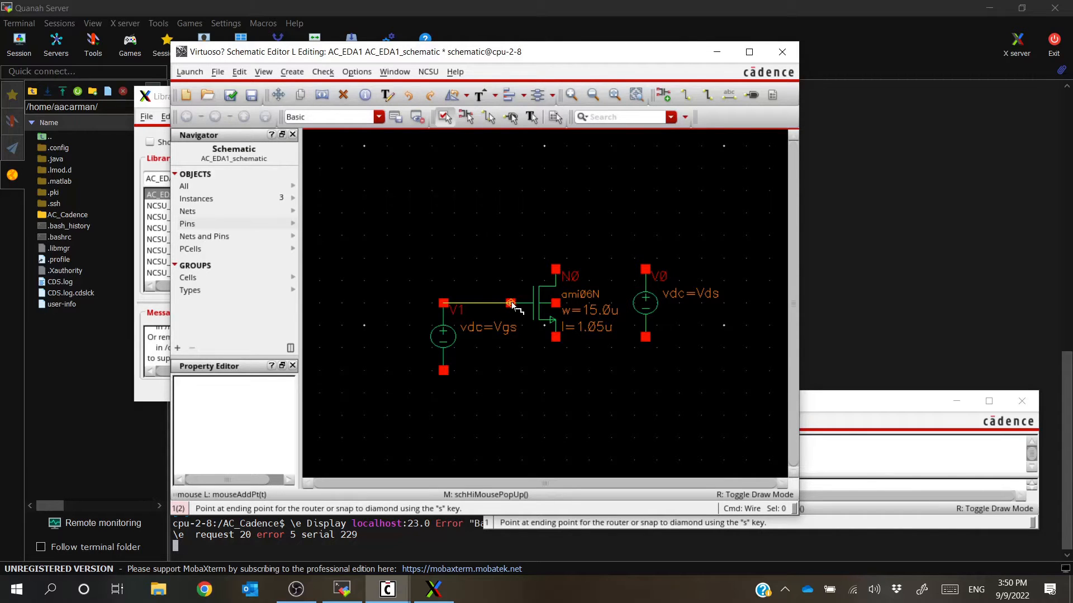
click(510, 302)
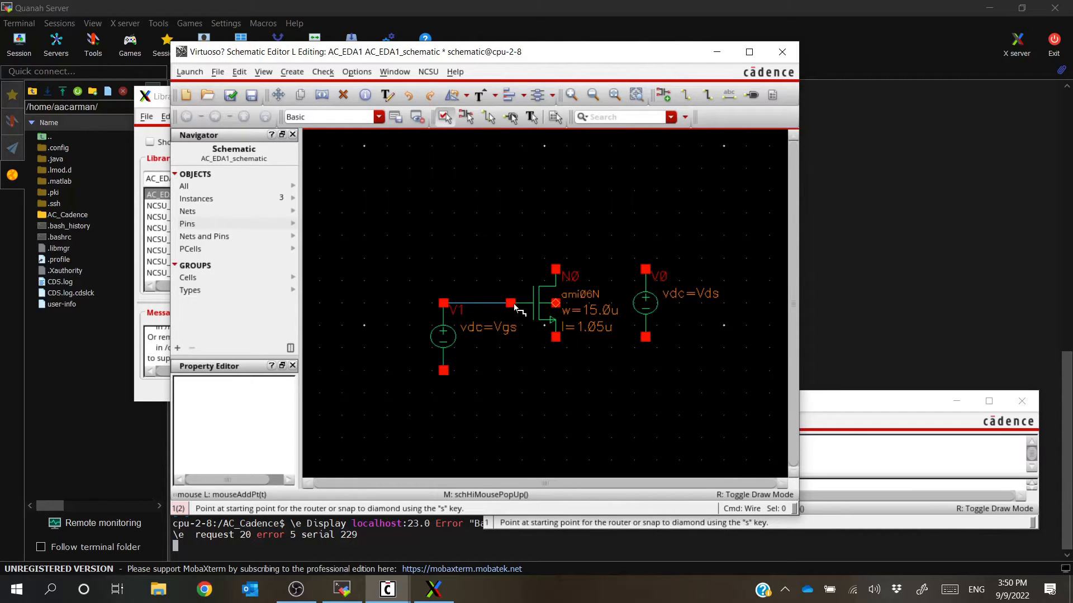
Wire the positive terminal of the Vds source to the transistor's drain, routing the wire up and over
click(645, 270)
click(645, 224)
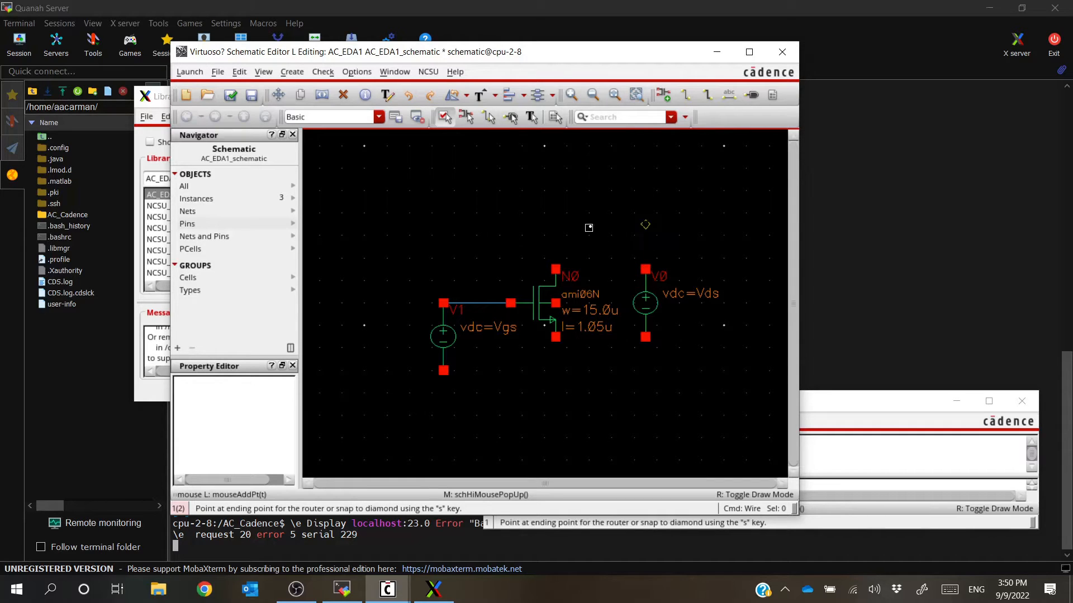
click(556, 271)
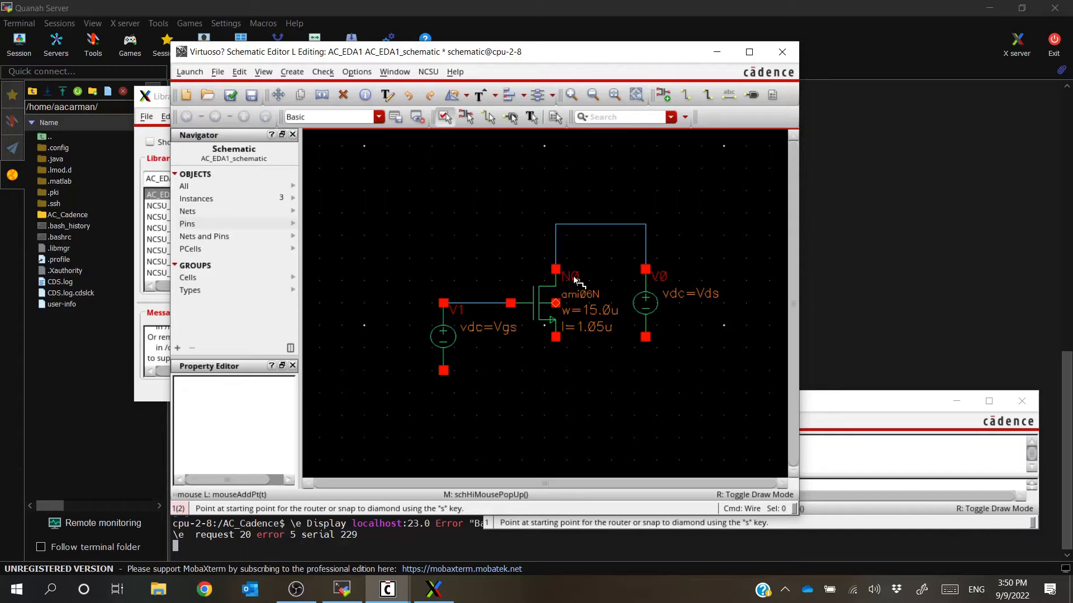
Wire the transistor's source down and across to the negative terminal of the Vgs source
click(555, 338)
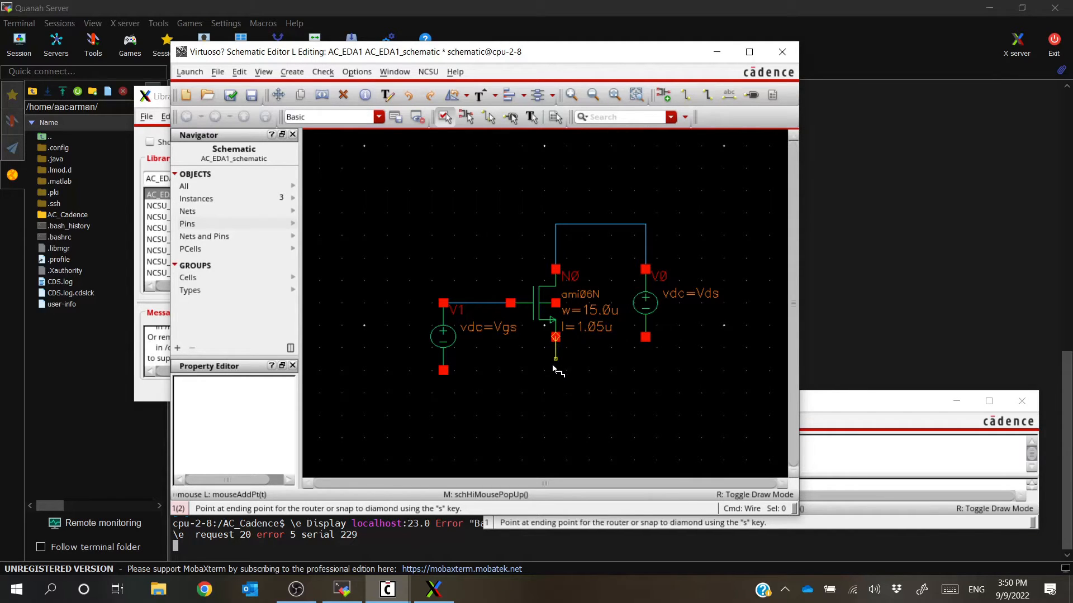
click(550, 407)
click(442, 405)
click(443, 371)
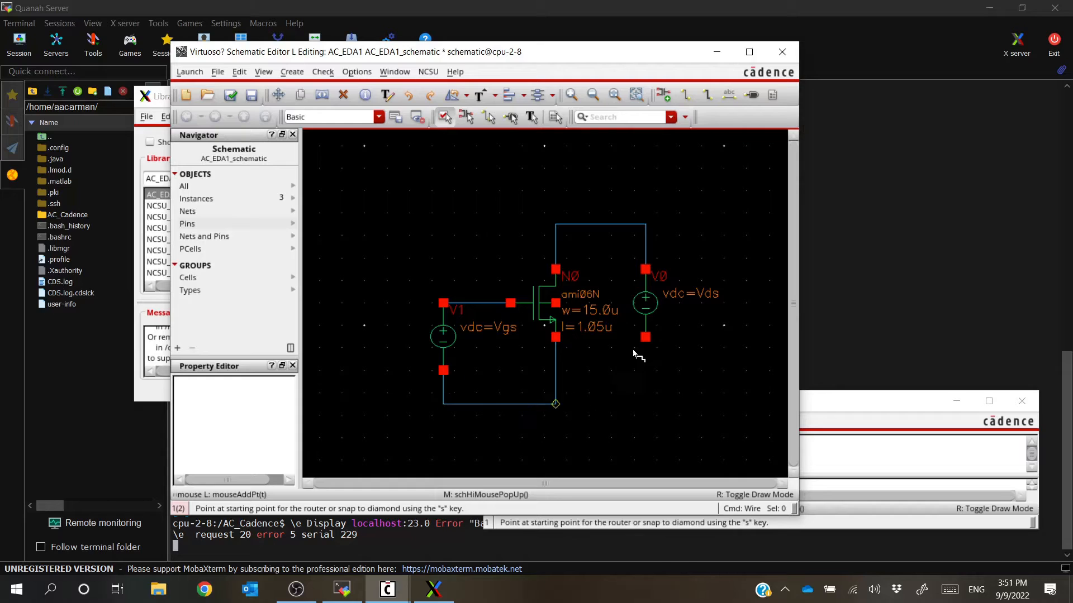
Wire the negative terminal of the Vds source to the corner below the transistor's source and end the wiring
click(645, 337)
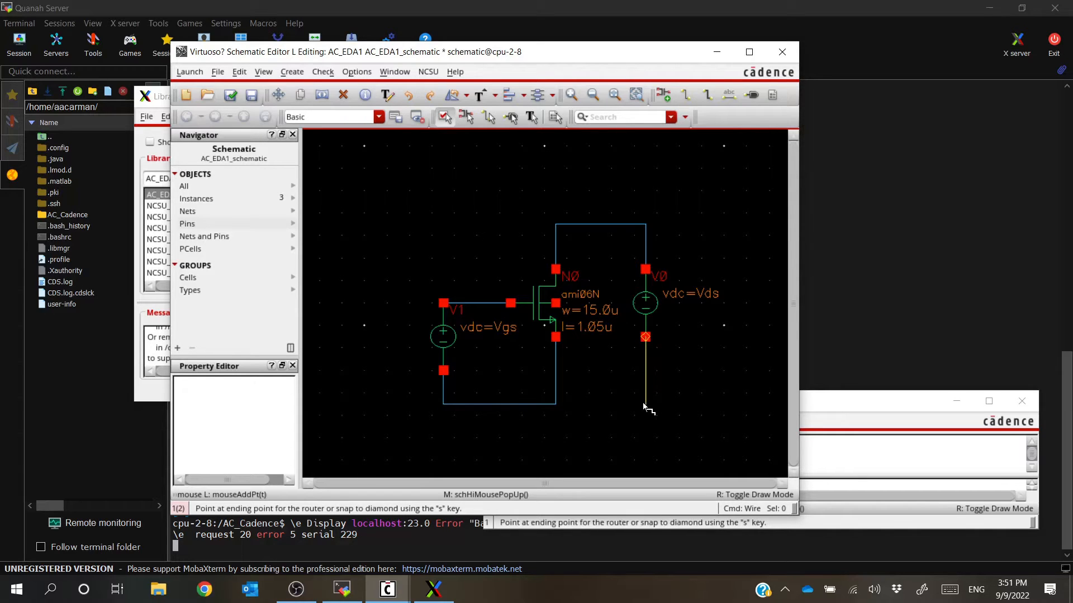
click(645, 404)
click(555, 405)
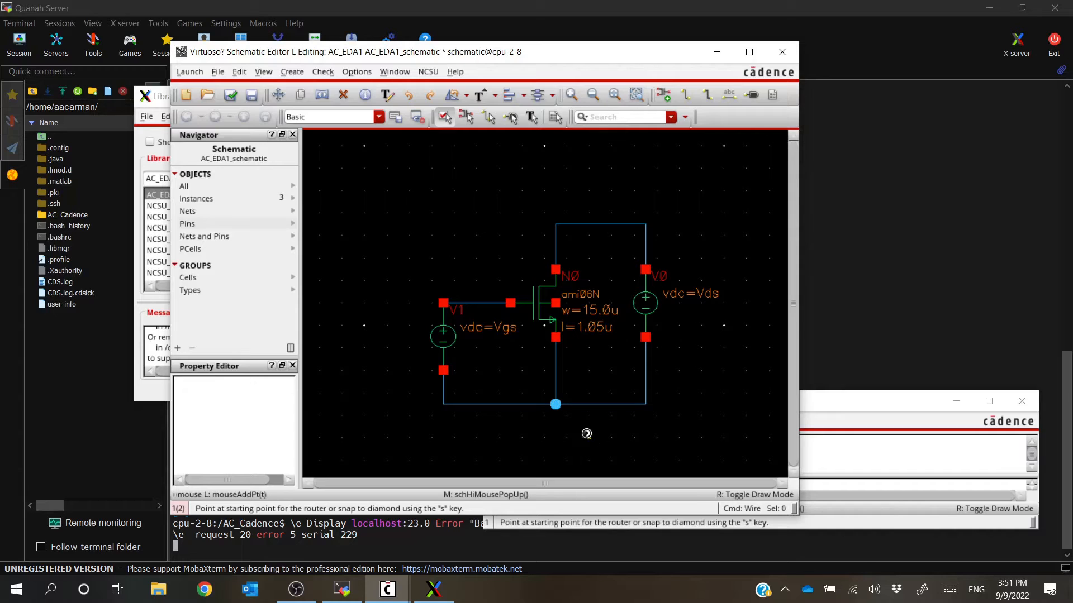
key(Escape)
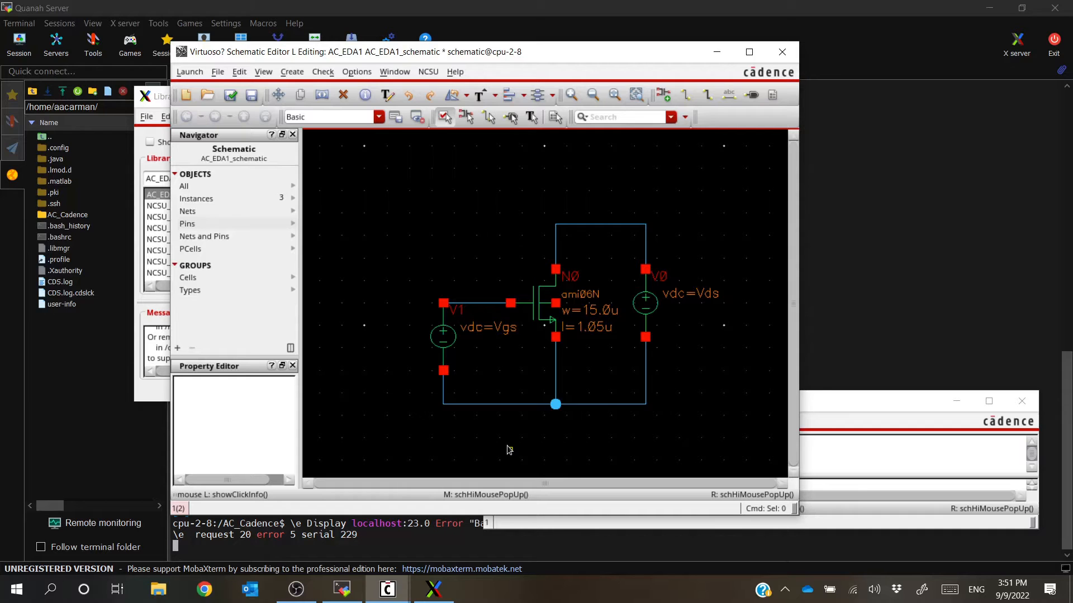
Place a gnd symbol from analogLib on the bottom wire between the Vgs source and the transistor's source junction, ending the placement
key(i)
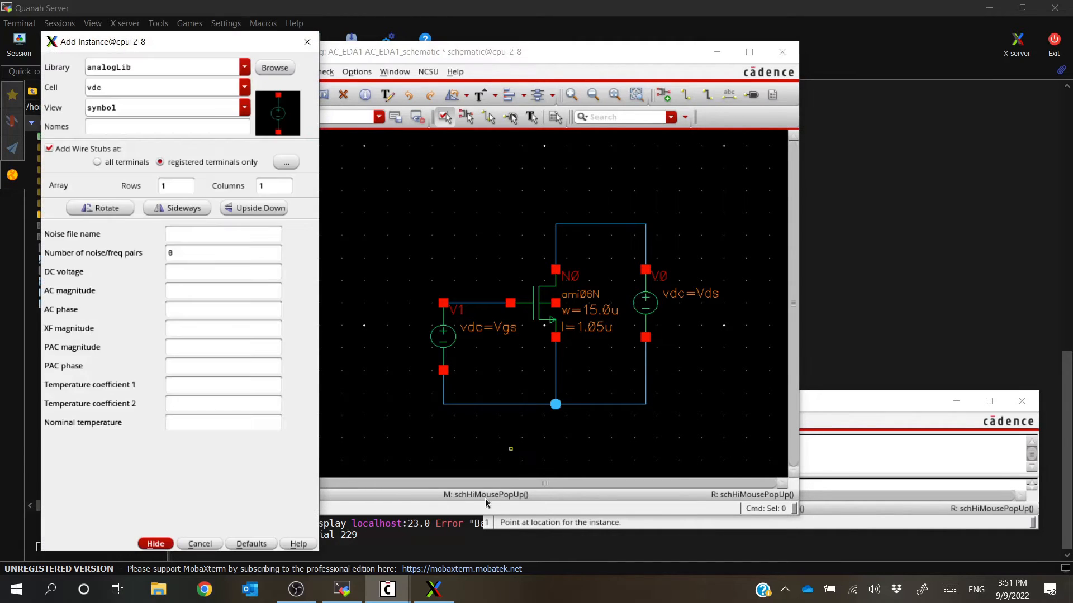
click(120, 85)
key(BackSpace)
key(BackSpace)
key(BackSpace)
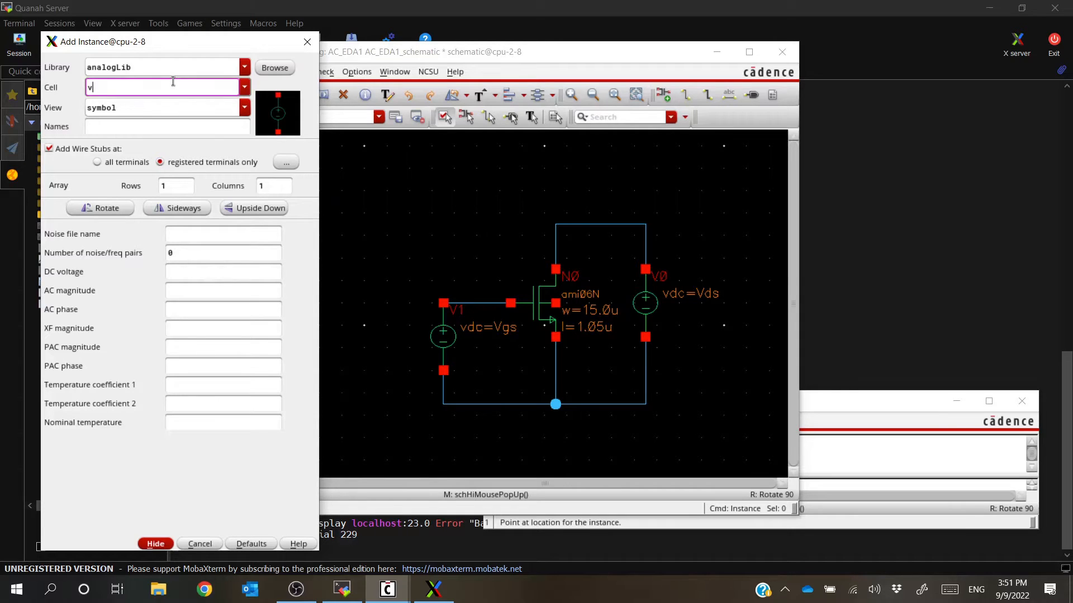
text(gnd)
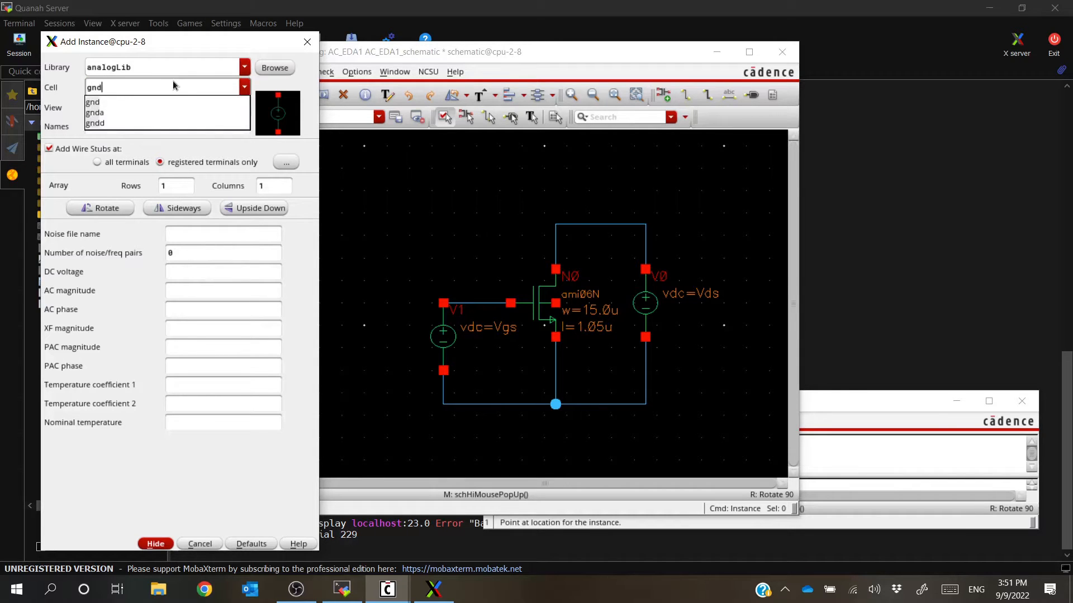
click(244, 90)
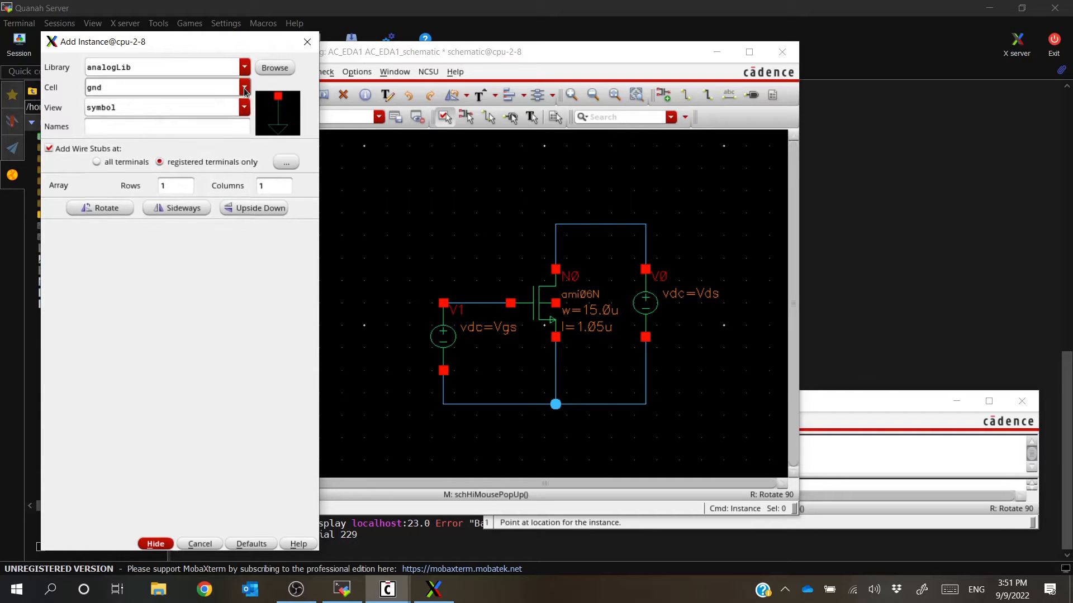
click(244, 89)
click(140, 105)
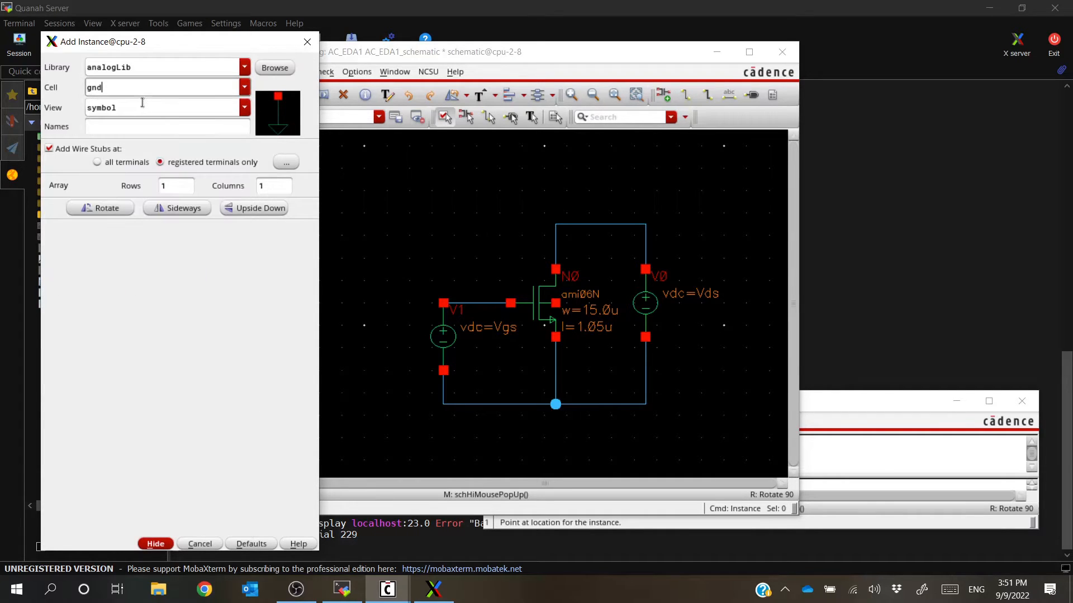
click(163, 126)
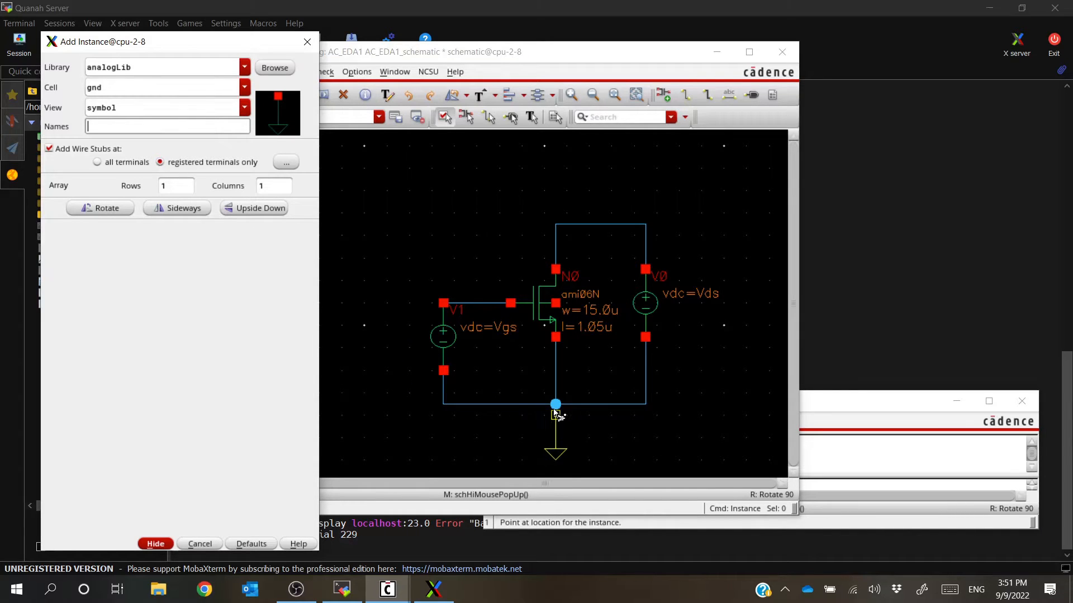
click(510, 408)
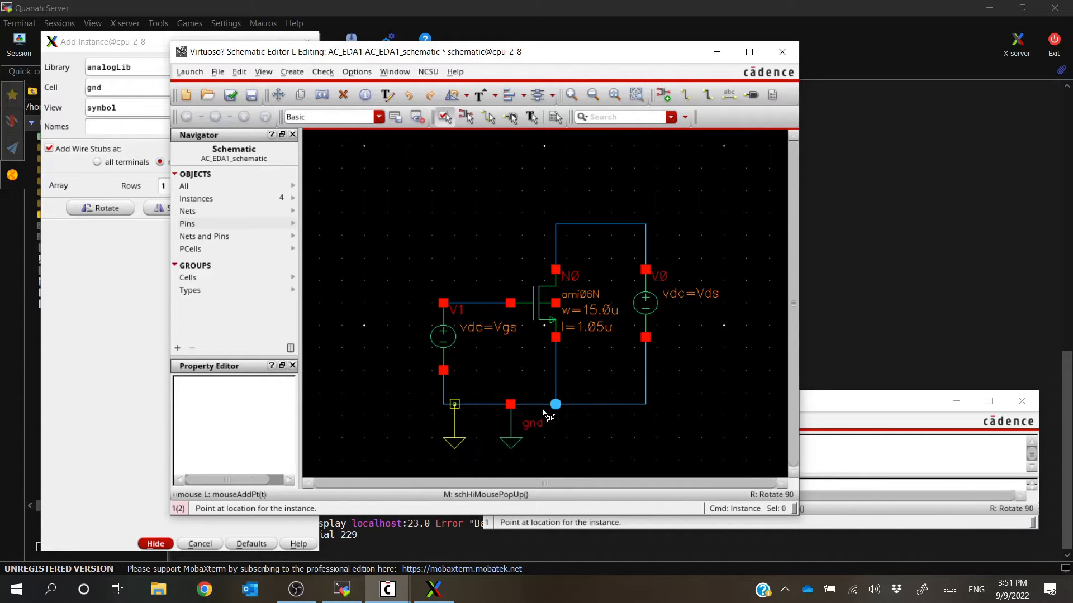
key(Escape)
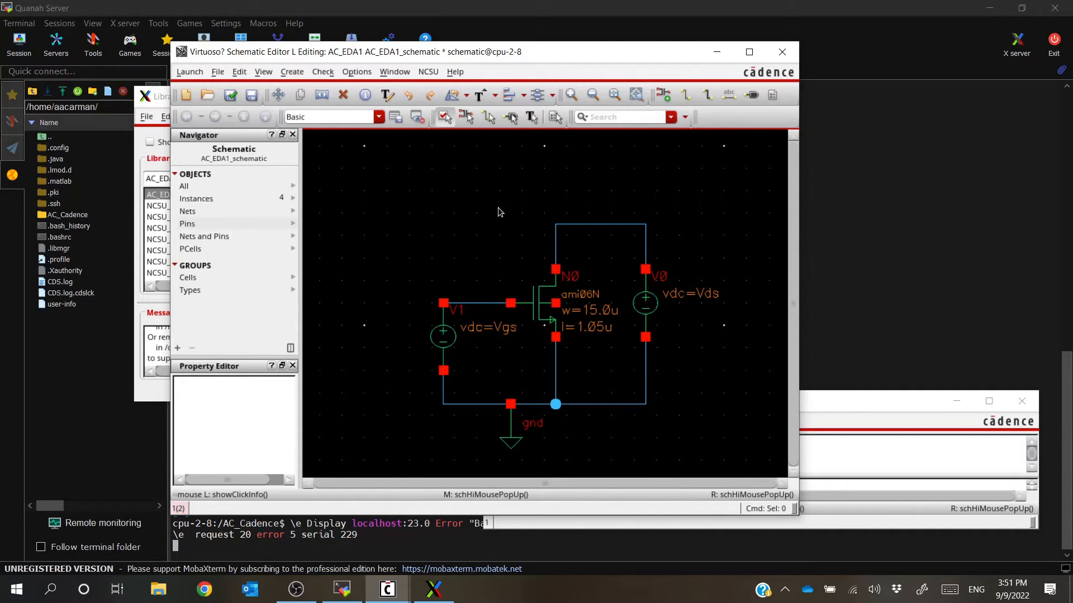
Save the schematic, run Check and Save on it, and close the check report
click(252, 96)
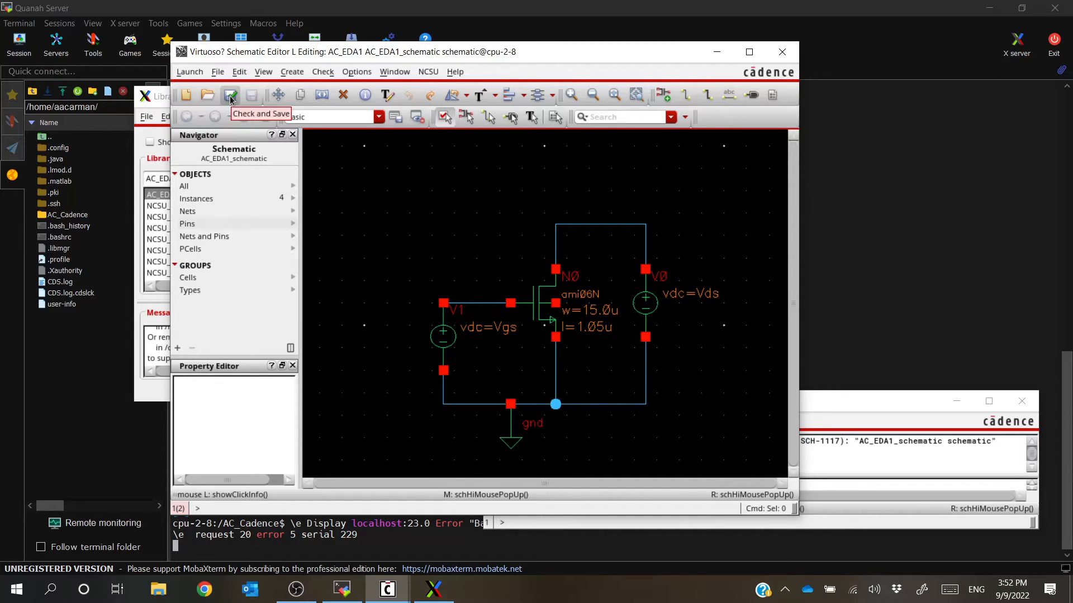
click(230, 96)
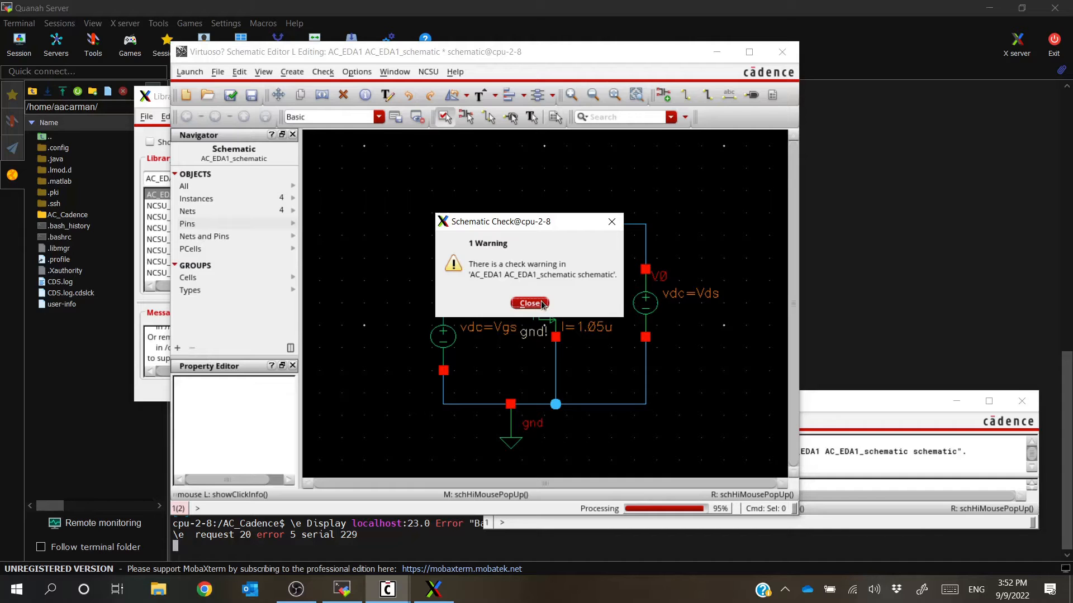
click(530, 303)
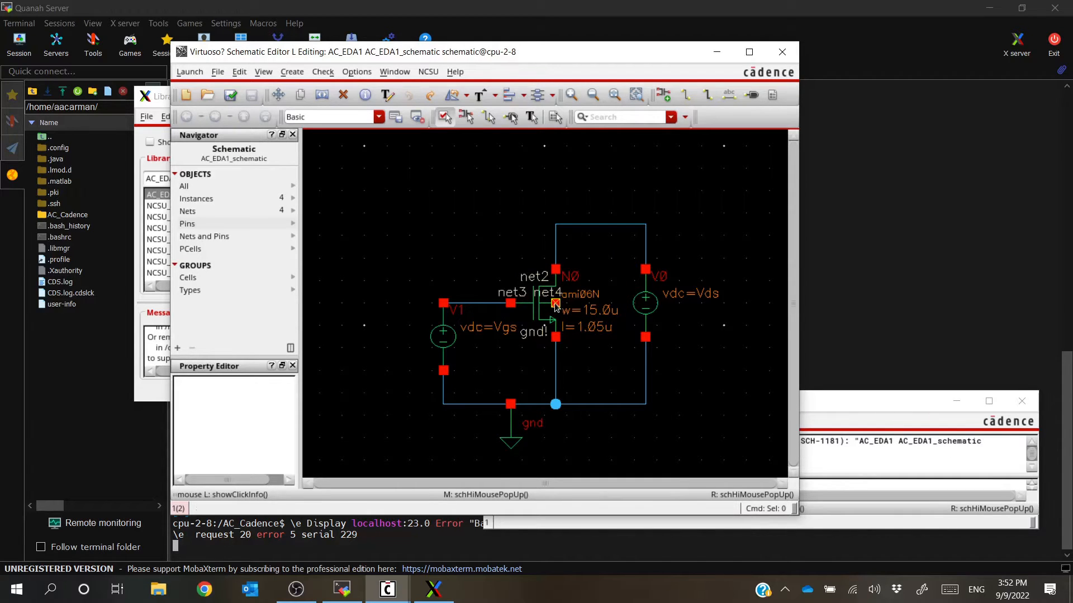
Inspect the flagged pin on the transistor and enlarge the log window to read the schematic check messages
ctrl+scroll(556, 305, up, 3)
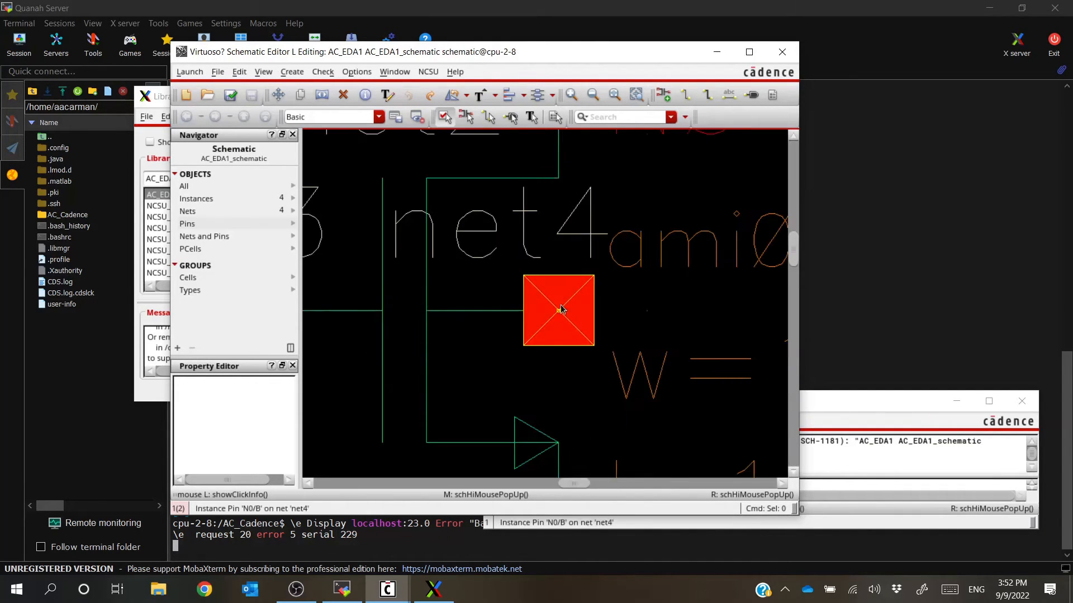
ctrl+scroll(552, 321, down, 3)
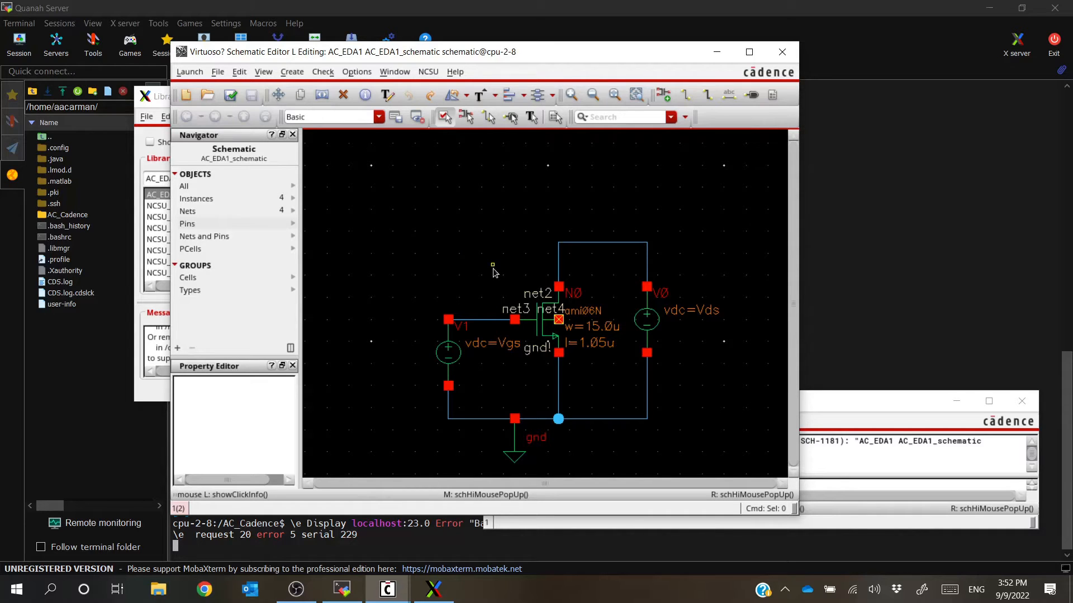
click(840, 406)
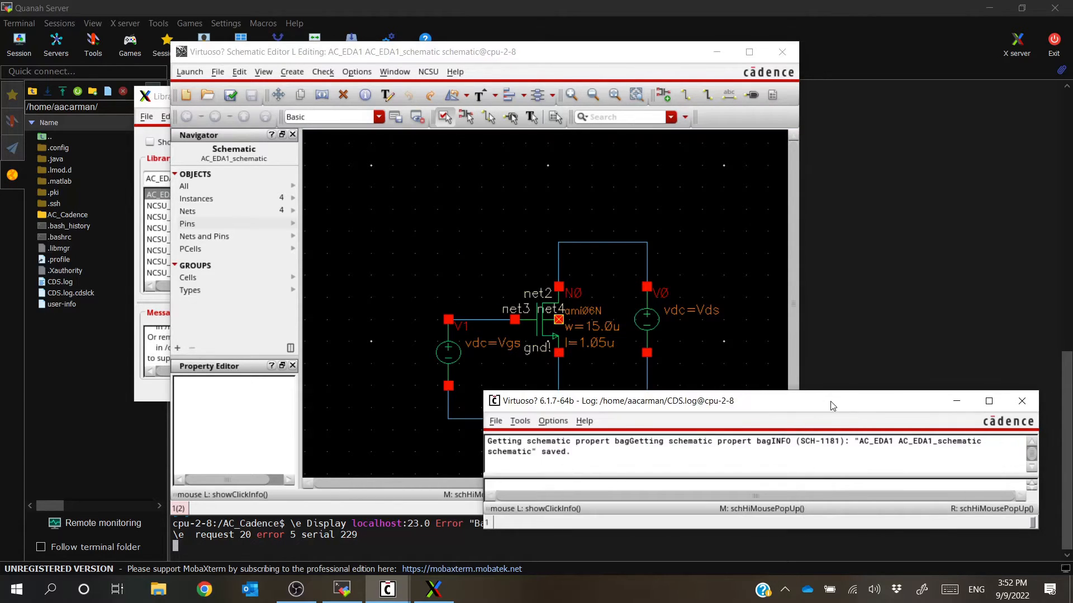
drag(833, 392, 833, 211)
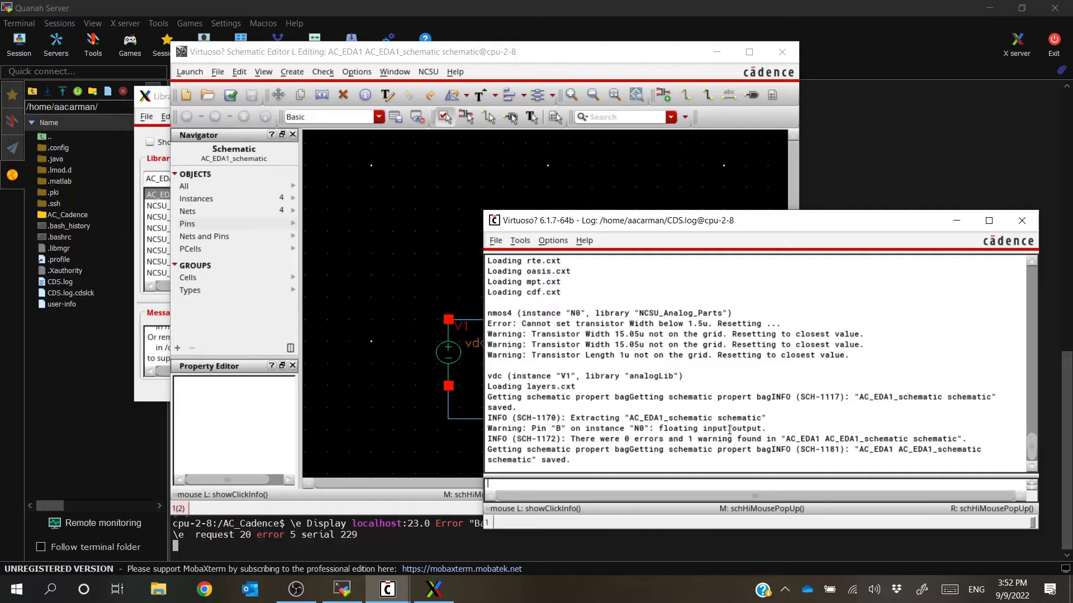
click(553, 53)
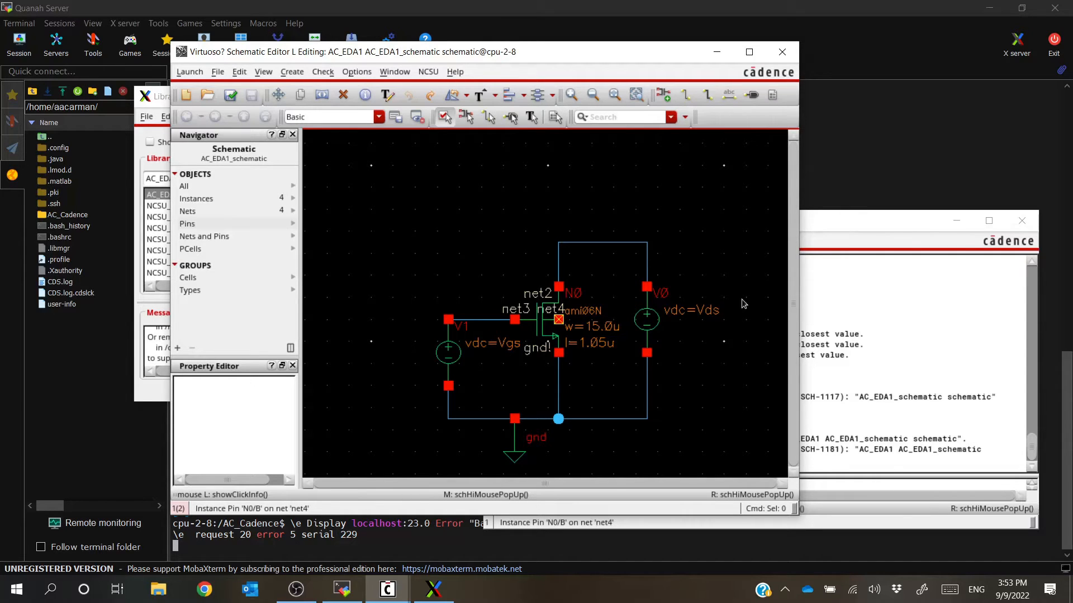
click(905, 219)
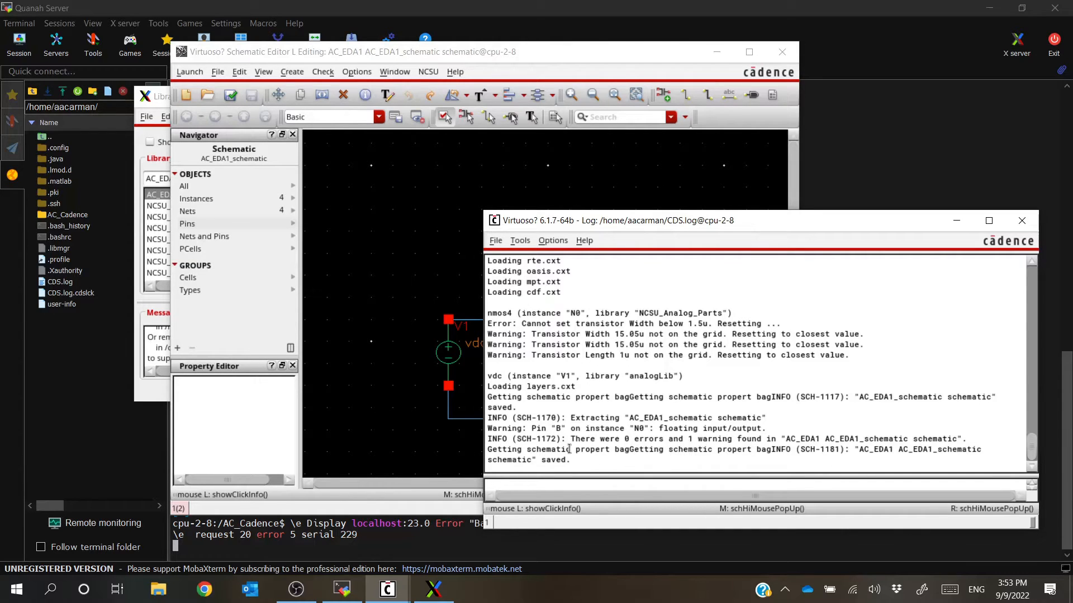
Wire the transistor's body pin out and down to the bottom ground wire, then end the wiring
click(551, 56)
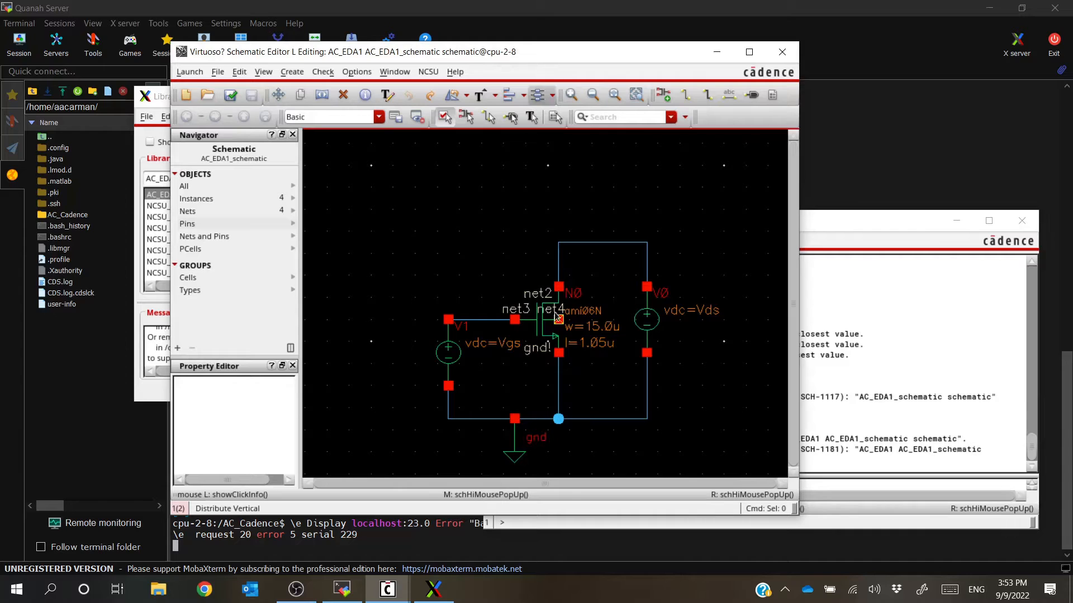
key(w)
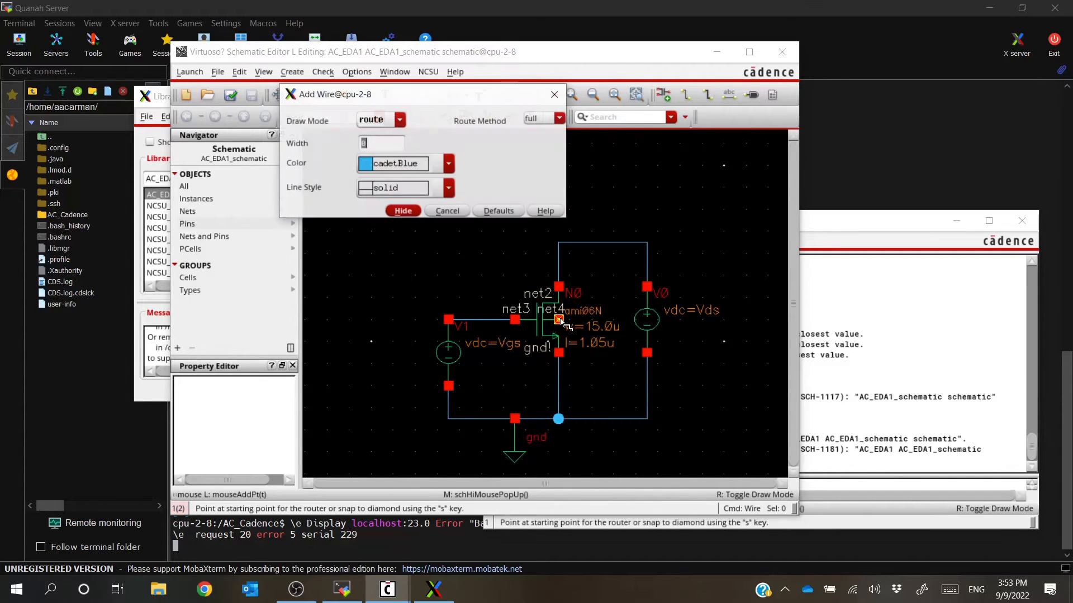
click(562, 322)
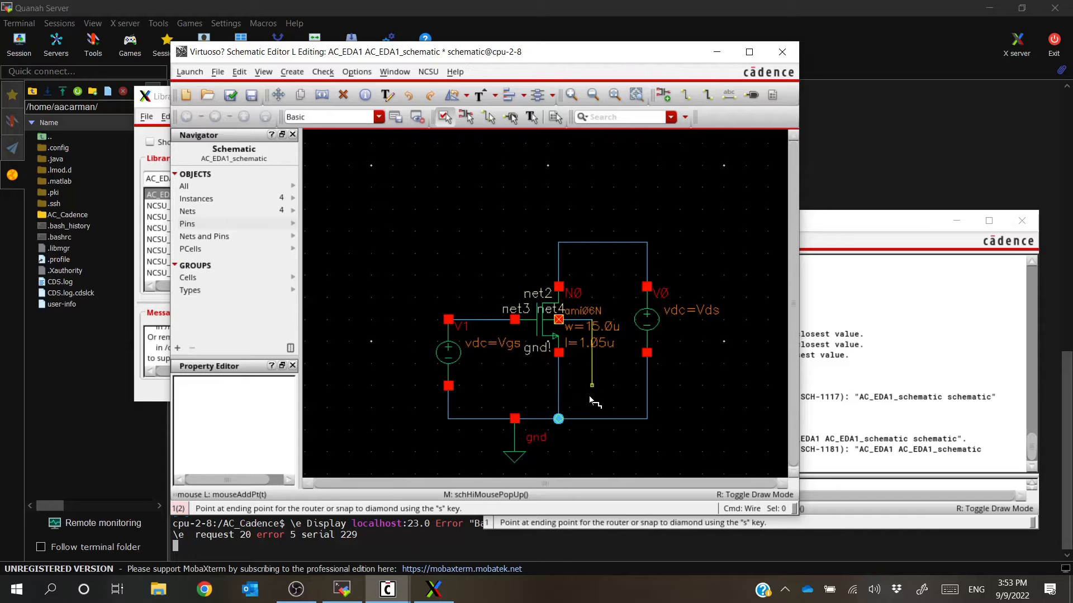
click(592, 418)
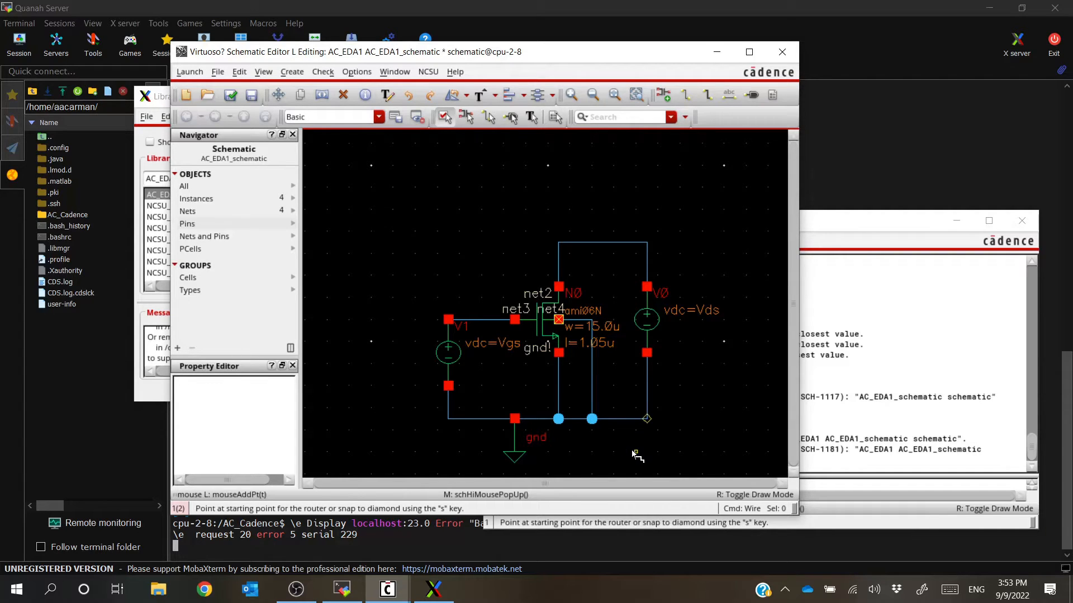
key(Escape)
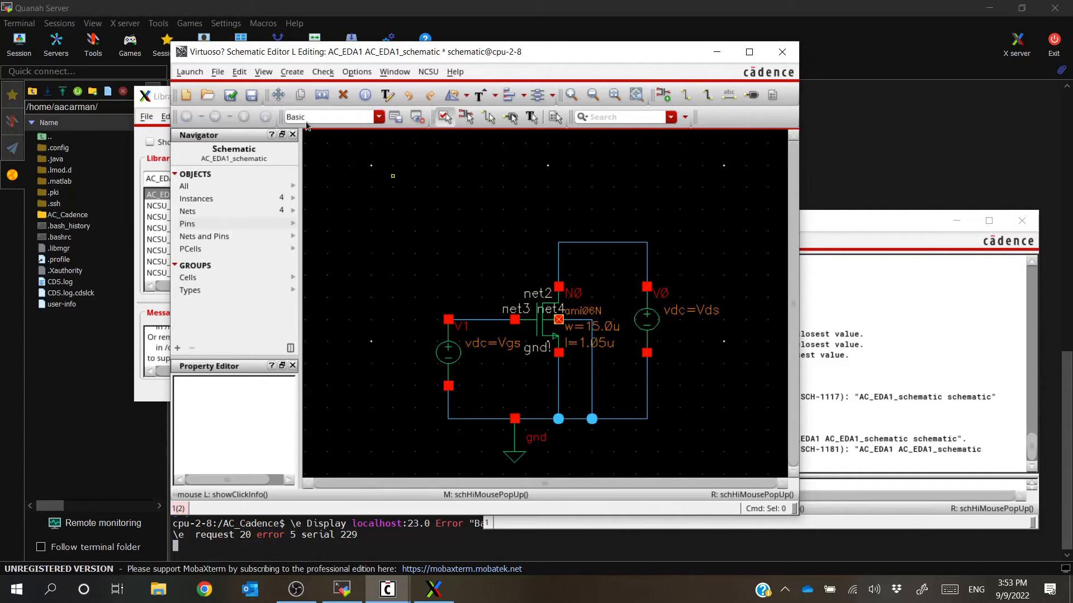
Check and save the schematic again, review the check result in the log and return to the schematic
click(231, 96)
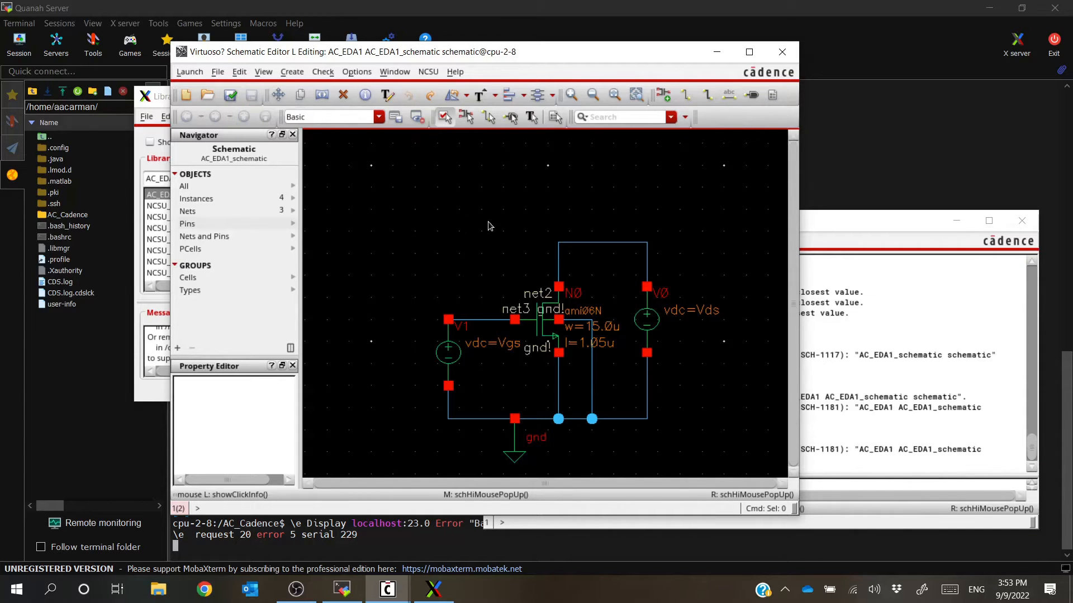
click(894, 409)
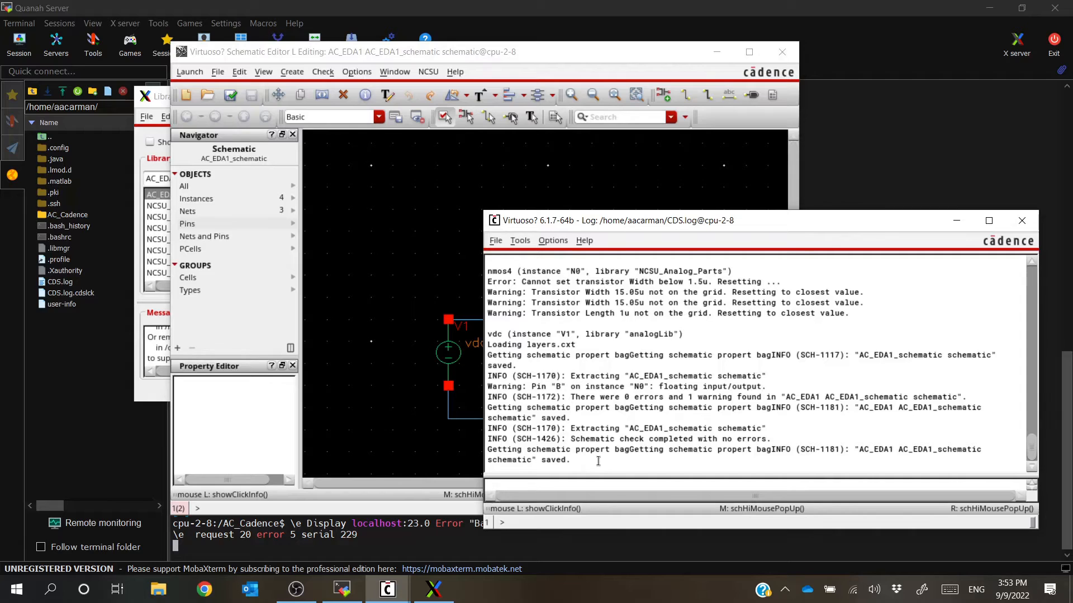
drag(590, 439, 768, 439)
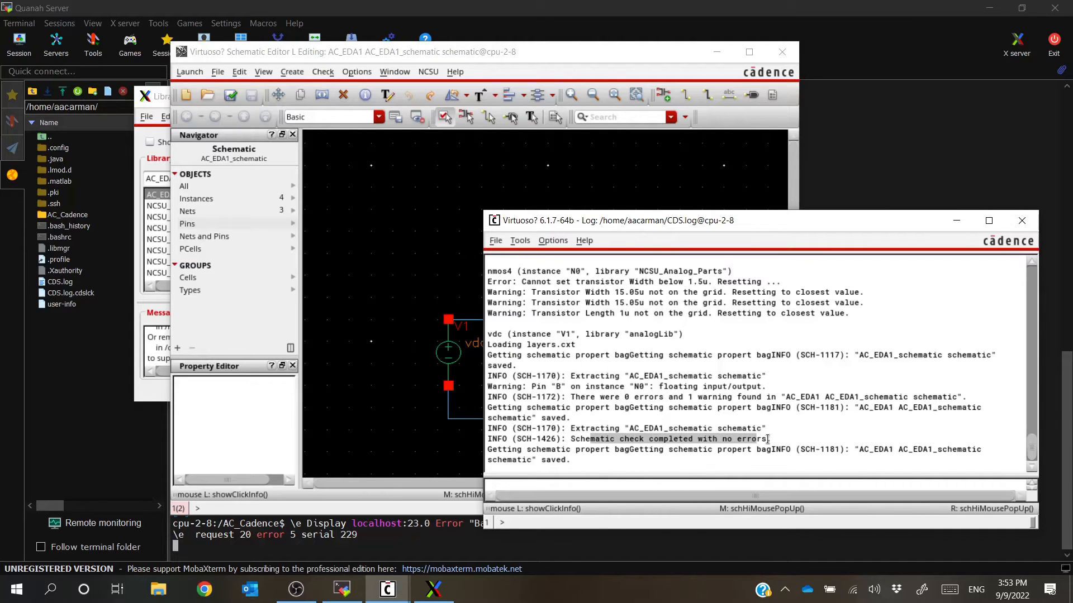
click(768, 439)
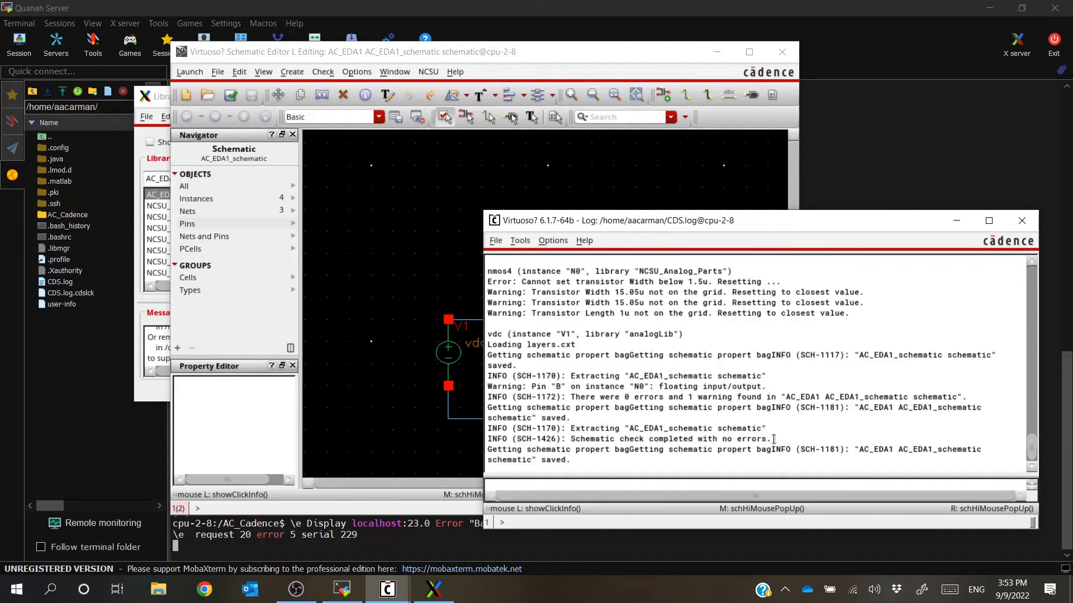
click(594, 144)
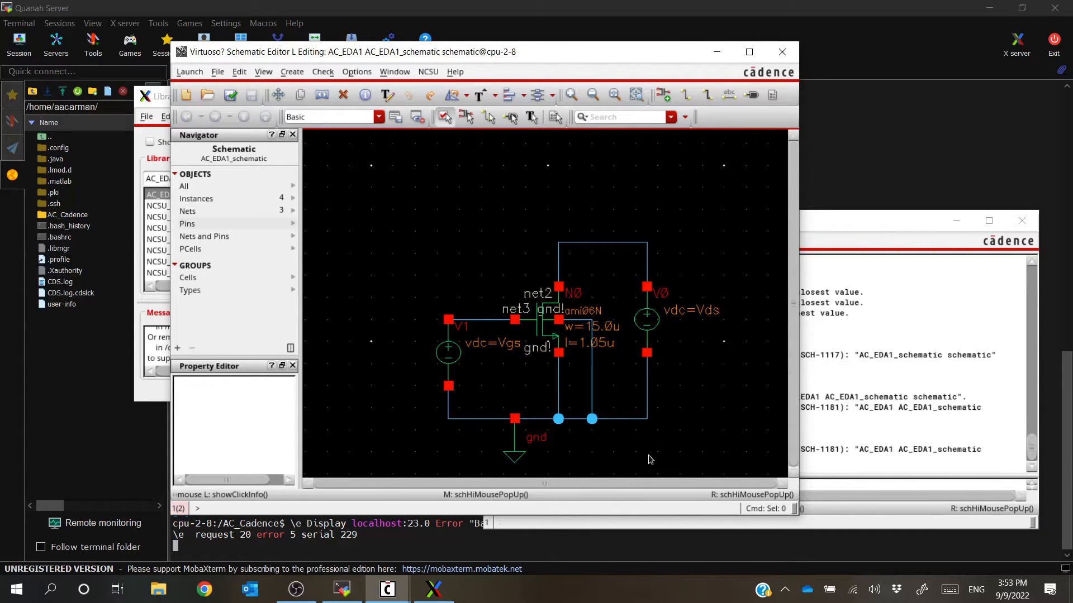
key(f)
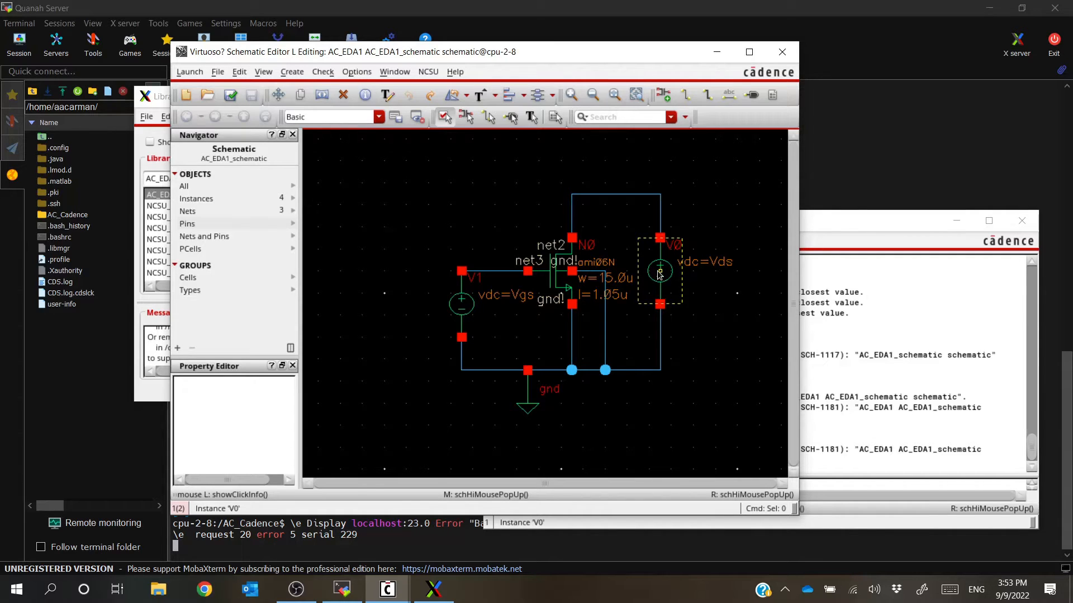
right_drag(352, 172, 307, 141)
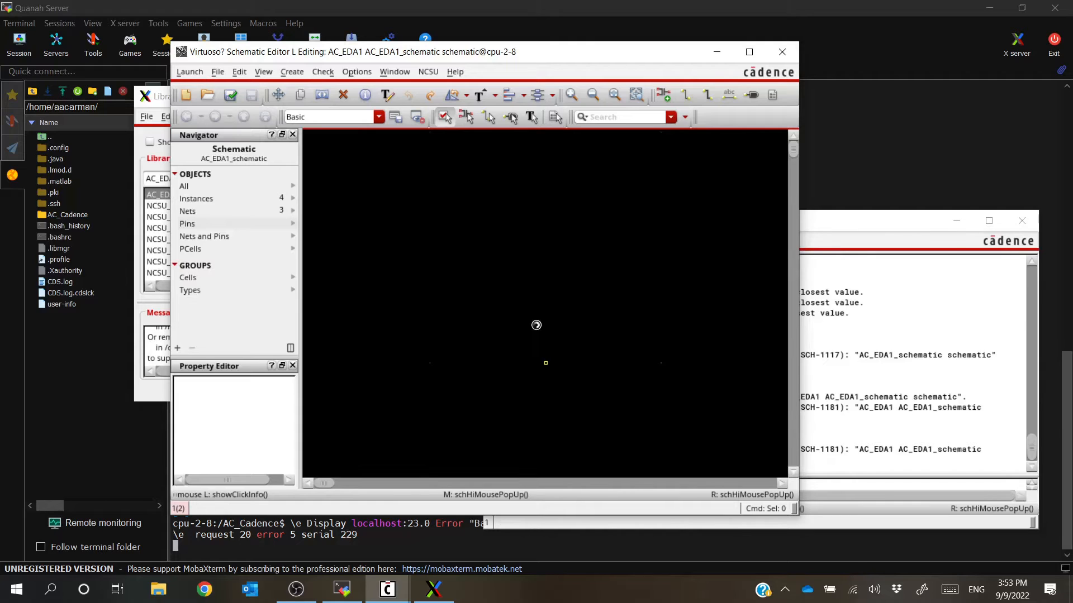
key(f)
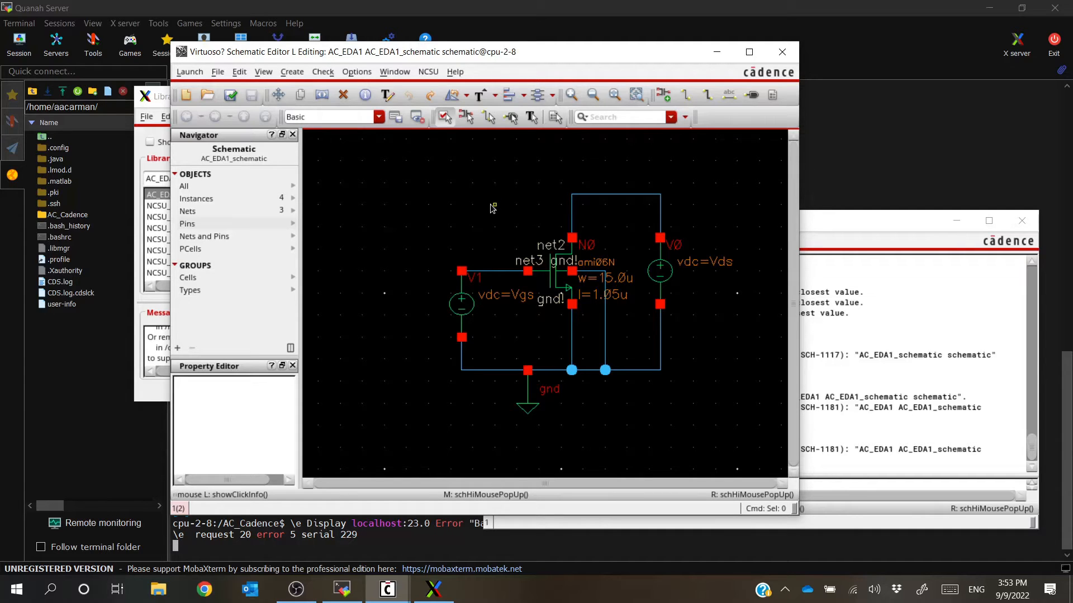
Launch ADE L from the schematic and move its window up so that it is fully visible in front
click(190, 72)
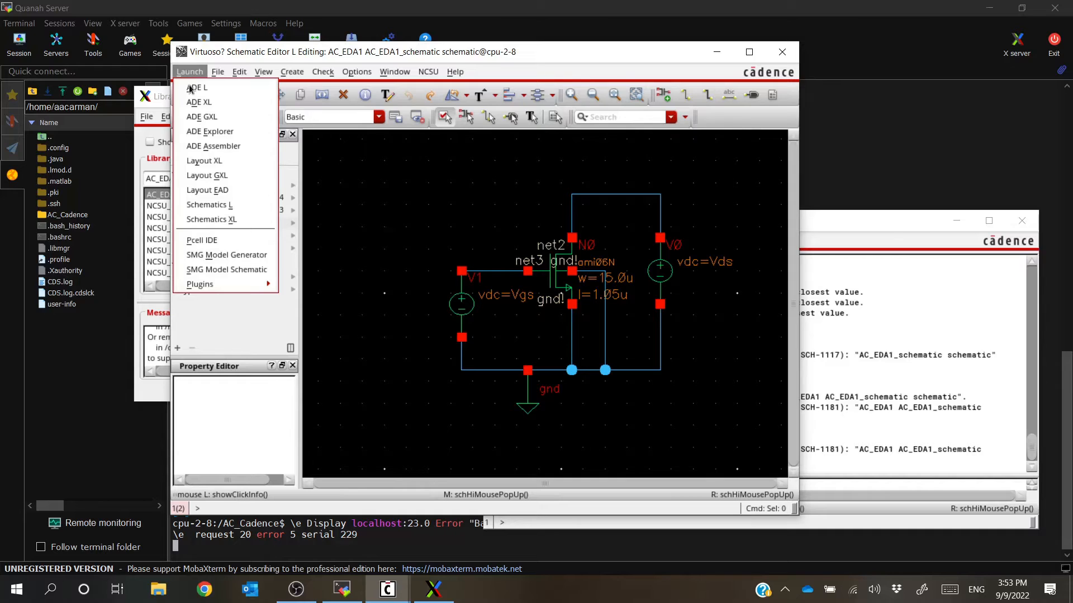
click(217, 94)
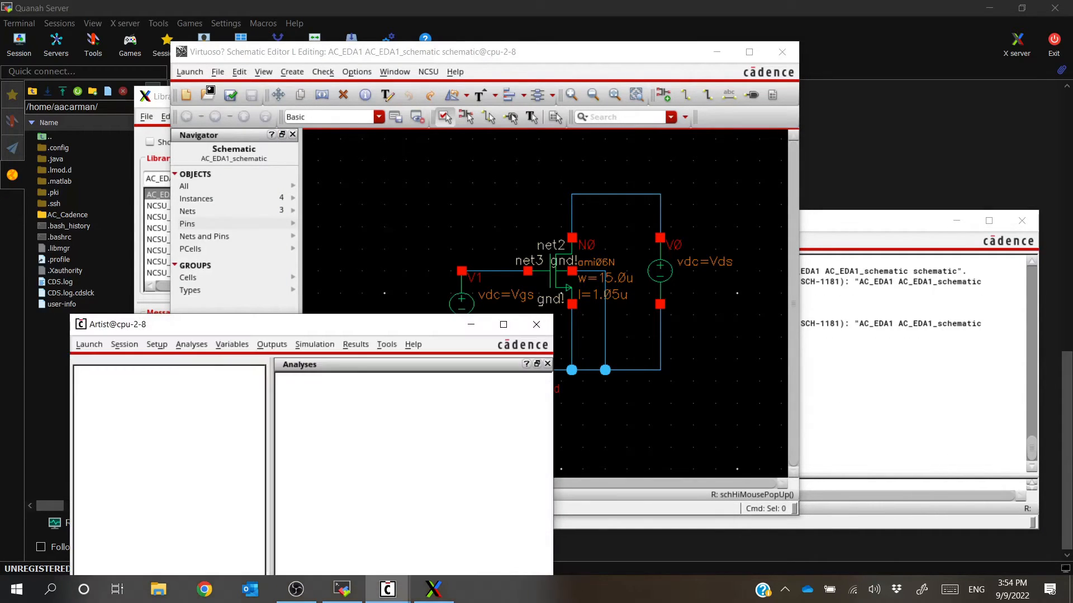
drag(302, 329, 295, 106)
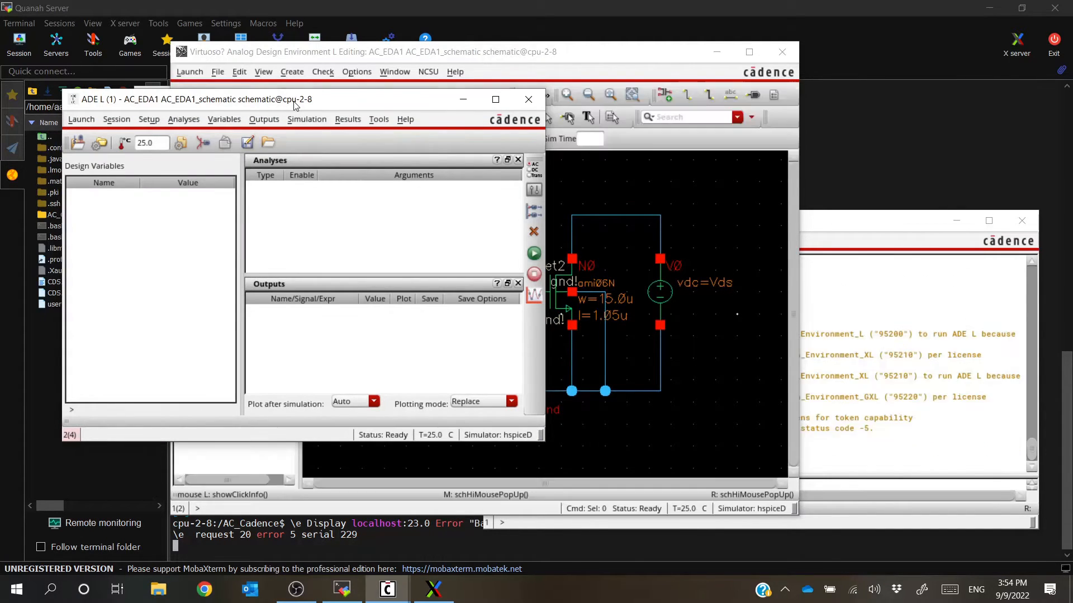
click(396, 50)
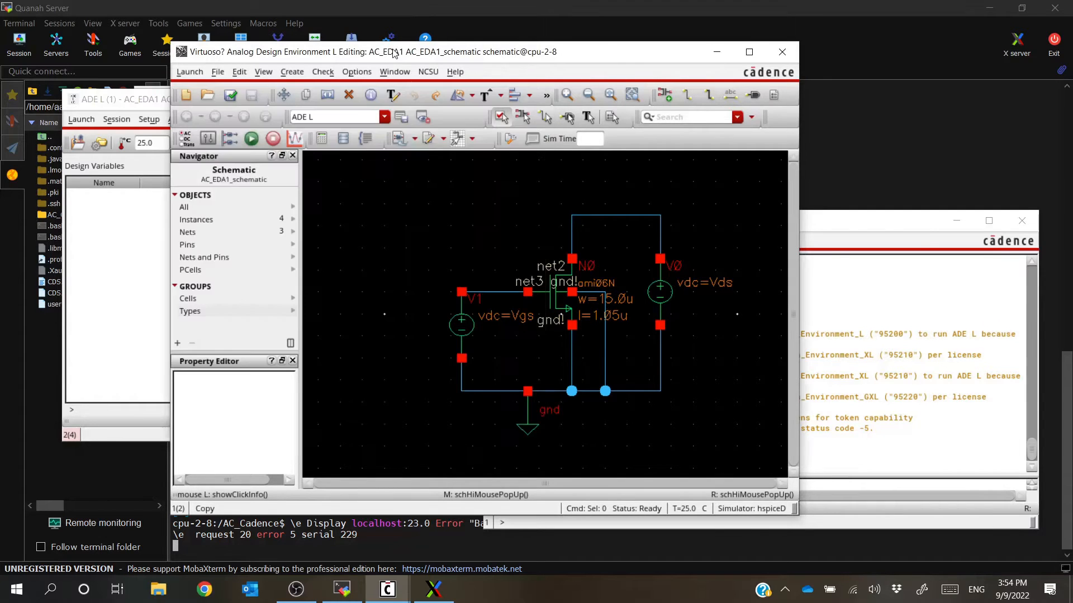
click(147, 96)
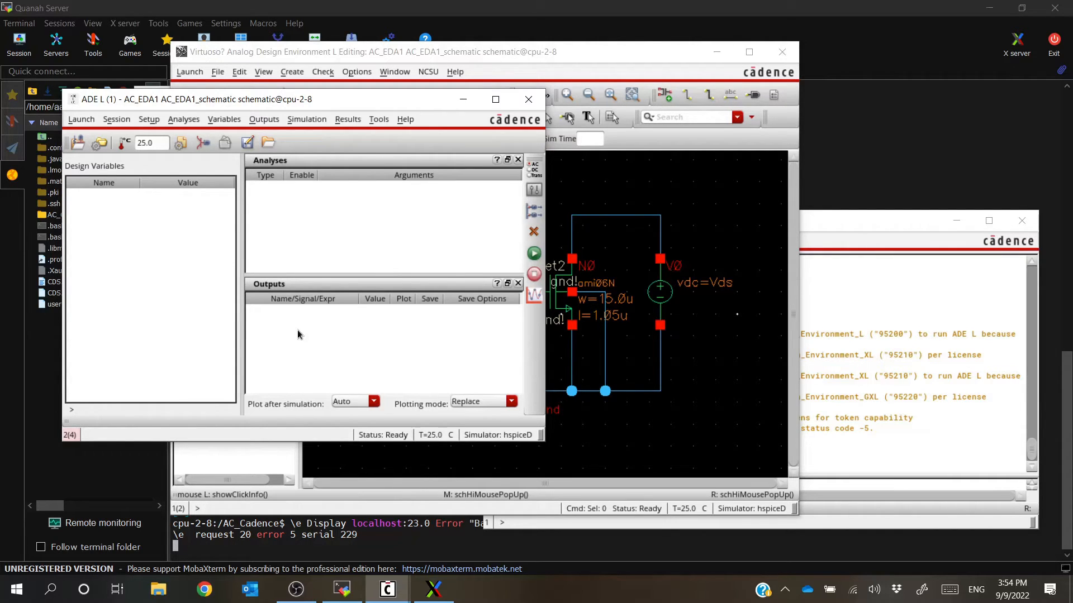
mouse_move(276, 104)
mouse_down()
mouse_move(333, 110)
mouse_move(289, 100)
mouse_up()
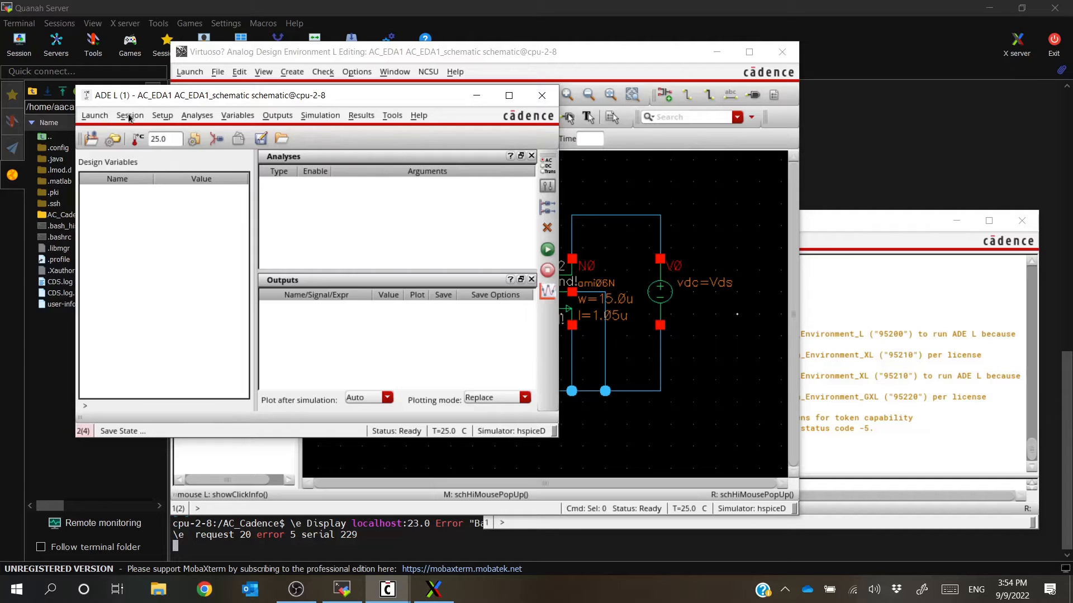
Set the simulator of the ADE L session to spectre and accept the simulator settings
click(160, 116)
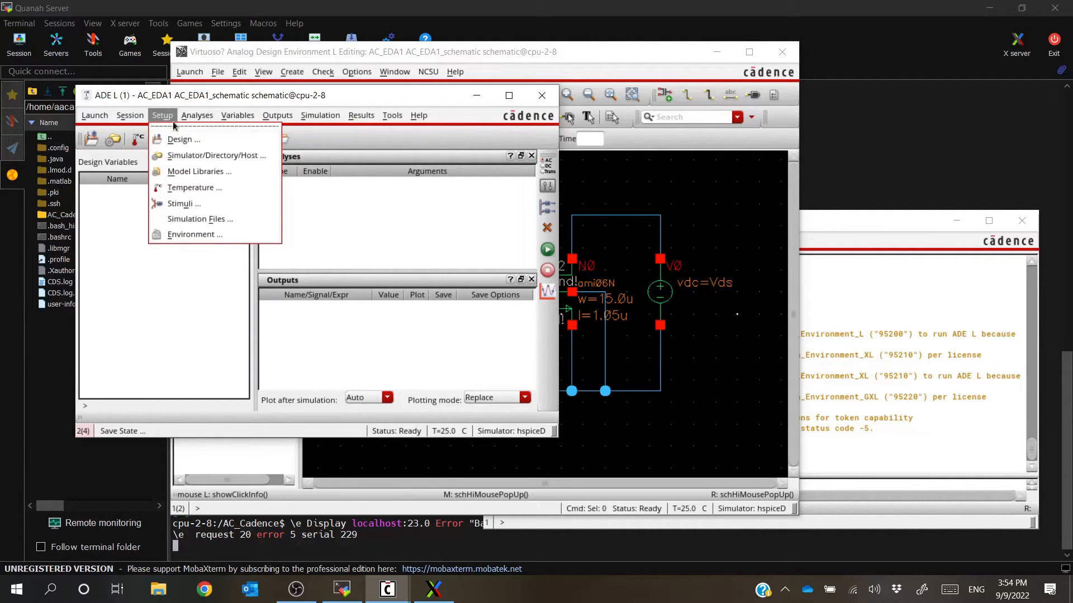
click(180, 154)
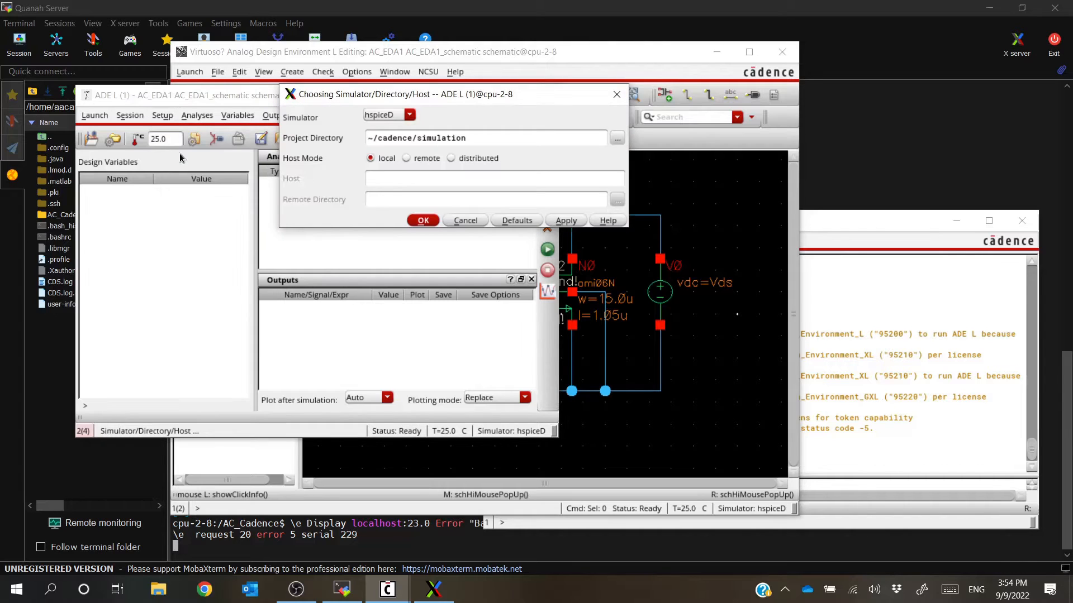
click(410, 116)
click(392, 136)
click(424, 221)
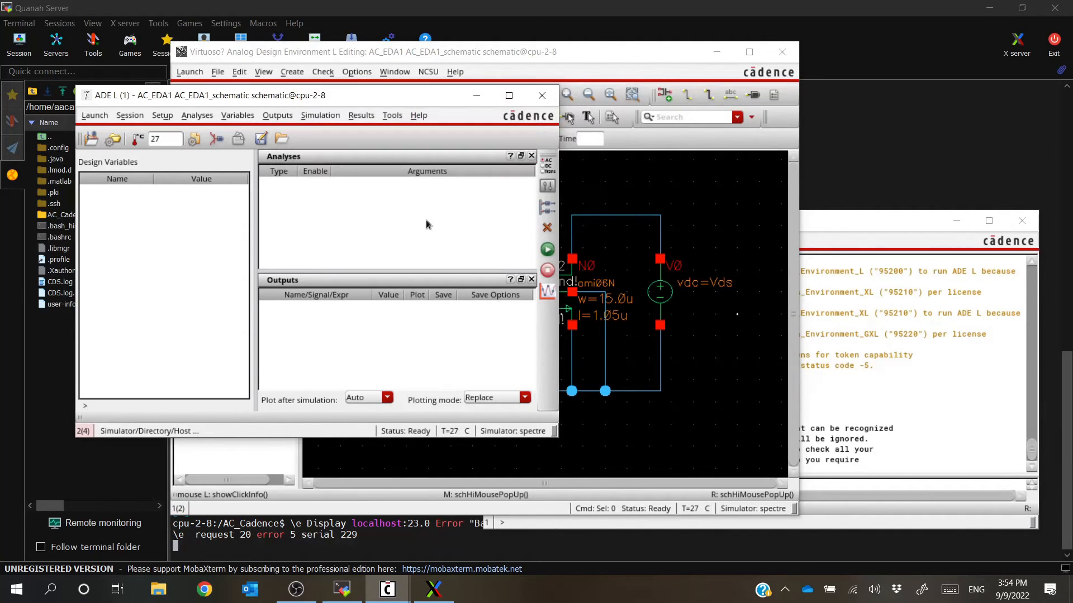
drag(167, 138, 151, 140)
click(165, 140)
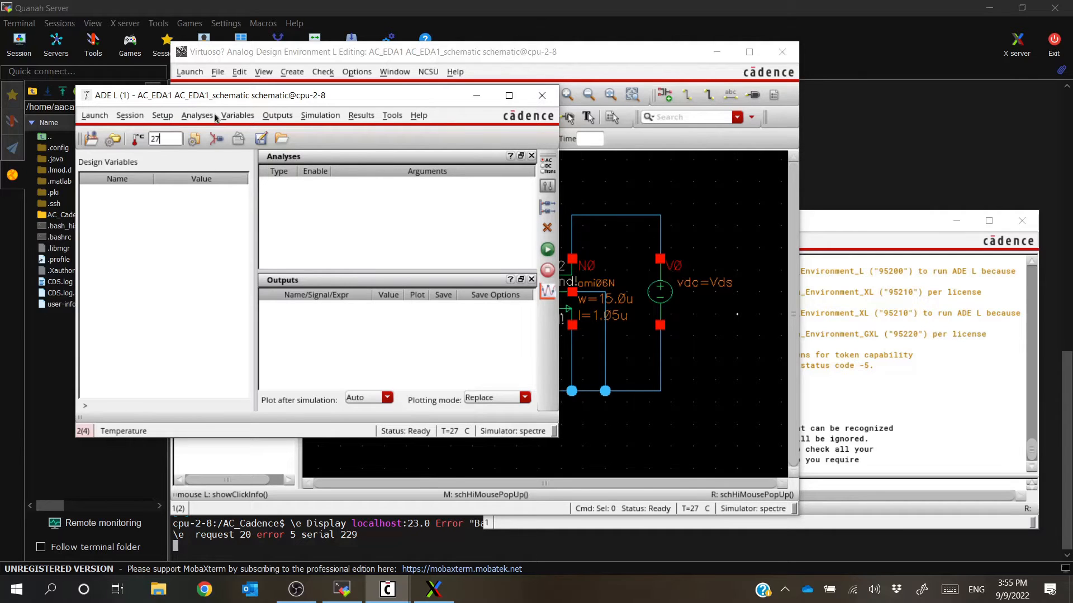
click(314, 117)
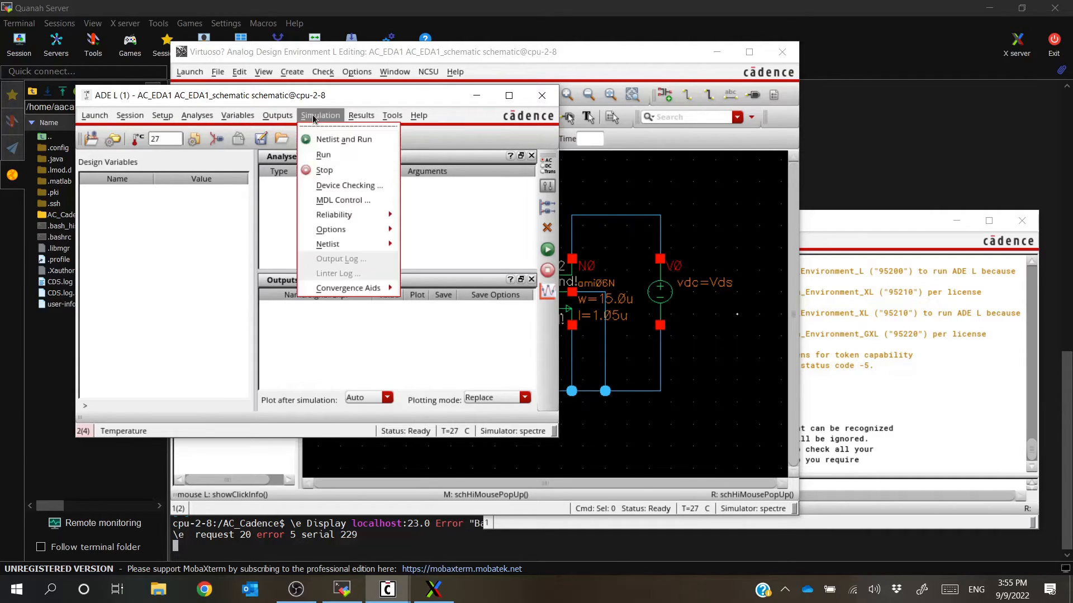
click(314, 117)
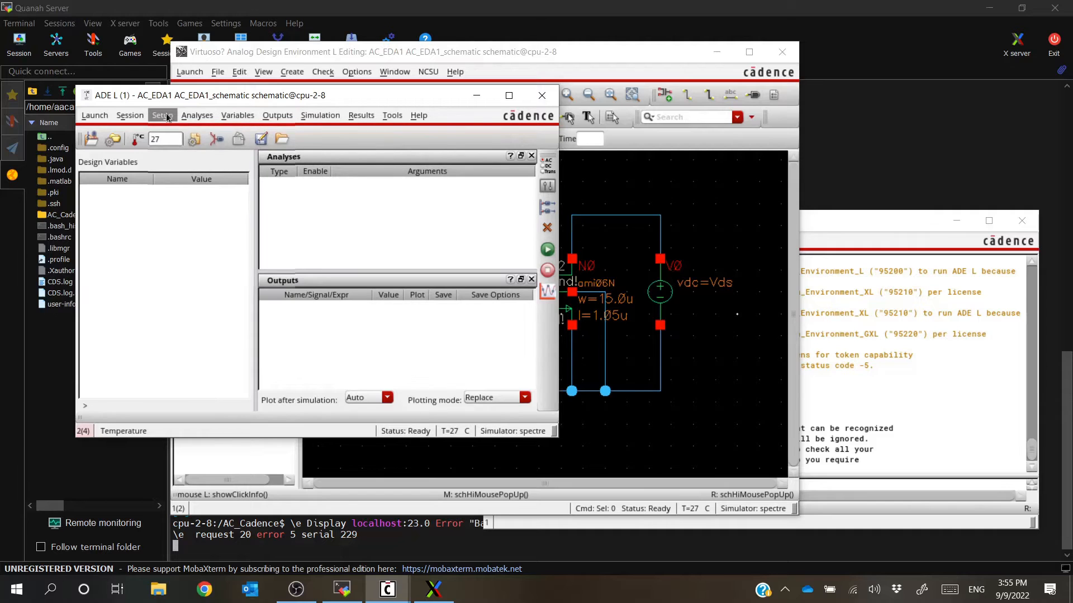
Add the model file ntt.typ from the AC_Cadence/model folder to the global model files in the Model Library Setup
click(166, 115)
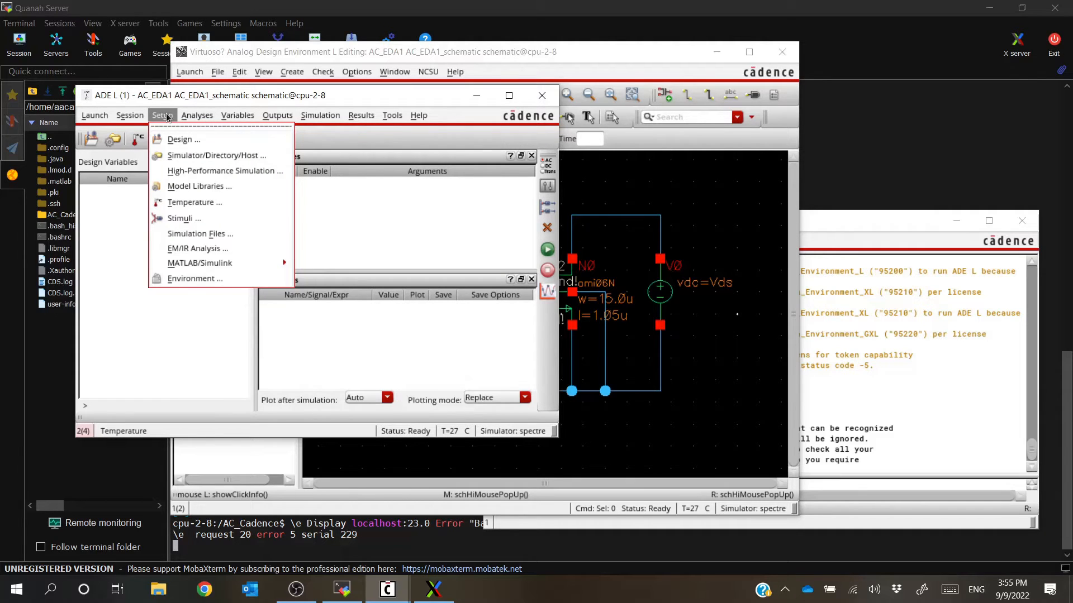
click(183, 190)
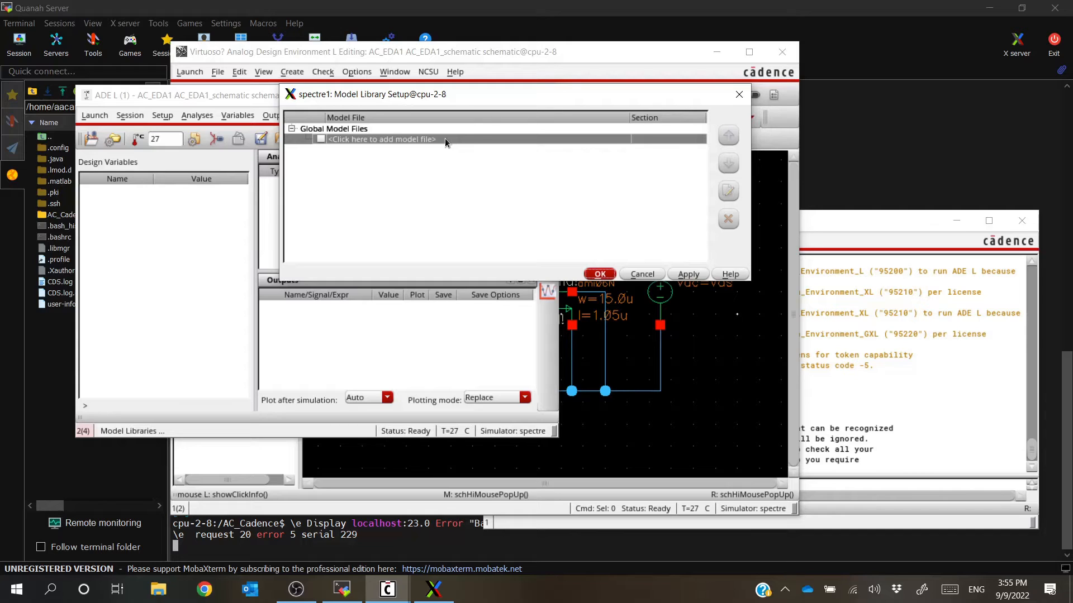
click(444, 138)
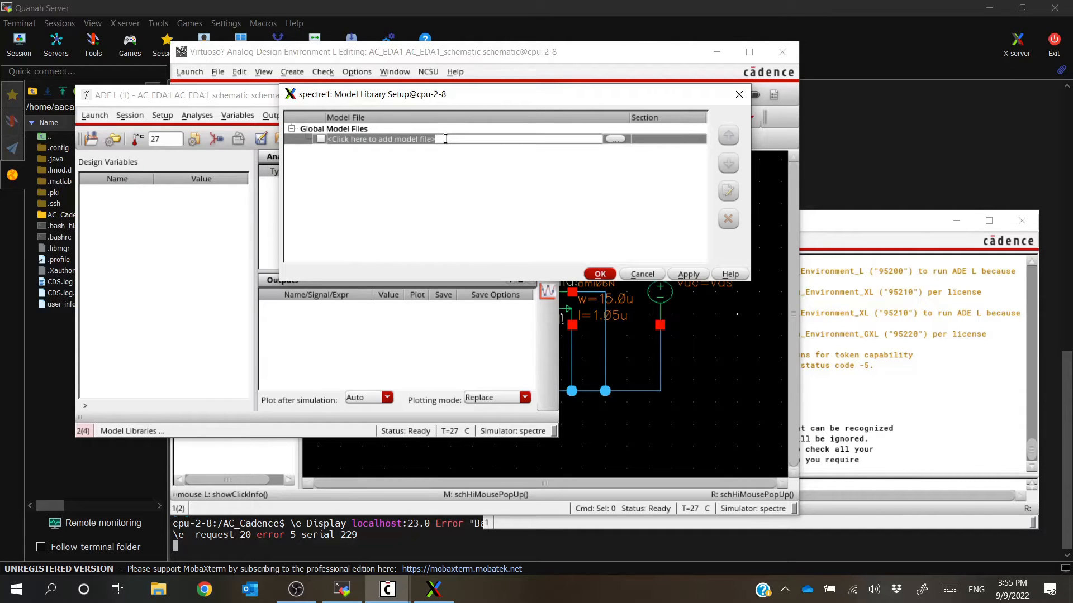
click(507, 144)
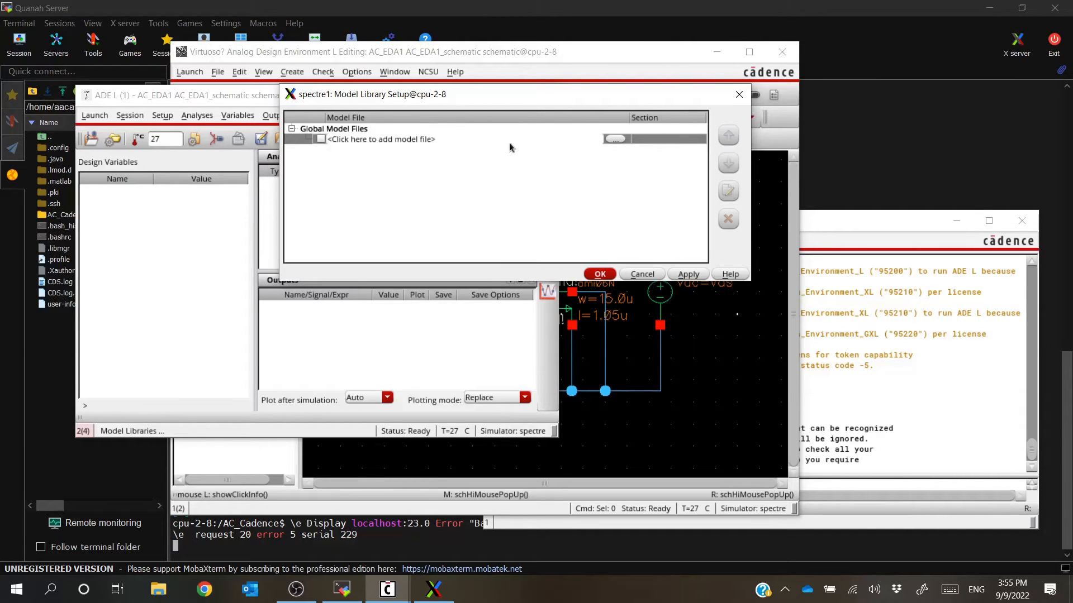
click(616, 139)
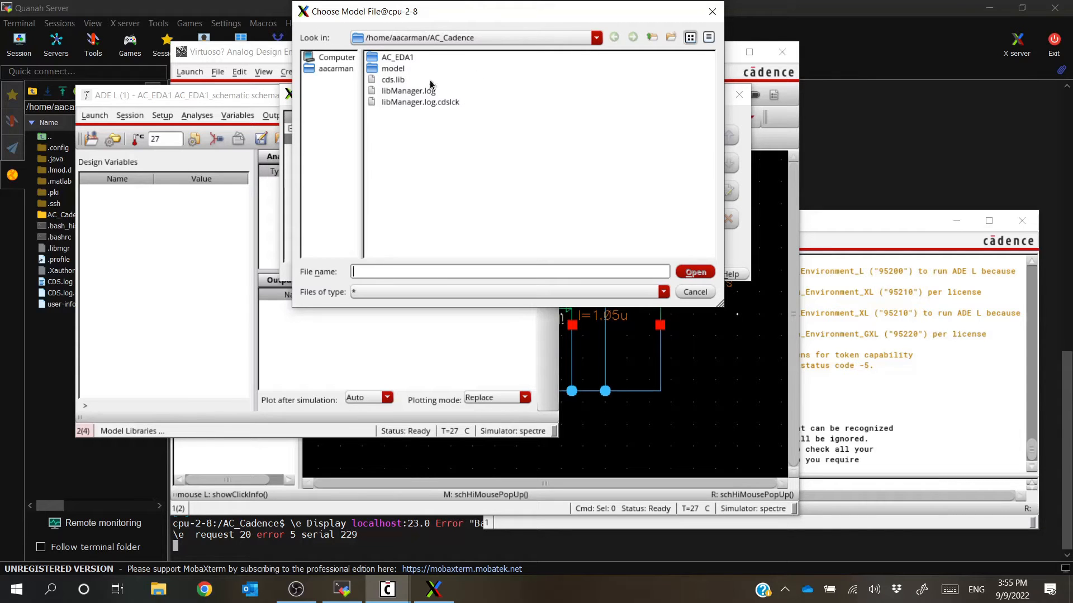
double_click(393, 69)
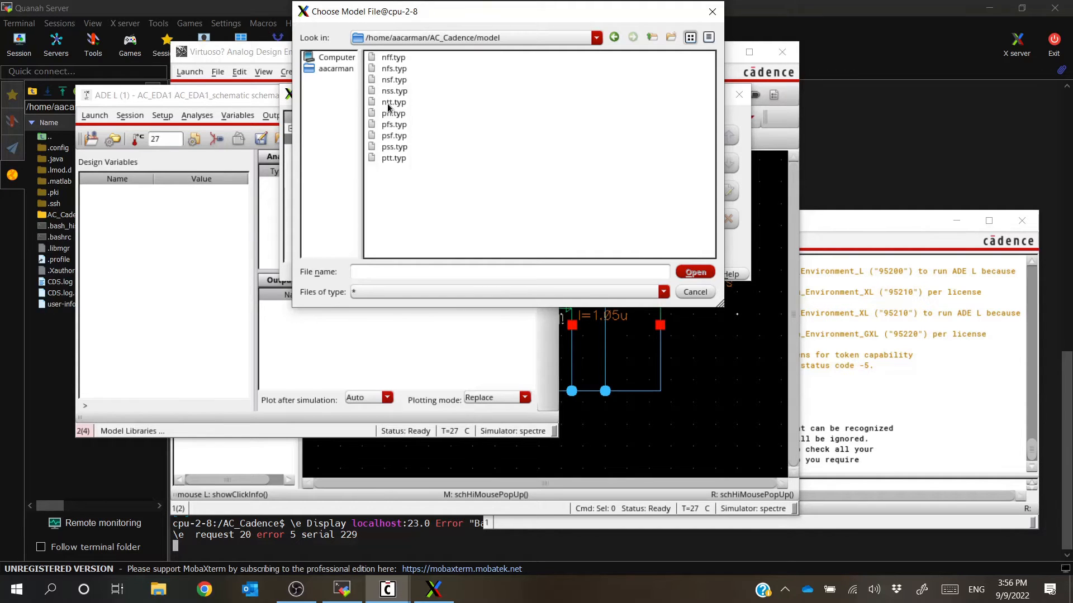
click(391, 102)
double_click(388, 102)
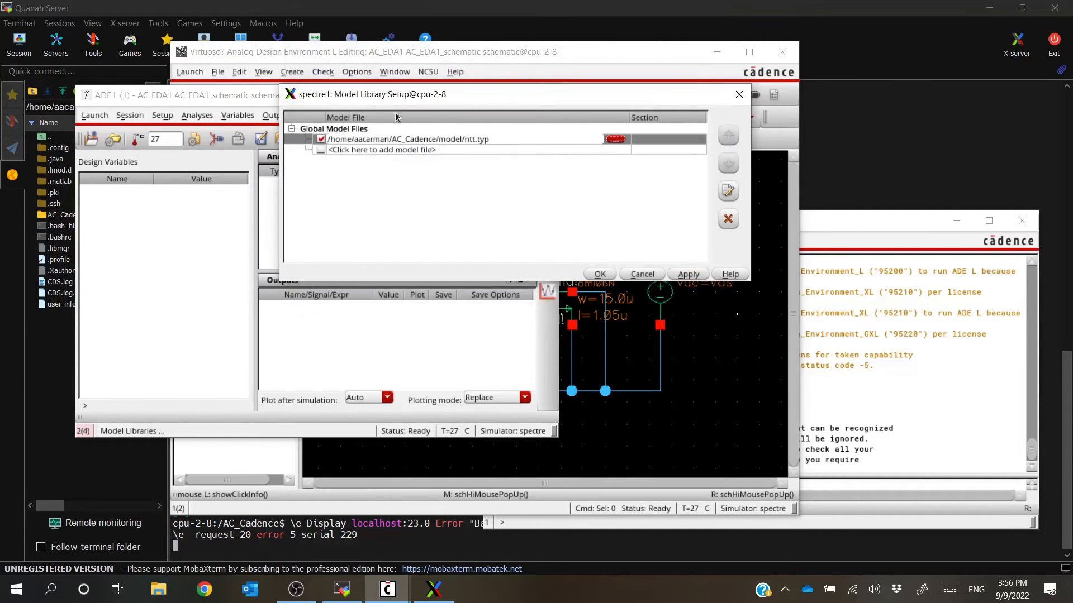
click(433, 141)
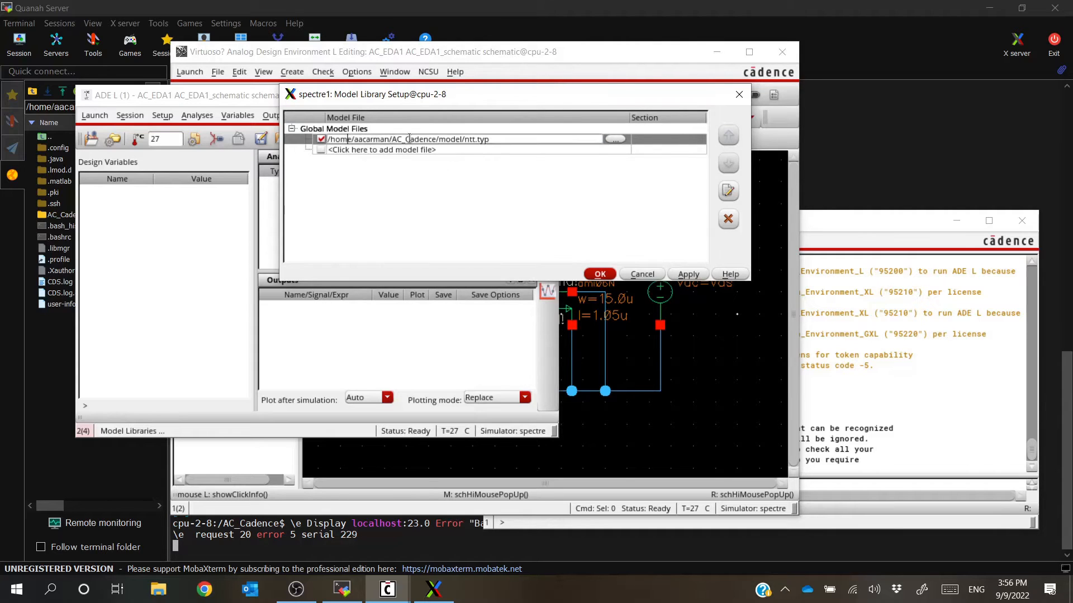
click(498, 143)
click(478, 149)
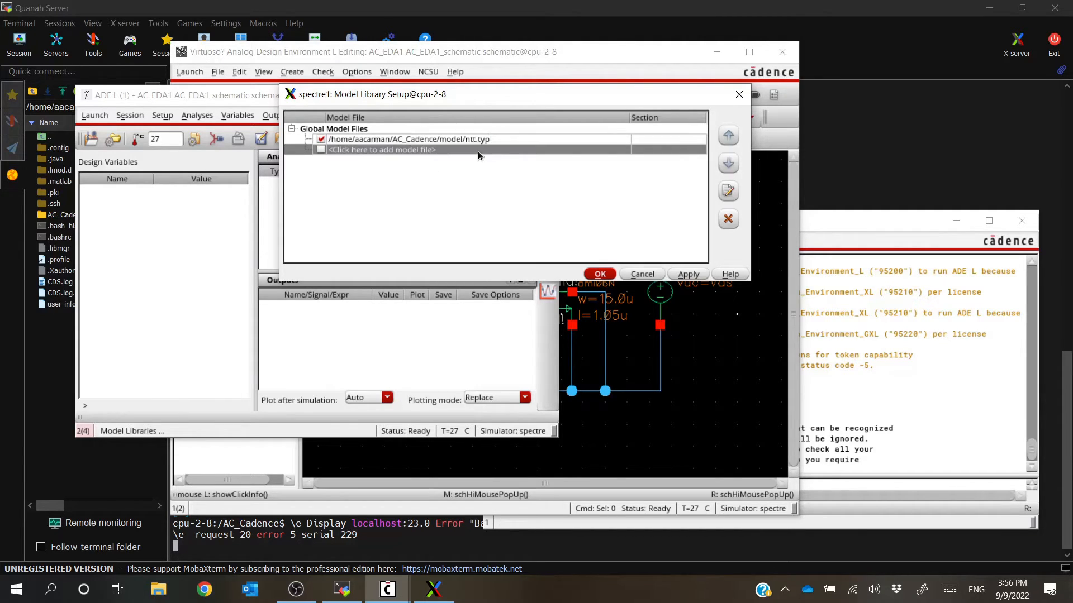
click(504, 150)
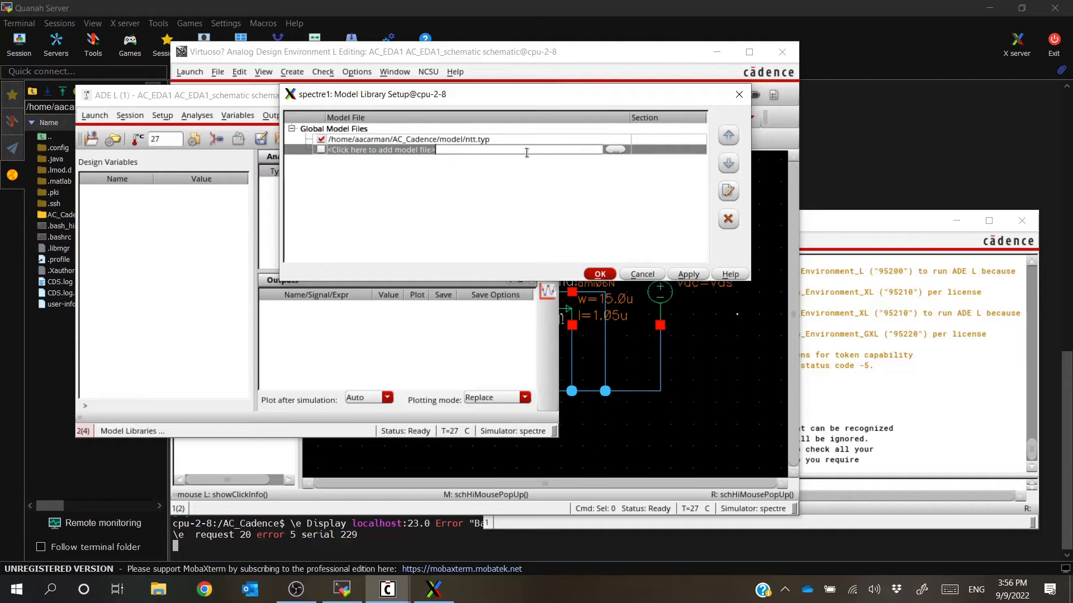
click(615, 150)
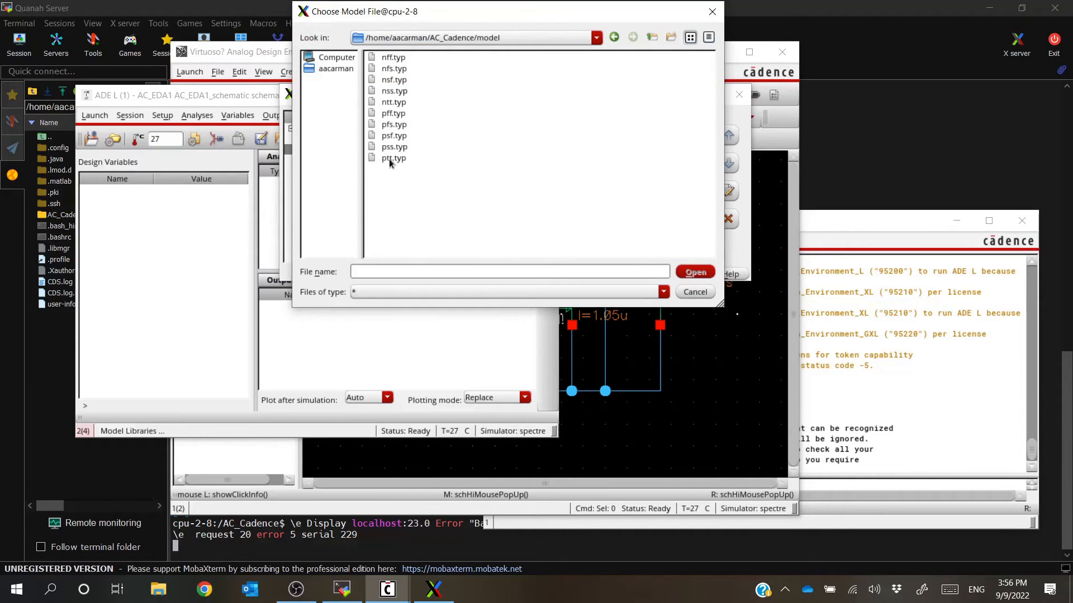
click(393, 159)
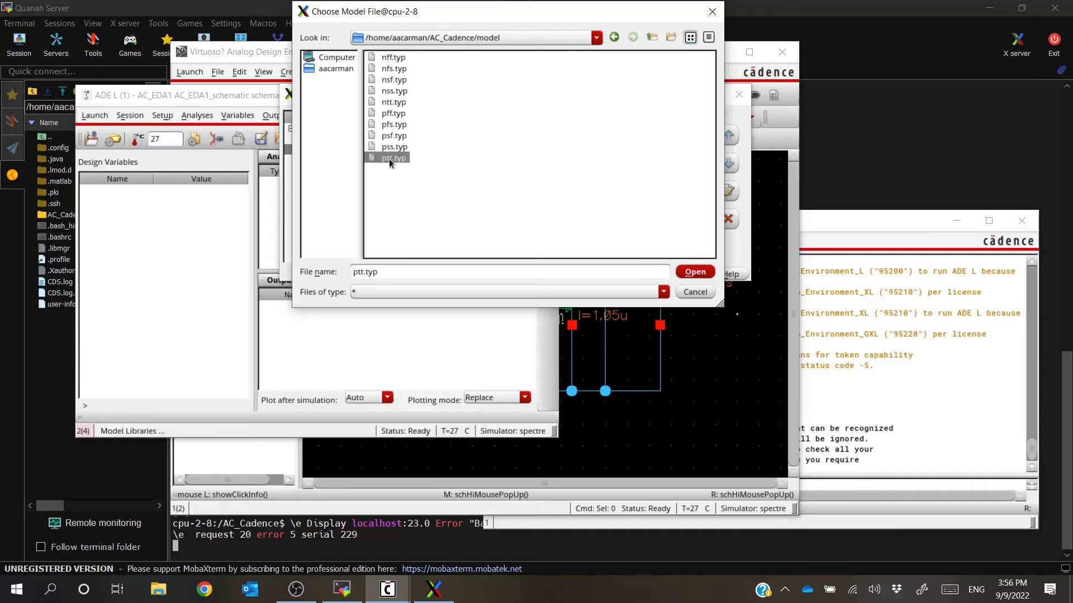
click(695, 292)
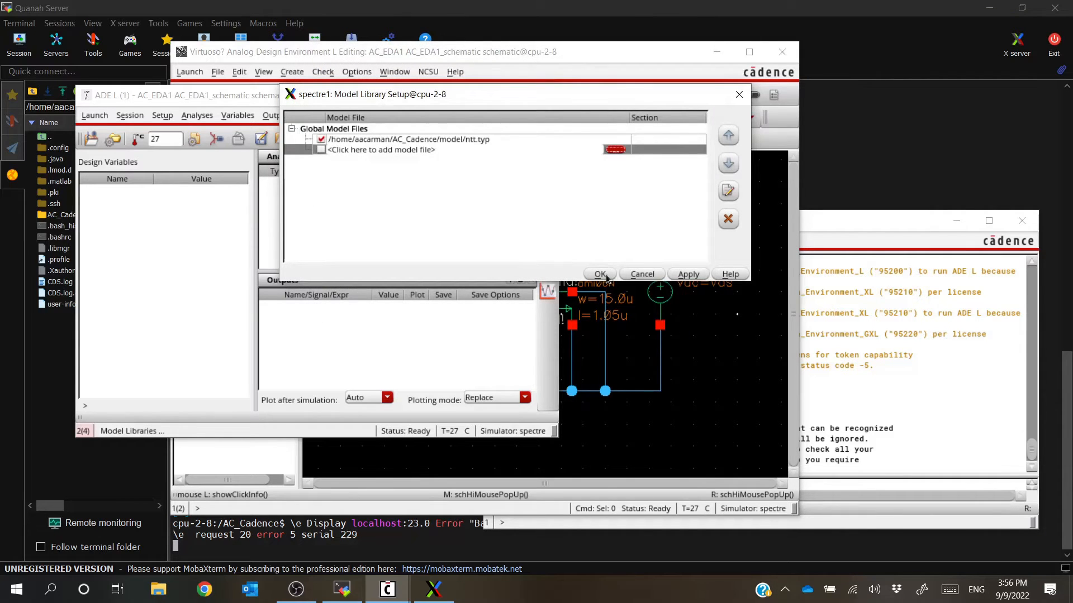
Accept the model library setup, then return to the schematic and run Check and Save on it
click(604, 274)
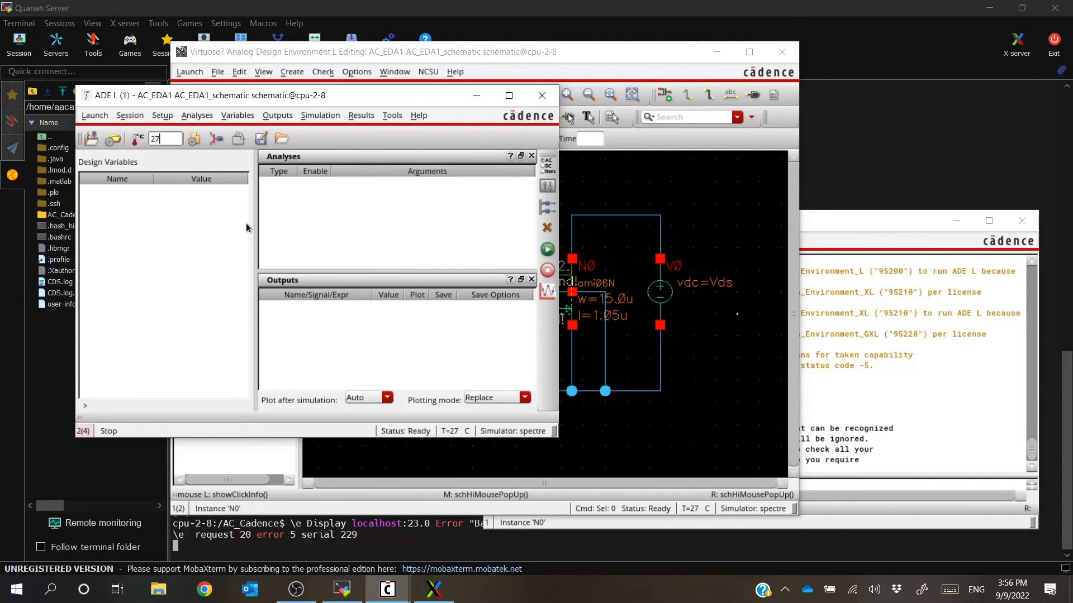
click(497, 54)
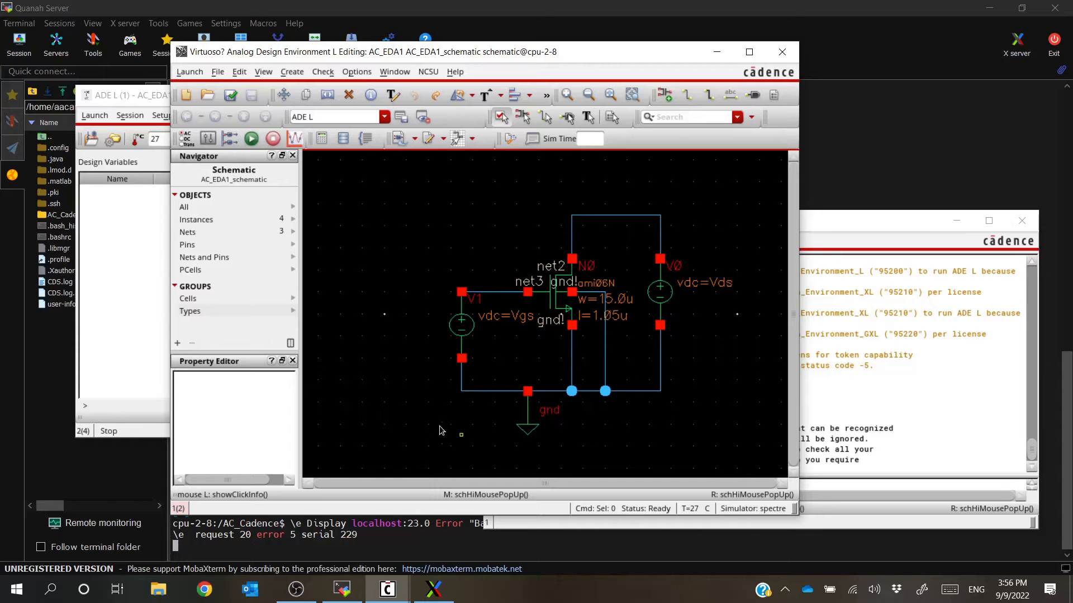
click(236, 98)
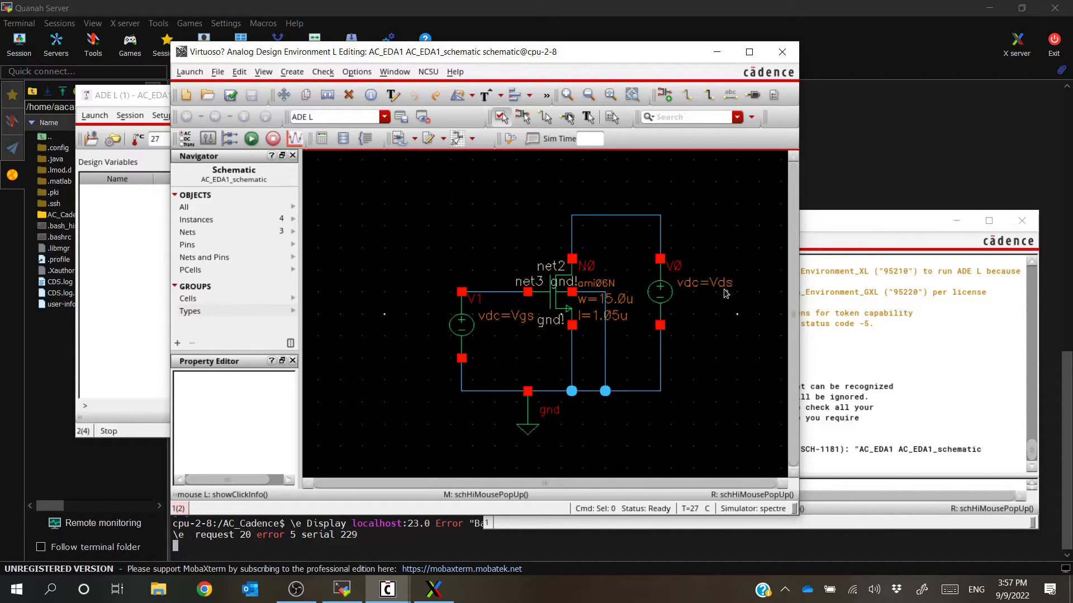
Copy the design variables Vds and Vgs from the cellview into the ADE L session
click(143, 100)
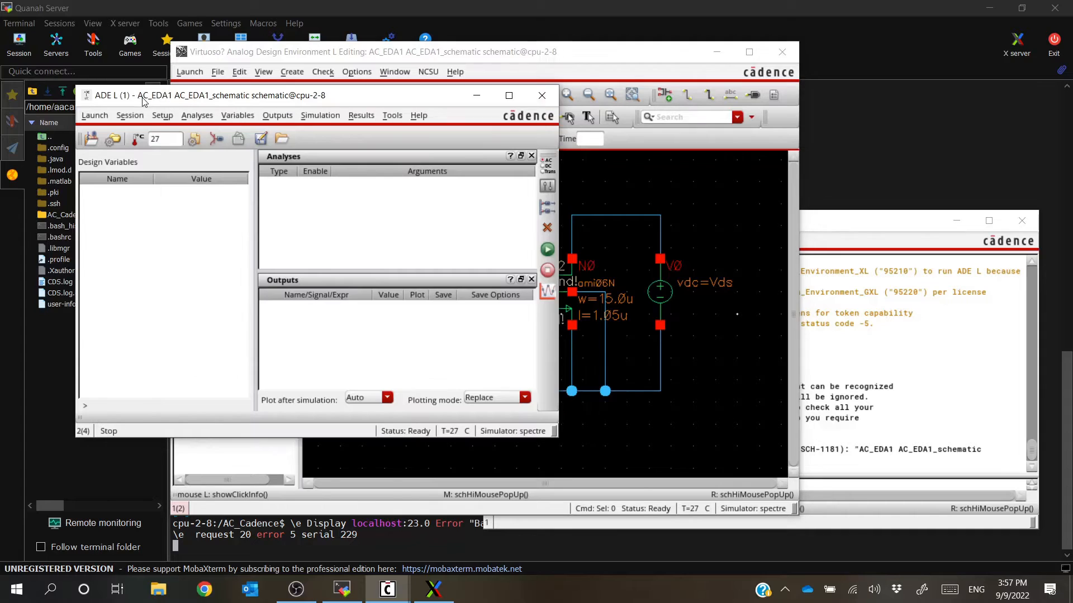
right_click(113, 225)
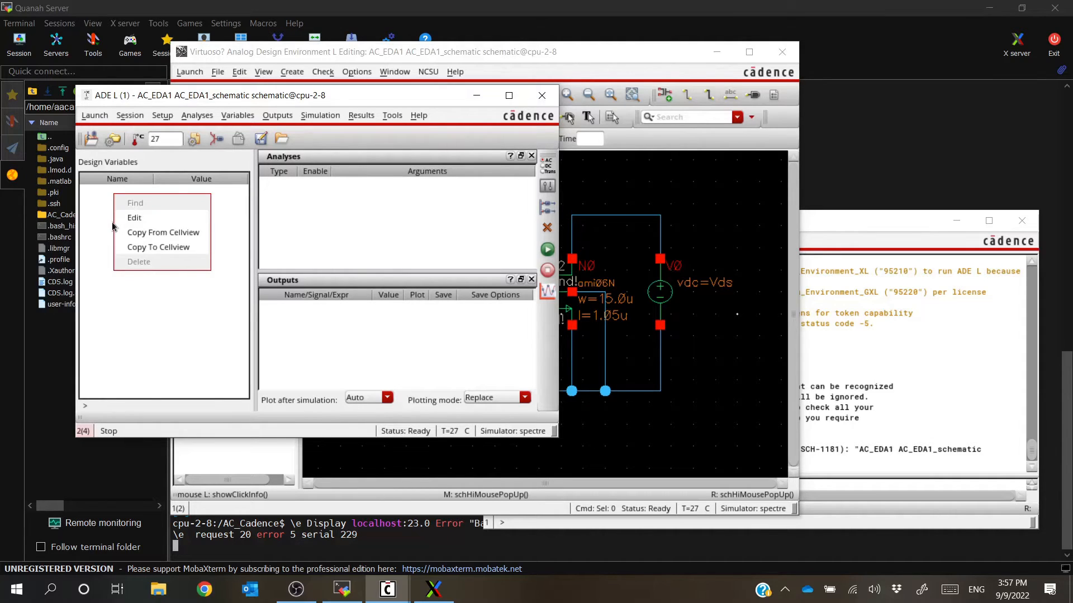
click(143, 232)
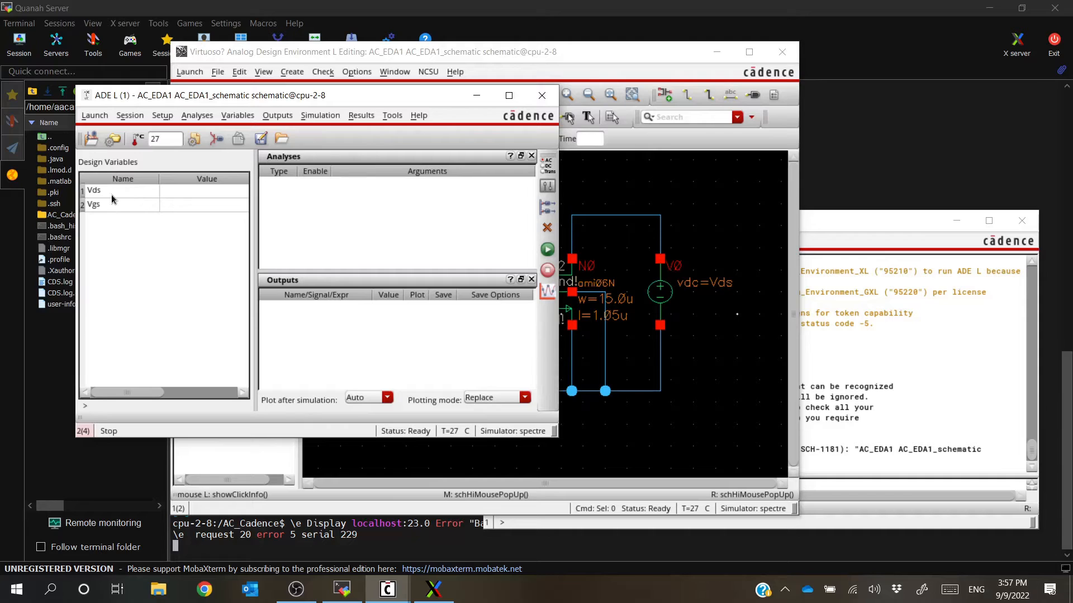
Set the design variable Vds to 3 and Vgs to 1.5
double_click(200, 191)
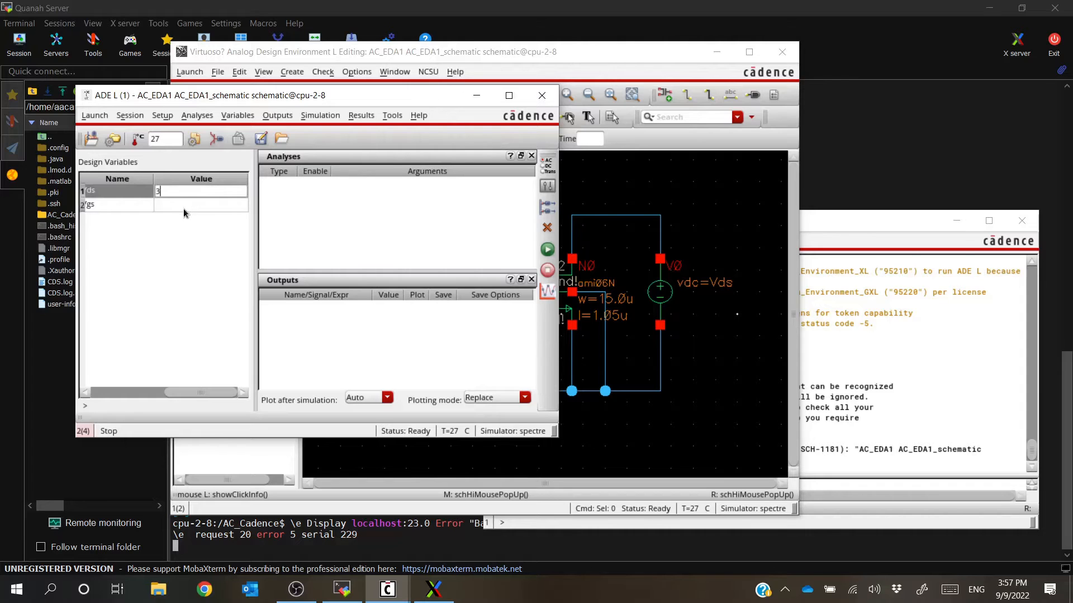
double_click(188, 206)
text(1.)
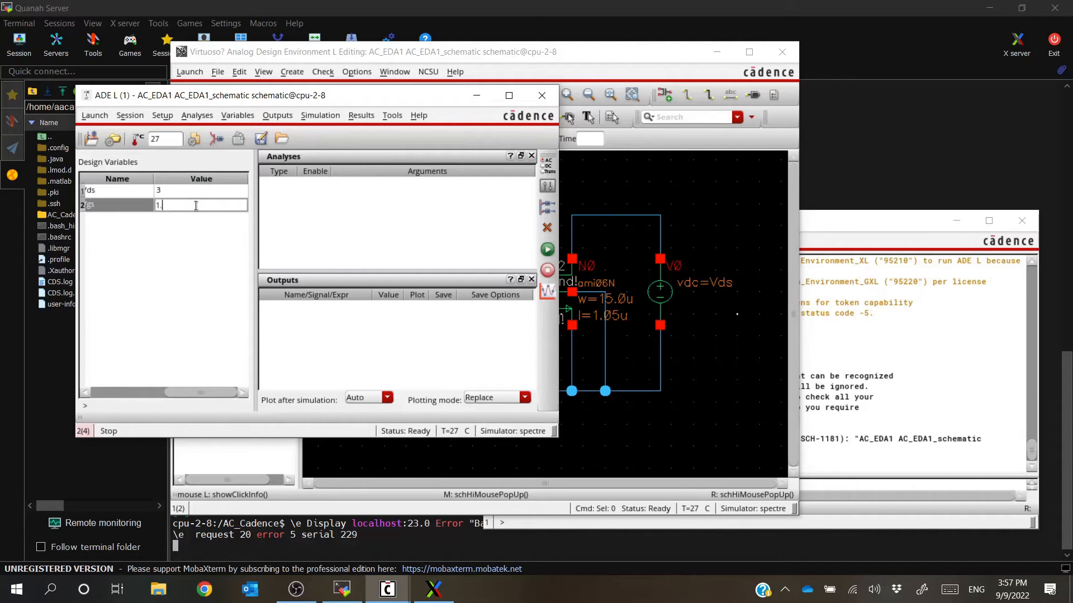
text(5)
key(Return)
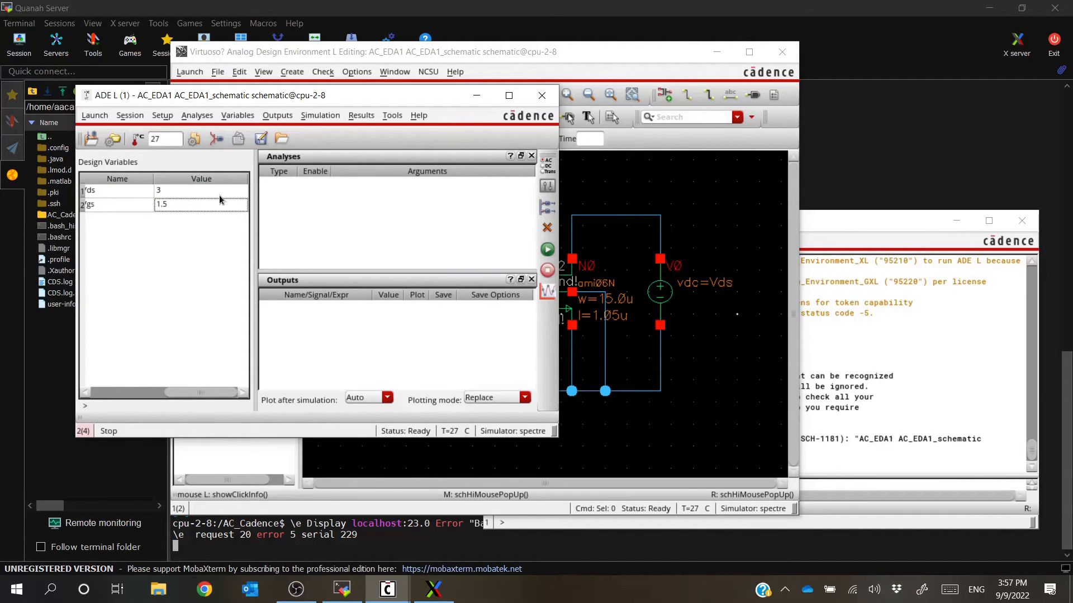
click(138, 391)
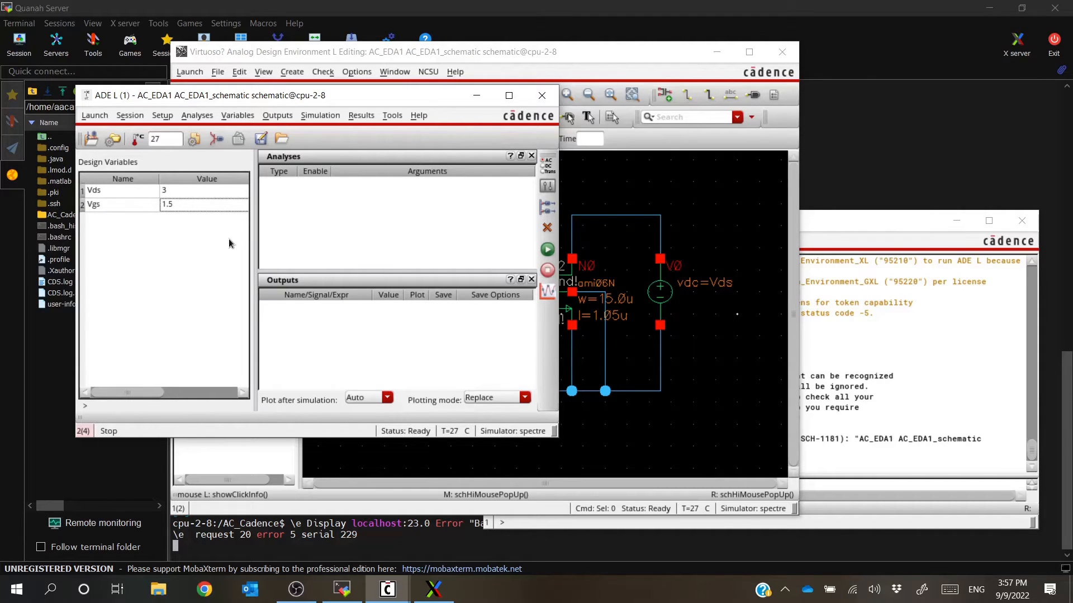
Netlist and run the simulation with no analysis defined, and review the spectre output for warnings
click(335, 251)
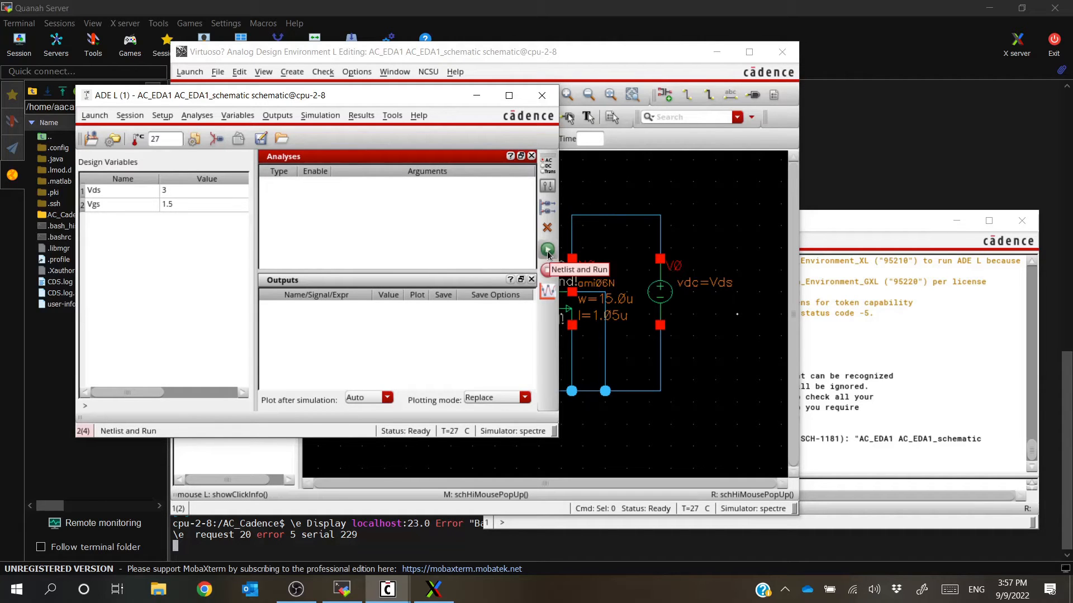
click(547, 251)
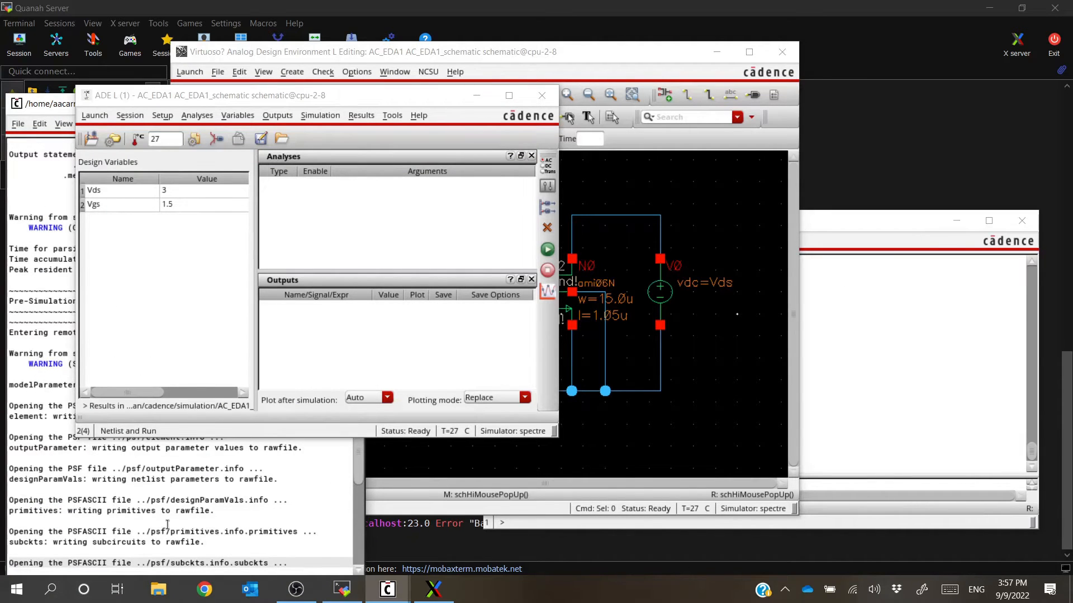
click(168, 523)
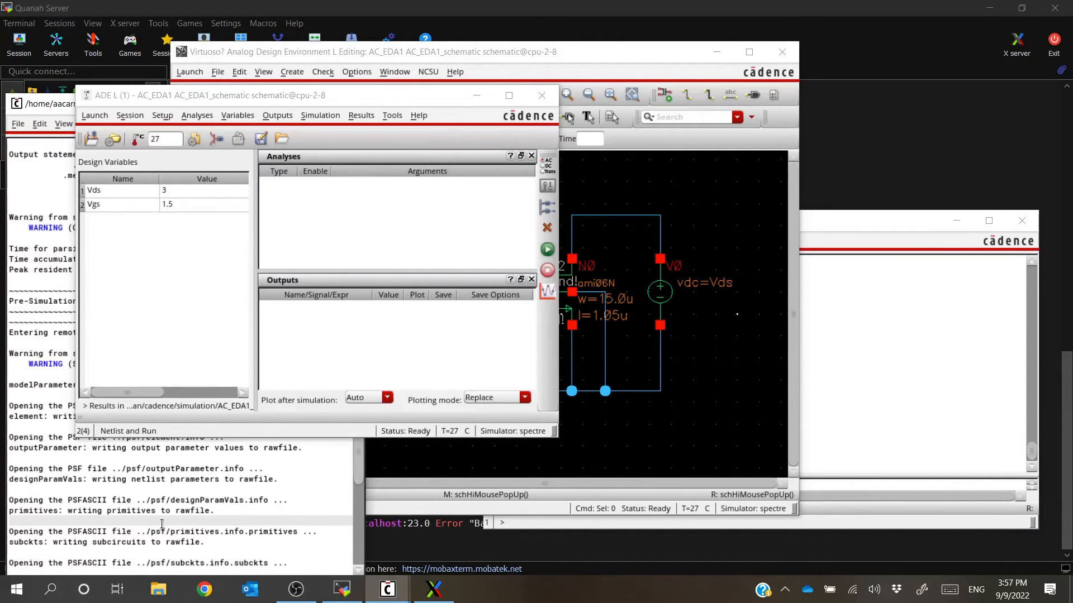
scroll(162, 524, up, 5)
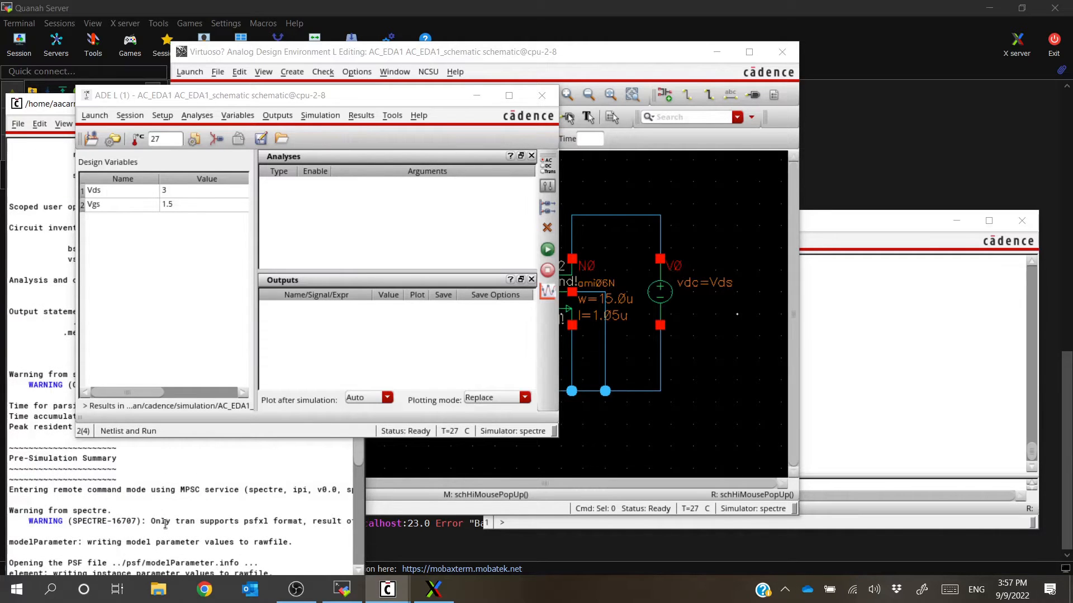
scroll(165, 524, up, 3)
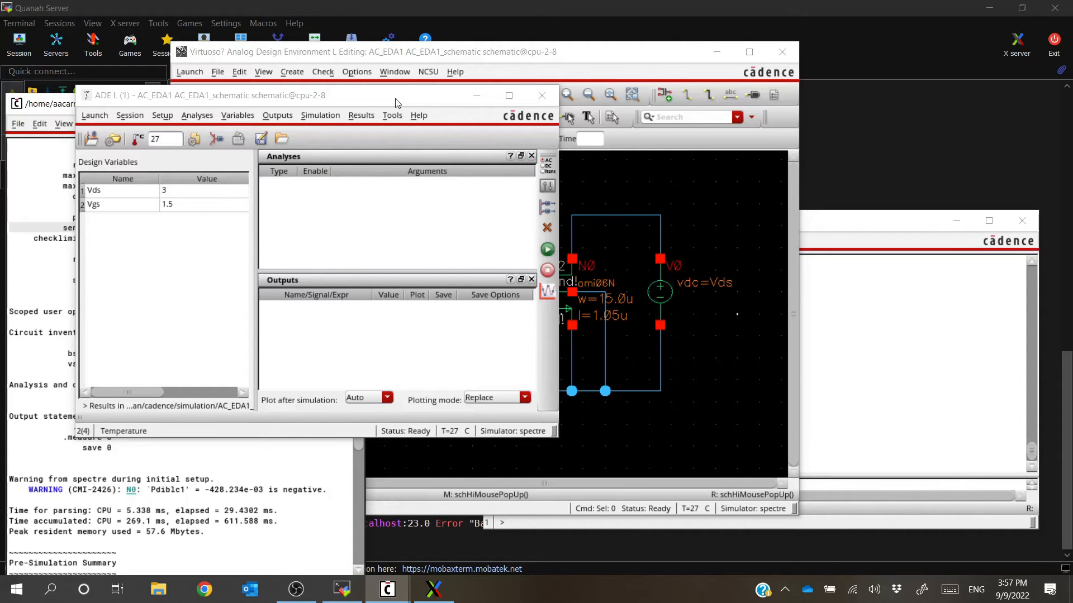
Check the netlisting and simulation status in the Virtuoso log, then return to the ADE L window and reposition it
click(975, 371)
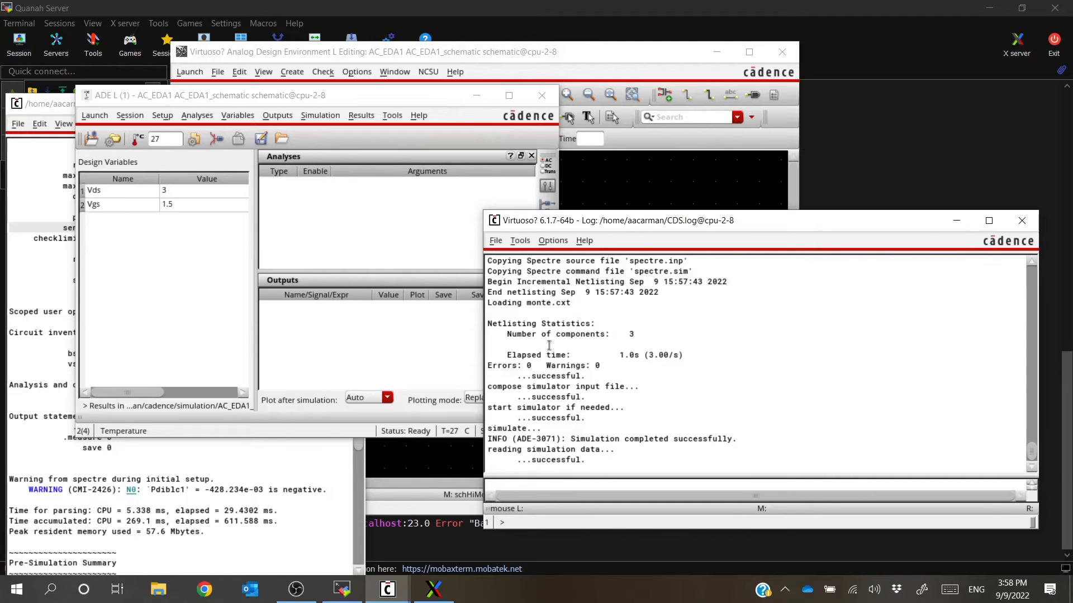
drag(590, 442, 734, 440)
click(318, 95)
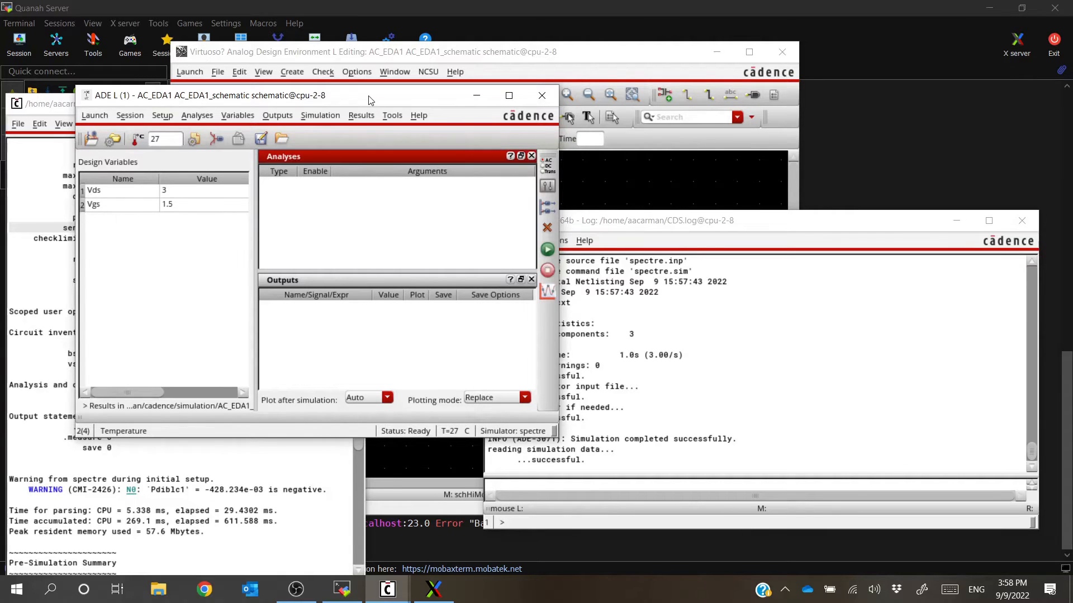
drag(368, 103, 383, 80)
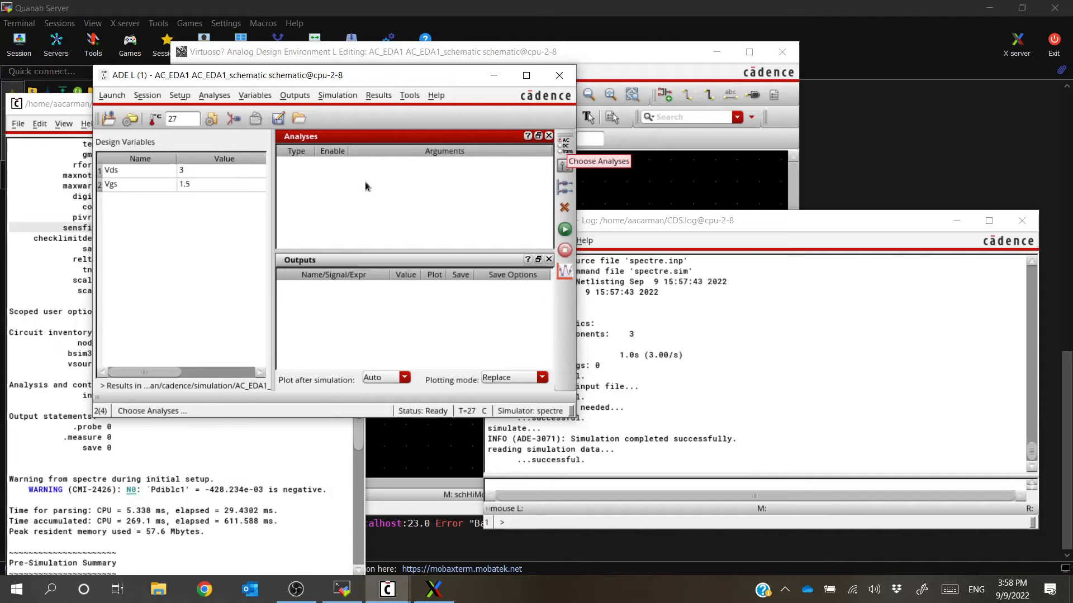
Add a dc analysis with Save DC Operating Point turned on to the ADE L session
click(216, 96)
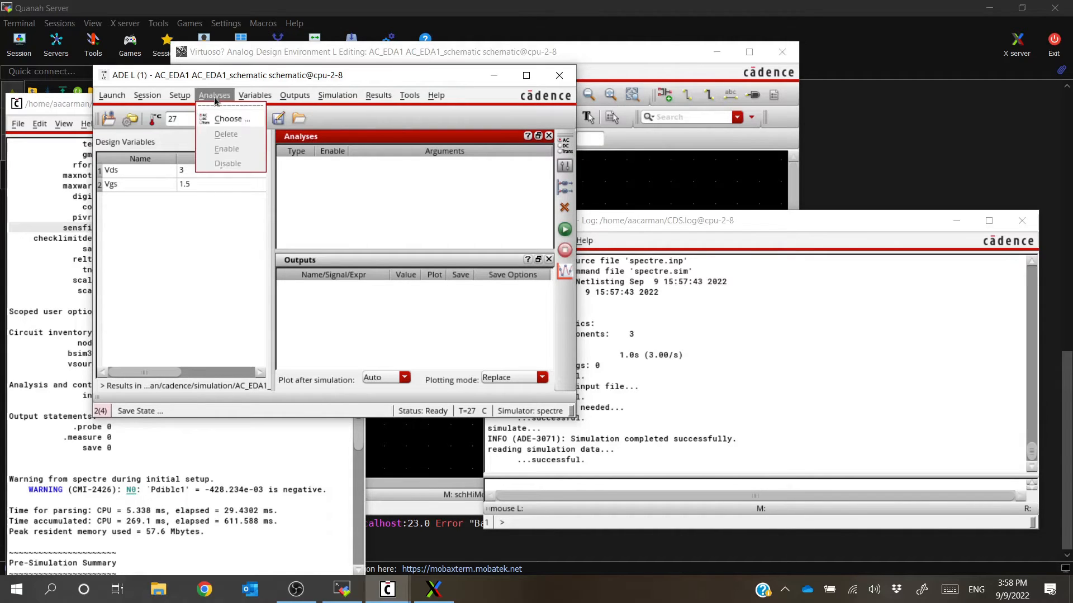
click(346, 205)
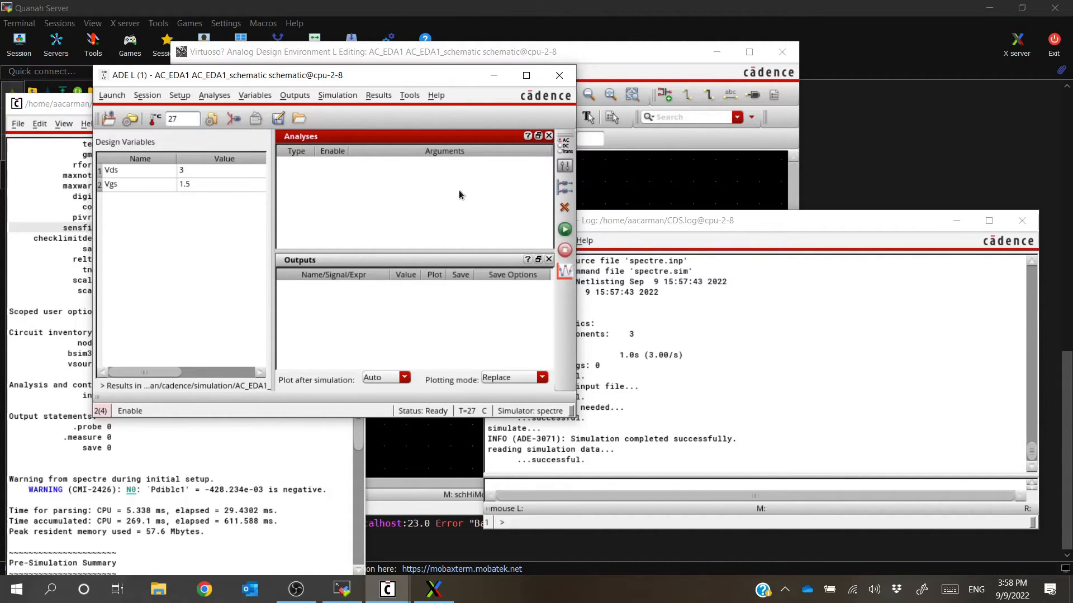
click(566, 147)
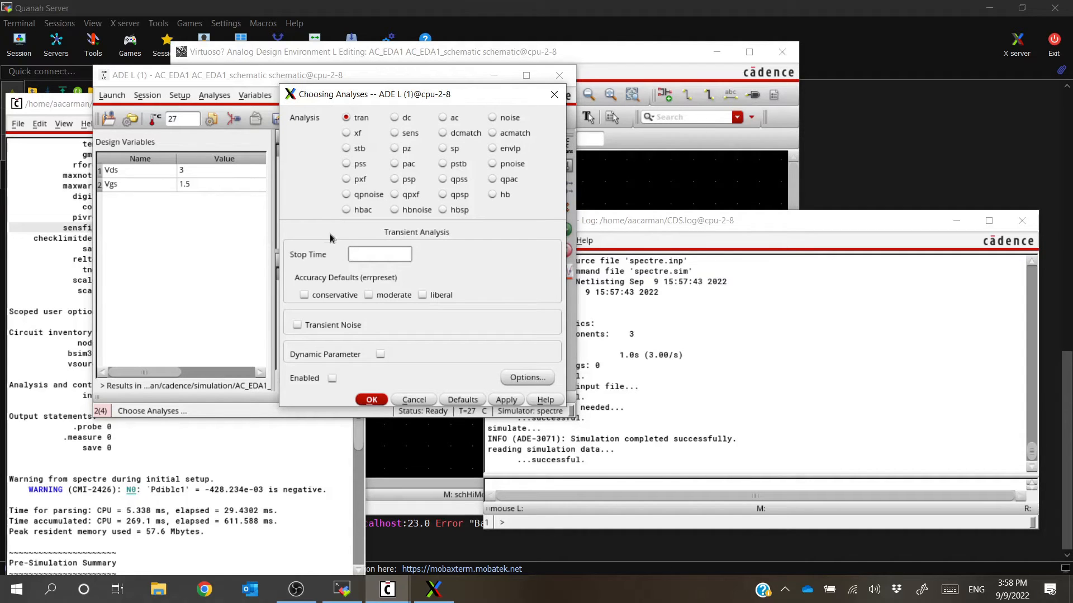
click(346, 118)
click(376, 252)
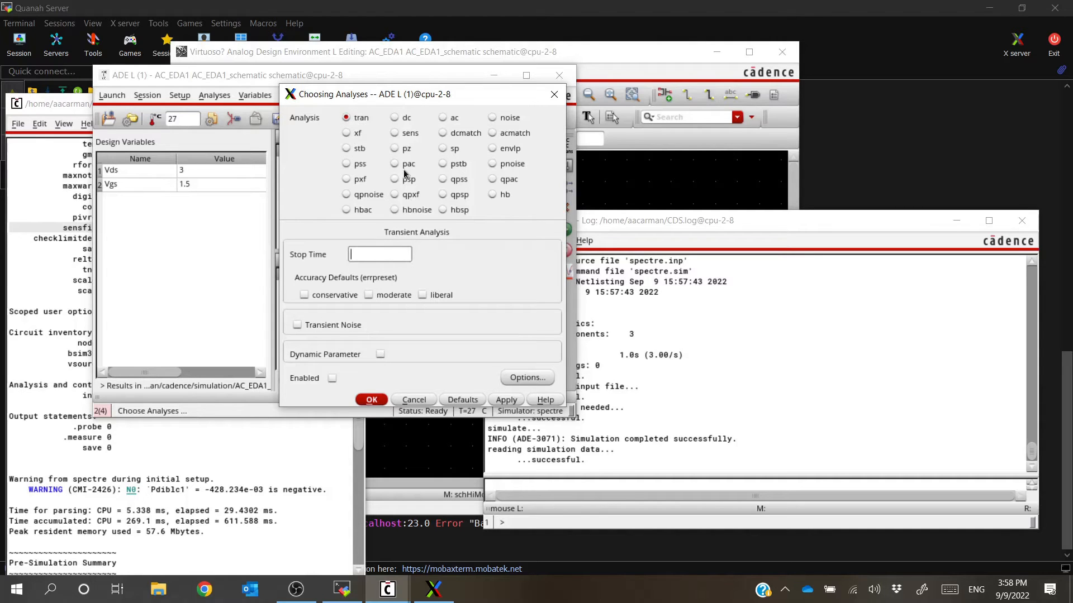
click(394, 118)
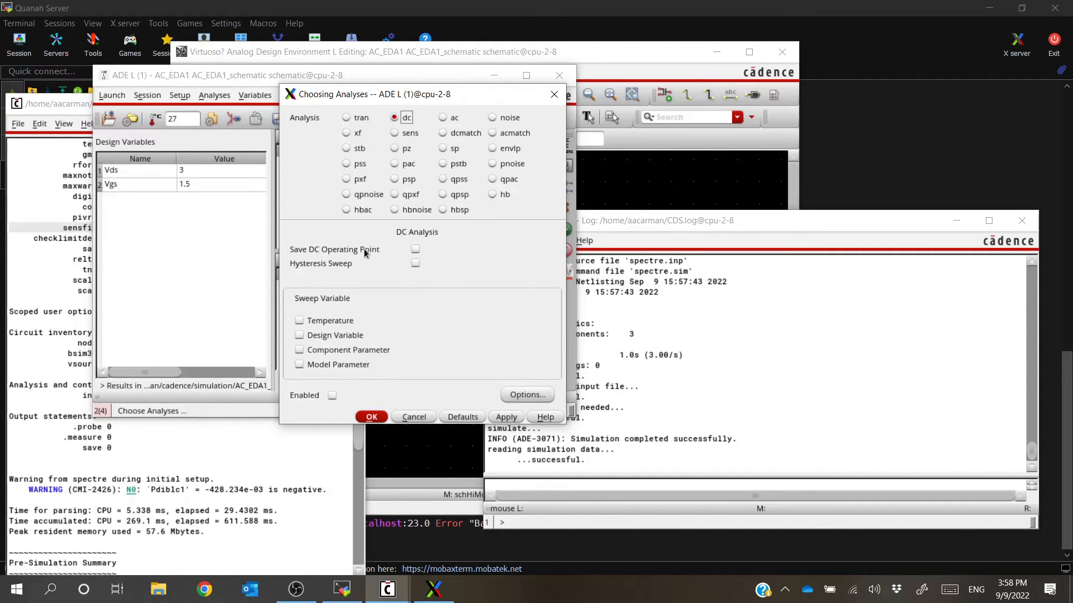
click(415, 249)
click(371, 418)
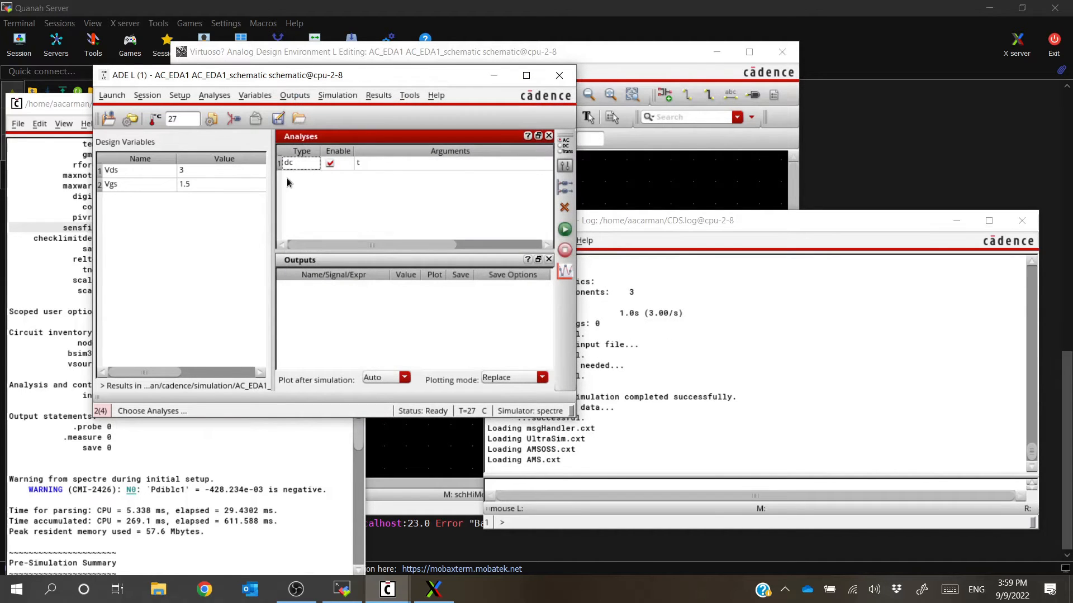
Netlist and run the simulation with the dc analysis, then bring forward and widen the spectre.out output window
click(330, 168)
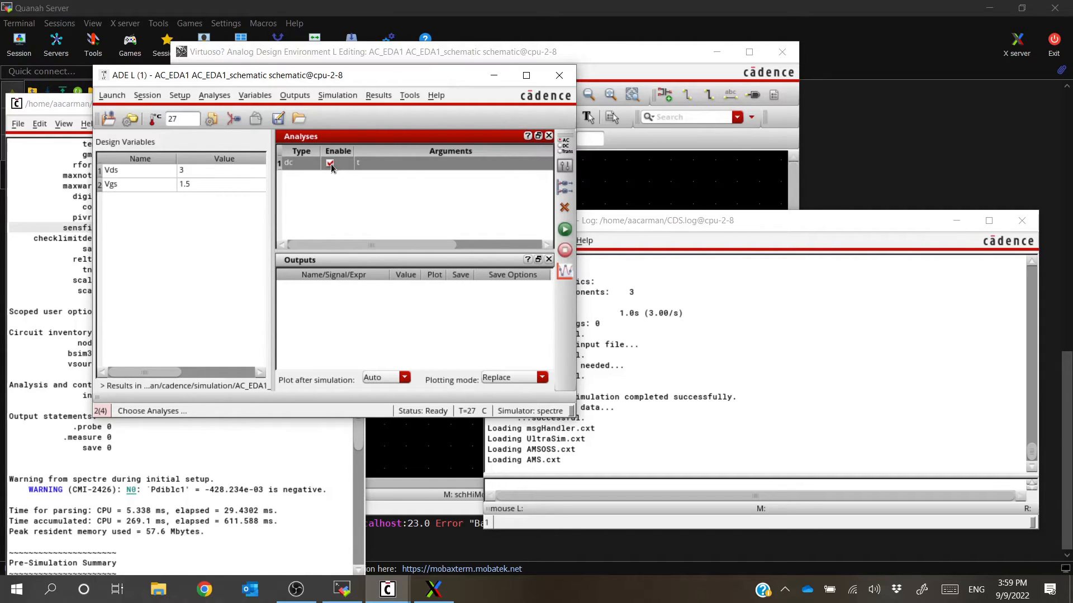
click(566, 230)
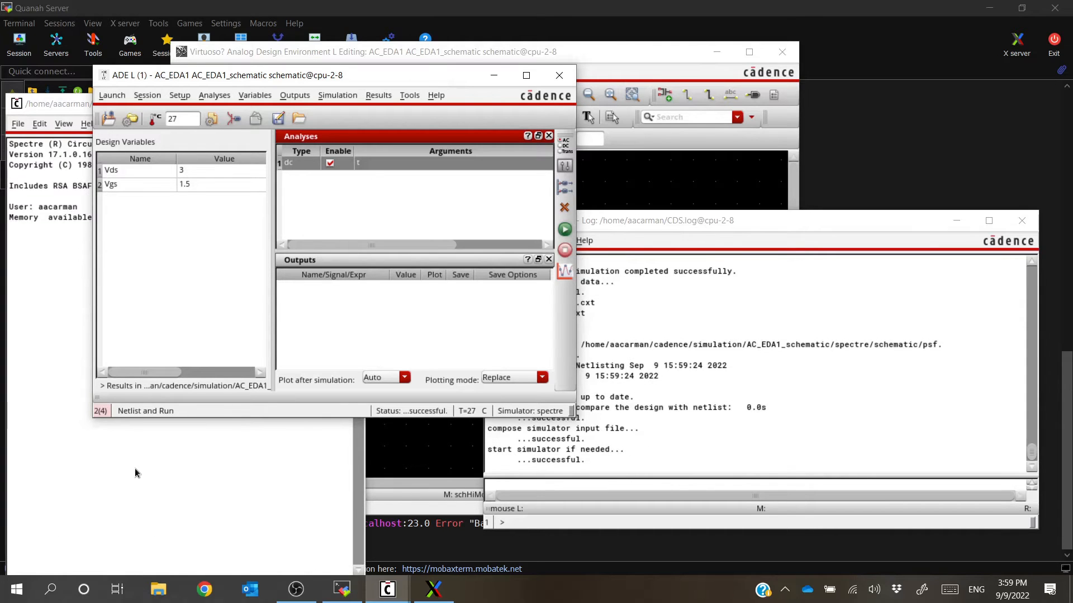
click(44, 105)
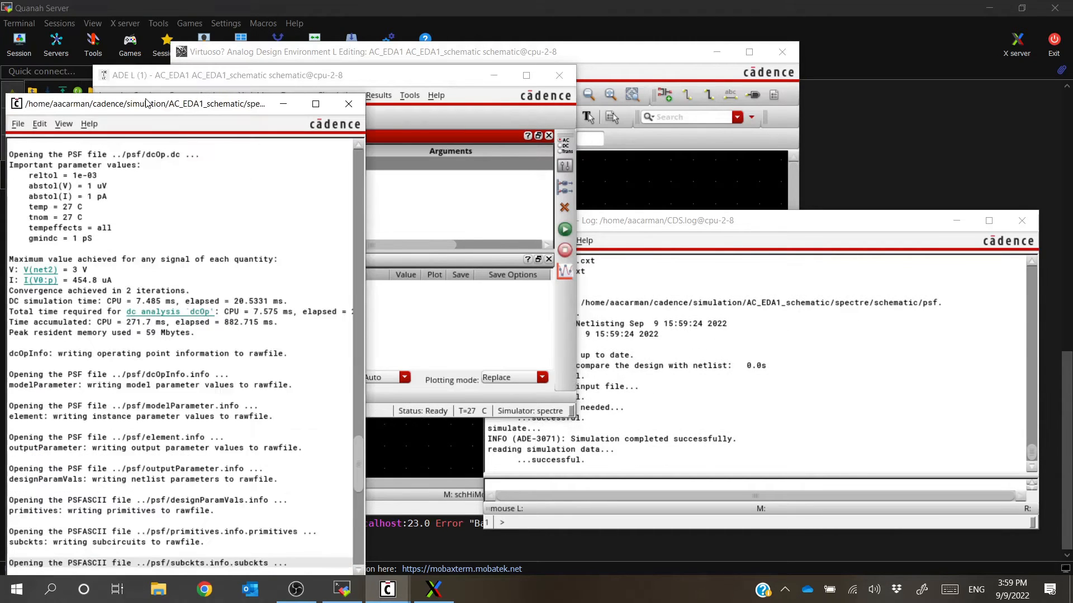
drag(146, 102, 171, 66)
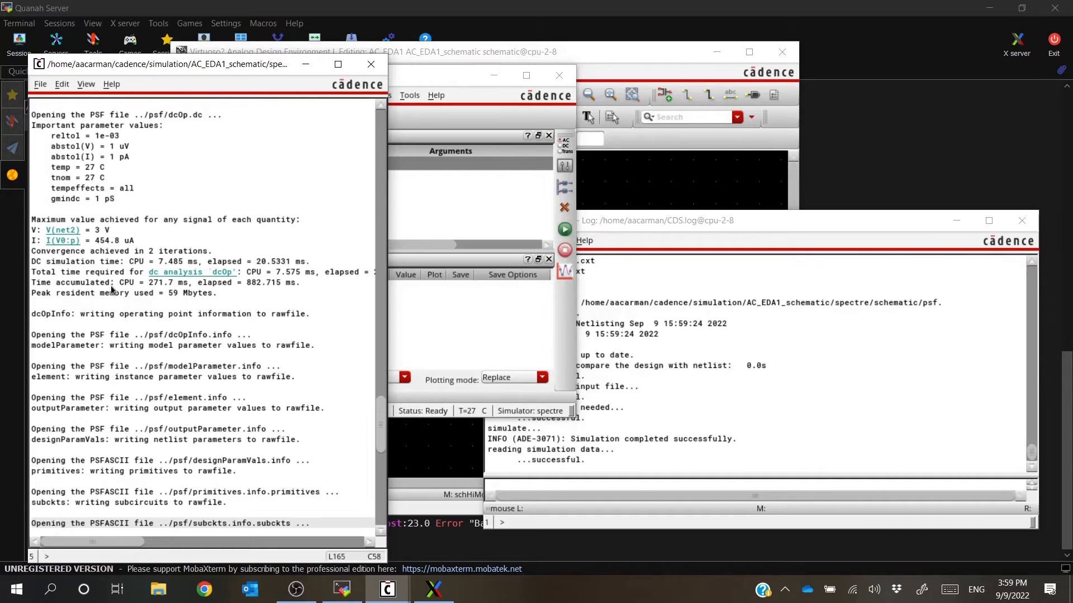
scroll(109, 281, up, 3)
scroll(113, 280, up, 2)
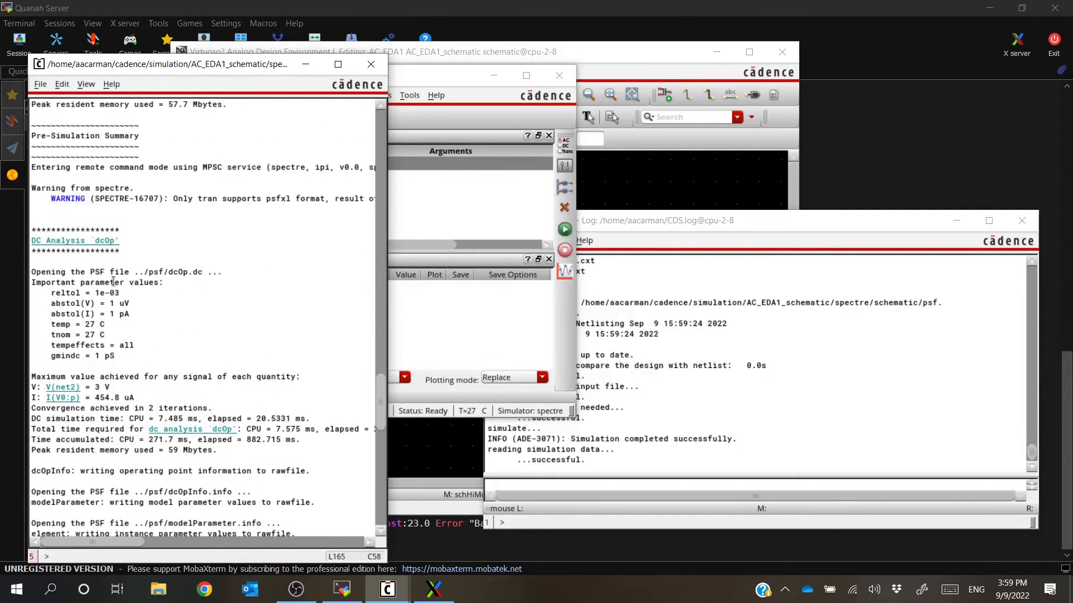
scroll(113, 281, down, 2)
drag(386, 150, 548, 146)
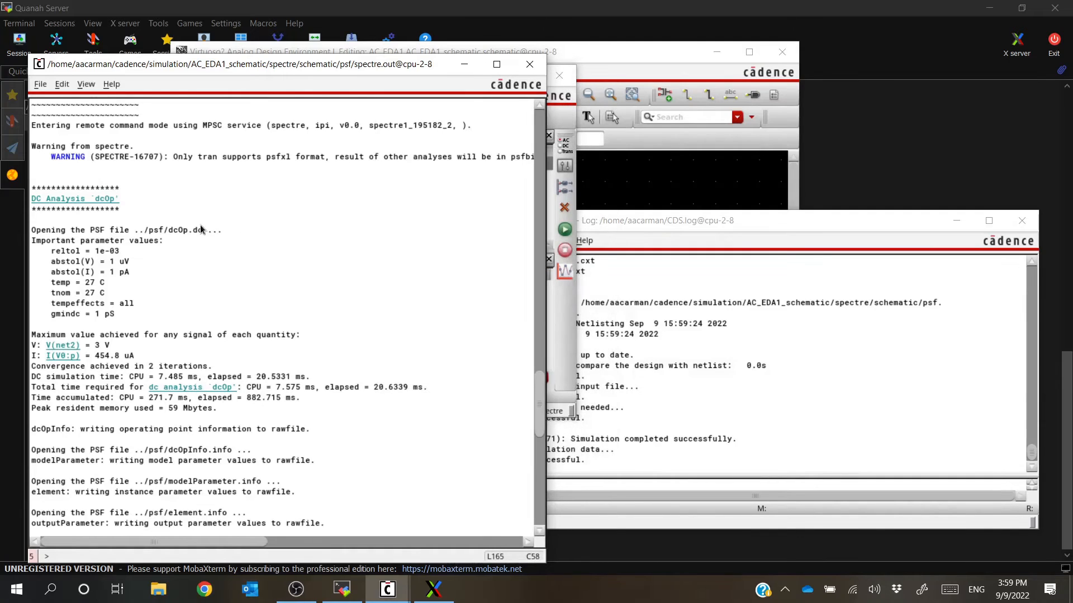
Examine the dcOp maximum signal values, convergence and simulation time in spectre.out, and the completion status in the Virtuoso log
scroll(182, 241, down, 1)
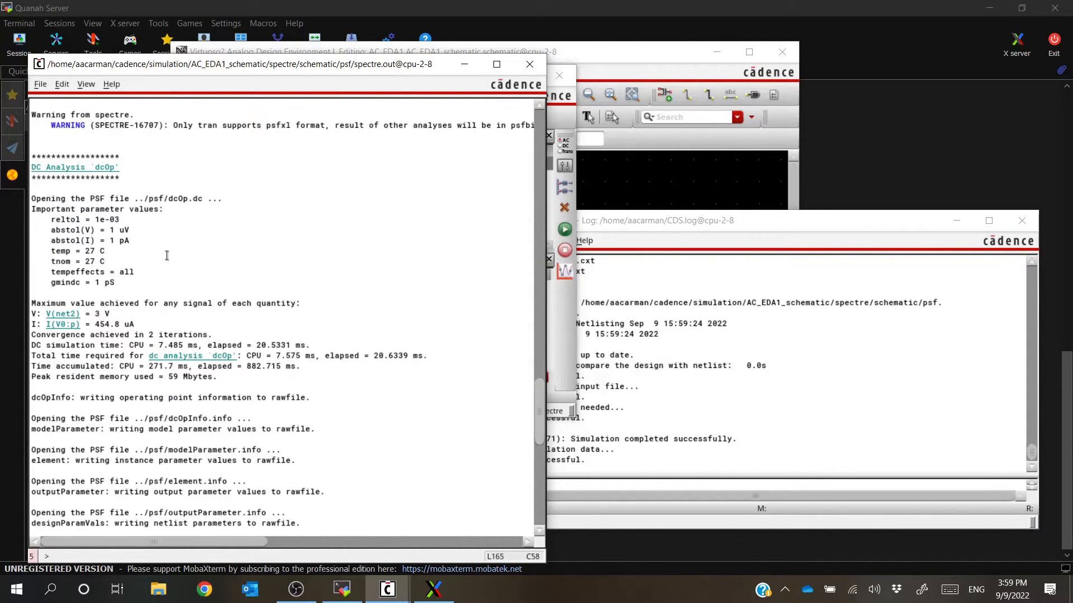
scroll(166, 255, down, 3)
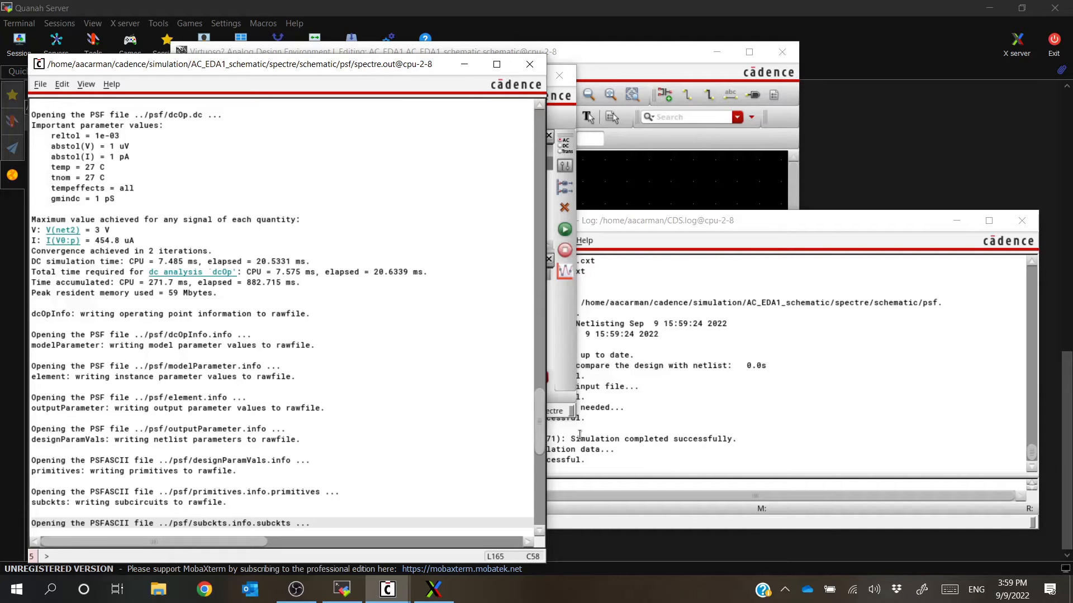
scroll(104, 453, up, 2)
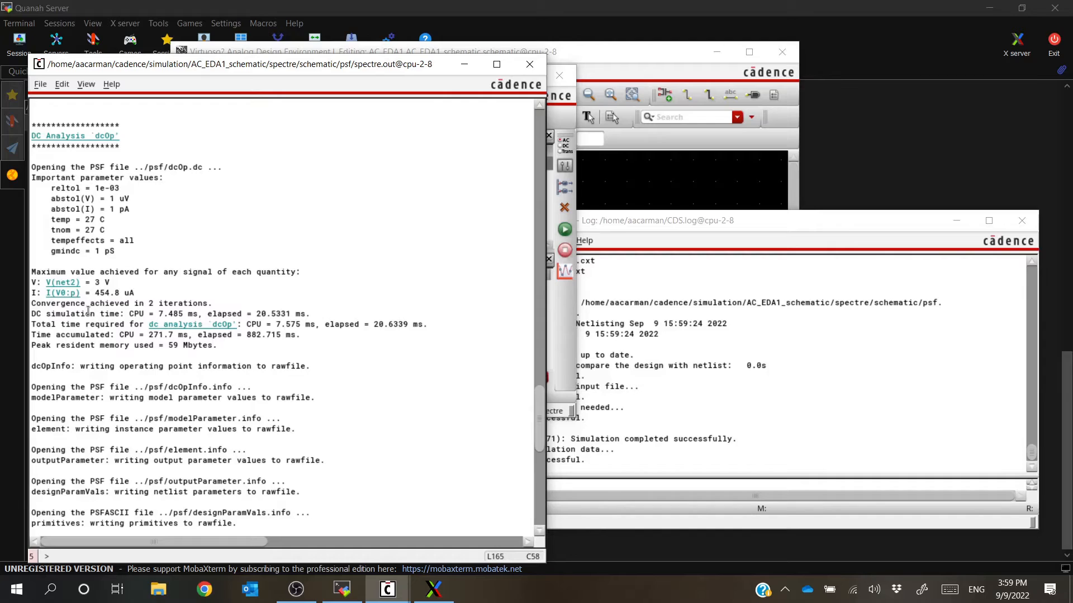
drag(33, 305, 308, 314)
click(217, 303)
click(307, 314)
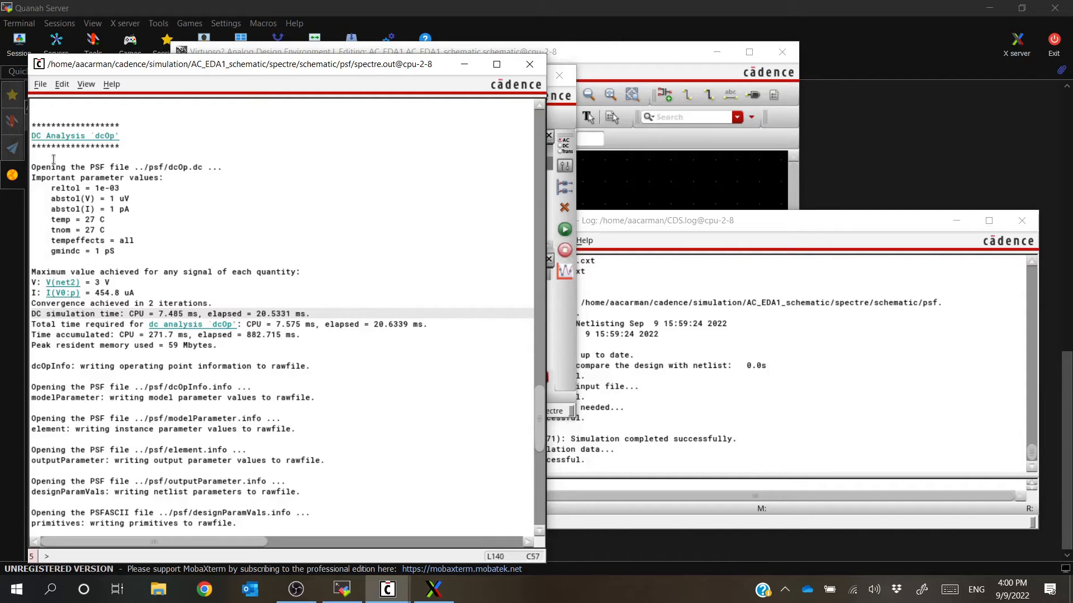
click(703, 447)
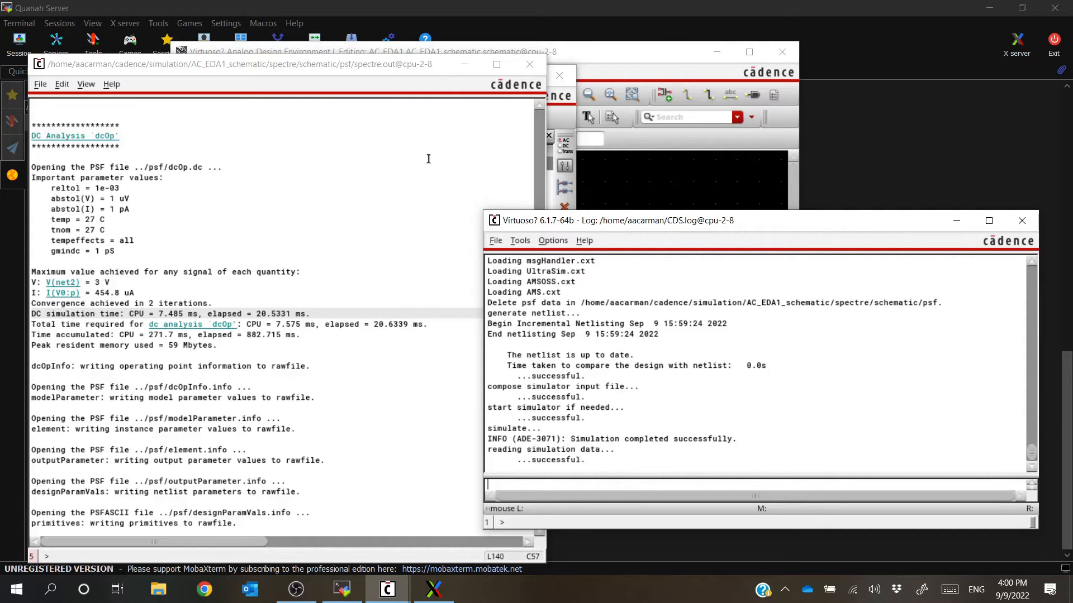
Move and narrow the spectre.out and Virtuoso log windows so that the ADE L window and the schematic are uncovered
drag(673, 221, 655, 244)
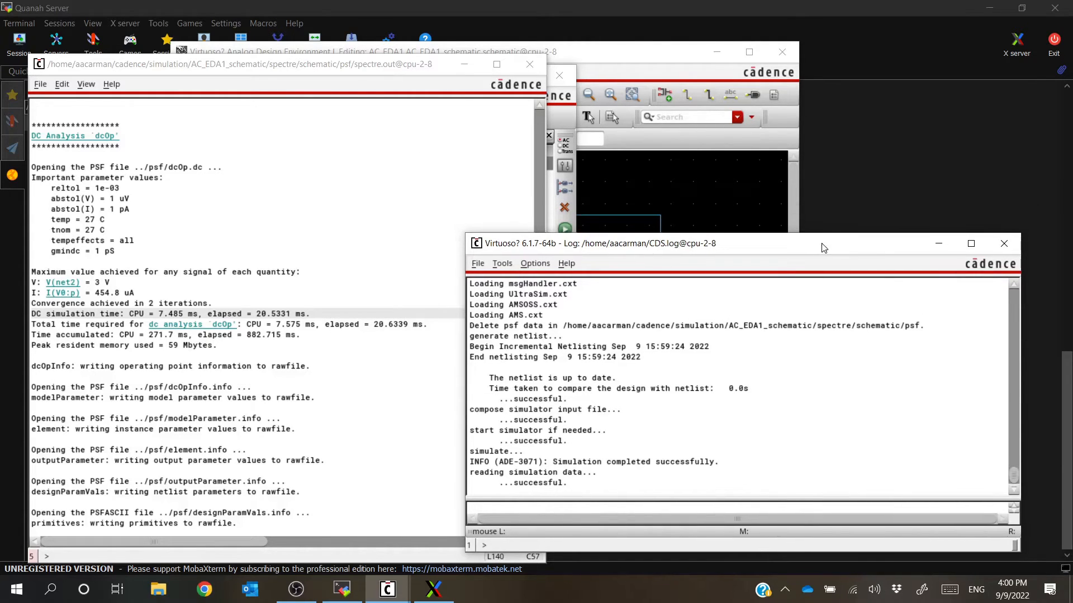
drag(334, 66, 254, 57)
drag(459, 176, 196, 176)
click(336, 82)
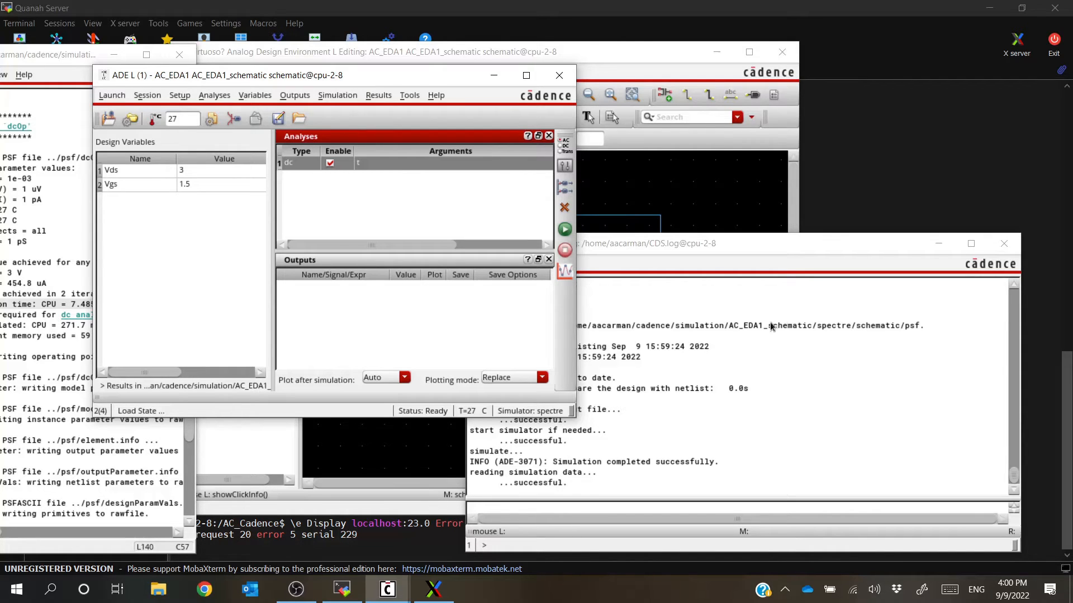
drag(719, 244, 787, 227)
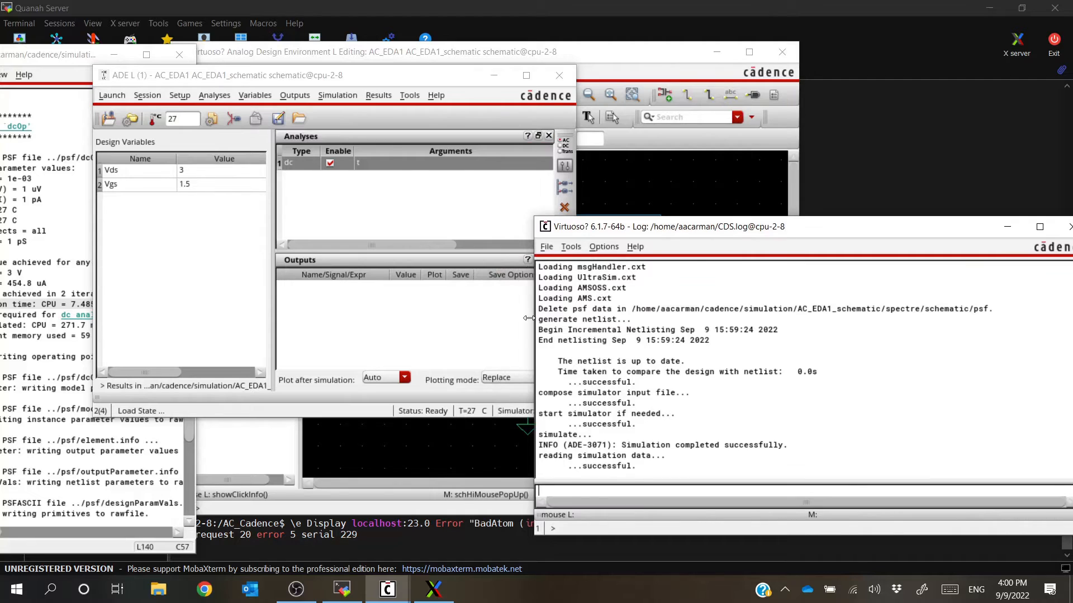
drag(532, 321, 700, 321)
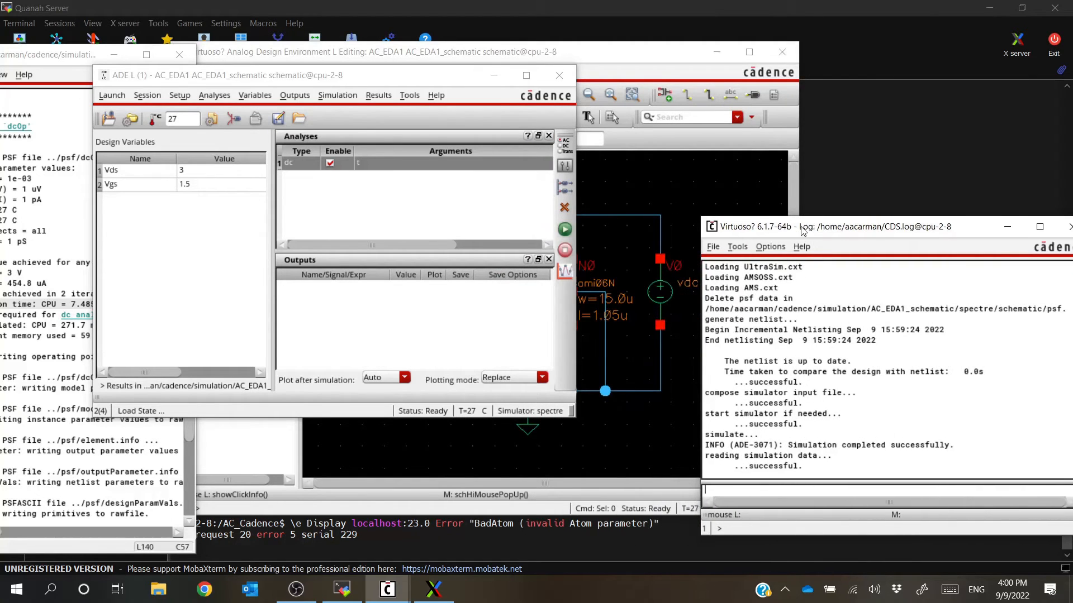
drag(801, 234, 784, 264)
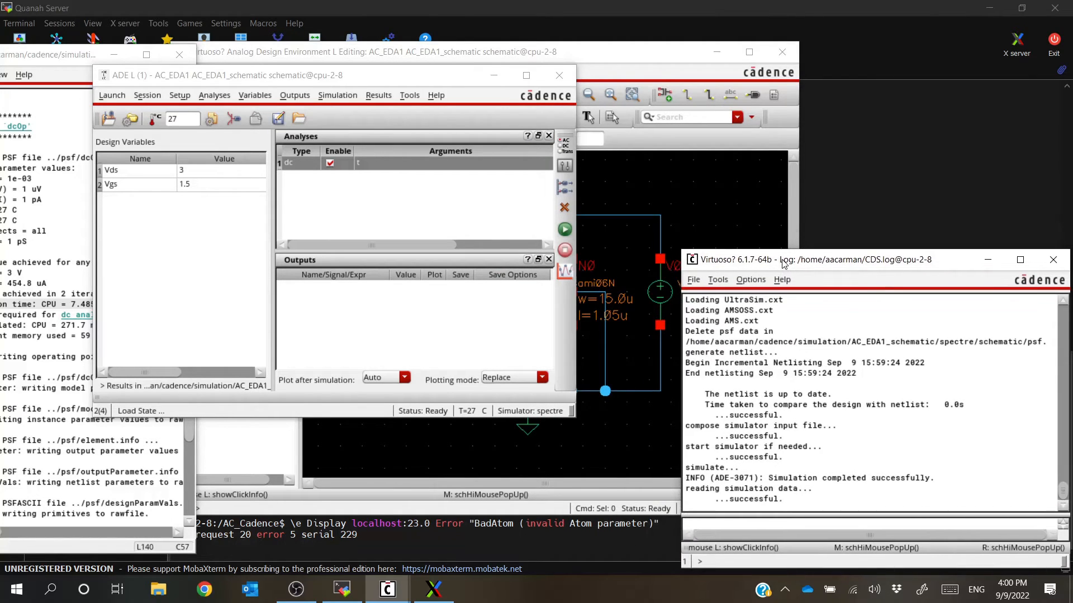
click(379, 96)
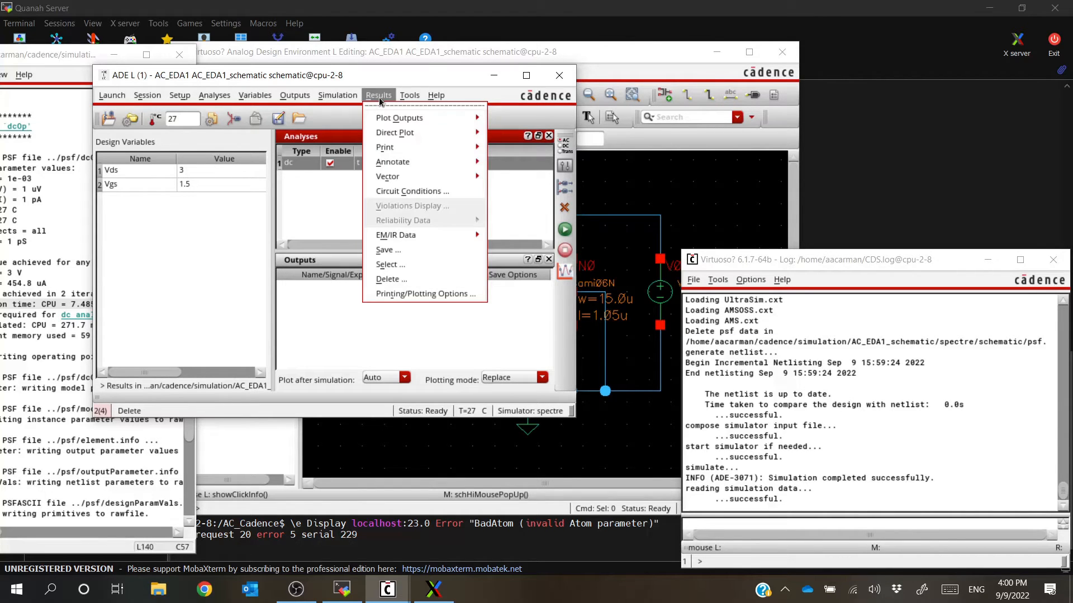
mouse_move(409, 136)
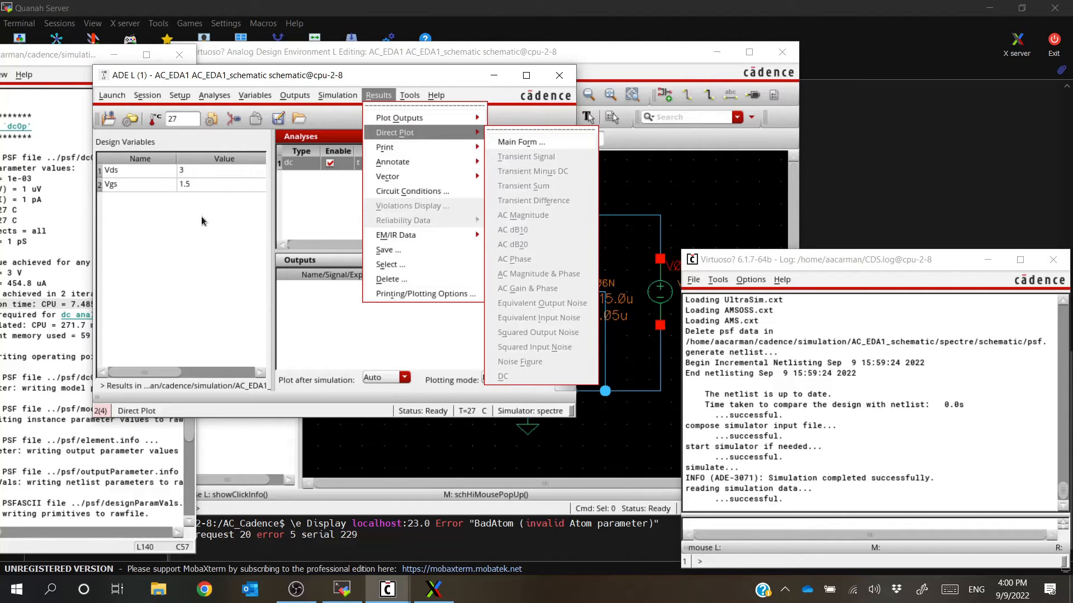
click(211, 252)
Print the DC node voltage of the net between source V1 and the transistor gate, then close the Results Display Window
click(386, 96)
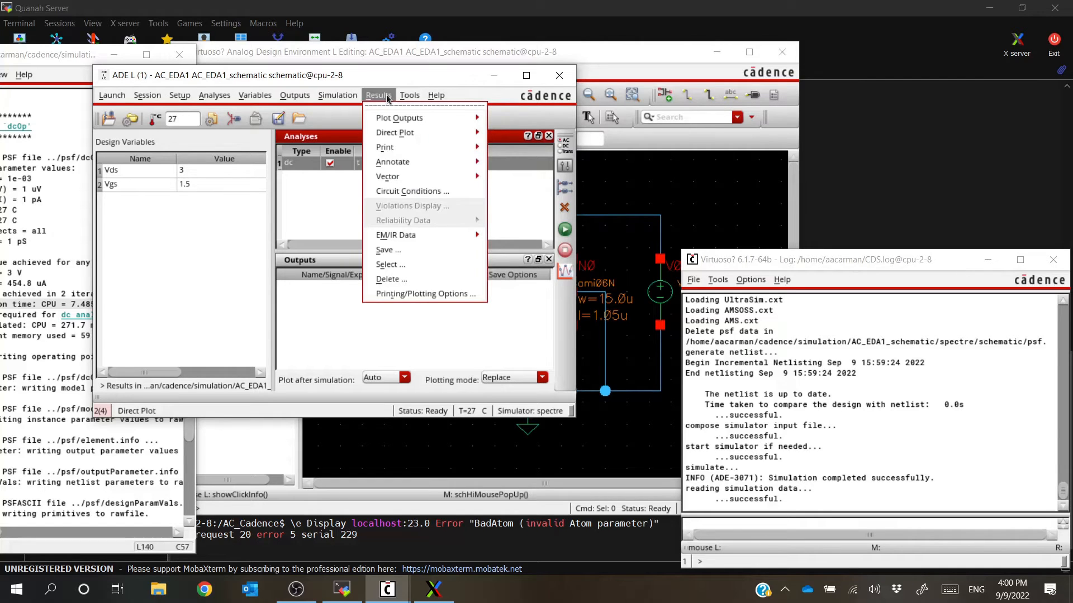
mouse_move(387, 152)
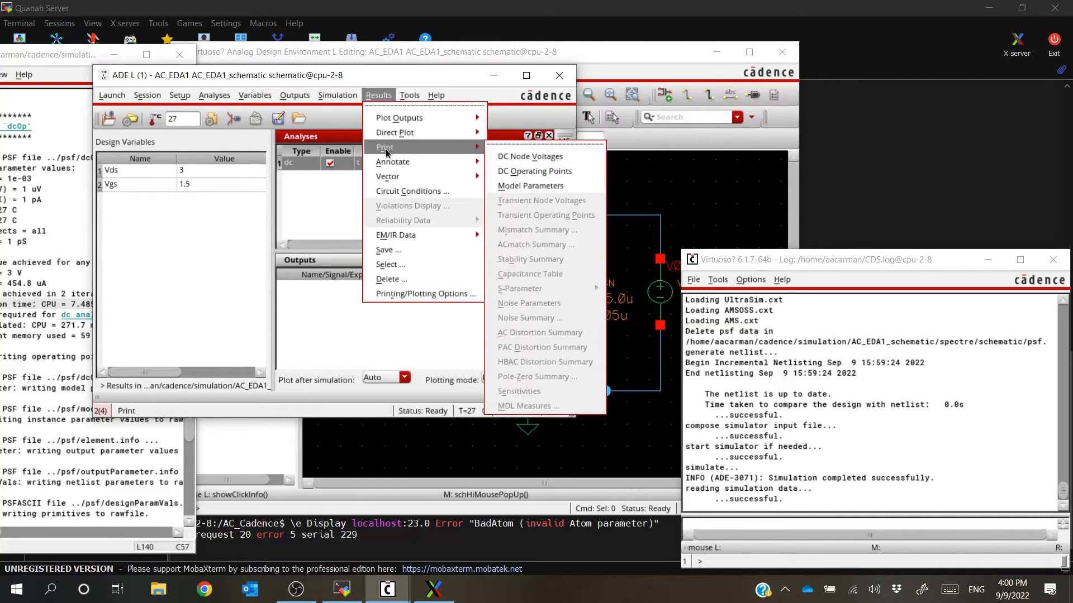
click(501, 156)
drag(223, 212, 260, 109)
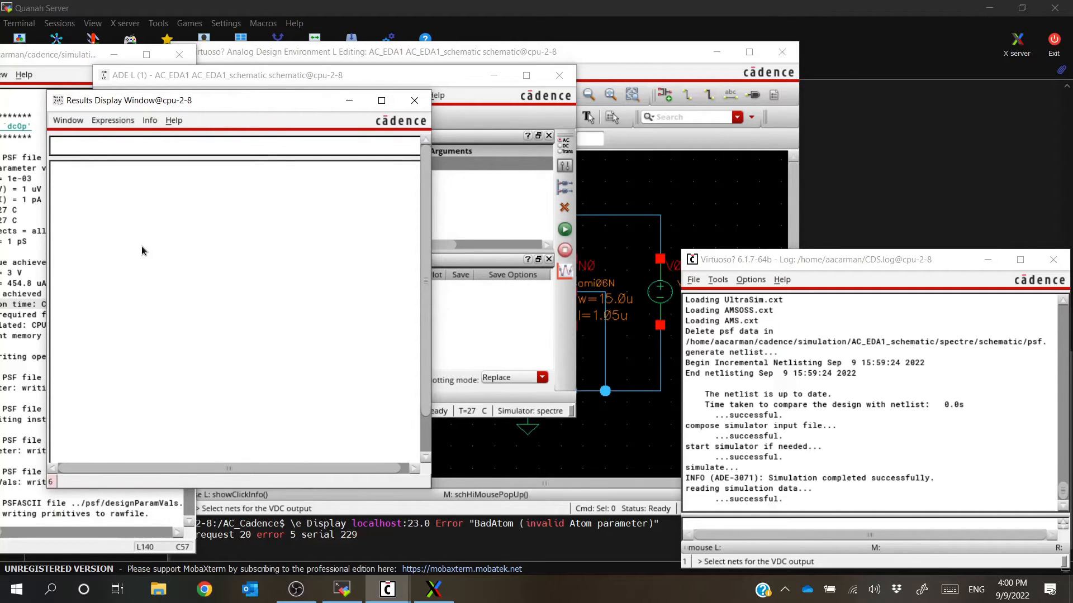
click(581, 54)
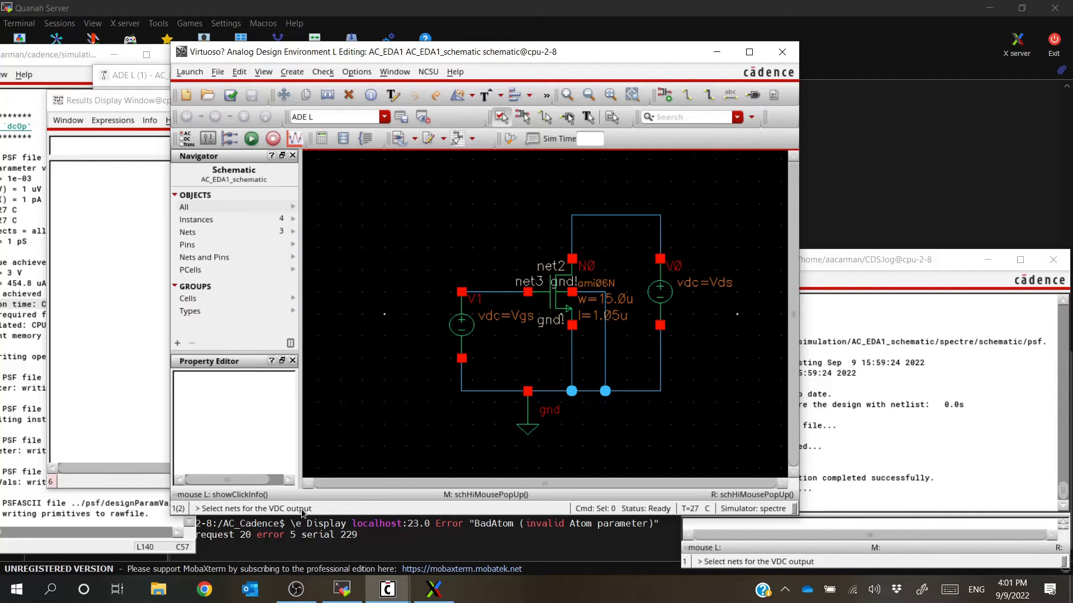
click(496, 296)
click(111, 230)
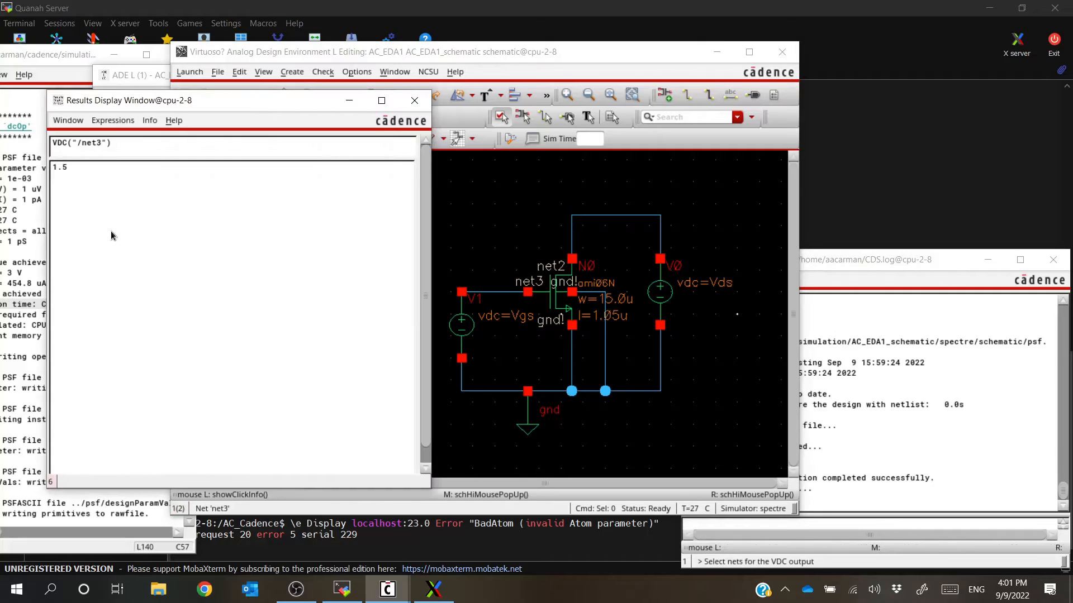
click(74, 167)
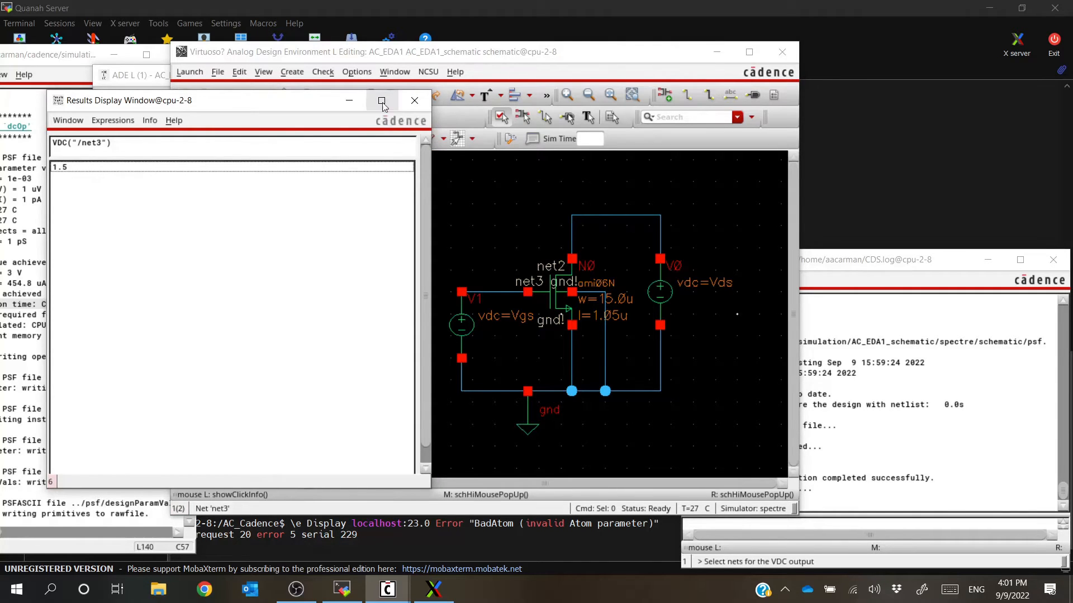
click(413, 101)
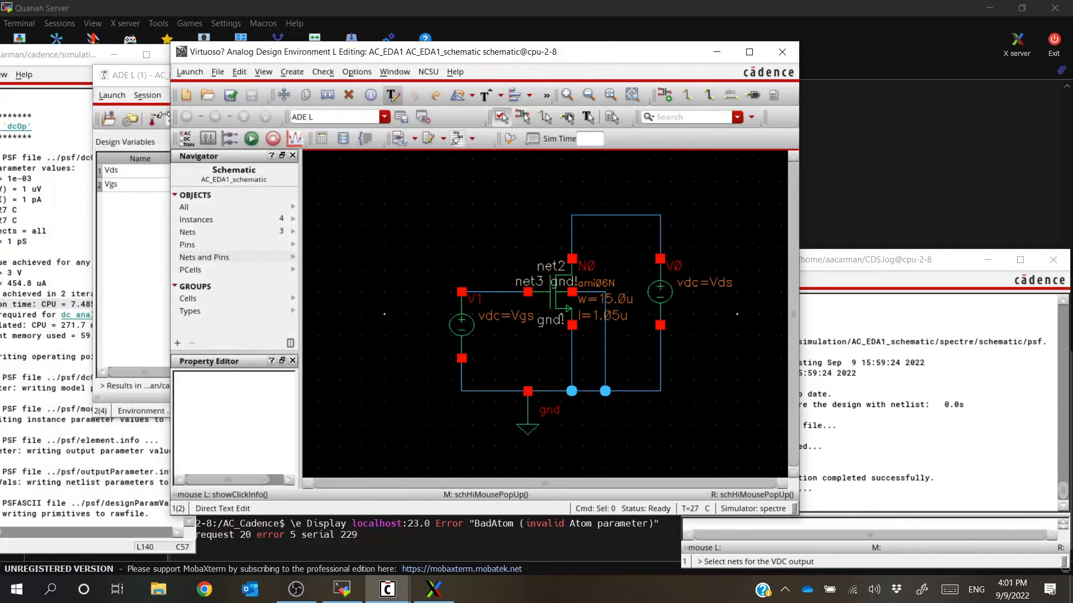
Annotate the DC node voltages from the ADE L results onto the schematic and bring the schematic window forward
click(138, 78)
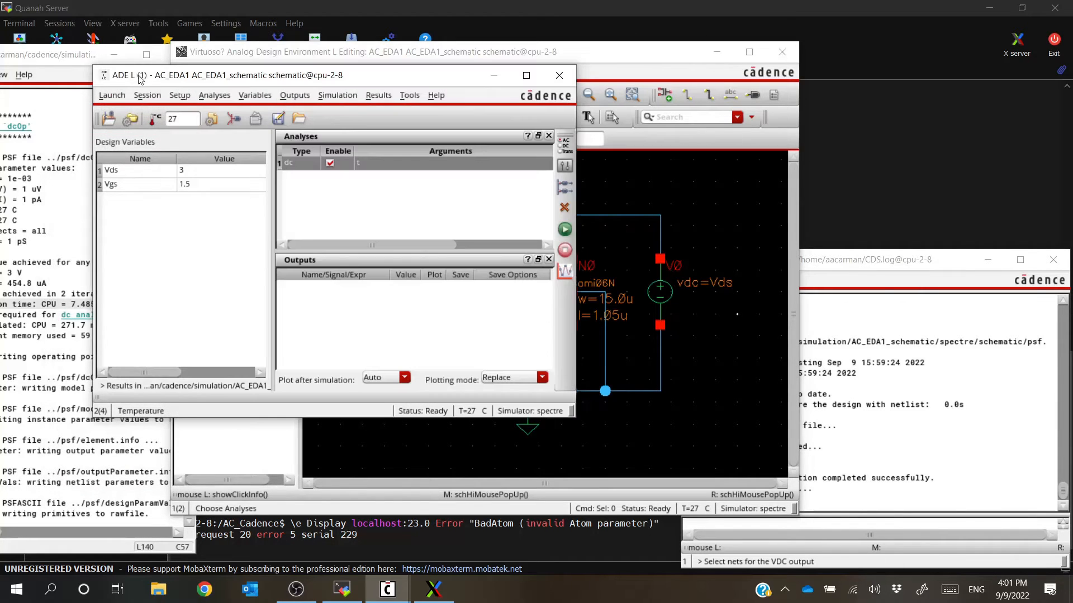
click(374, 96)
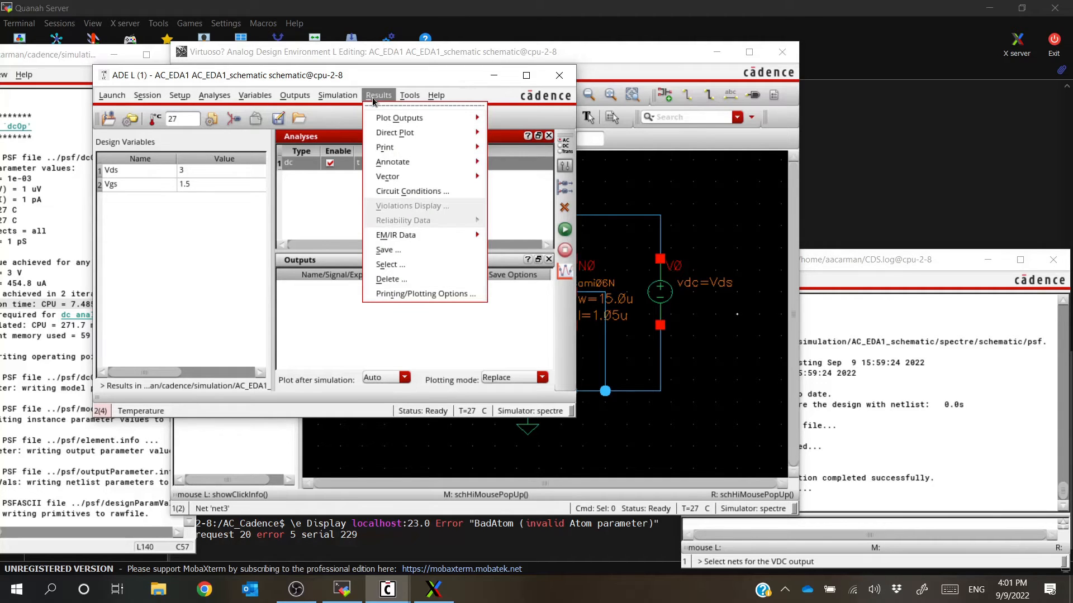
mouse_move(399, 163)
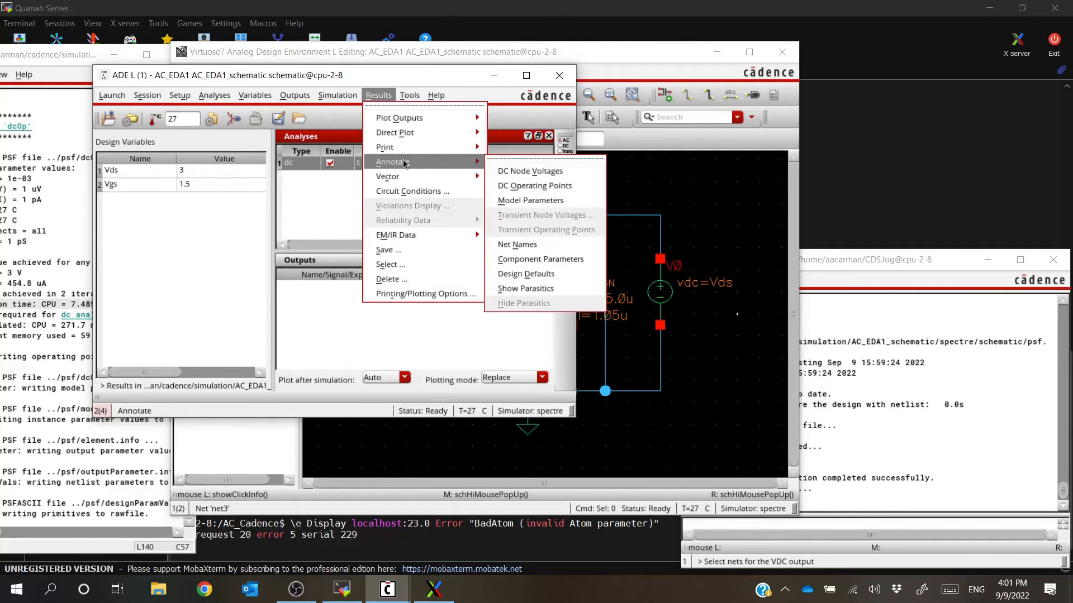
click(517, 172)
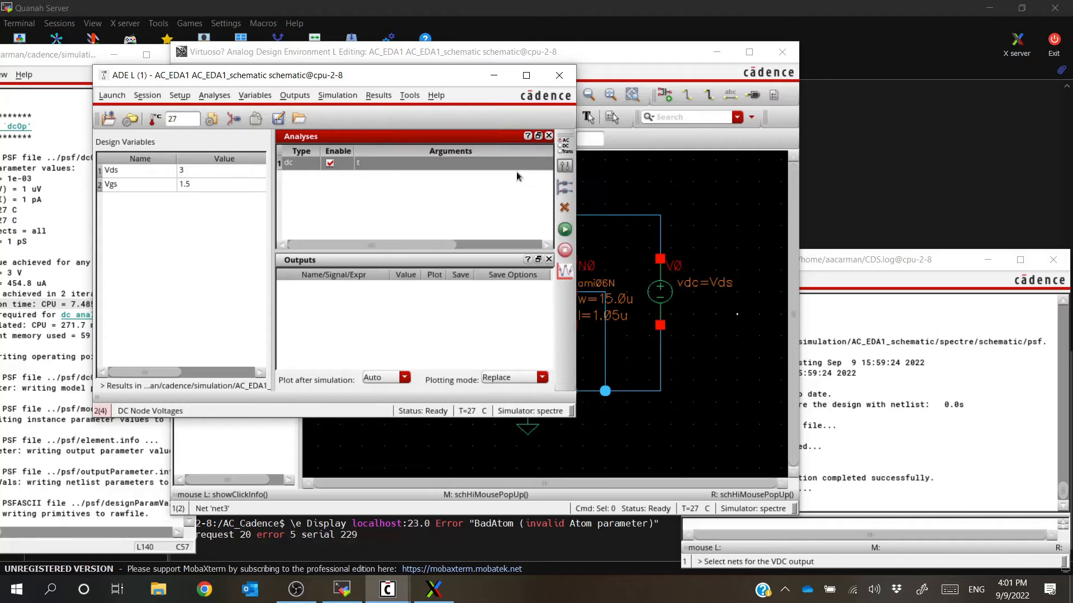
click(645, 54)
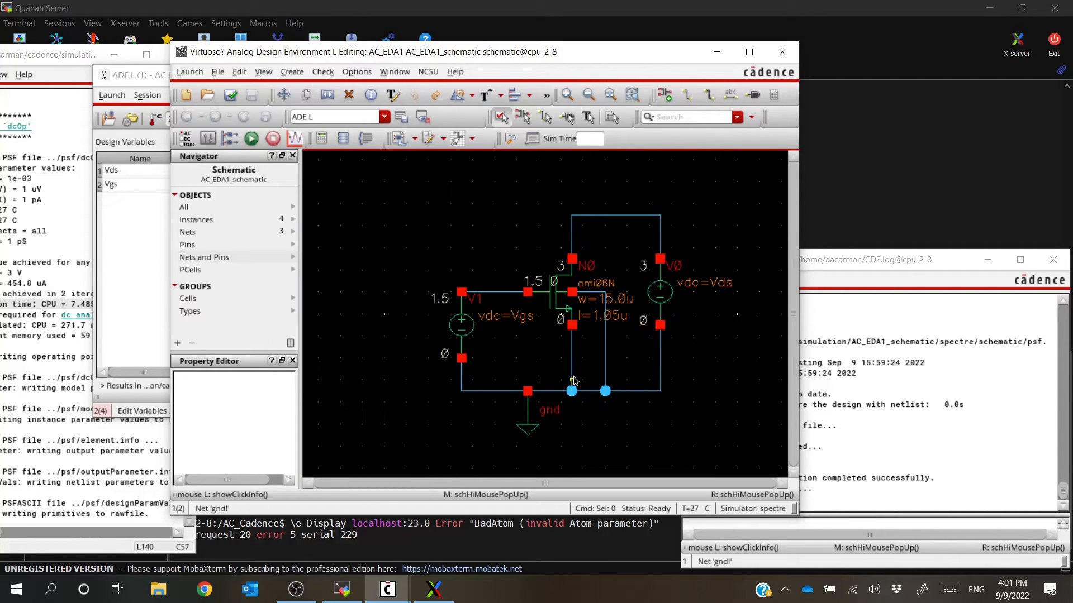
Return to the ADE L window and open the choices for annotating simulation results on the schematic
click(148, 80)
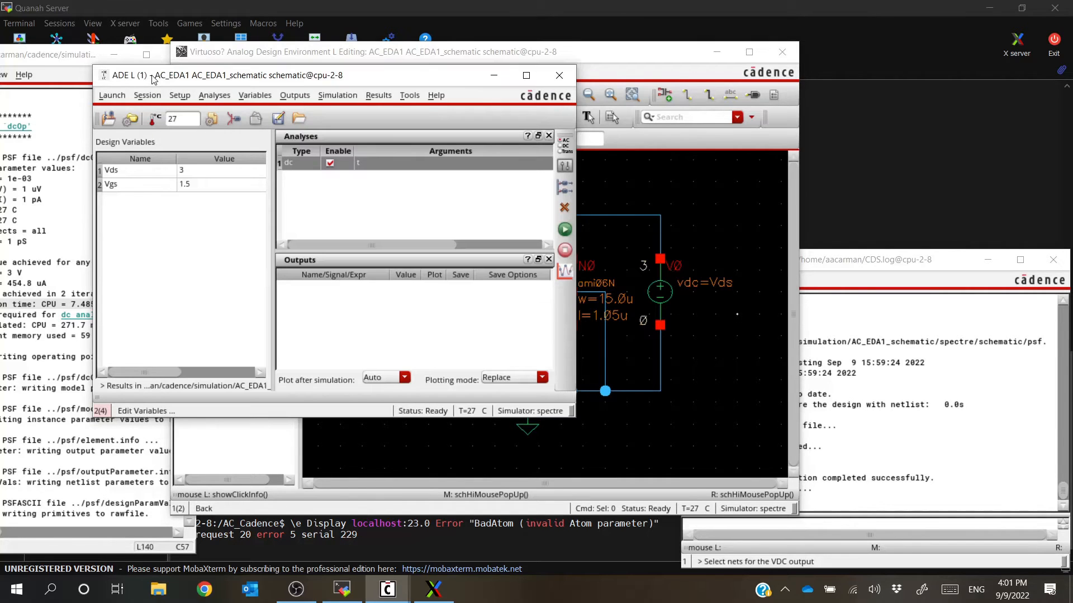
click(380, 98)
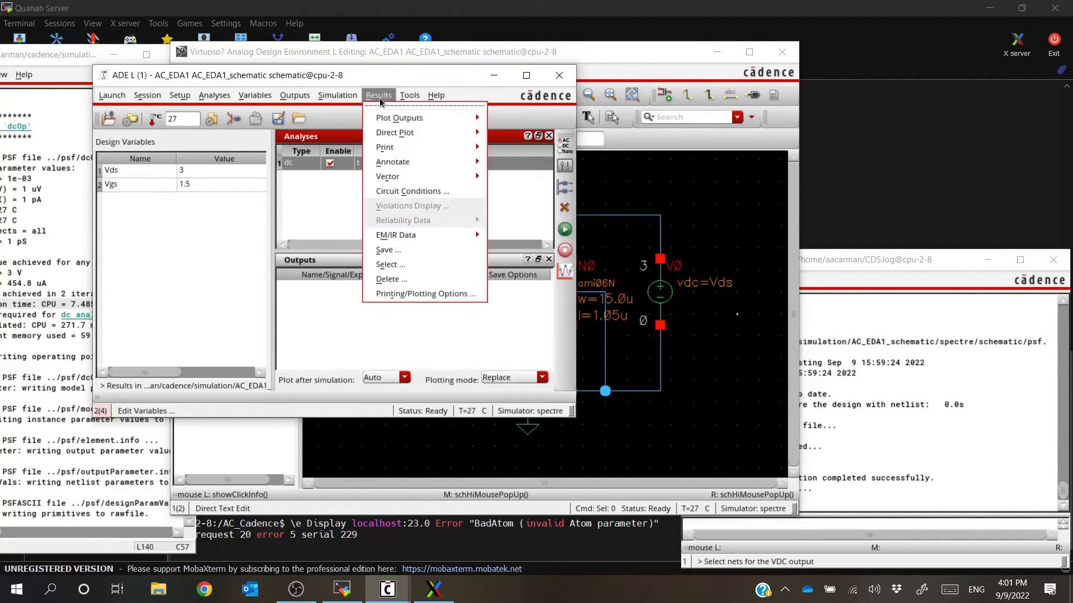
mouse_move(483, 163)
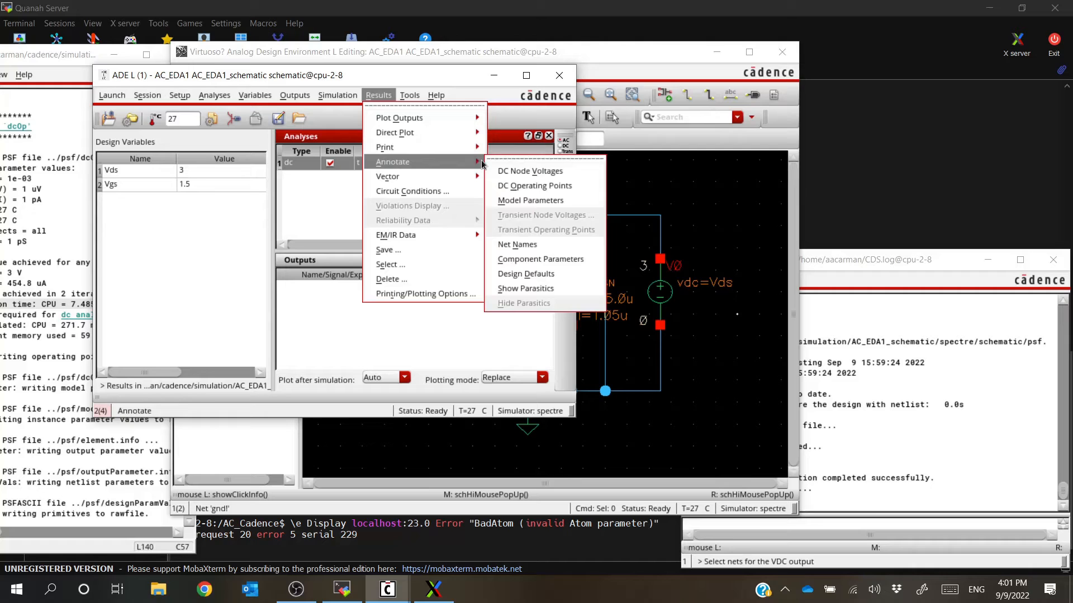
Annotate the schematic with its DC operating points for viewing, and replace them with the model parameters
click(531, 186)
click(632, 46)
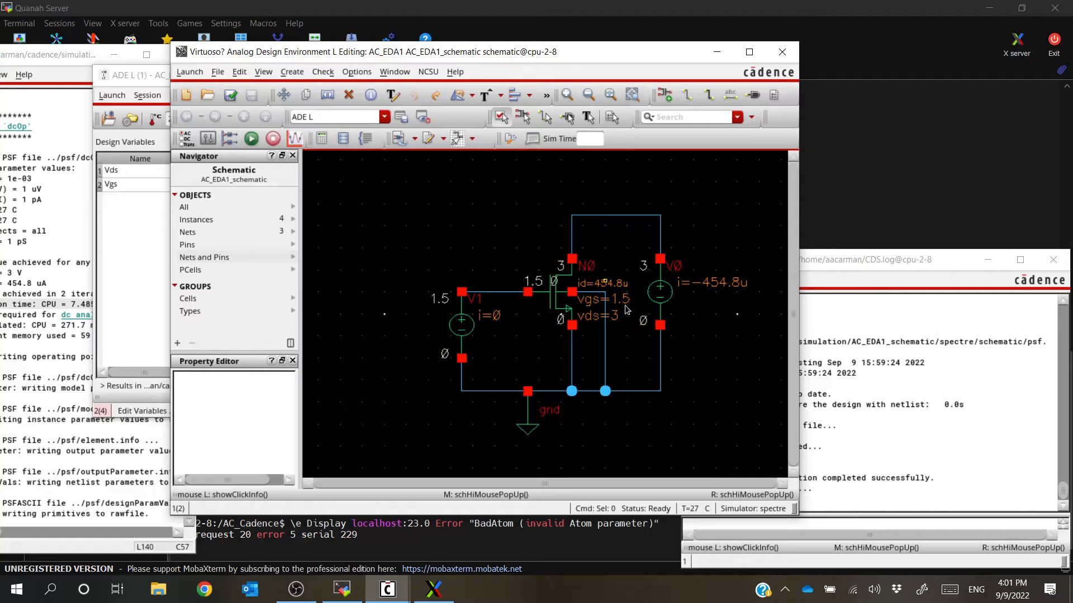
click(142, 76)
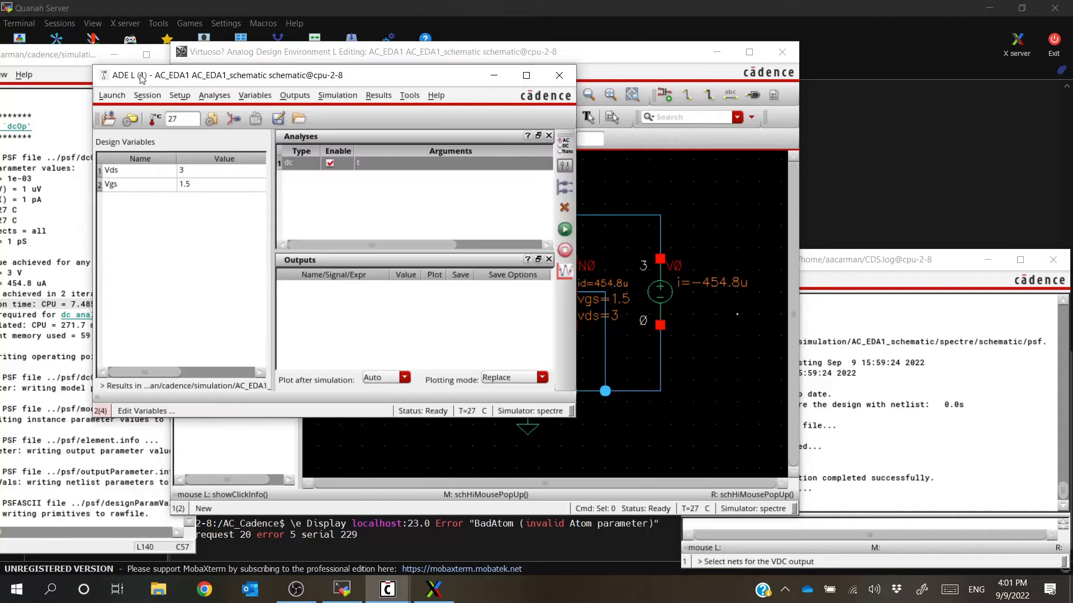
click(374, 96)
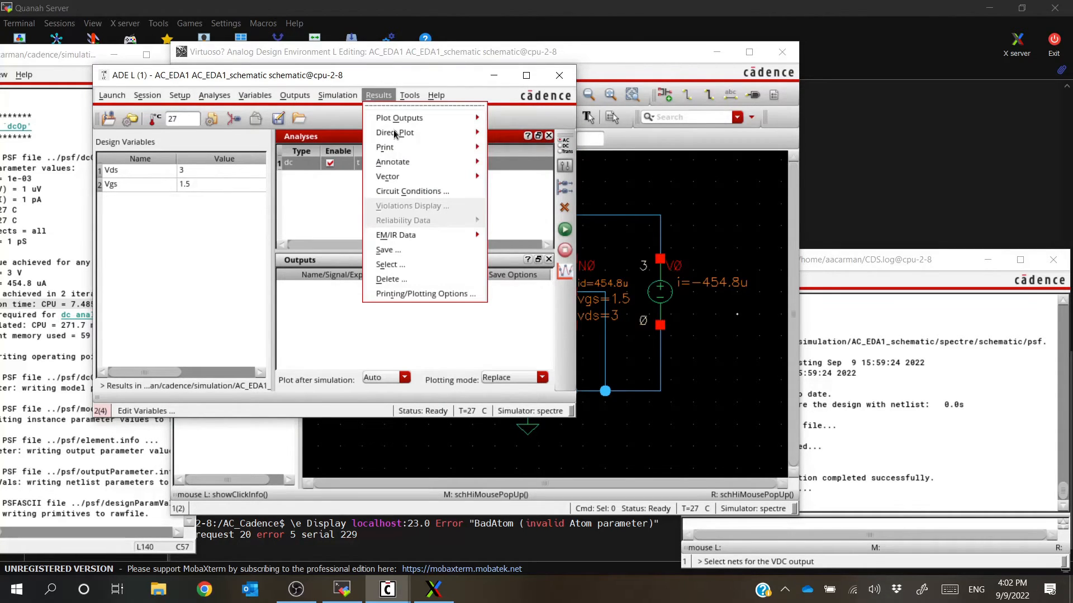
mouse_move(401, 162)
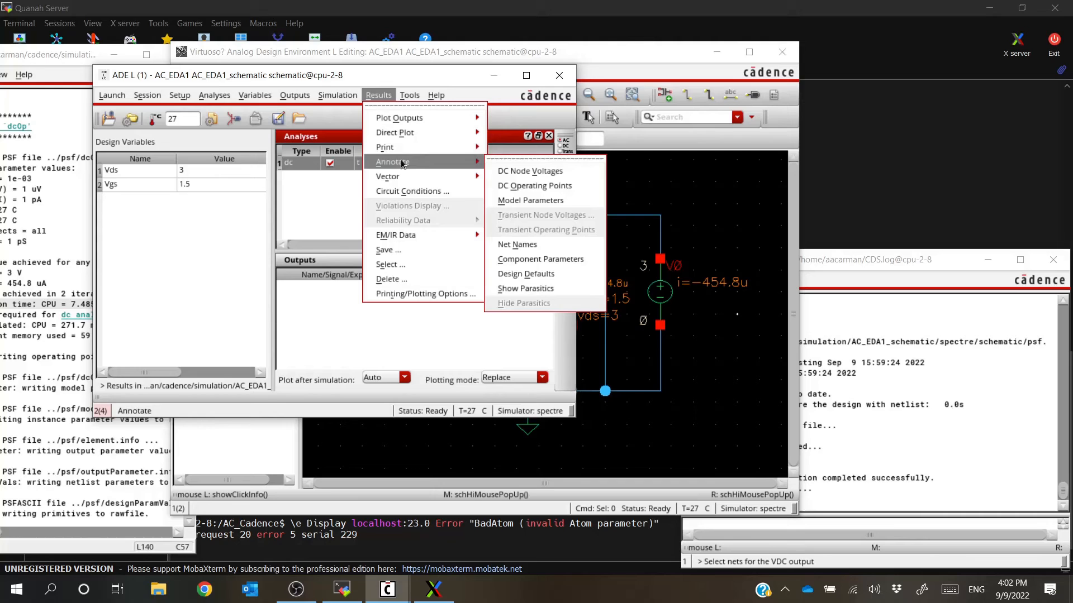
click(529, 201)
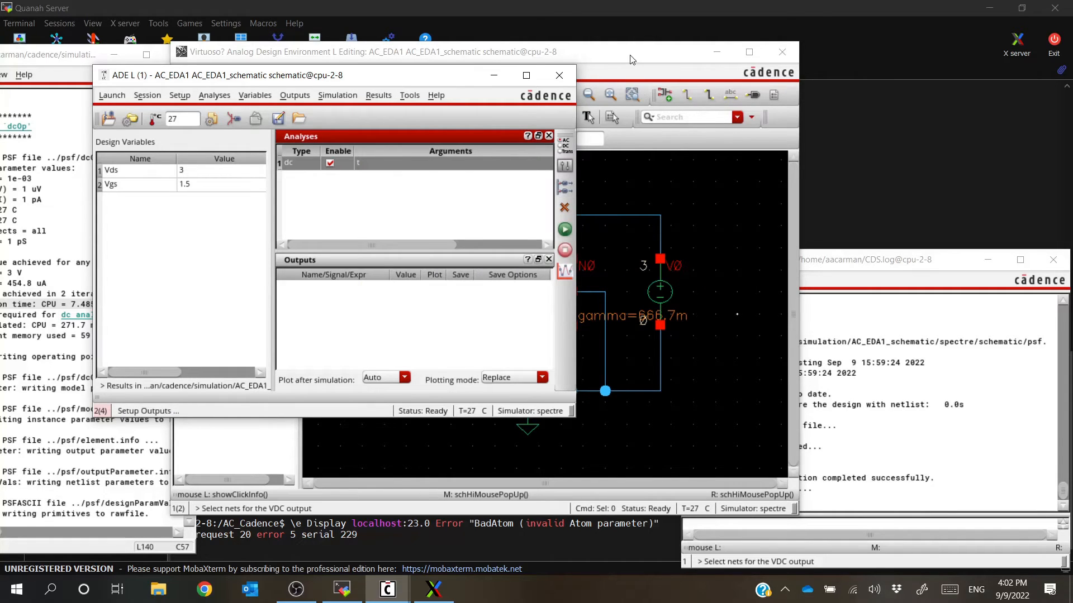
click(639, 93)
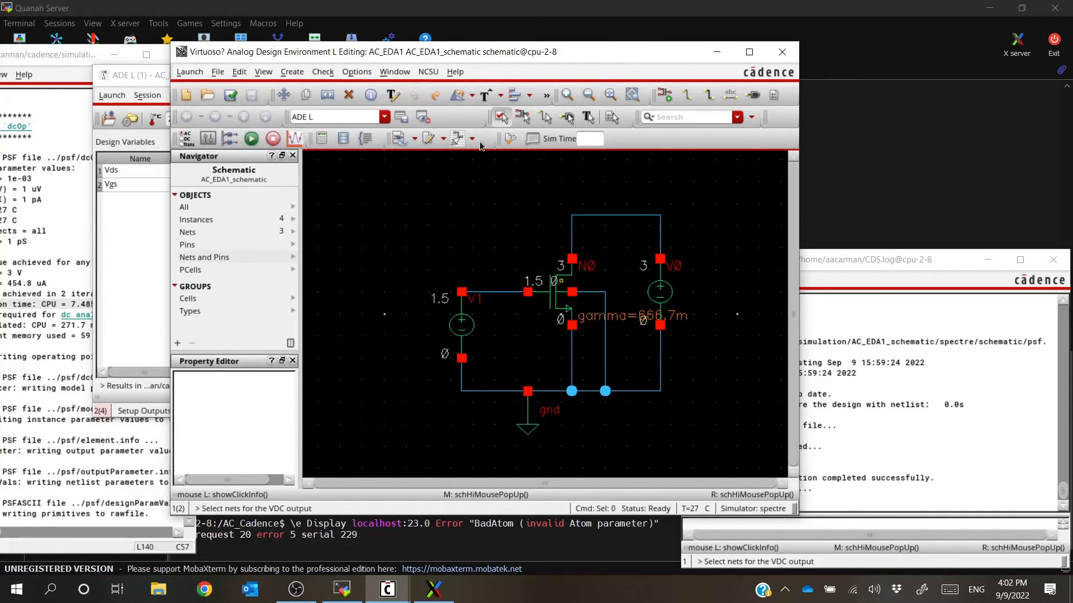
Annotate the schematic with the component parameters and bring the schematic window to the front
click(143, 76)
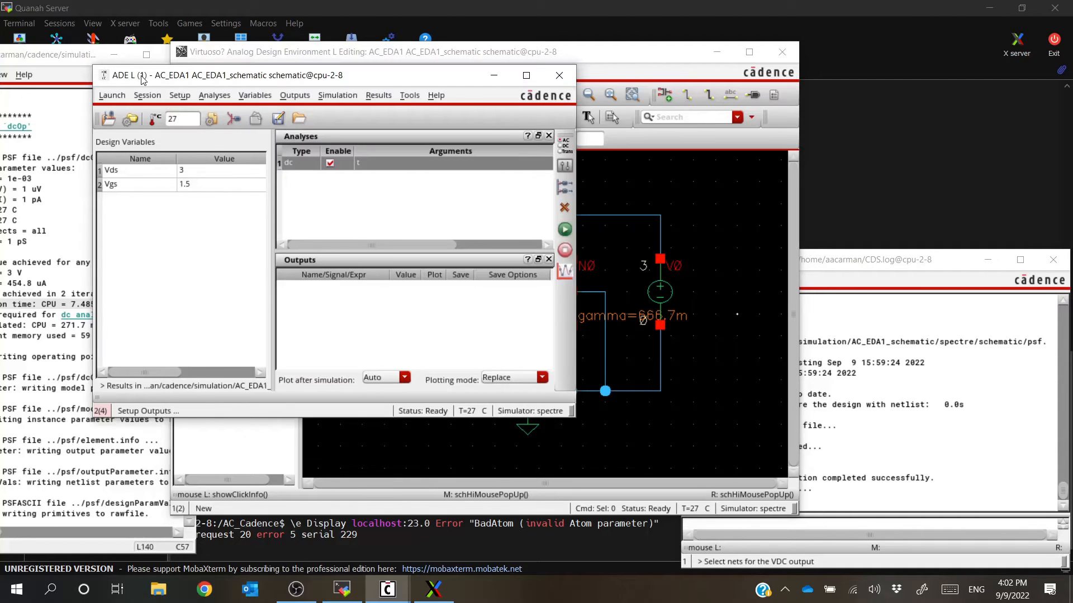
click(378, 95)
mouse_move(405, 166)
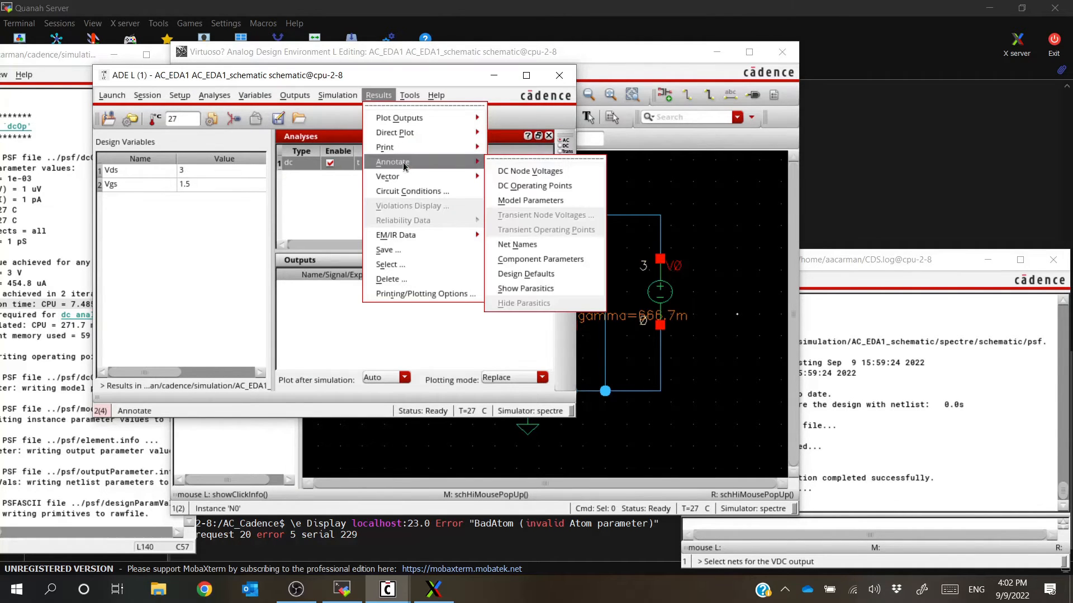
click(540, 259)
click(602, 278)
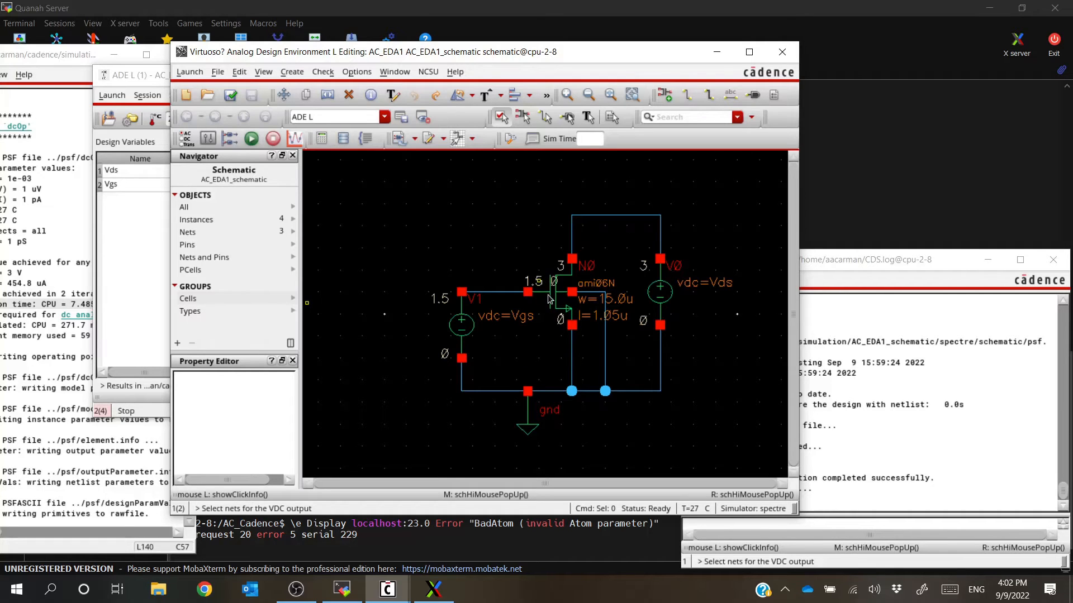
Arrange the ADE L and schematic windows side by side, narrowing the schematic window so neither covers the other
click(121, 263)
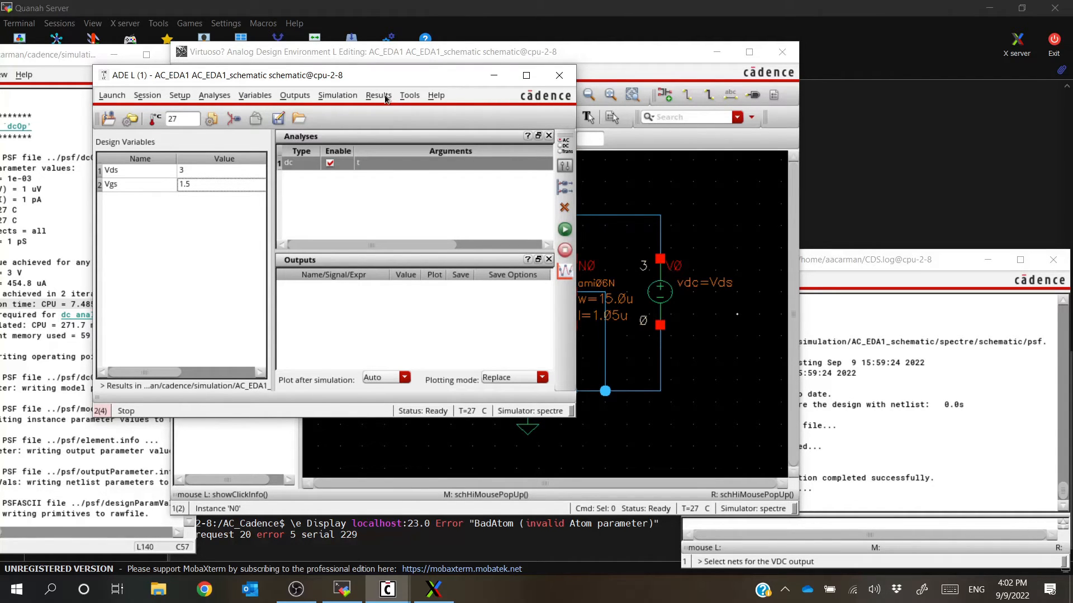
drag(110, 76, 64, 90)
drag(133, 86, 127, 89)
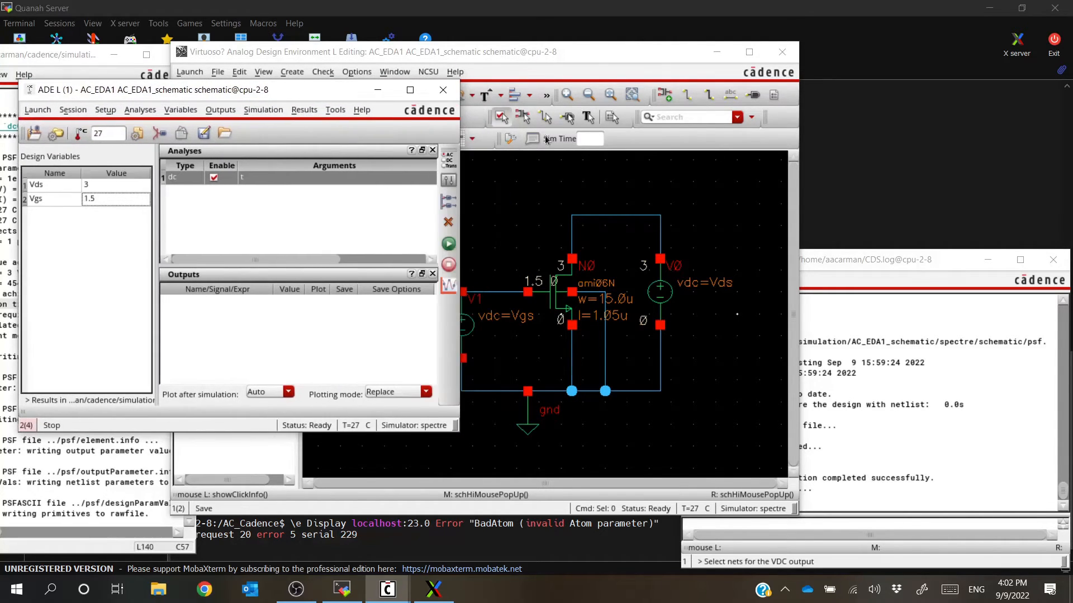
drag(561, 54, 802, 49)
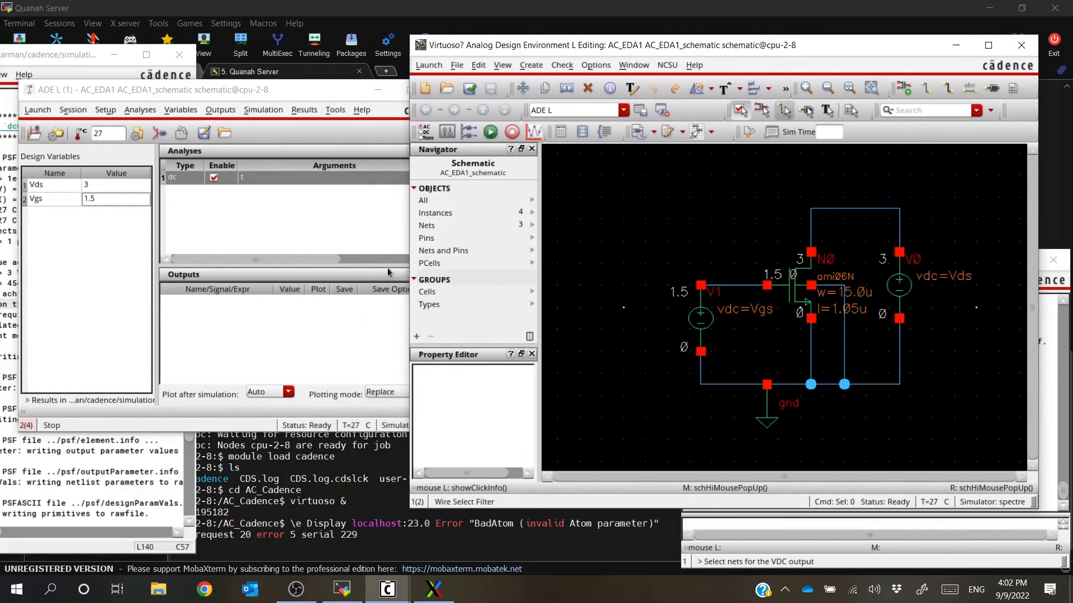
drag(407, 249, 469, 248)
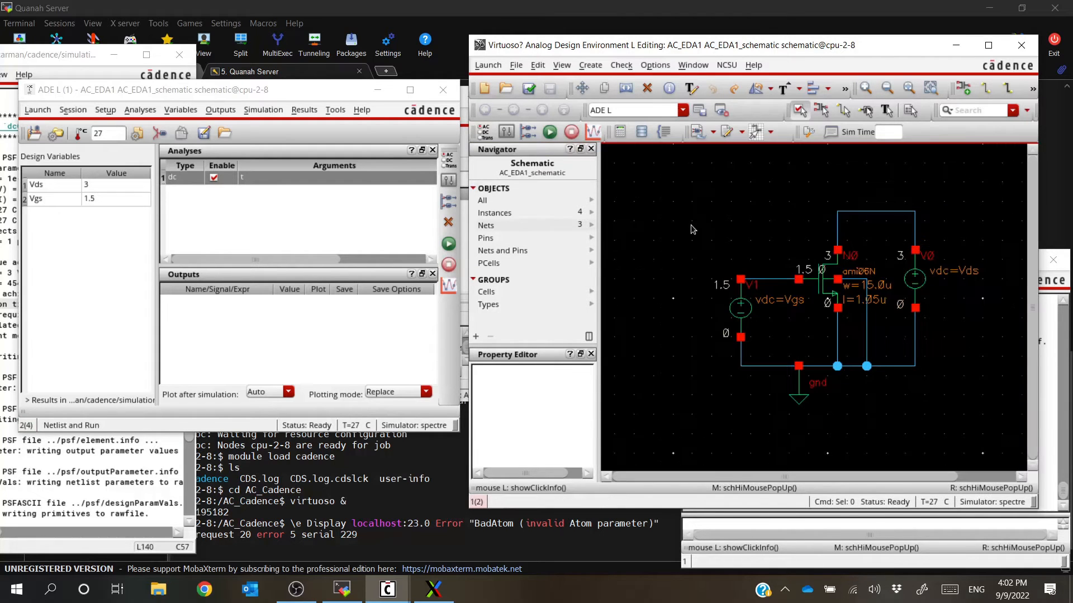
click(298, 94)
click(303, 110)
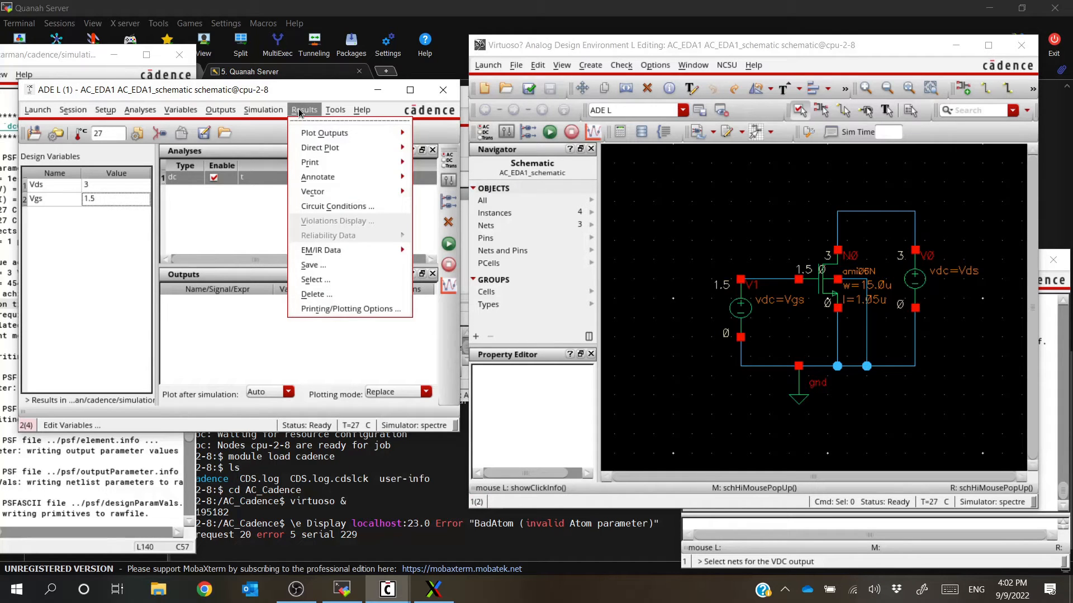
mouse_move(329, 163)
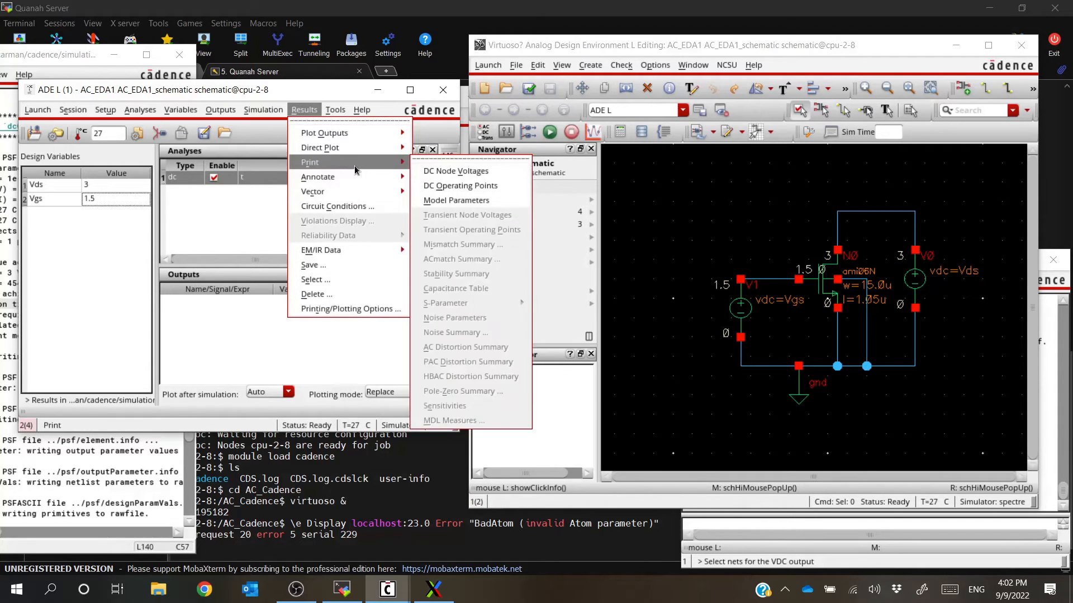
click(458, 190)
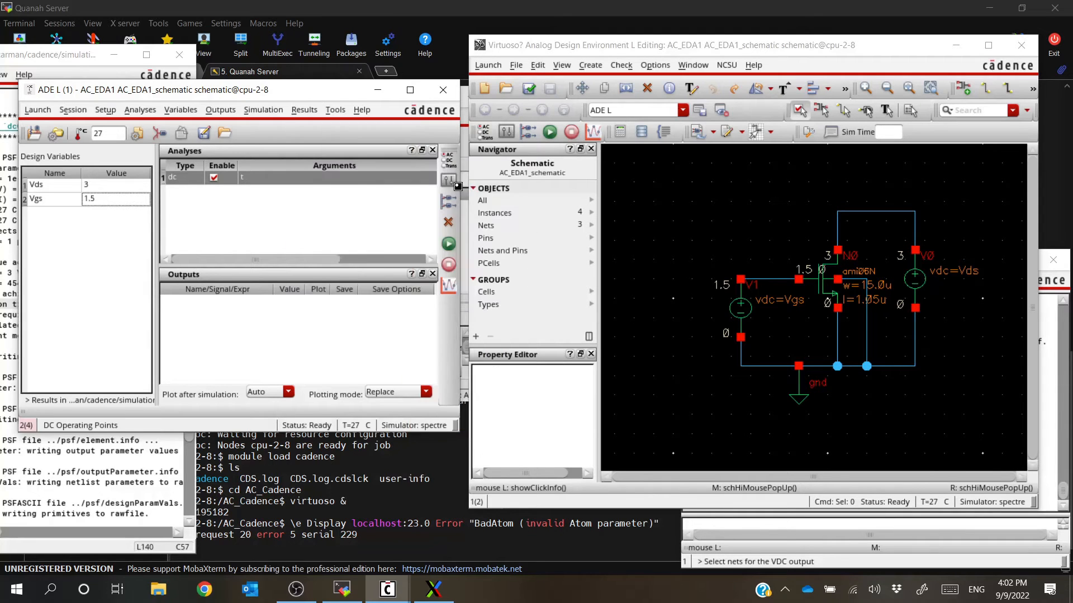
drag(238, 186, 221, 91)
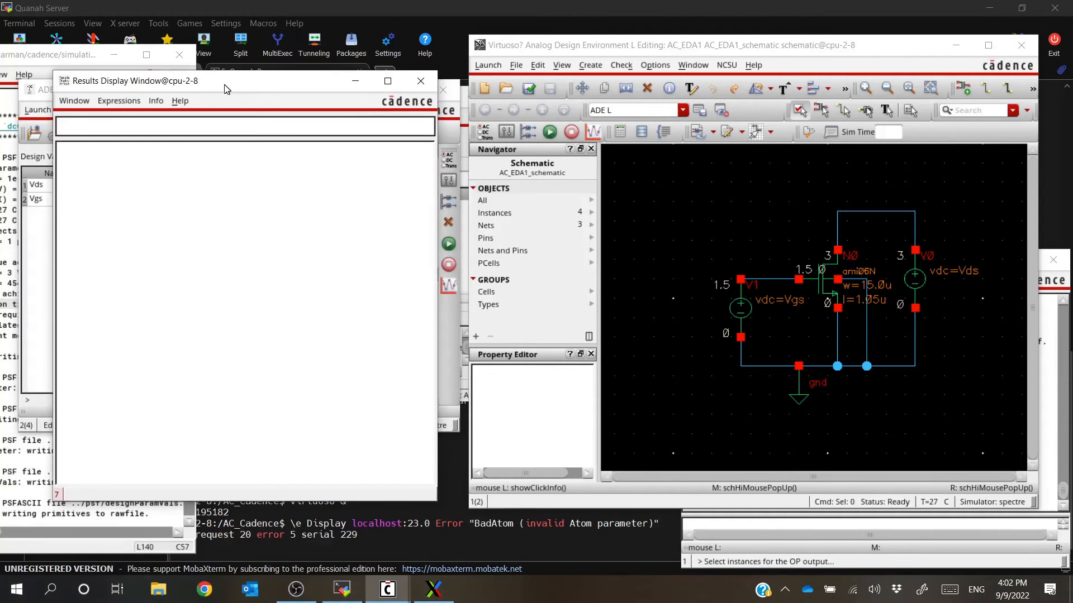
click(598, 46)
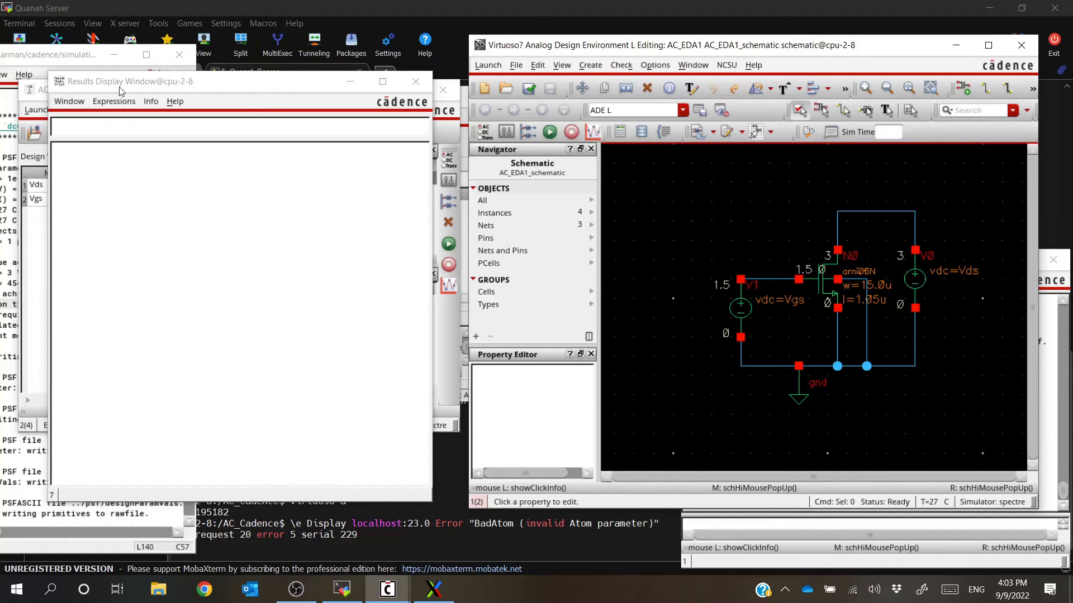
drag(165, 84, 156, 111)
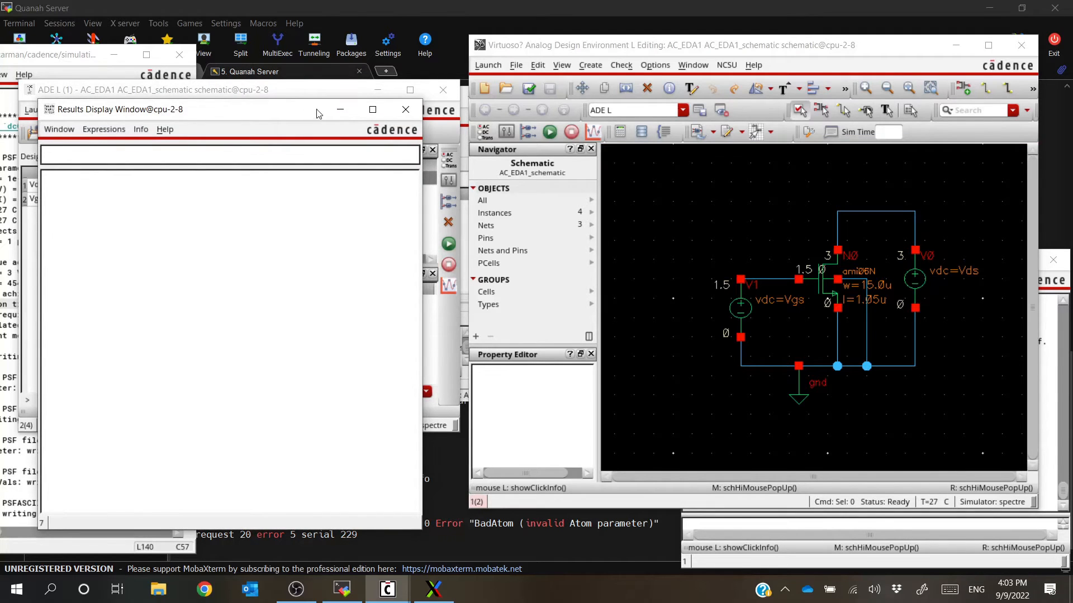
click(403, 110)
Open a results printout for DC operating points and place its window beside the schematic
click(303, 110)
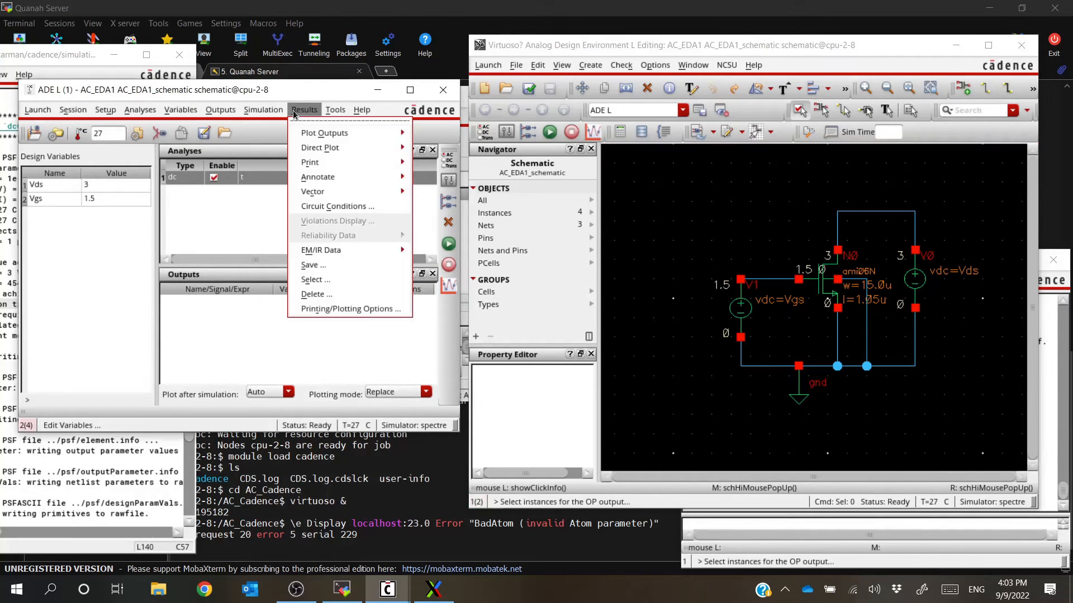
mouse_move(324, 176)
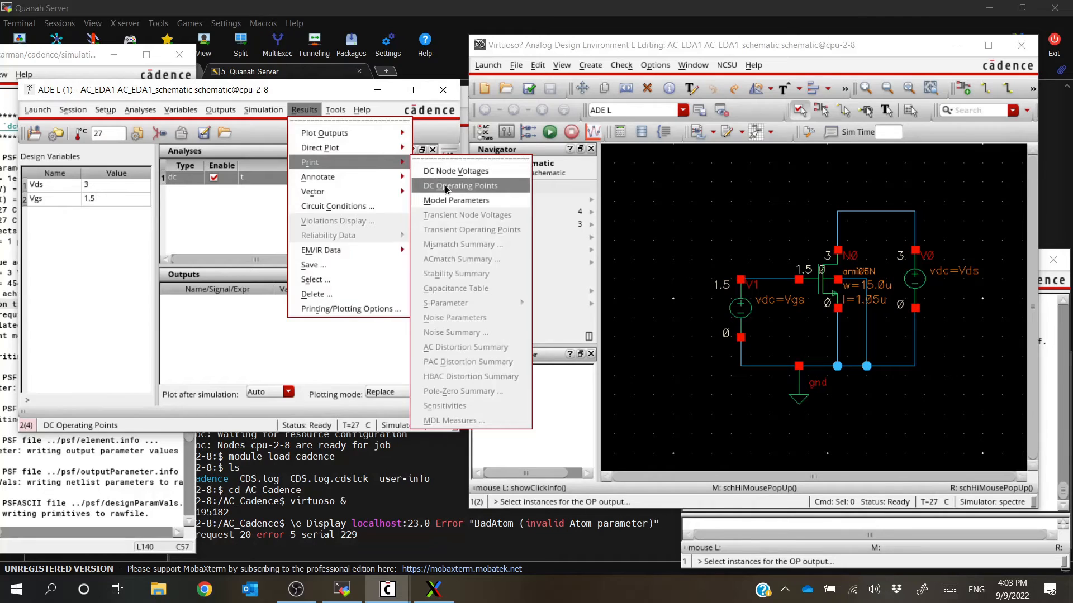
click(445, 185)
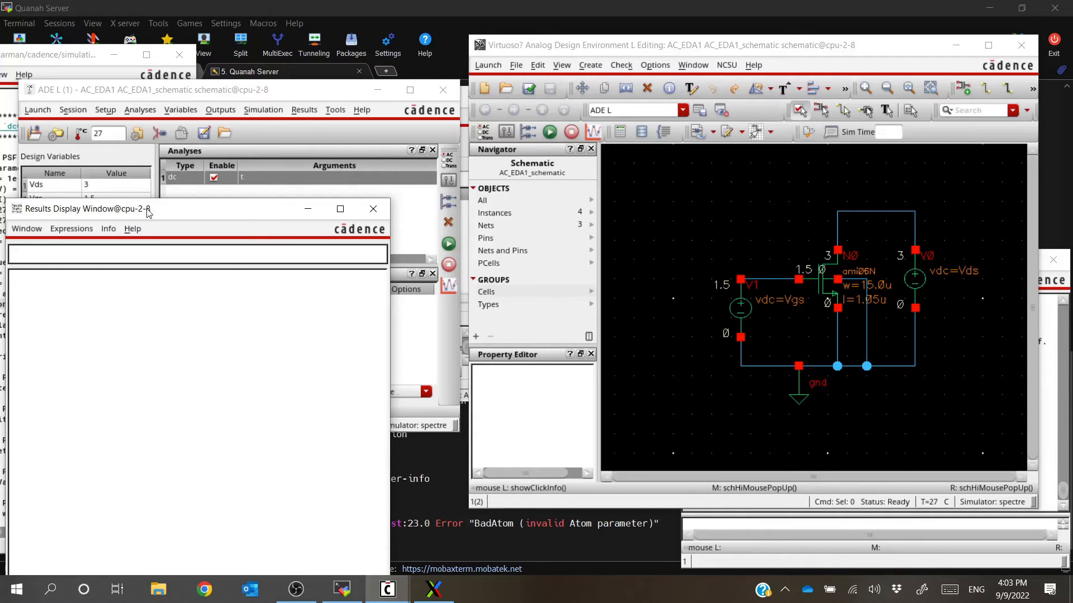
drag(147, 213, 182, 80)
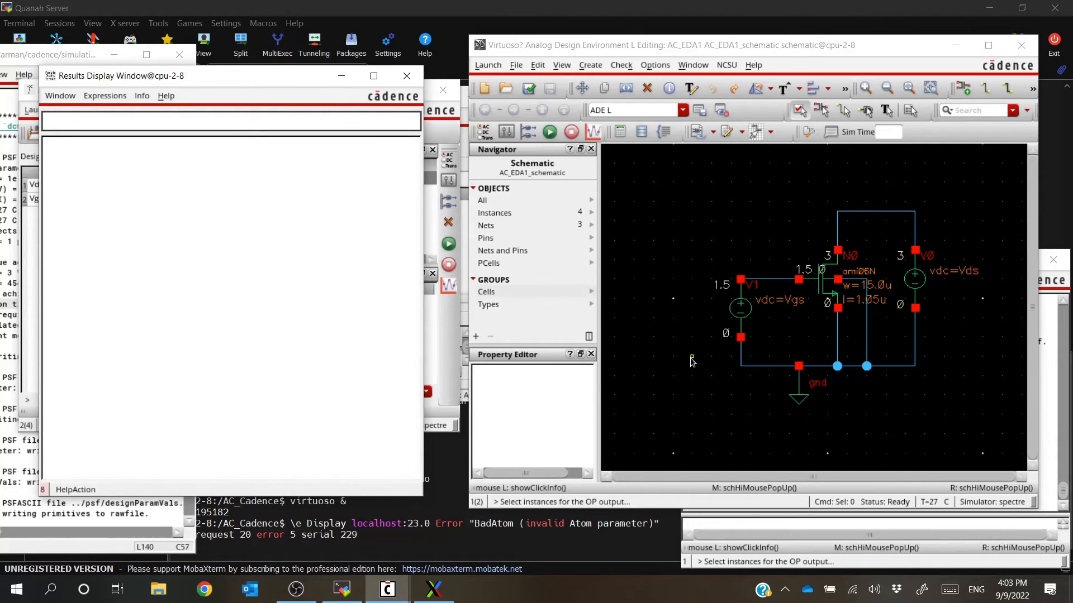
Try to print the operating points of transistor N0 and voltage source V1 by selecting them in the schematic
click(825, 280)
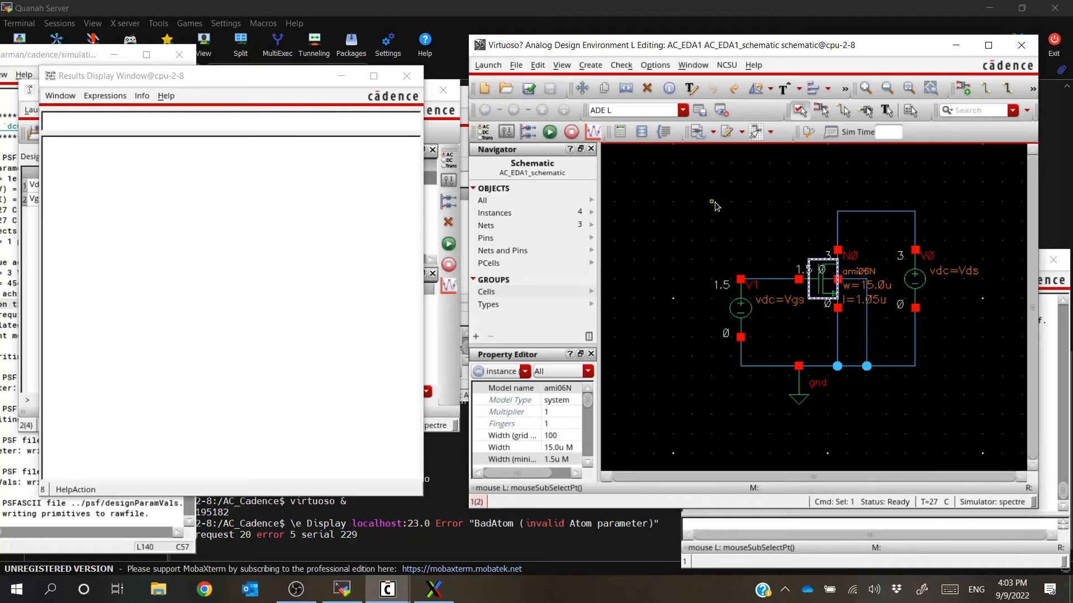
click(729, 211)
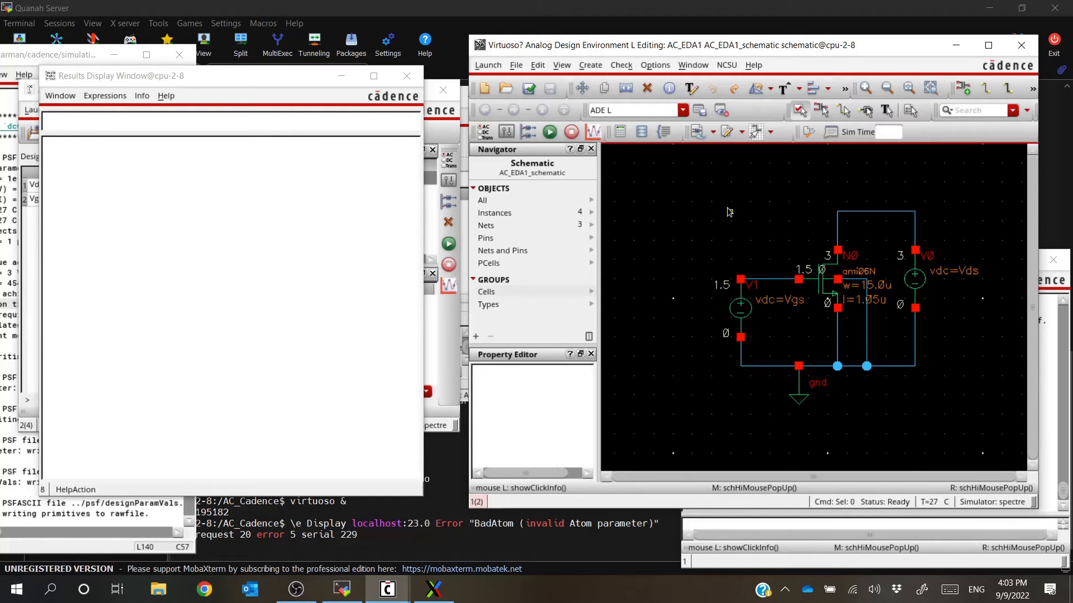
click(742, 311)
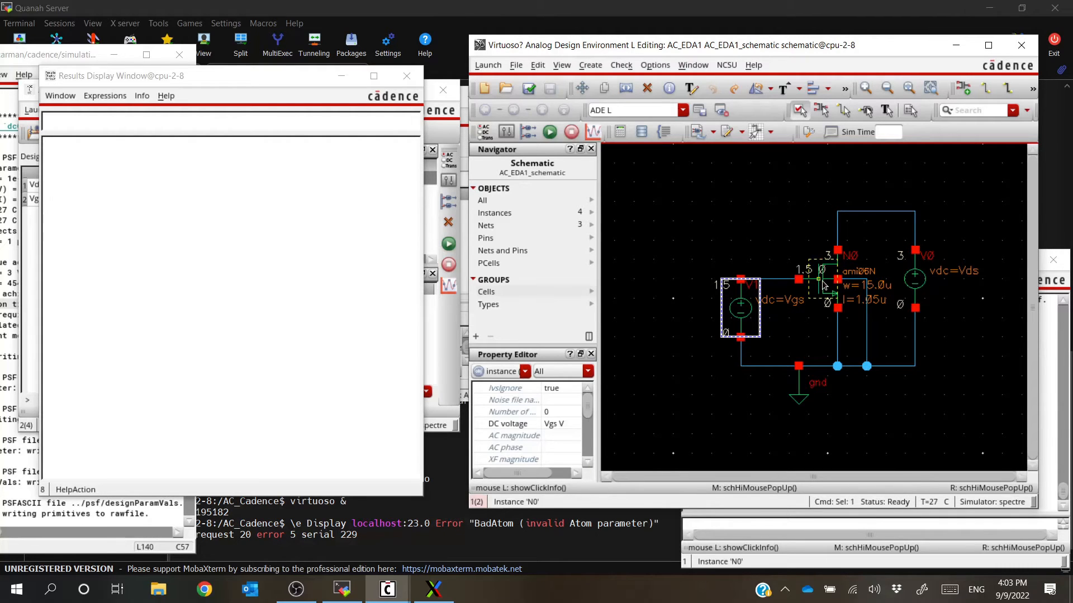
click(822, 285)
click(748, 310)
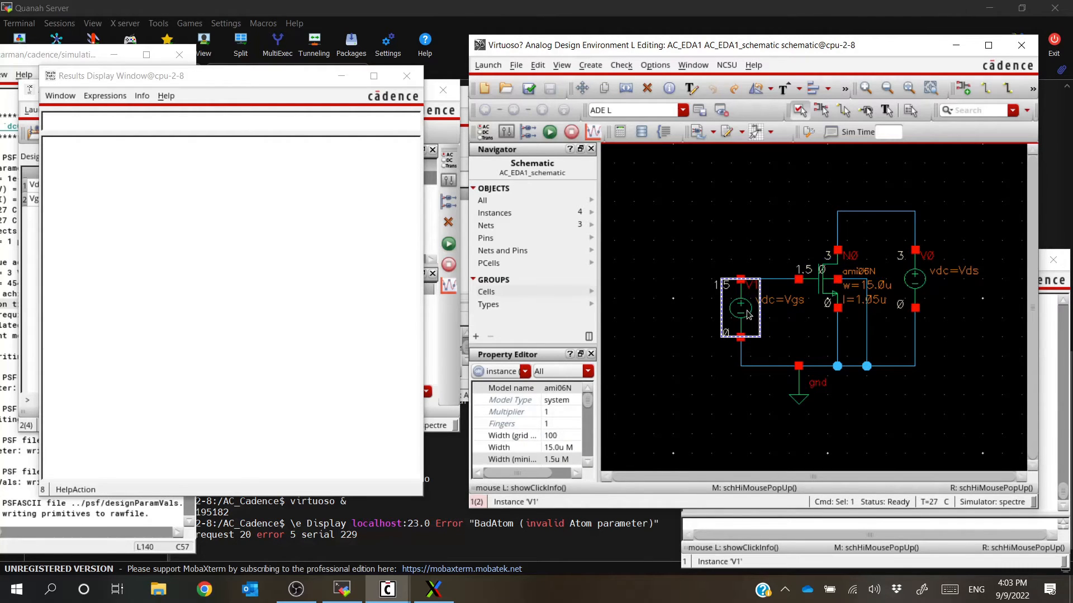
click(822, 286)
key(Escape)
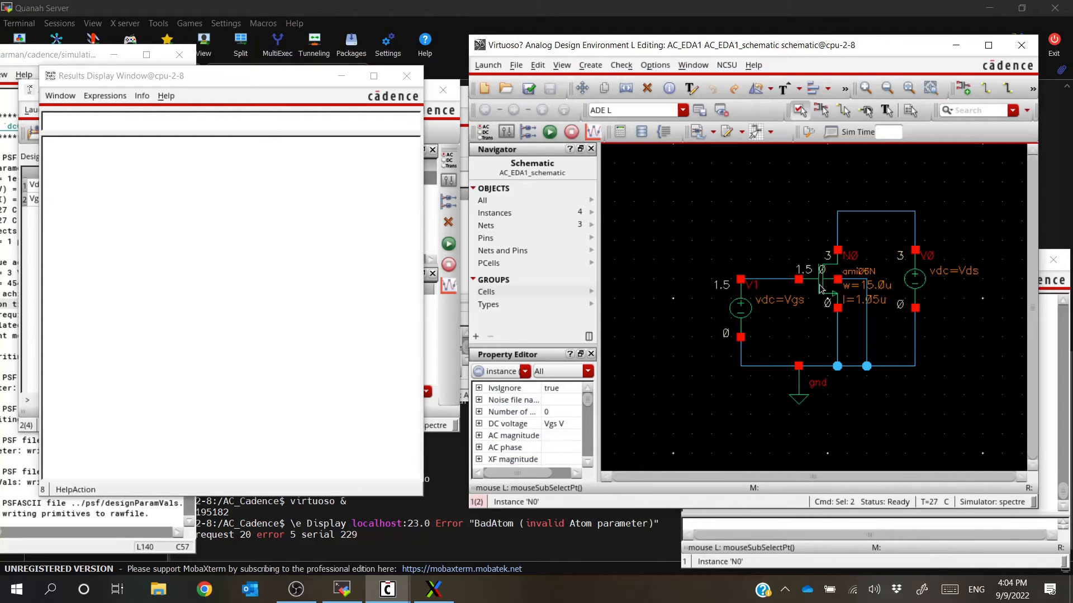
click(741, 311)
key(Escape)
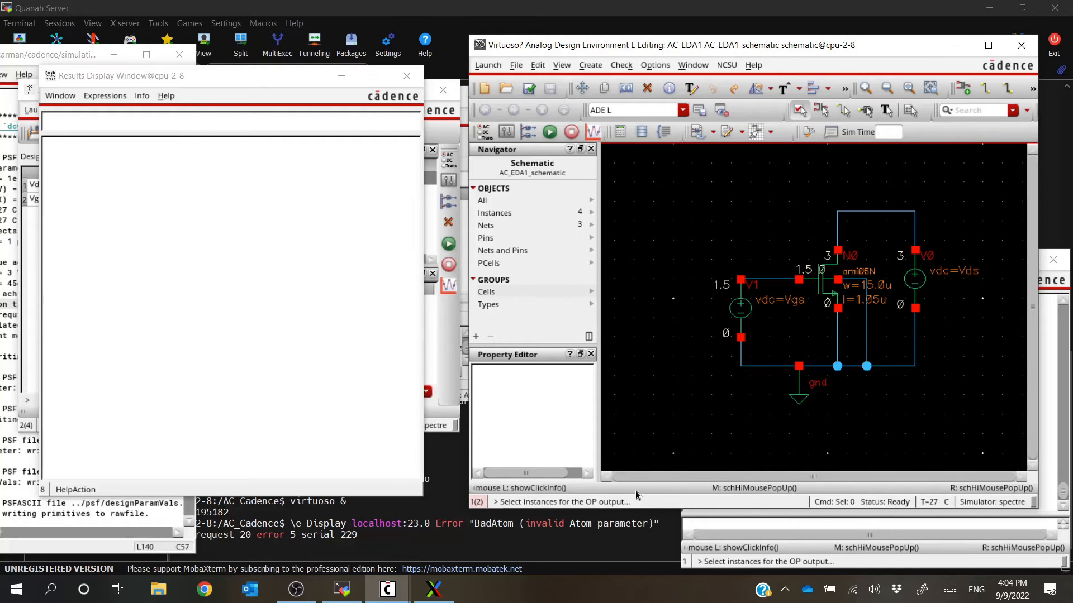
Retry the operating point printout for transistor N0, and close the results window
click(826, 286)
click(826, 285)
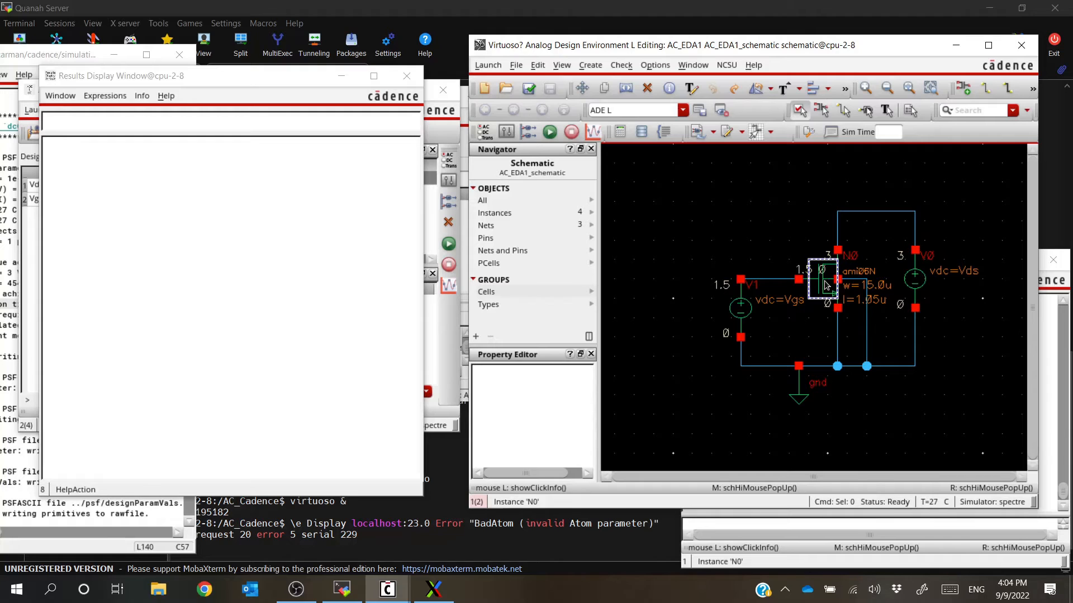
key(Escape)
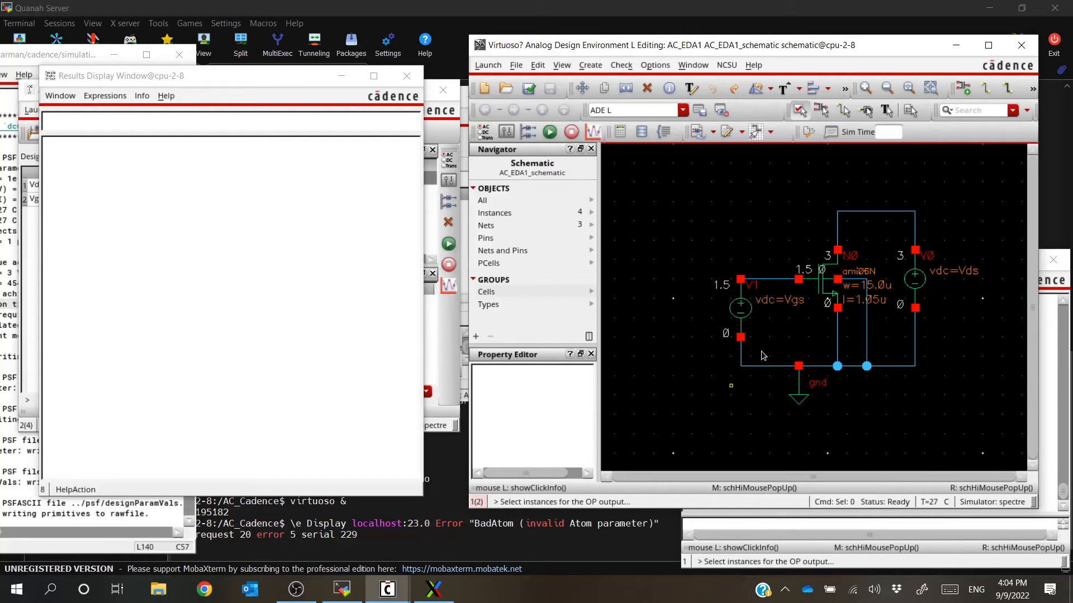
click(821, 294)
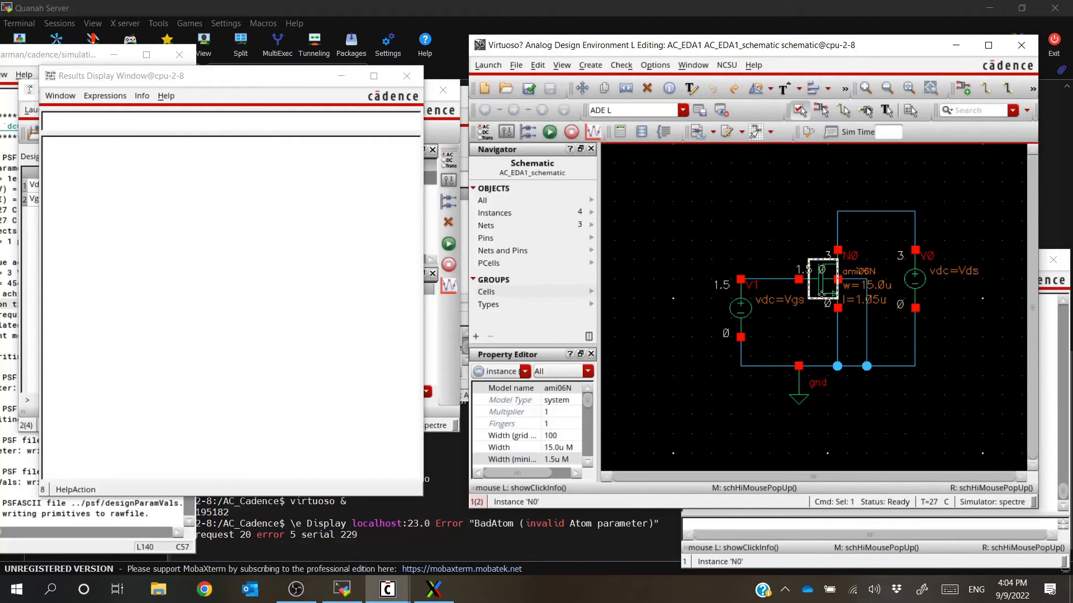
click(720, 383)
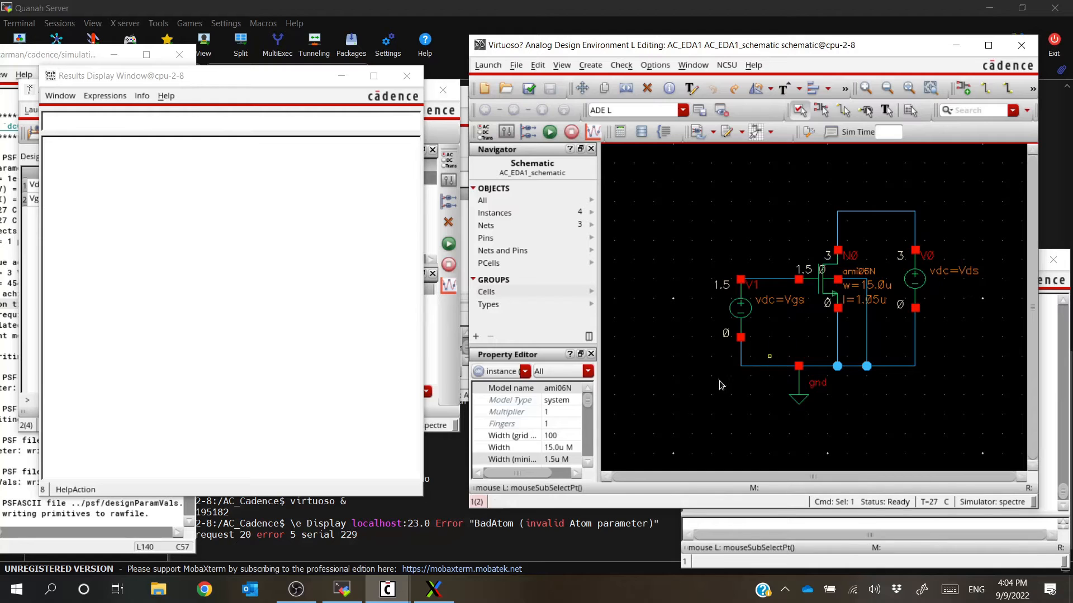
click(410, 80)
click(405, 84)
Try a new DC operating point printout for transistor N0 by selecting it in the schematic
click(303, 109)
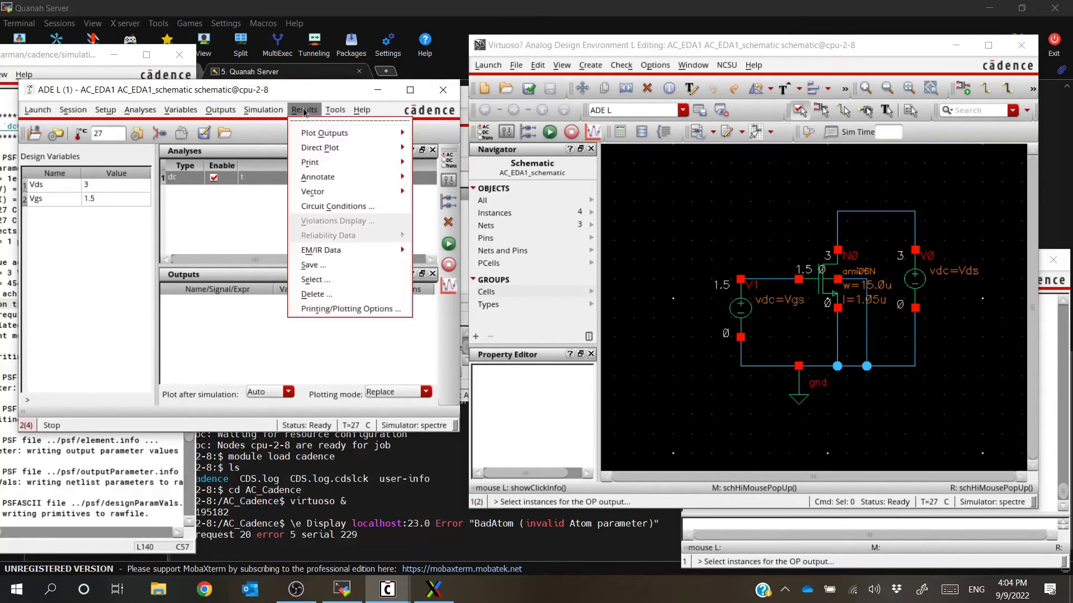
mouse_move(335, 163)
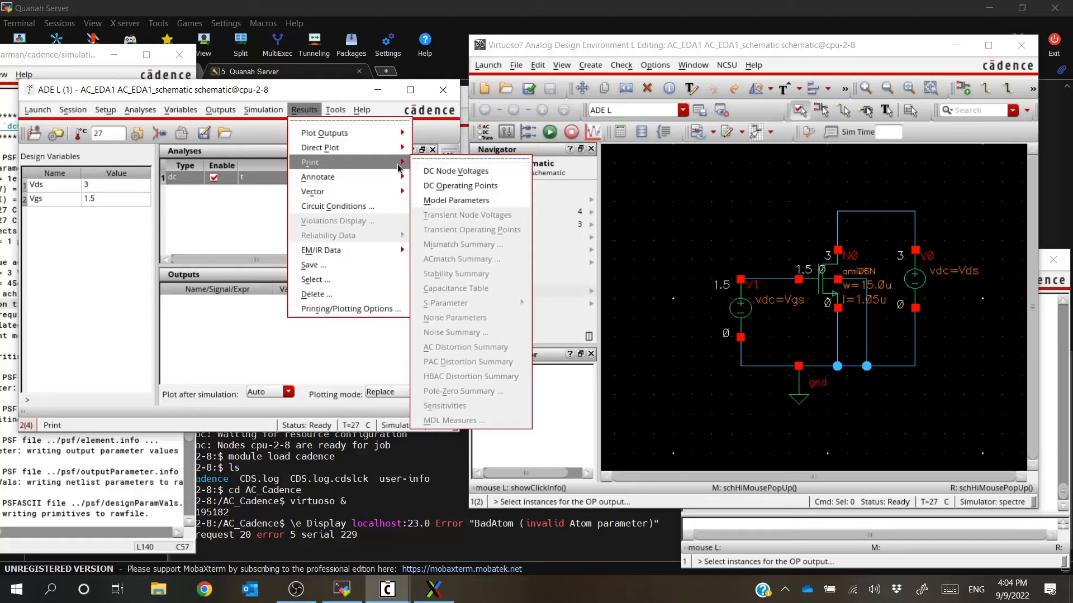
click(450, 187)
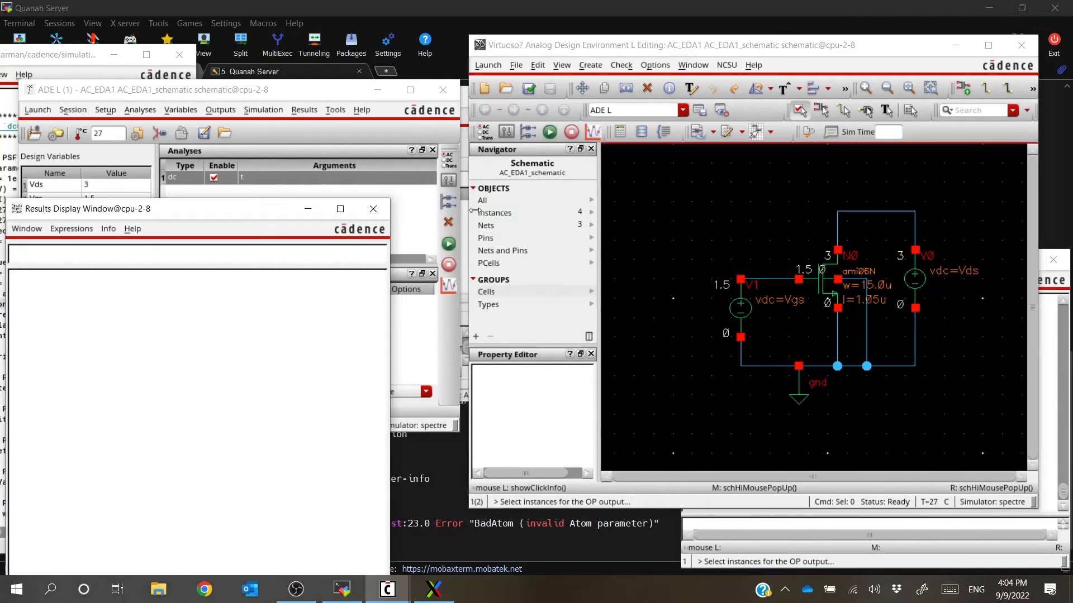
click(821, 278)
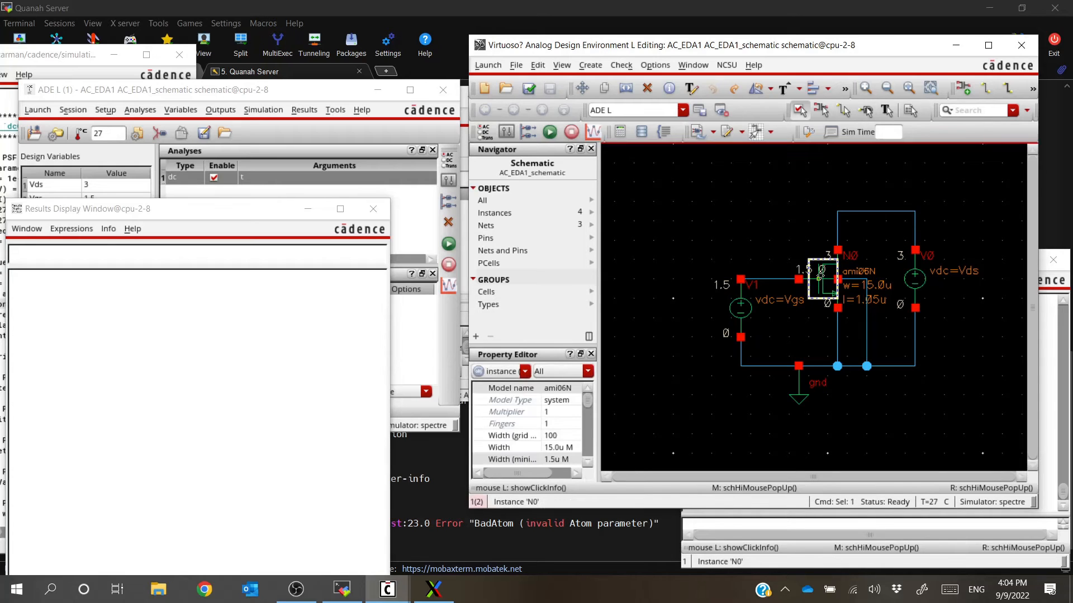
Bring up the Virtuoso log window and place it beside the schematic window so both can be read
click(806, 564)
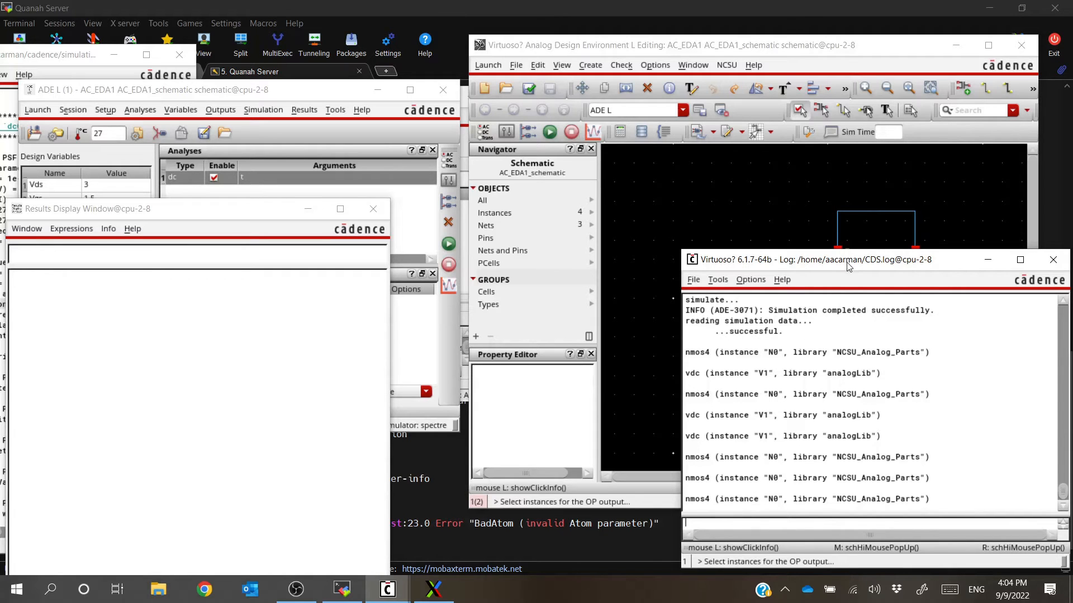
drag(846, 260, 923, 238)
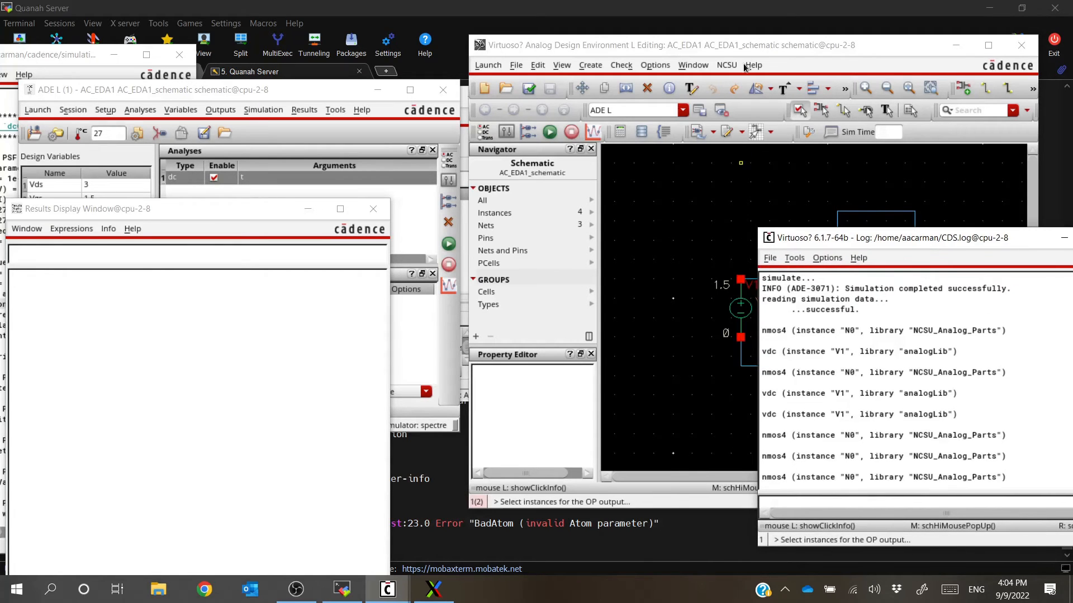
drag(753, 48, 457, 46)
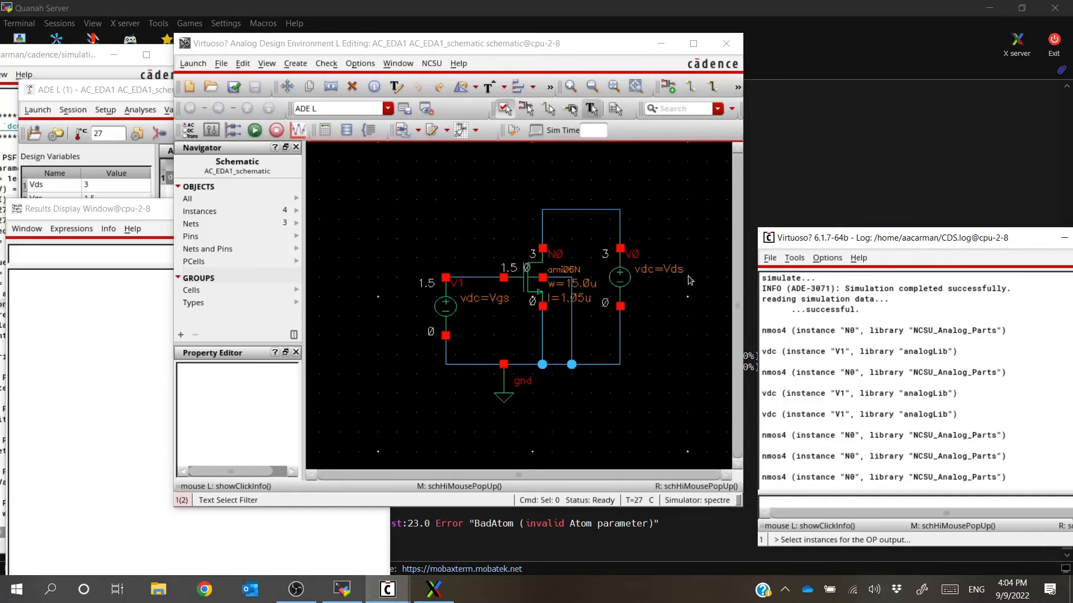
Try to send transistor N0's operating points to the open results window by reselecting it in the schematic
click(526, 286)
click(526, 284)
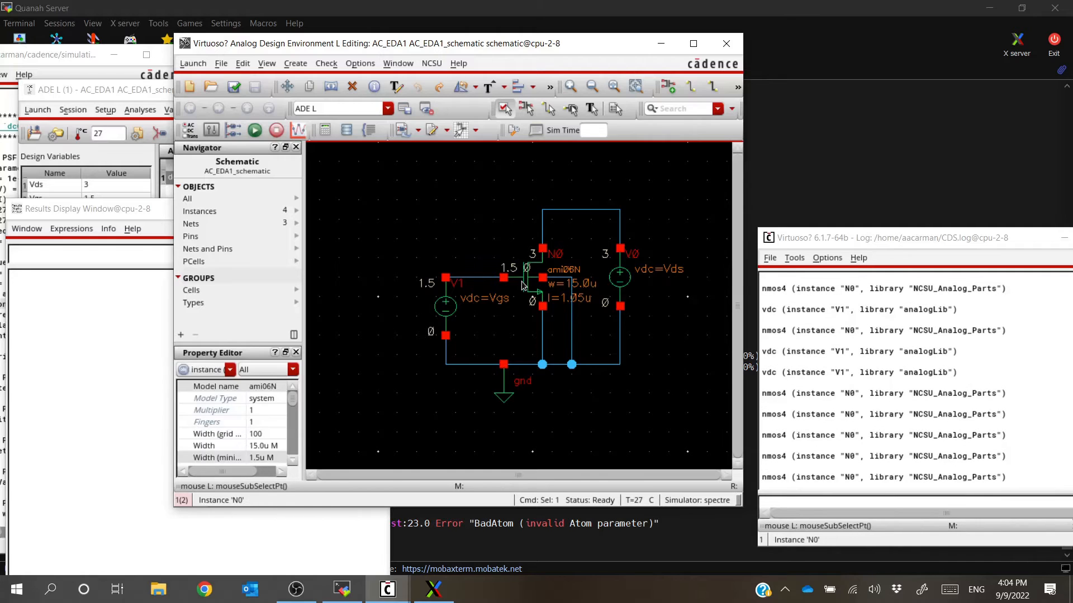
right_click(487, 217)
click(471, 218)
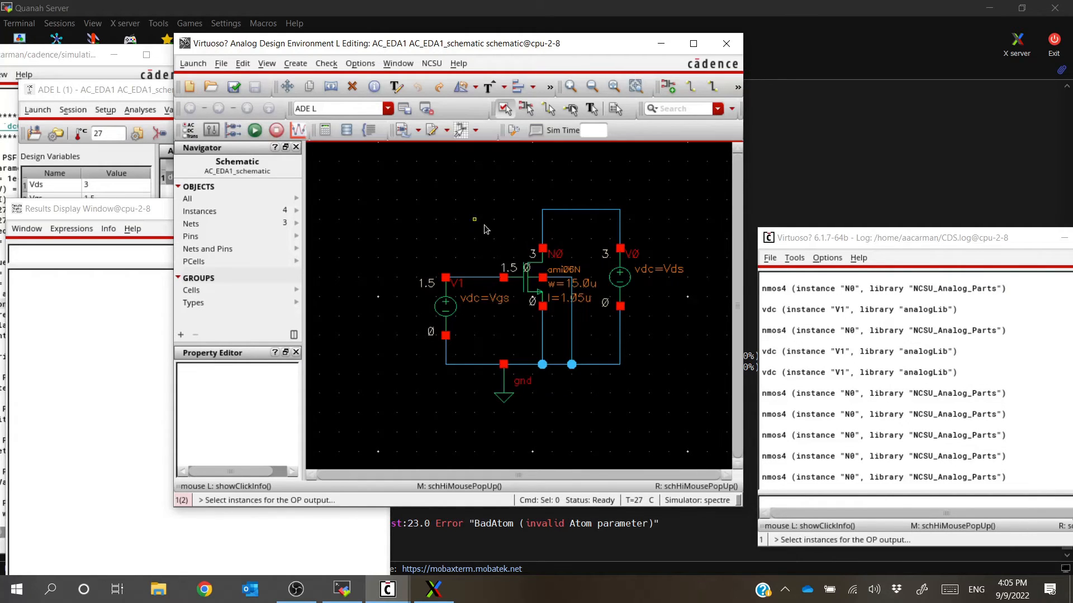
click(524, 278)
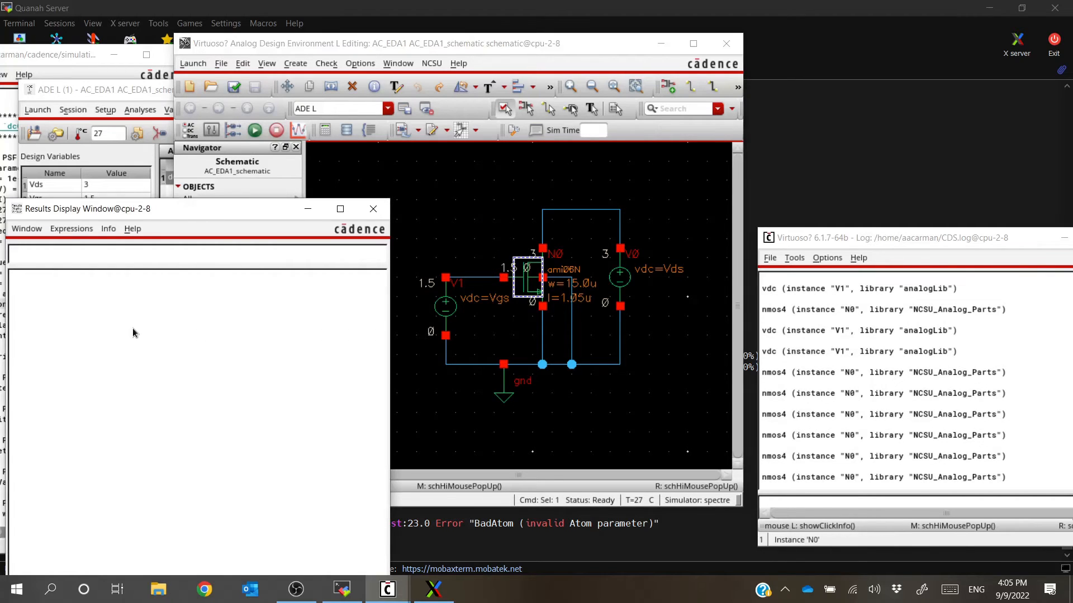
click(71, 232)
click(39, 234)
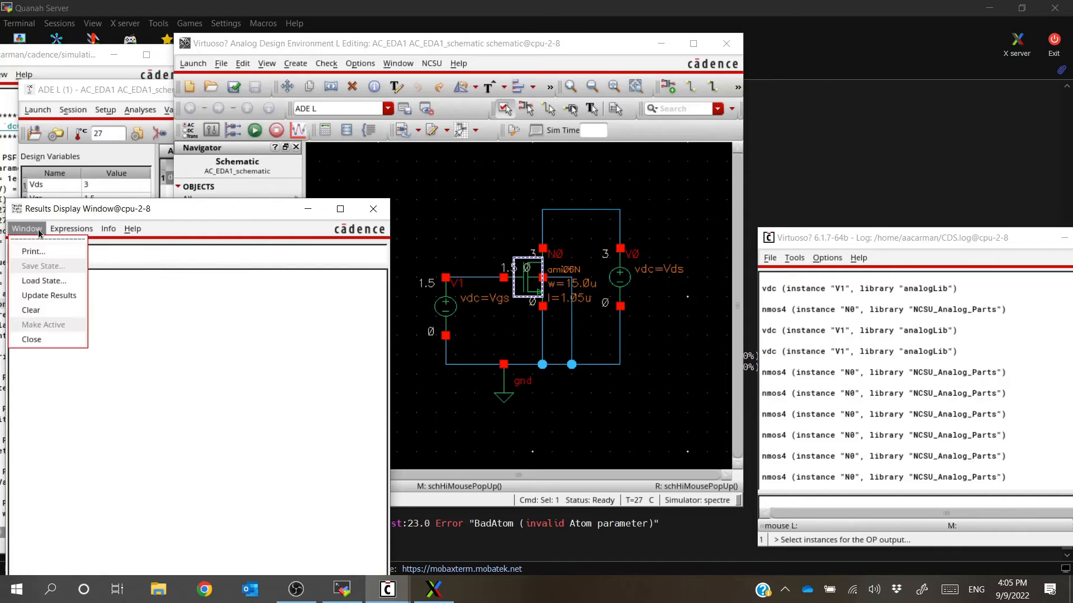
click(40, 254)
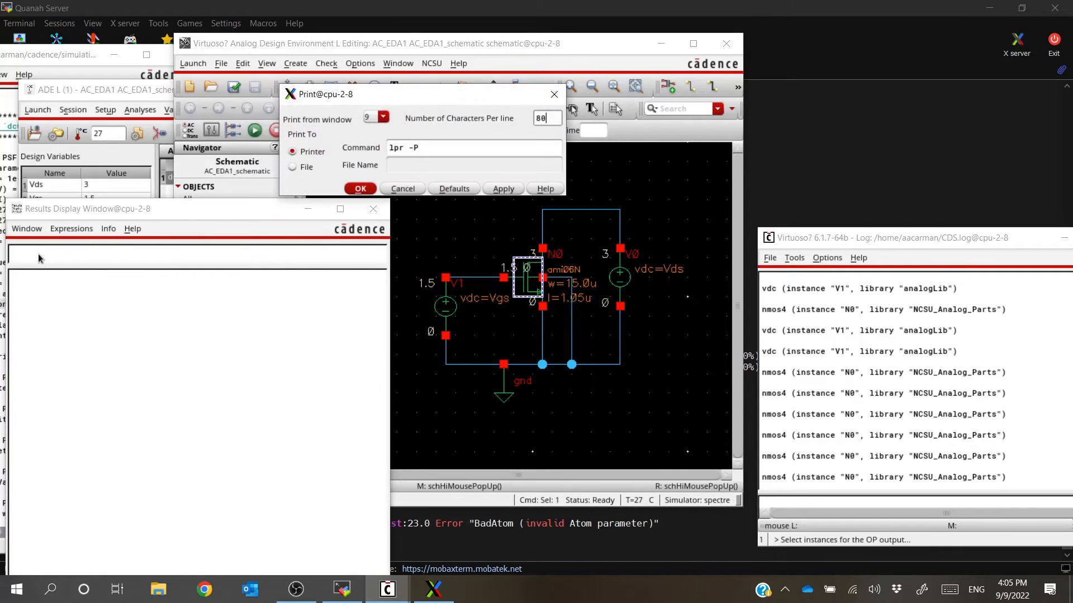
click(402, 188)
Rearrange the results and schematic windows side by side so neither covers the other
click(464, 231)
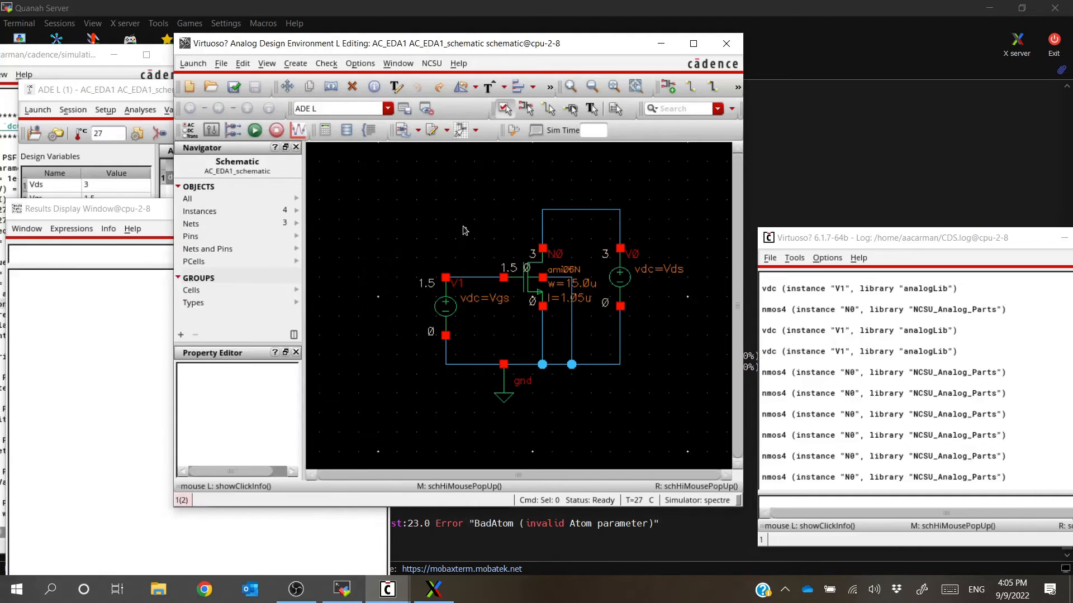
drag(149, 214, 151, 113)
drag(443, 44, 691, 52)
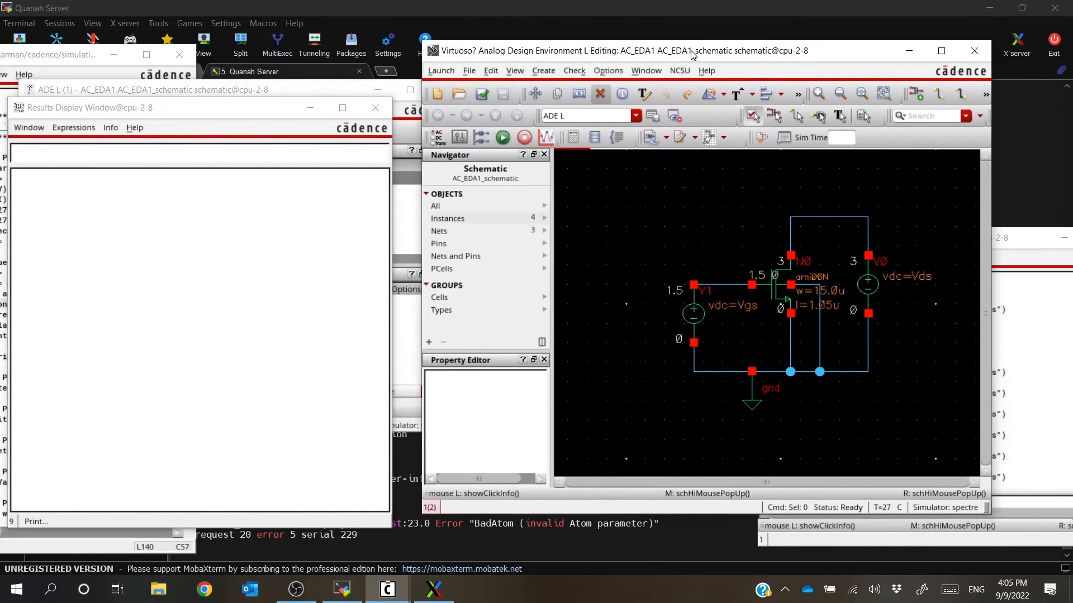
drag(218, 110, 230, 86)
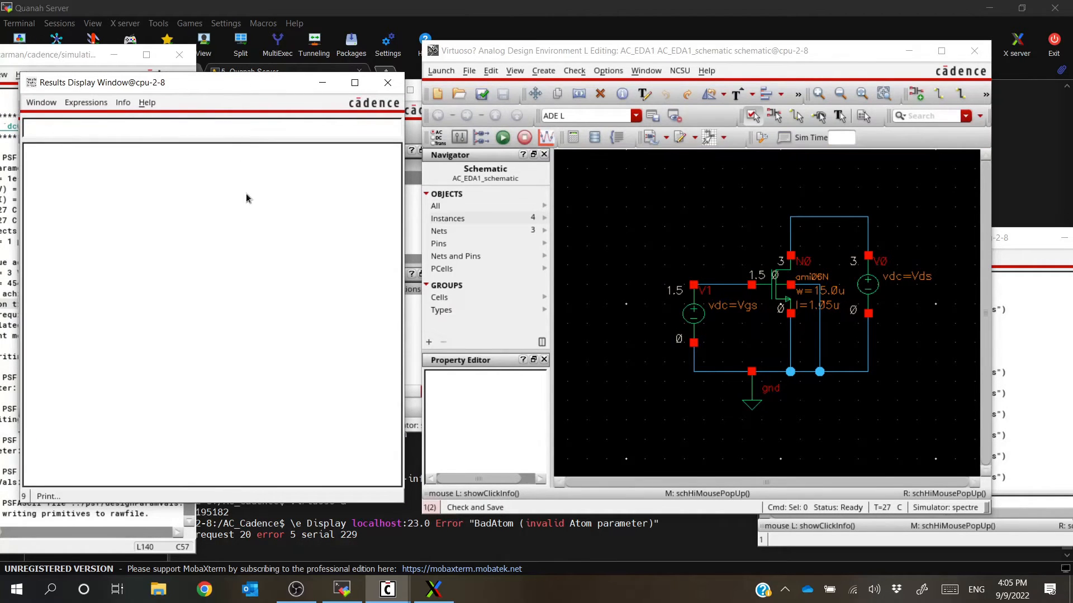
click(638, 373)
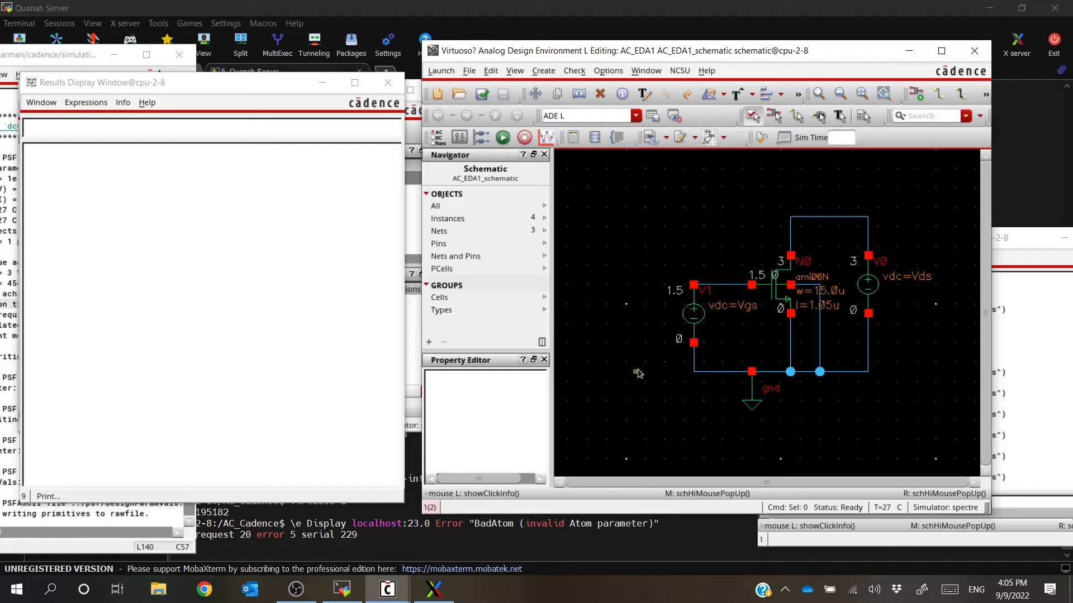
Try selecting transistor N0 again for the printout, and close the empty results window
click(776, 291)
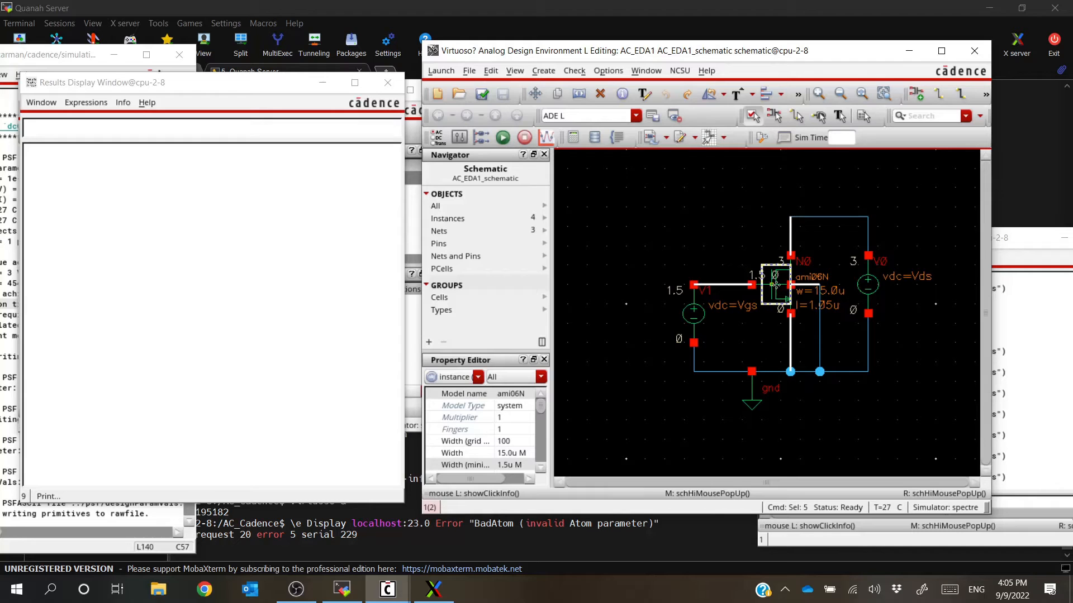
click(776, 286)
click(776, 286)
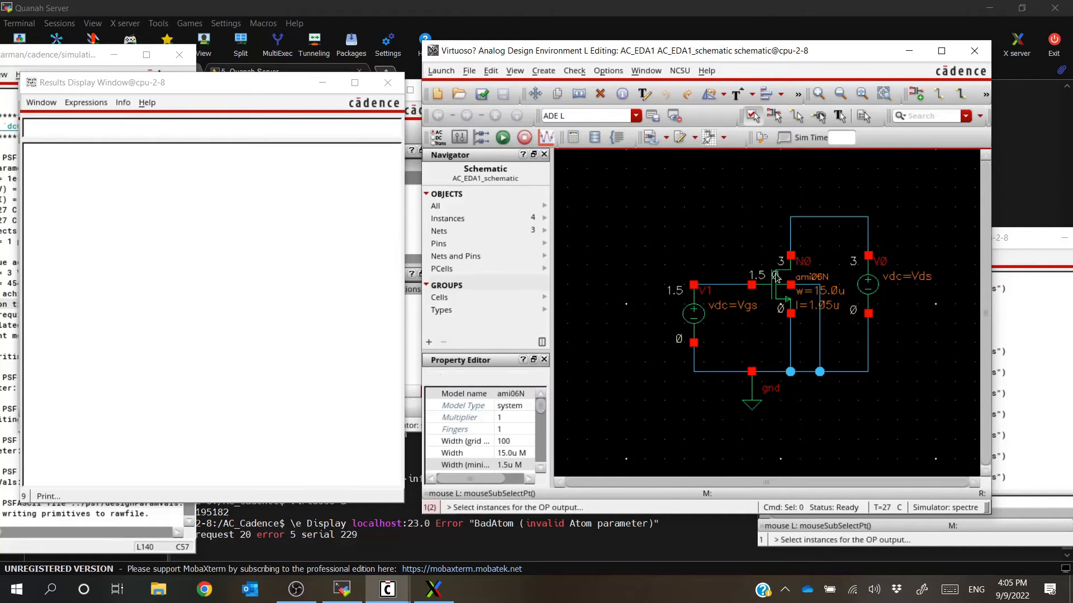
key(Escape)
click(387, 82)
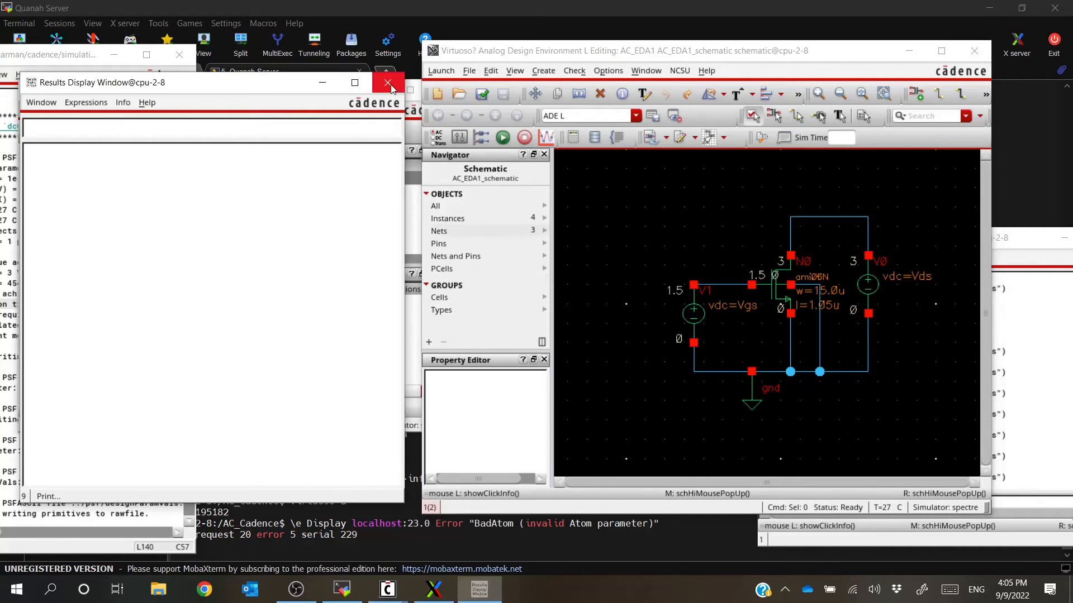
Open a results printout for DC node voltages and place its window beside the schematic
drag(309, 94, 282, 97)
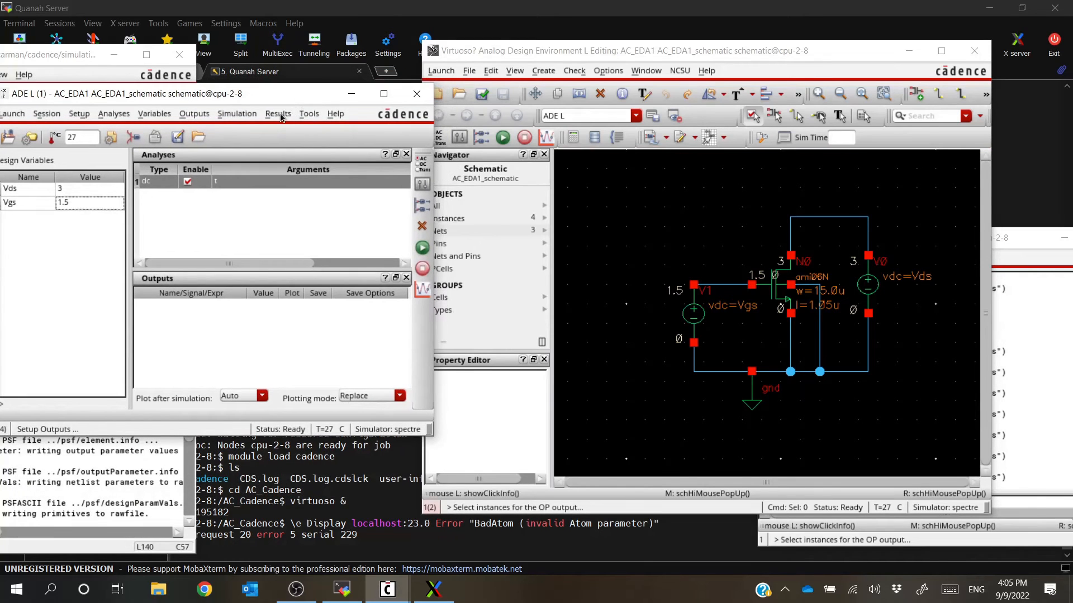
click(281, 115)
mouse_move(290, 165)
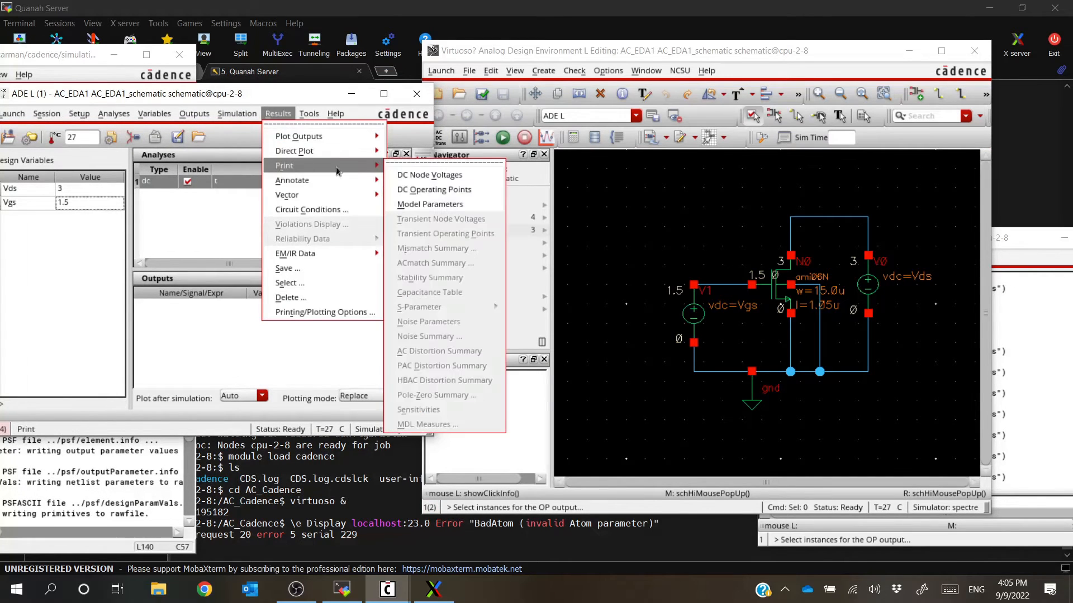
click(430, 174)
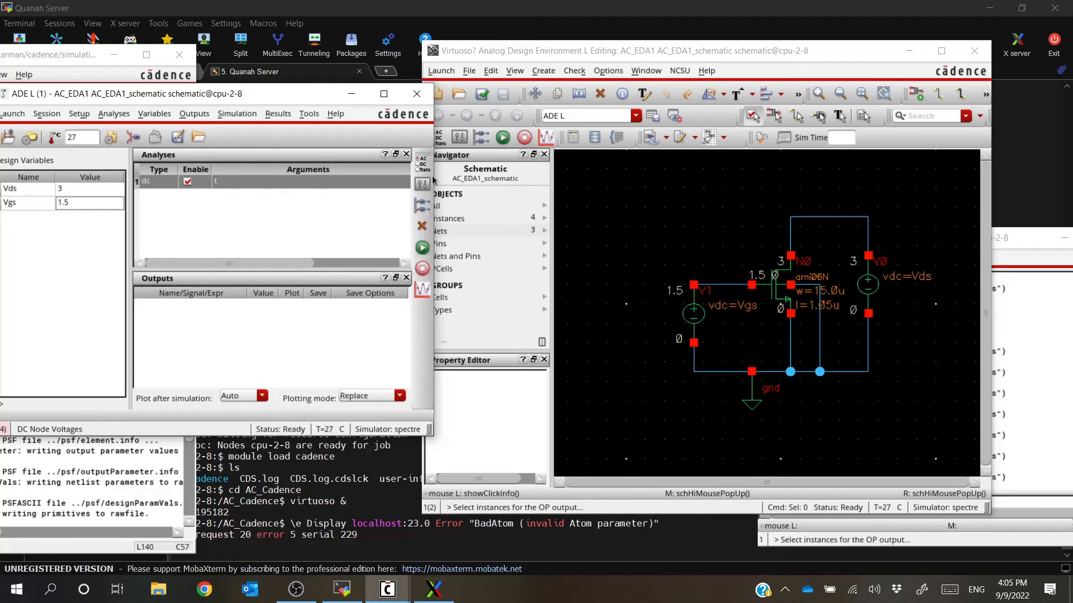
drag(257, 217, 275, 90)
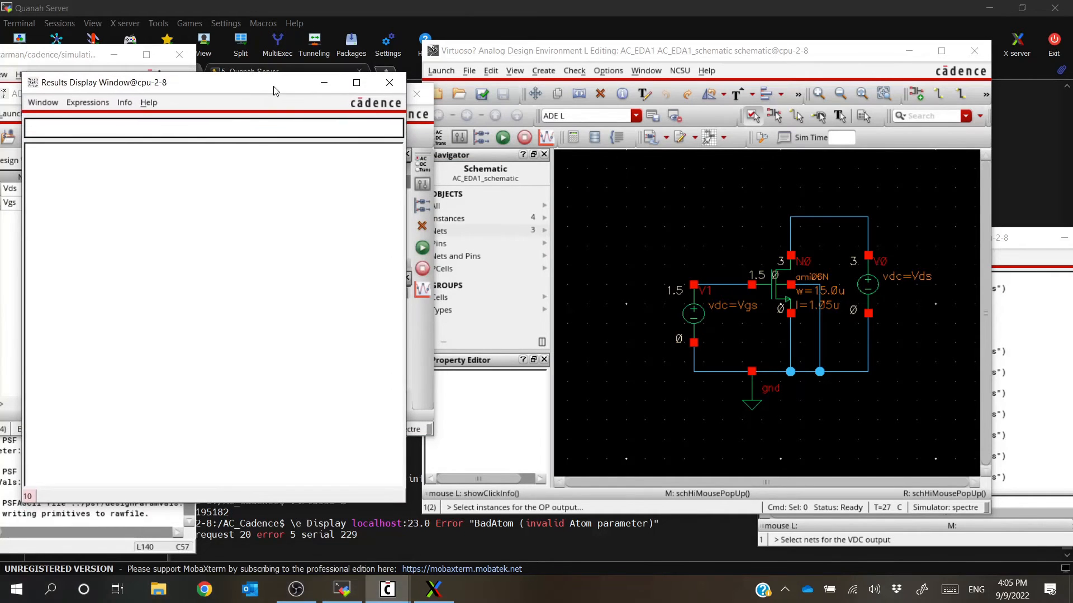
Try to print the node voltages of the ground net and the gate net, and close the results window
click(774, 290)
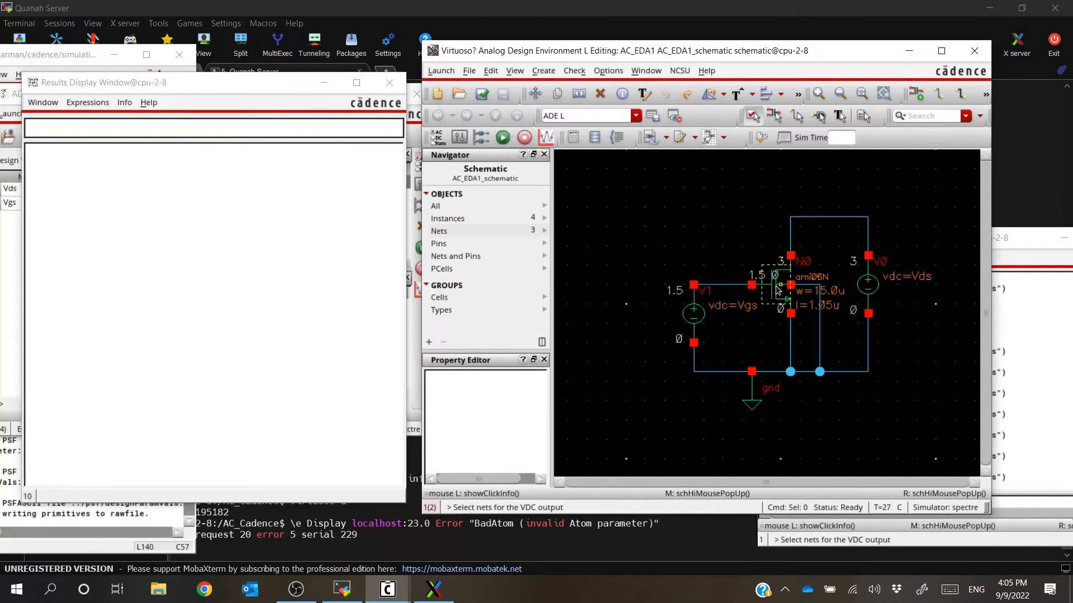
click(730, 371)
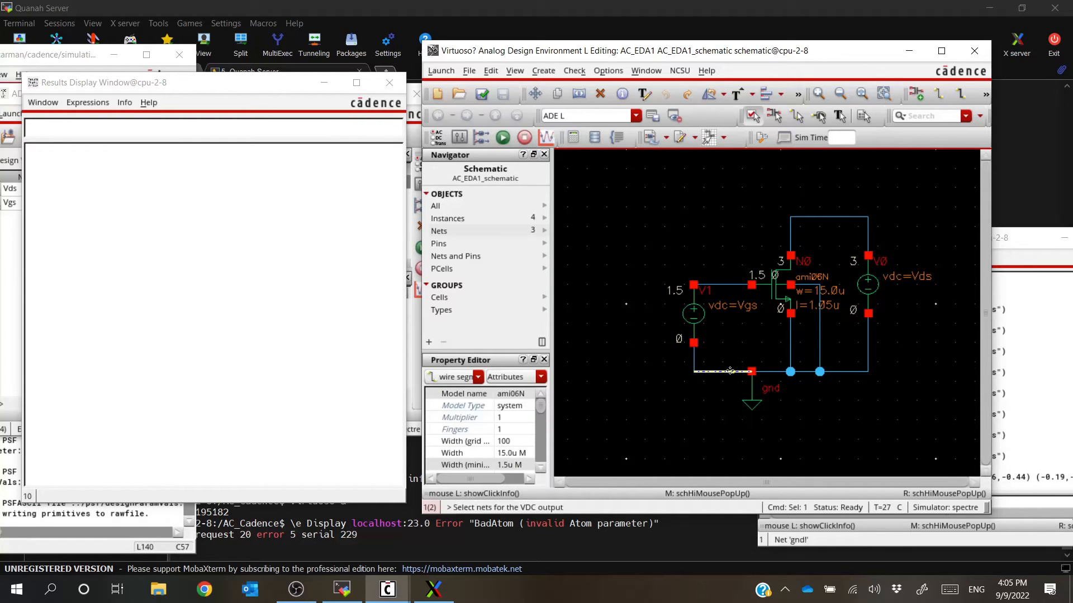
click(728, 286)
key(Escape)
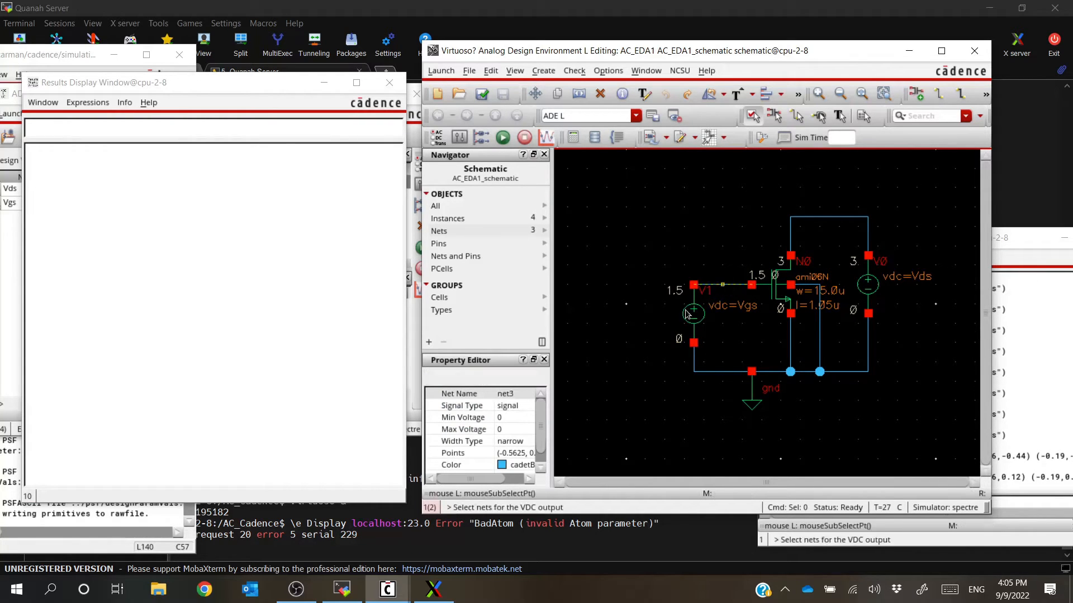
click(616, 138)
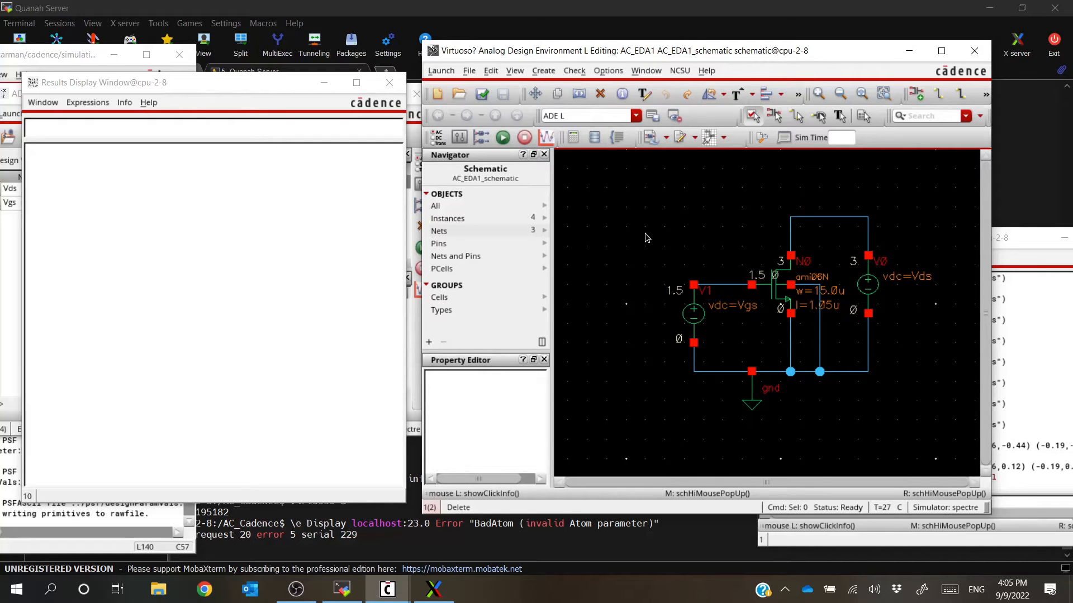
key(Escape)
click(390, 82)
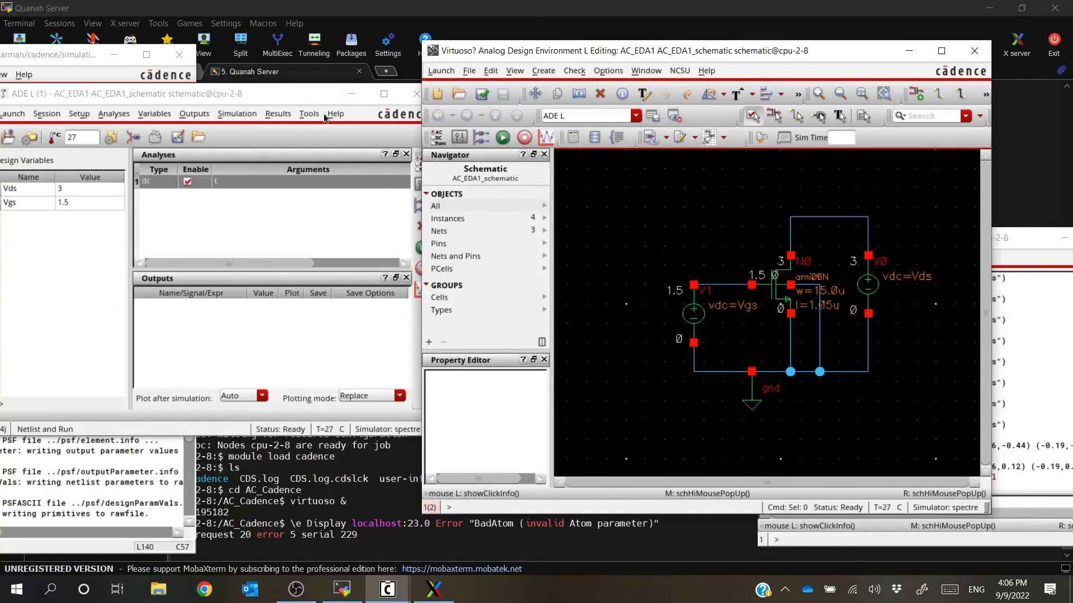
Print the DC operating points of transistor N0 and place the results window beside the schematic
click(278, 113)
mouse_move(312, 180)
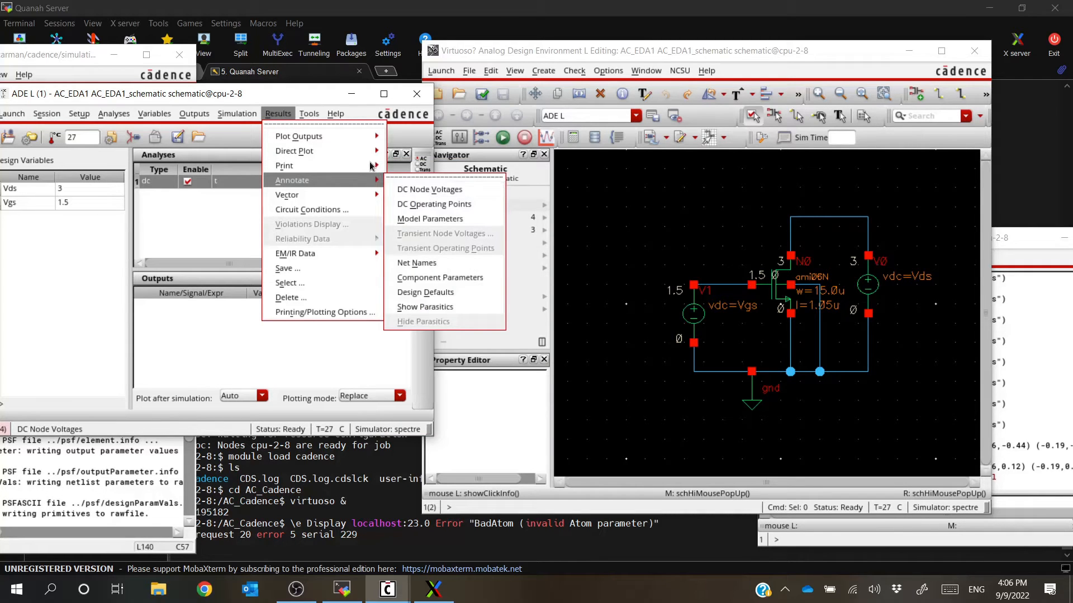
mouse_move(374, 166)
click(420, 191)
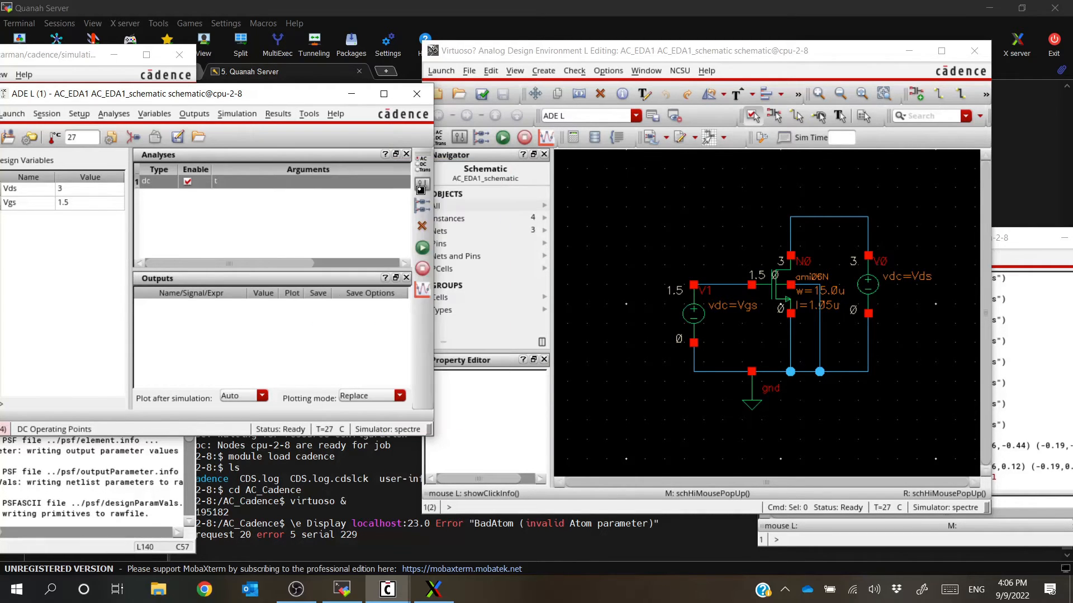
click(778, 287)
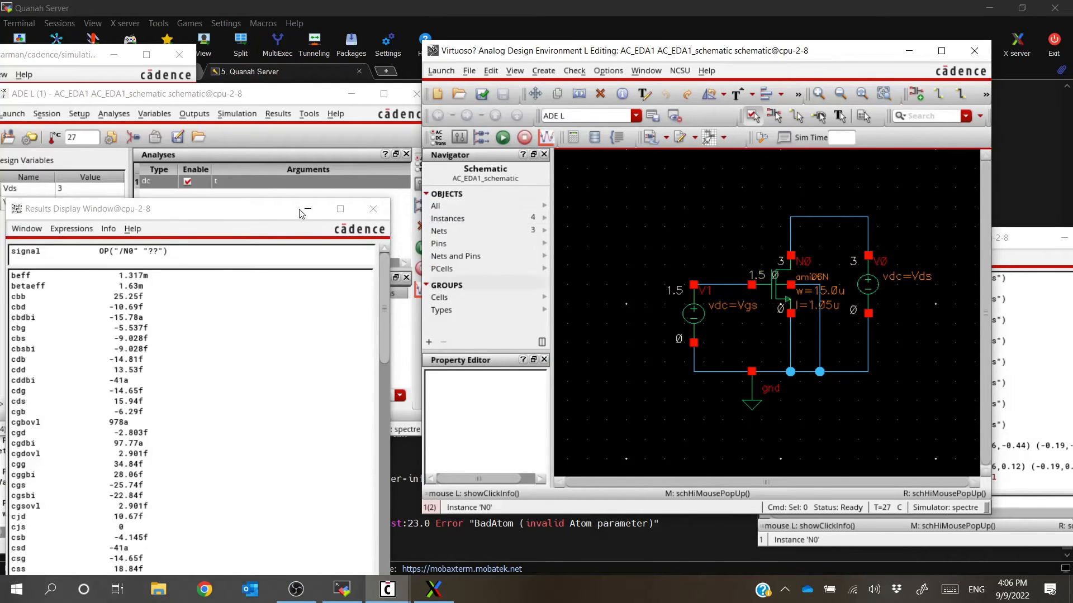
drag(242, 210, 259, 122)
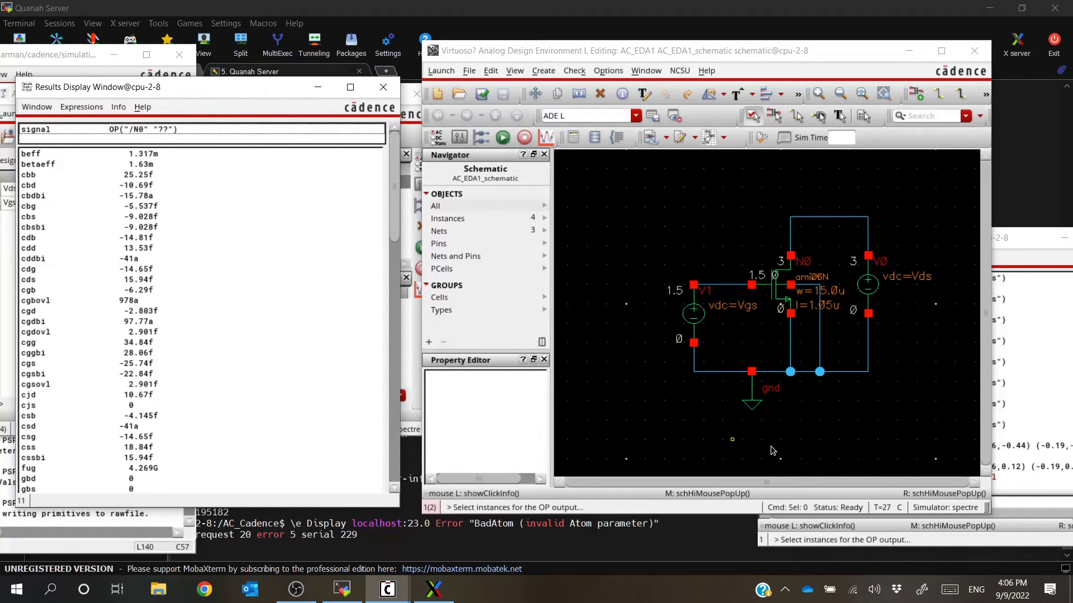
key(Escape)
Examine N0's printed operating point parameters through to the threshold voltage at the end of the list
scroll(167, 366, down, 3)
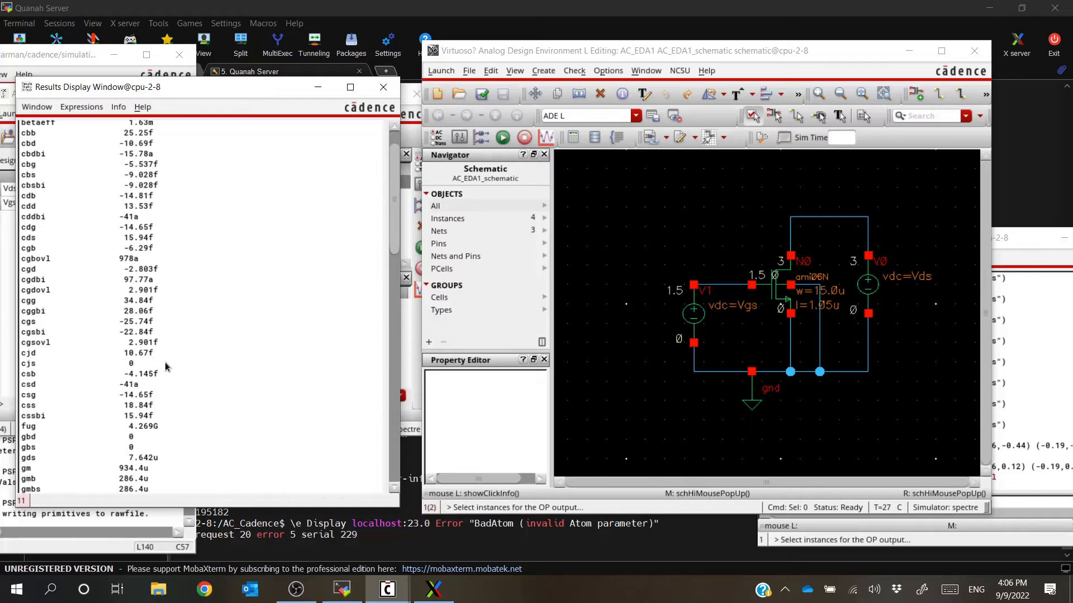
scroll(167, 365, down, 20)
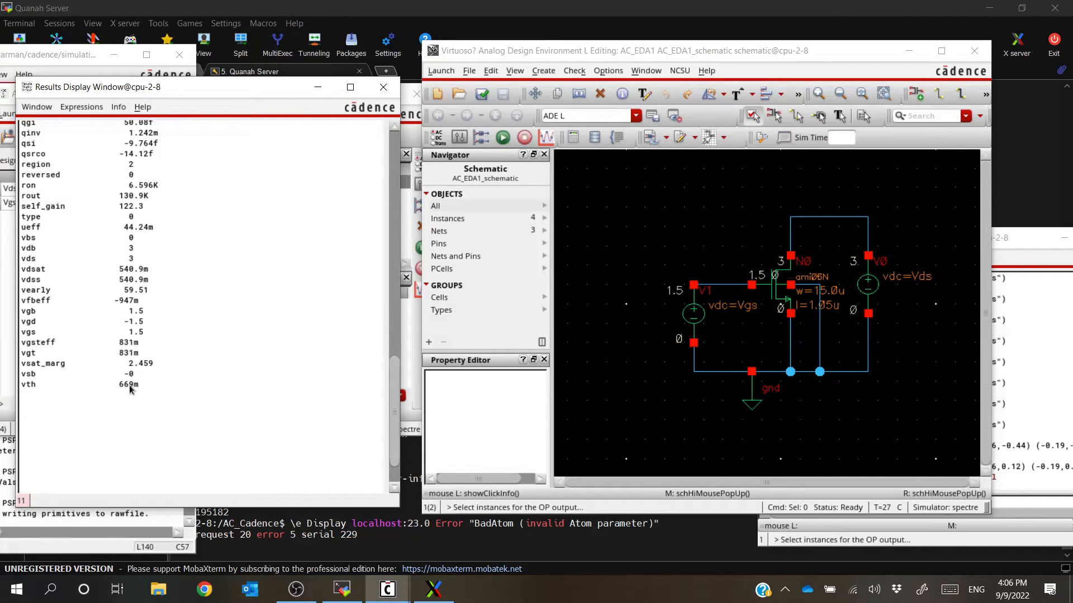
scroll(129, 390, up, 1)
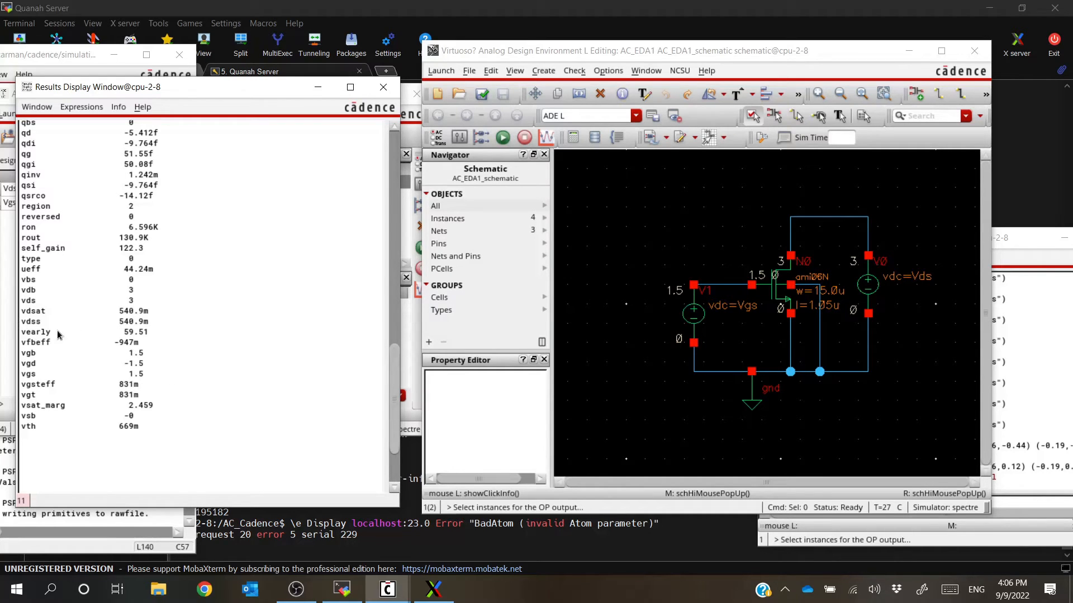
Review N0's printed operating points again from the start of the list, including gm, gds, region, rout and the terminal voltages
scroll(55, 330, up, 8)
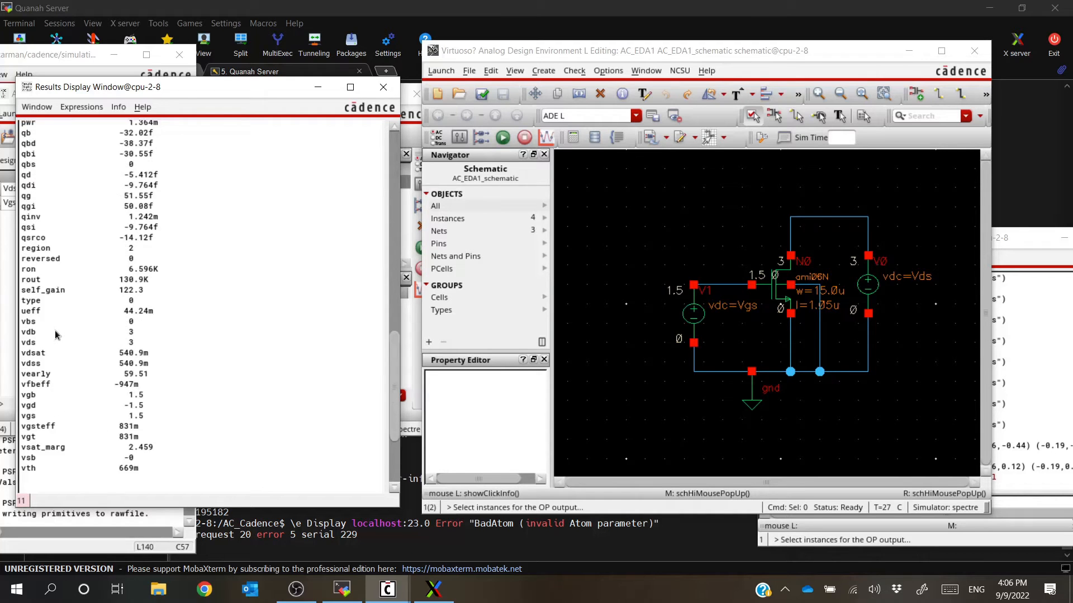
scroll(56, 330, up, 5)
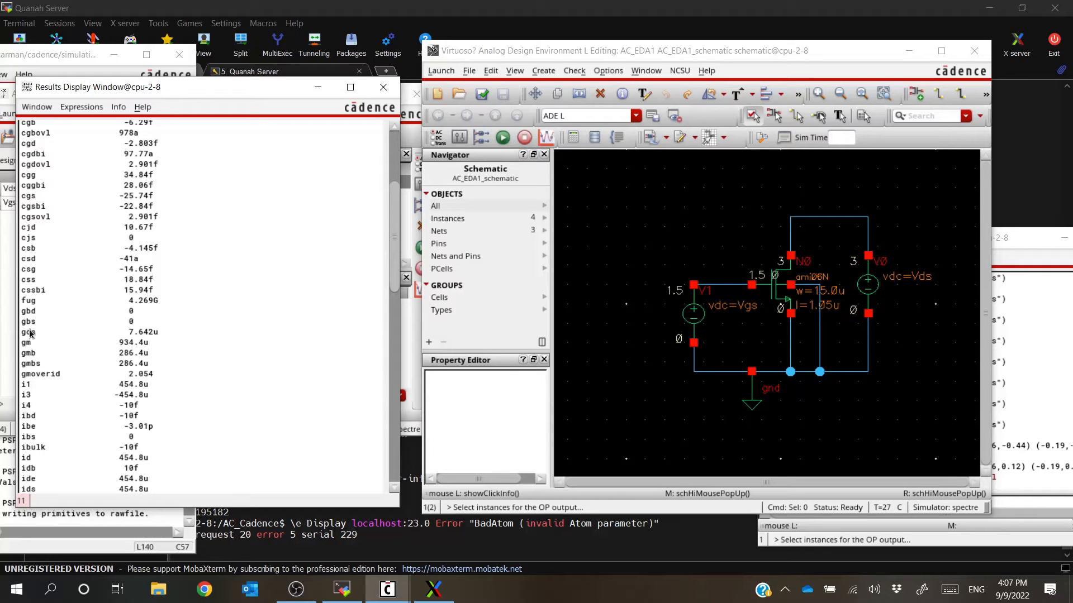
scroll(25, 333, up, 2)
scroll(39, 335, up, 2)
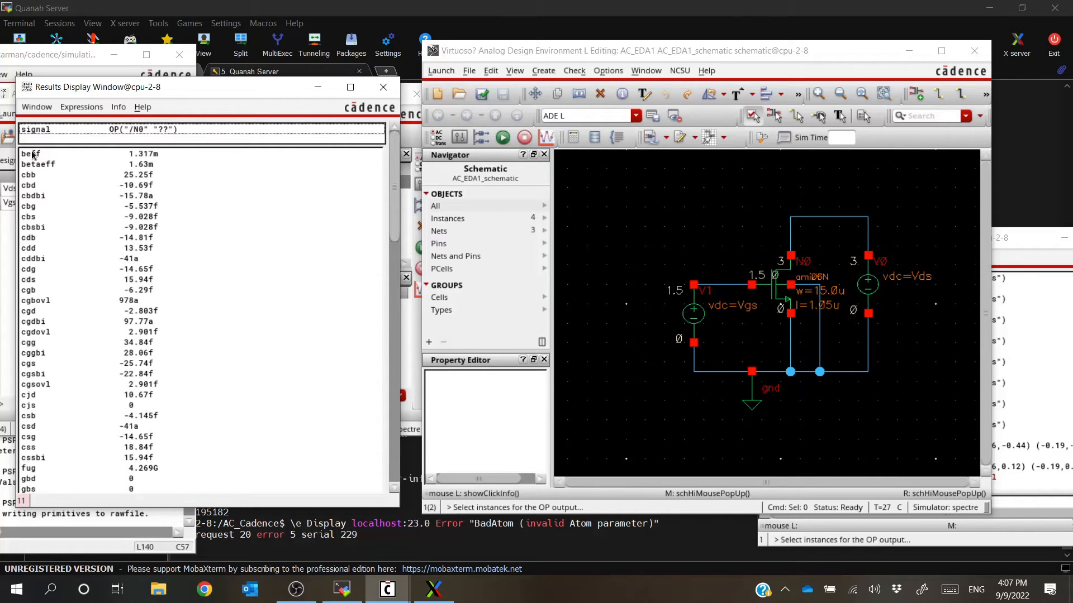
scroll(58, 179, down, 9)
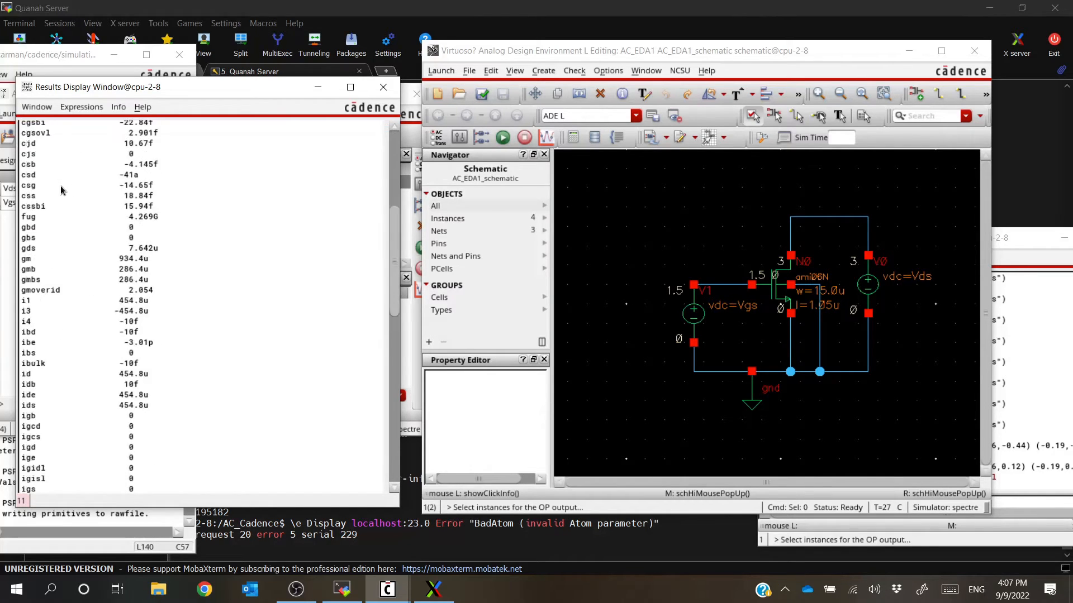
scroll(61, 188, down, 2)
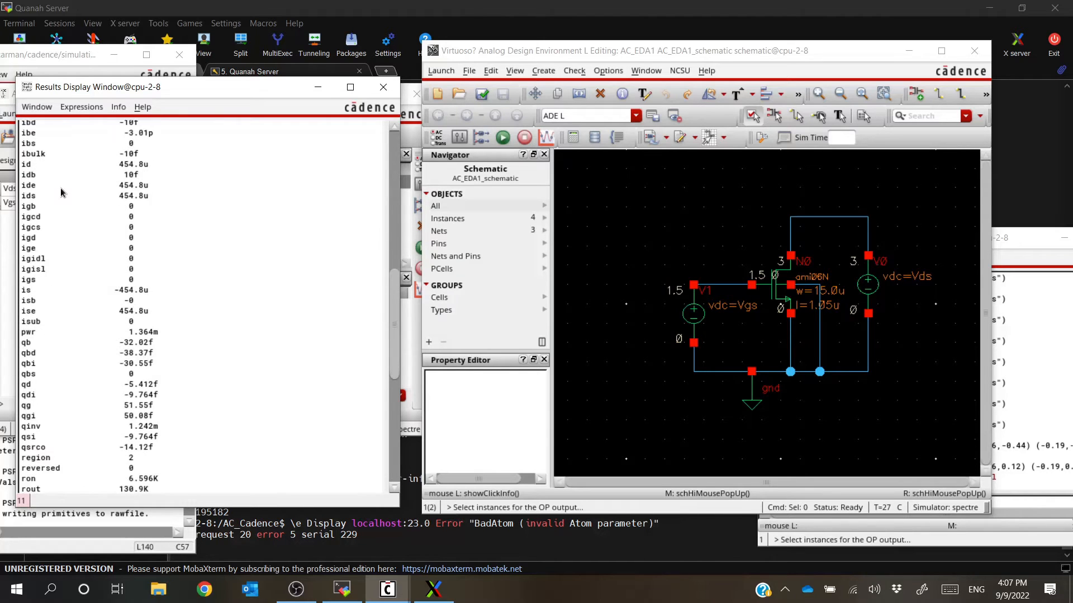
scroll(60, 187, down, 2)
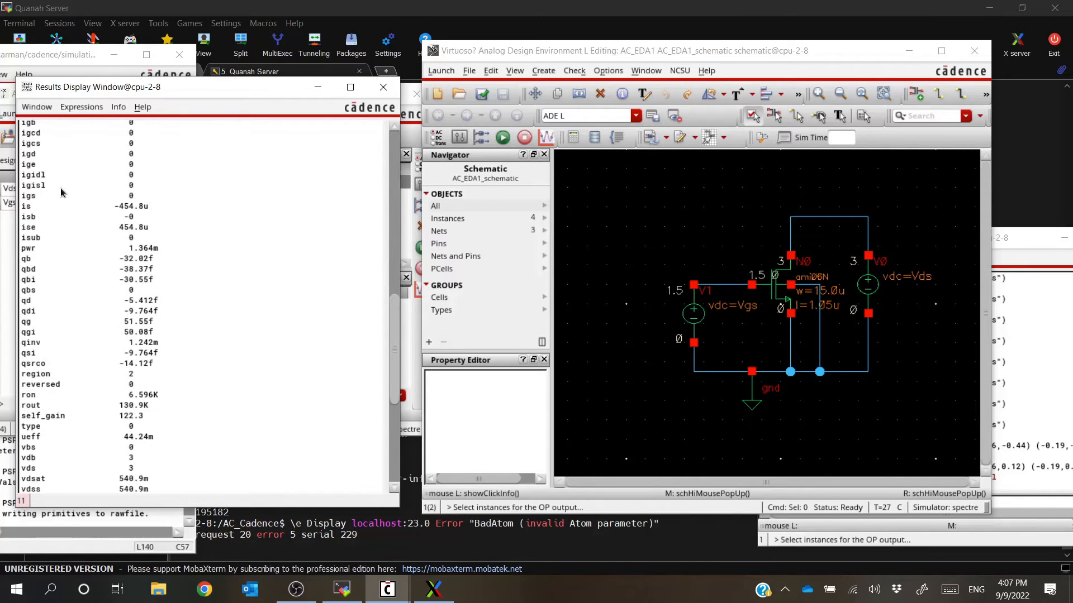
scroll(89, 223, down, 1)
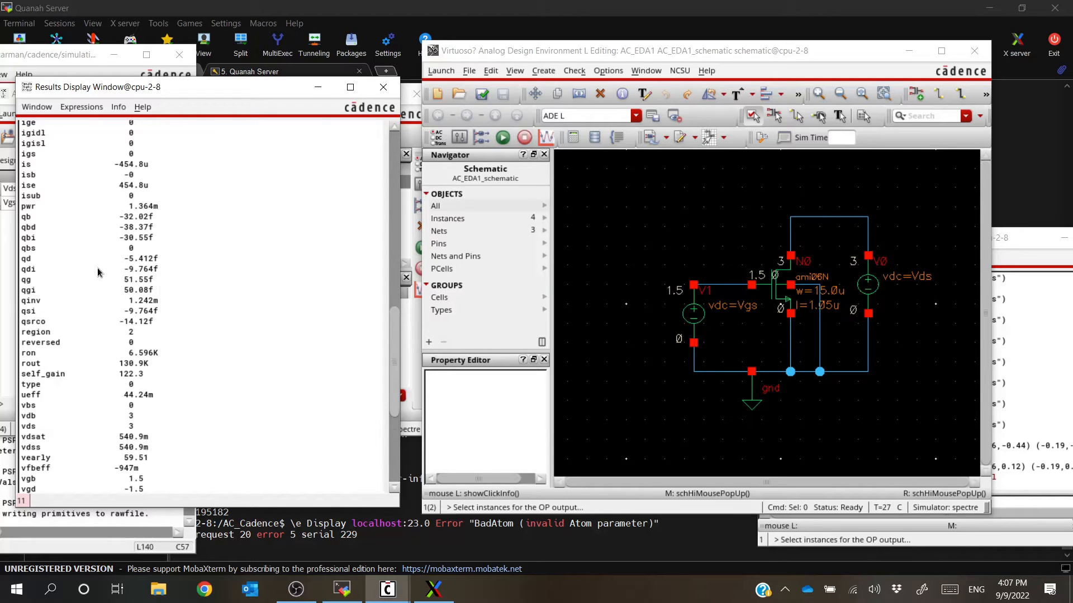
scroll(98, 272, down, 1)
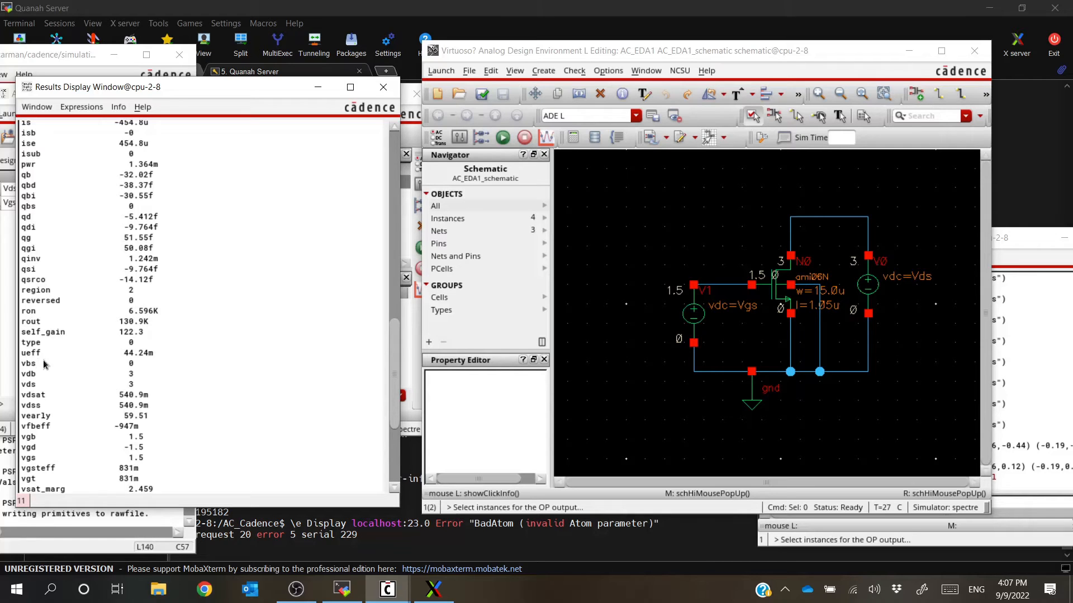
scroll(45, 364, down, 1)
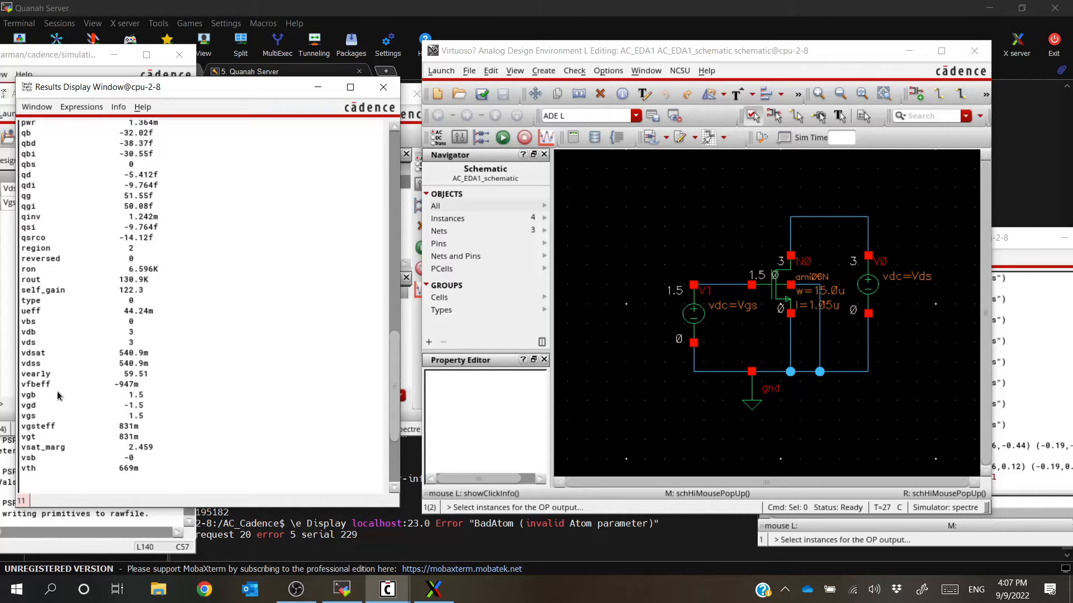
Close the operating point results window and bring the ADE L window fully into view beside the schematic
mouse_move(233, 95)
mouse_down()
mouse_move(270, 66)
mouse_move(237, 87)
mouse_up()
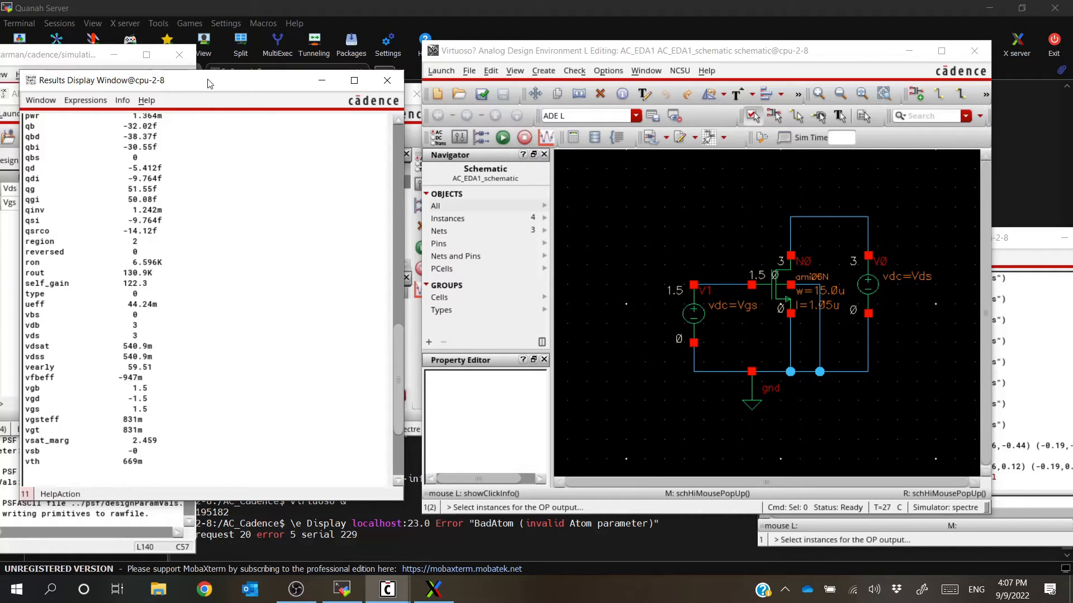
click(387, 83)
click(238, 96)
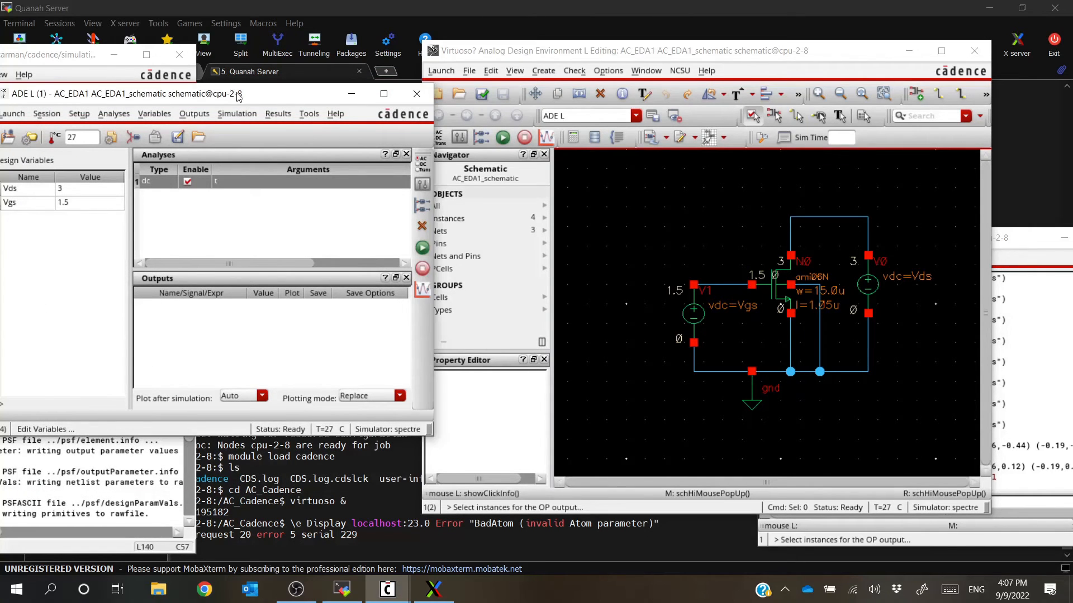
drag(238, 96, 255, 102)
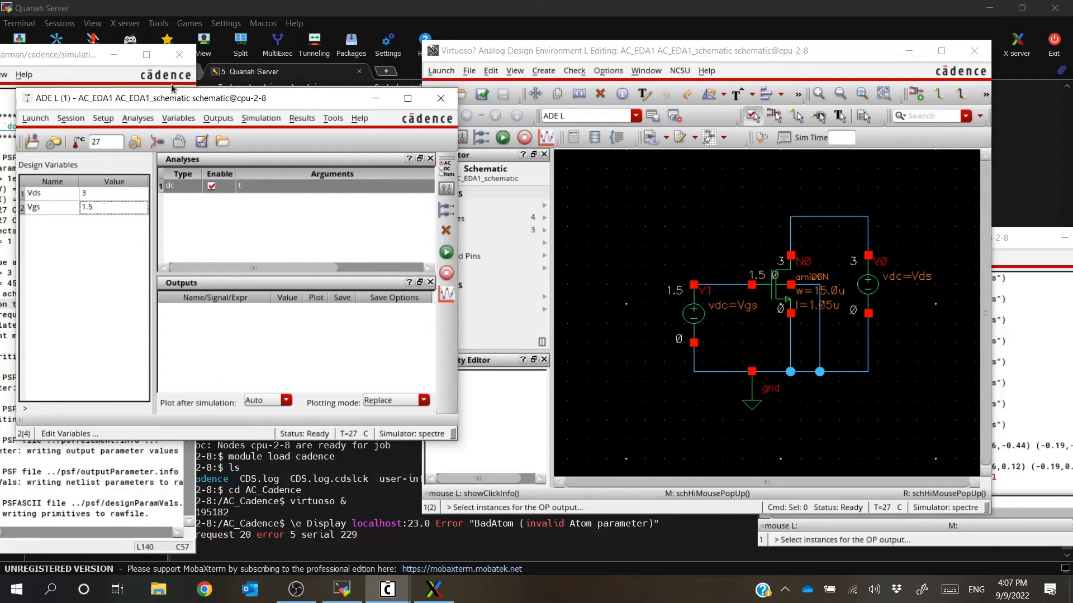
mouse_move(239, 104)
mouse_down()
mouse_move(243, 96)
mouse_move(239, 107)
mouse_up()
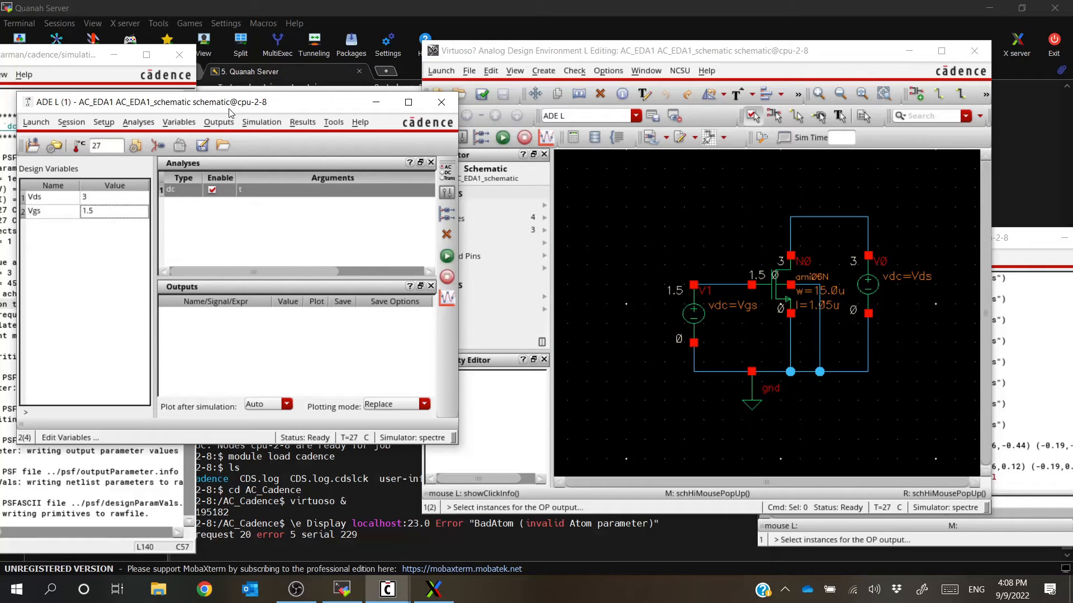
Edit the dc analysis to sweep a design variable and select Vds as the sweep variable
double_click(264, 196)
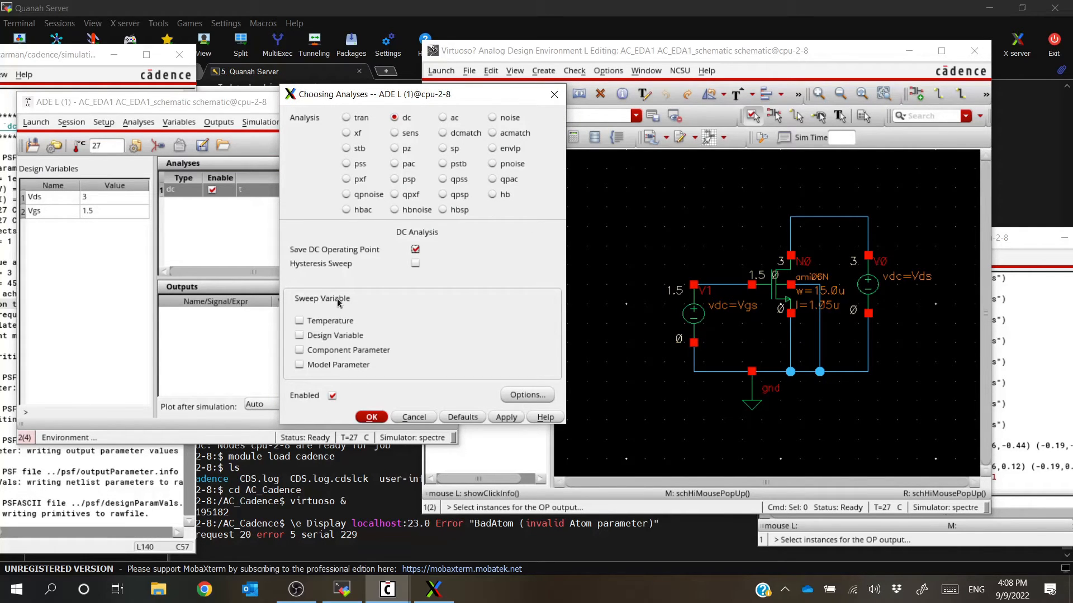
click(300, 321)
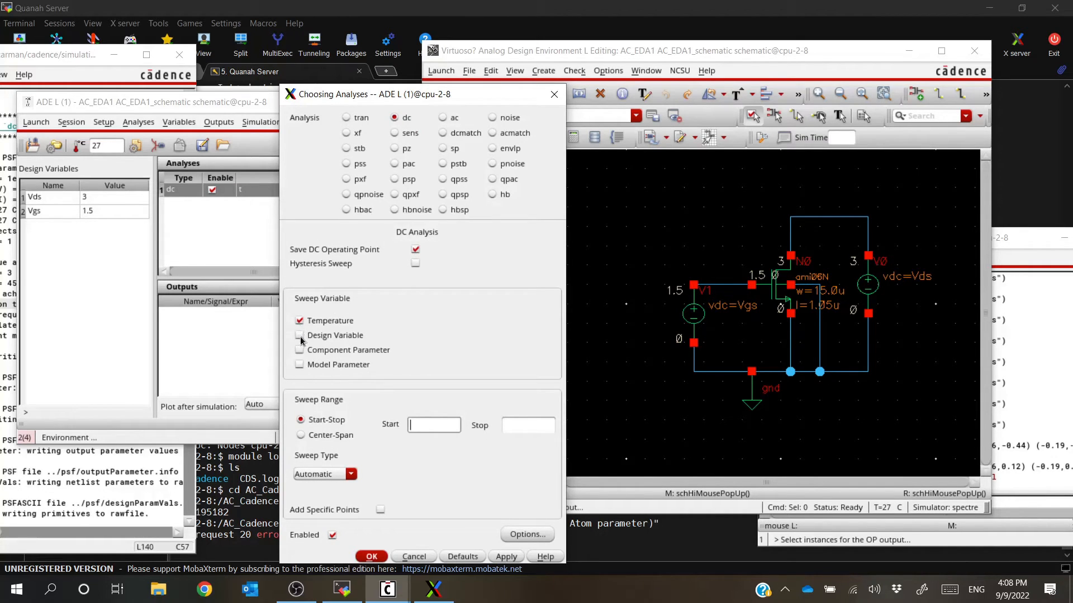
click(300, 336)
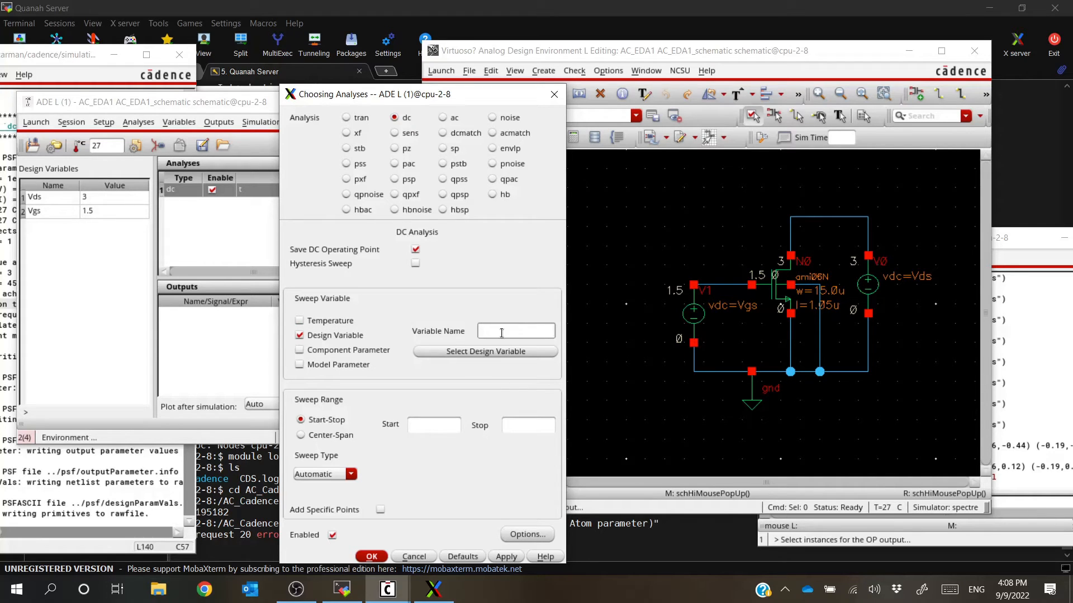
click(480, 350)
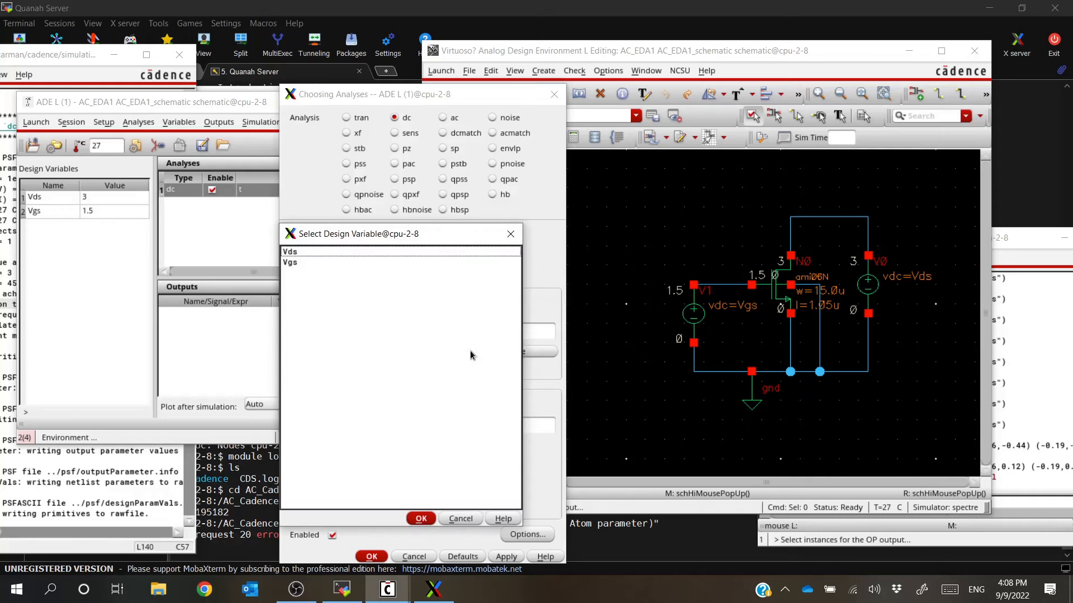
double_click(305, 251)
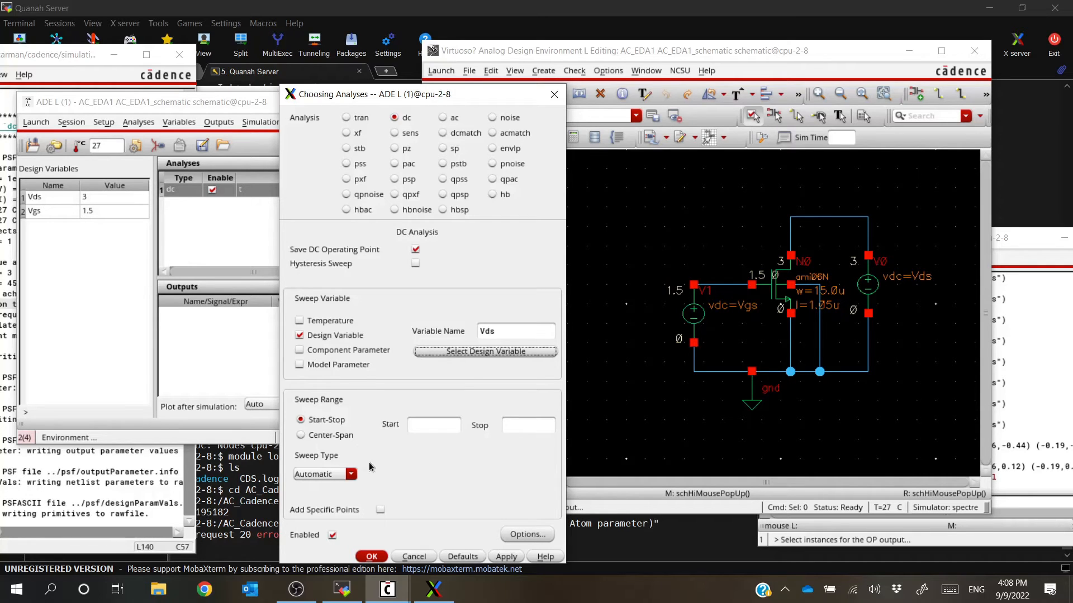
Set the Vds sweep range from 0 to 5 with the Automatic sweep type and accept the analysis settings
click(433, 426)
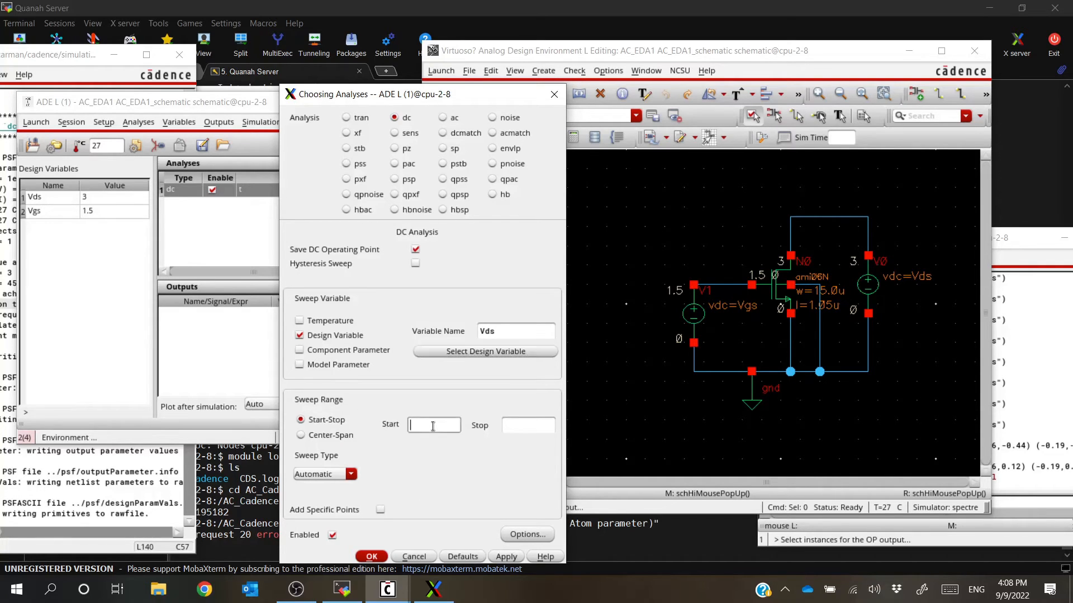
text(0)
key(Tab)
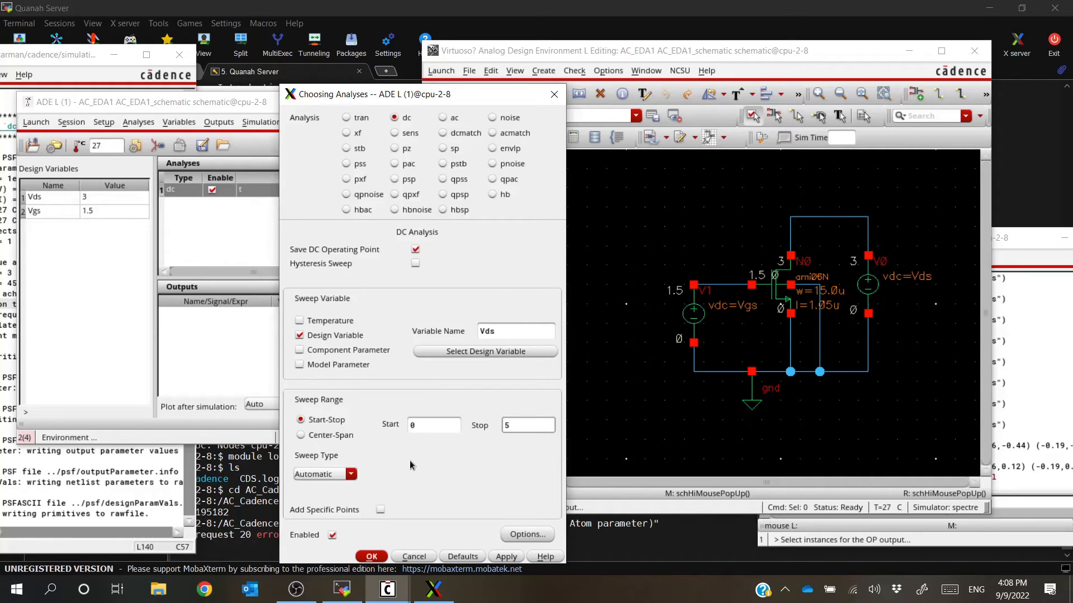
click(350, 478)
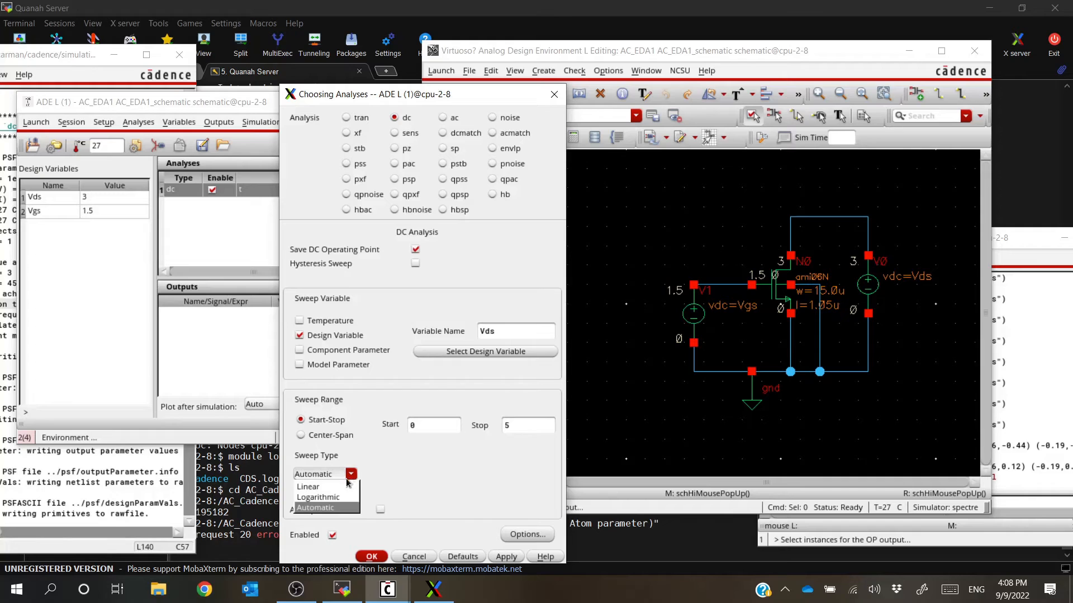
click(325, 508)
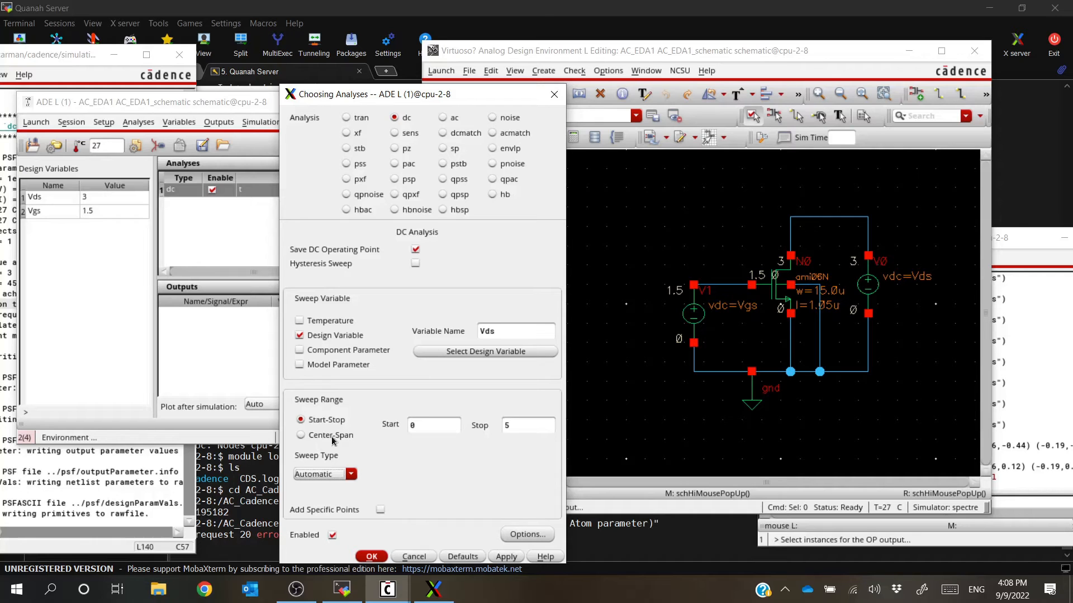
click(372, 556)
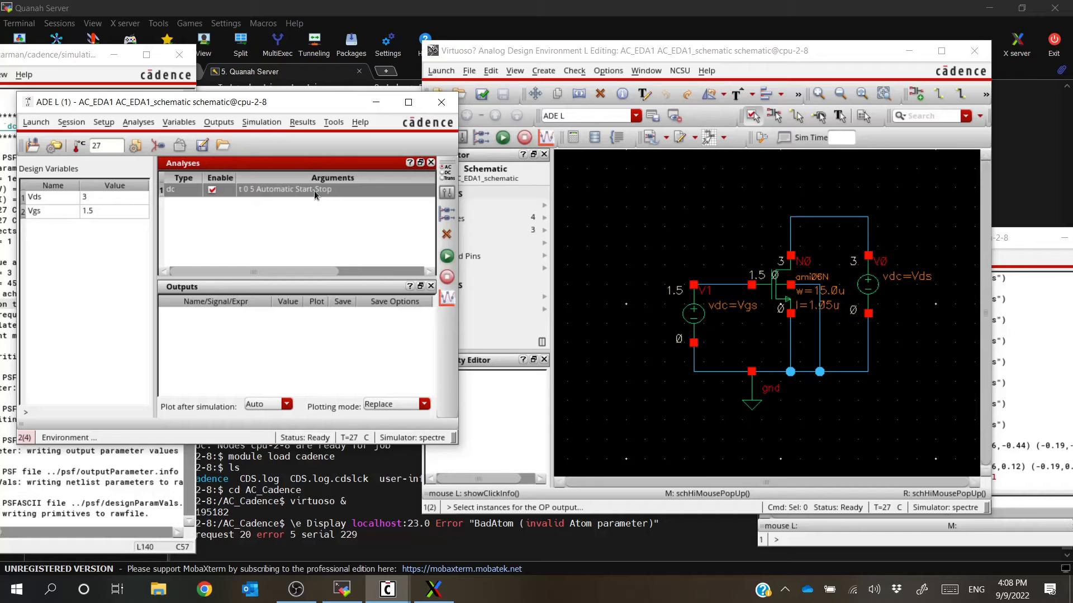
Netlist and run the DC sweep simulation, and place the schematic window clear of the ADE L window
click(447, 257)
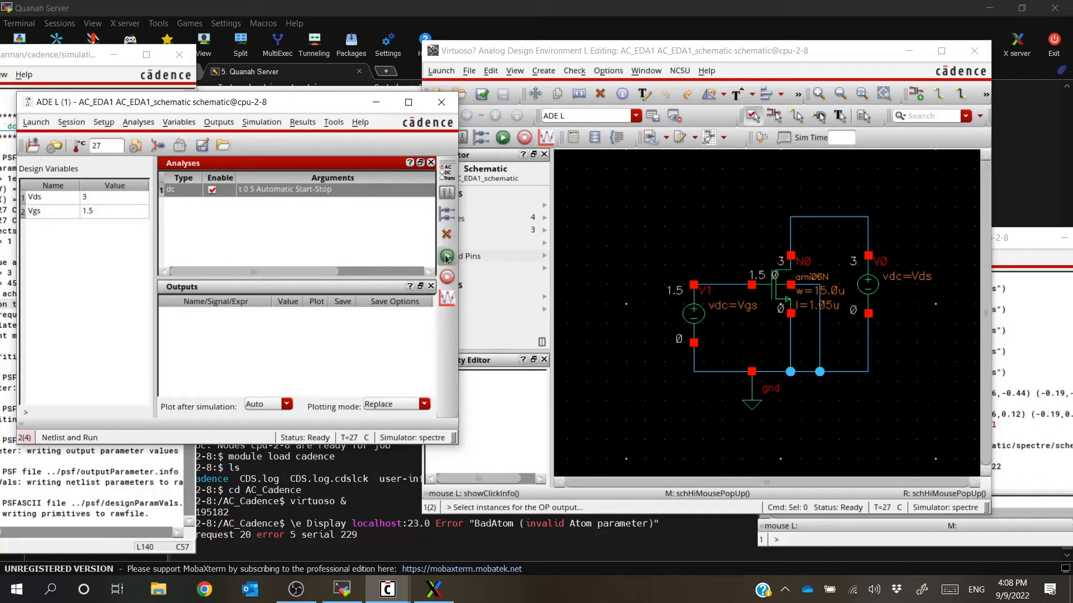
click(447, 257)
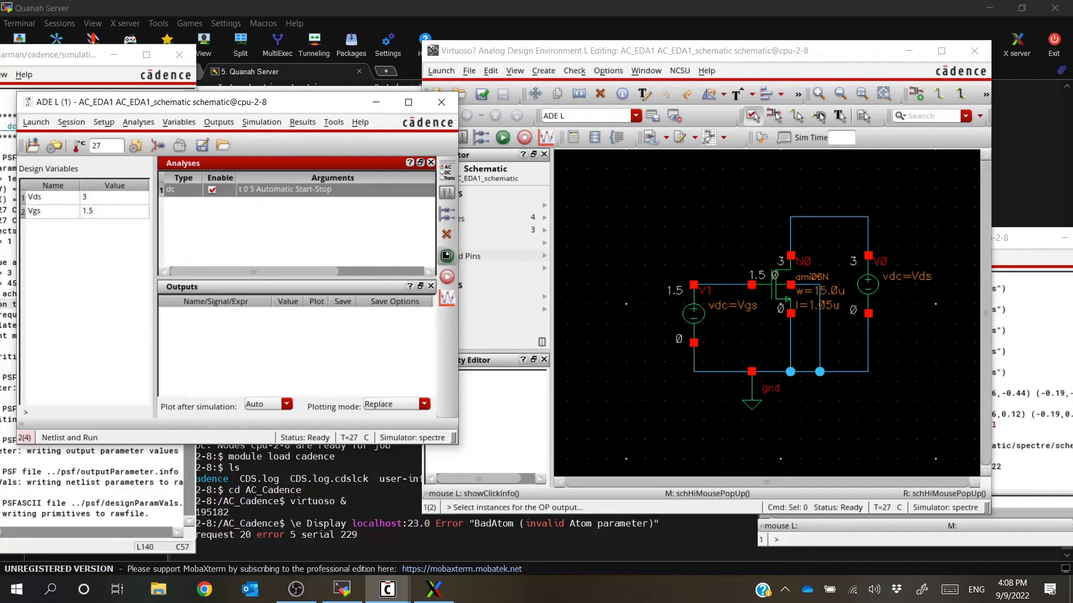
click(716, 50)
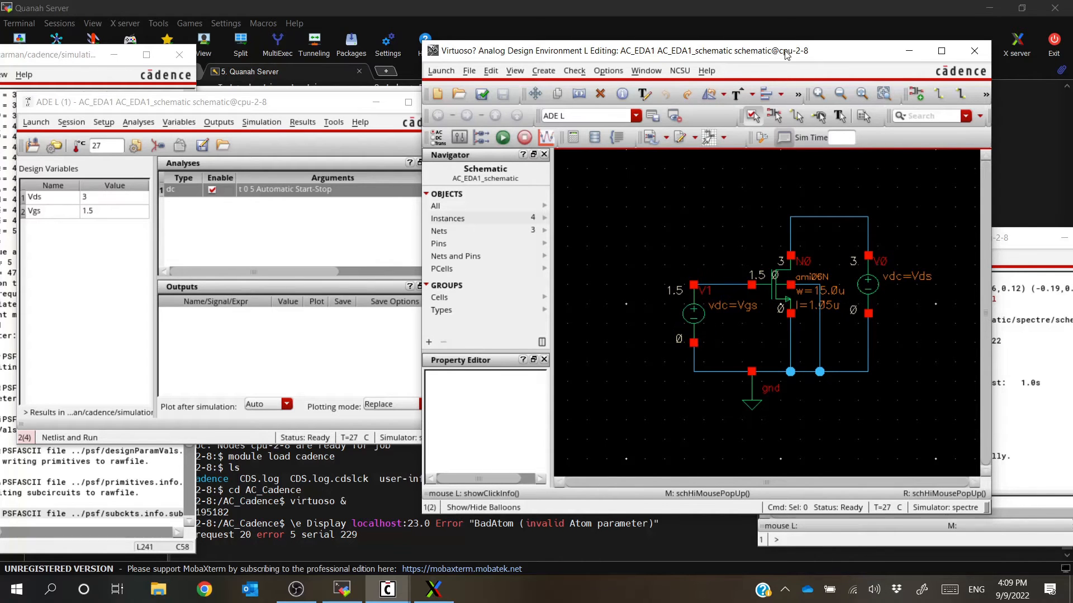
drag(789, 50, 848, 36)
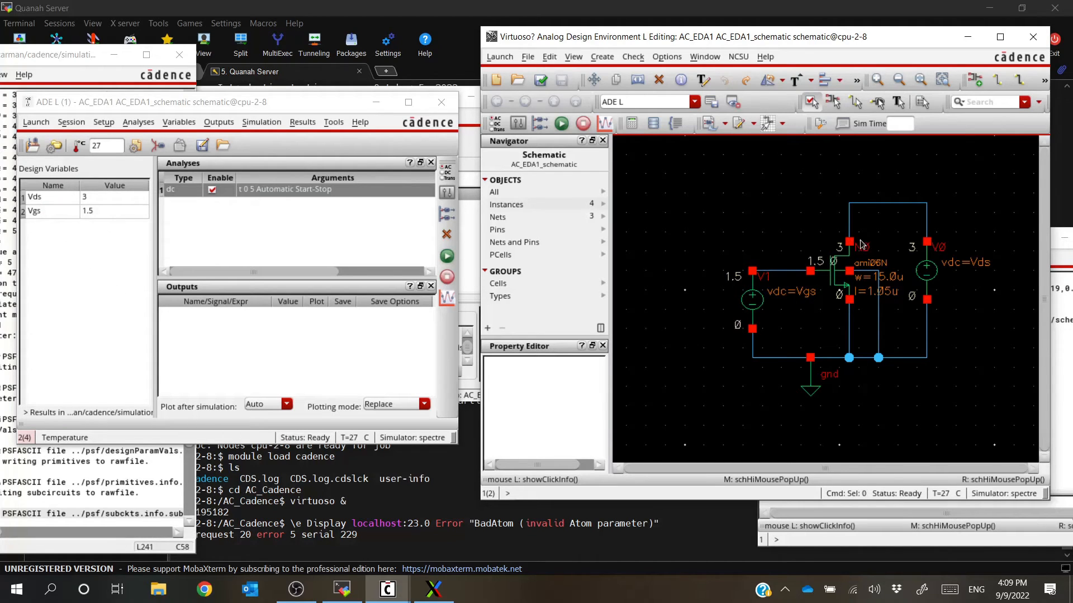
click(850, 300)
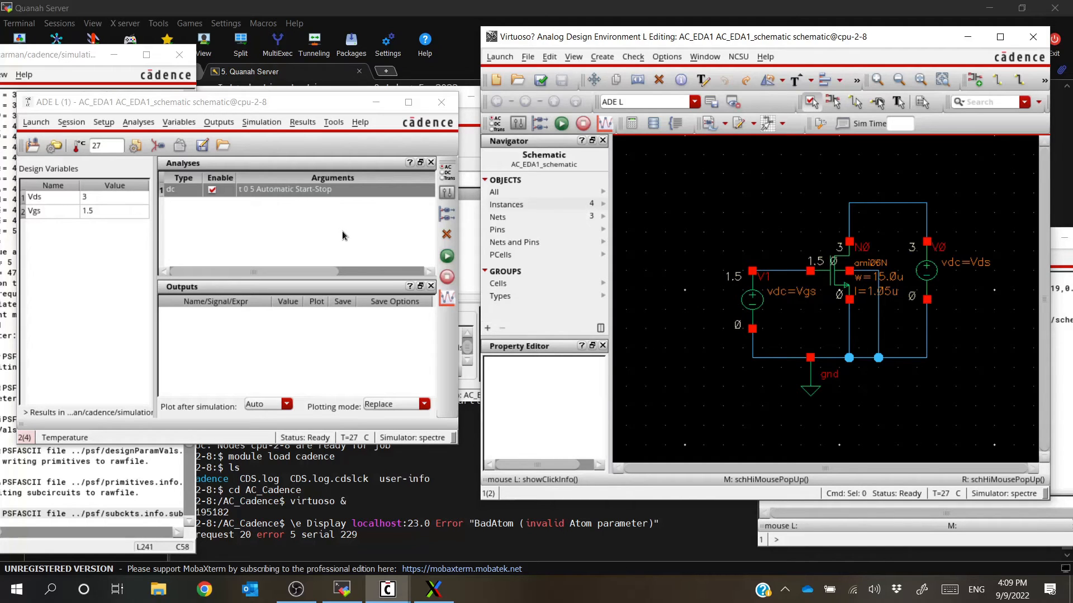
Open the Direct Plot main form, accepting the Virtuoso_Visual_Analysis_XL license, and move the graph window so the schematic circuit is visible
click(305, 123)
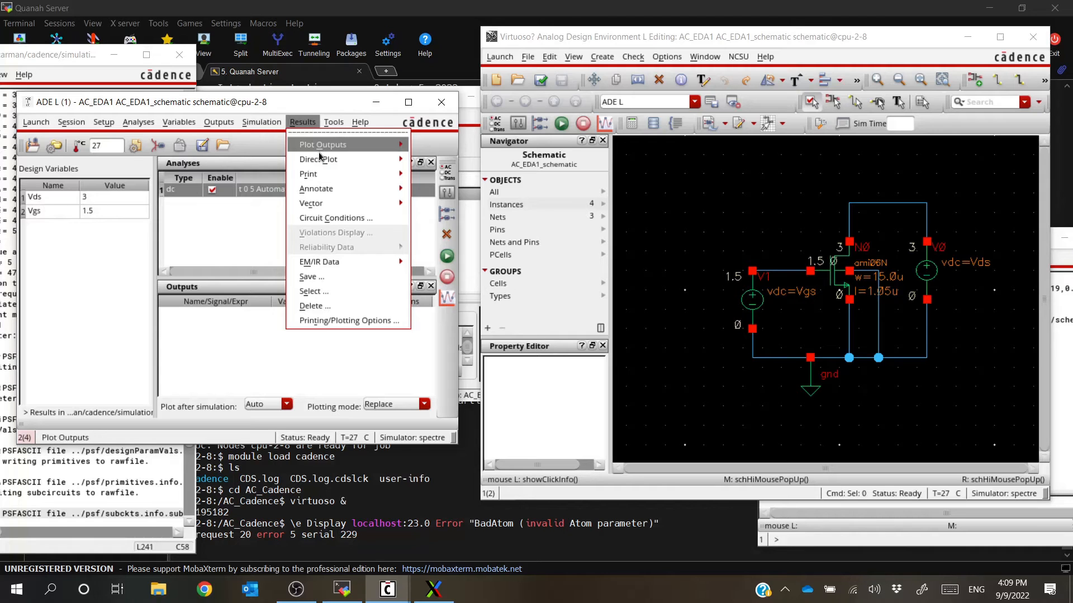
mouse_move(323, 161)
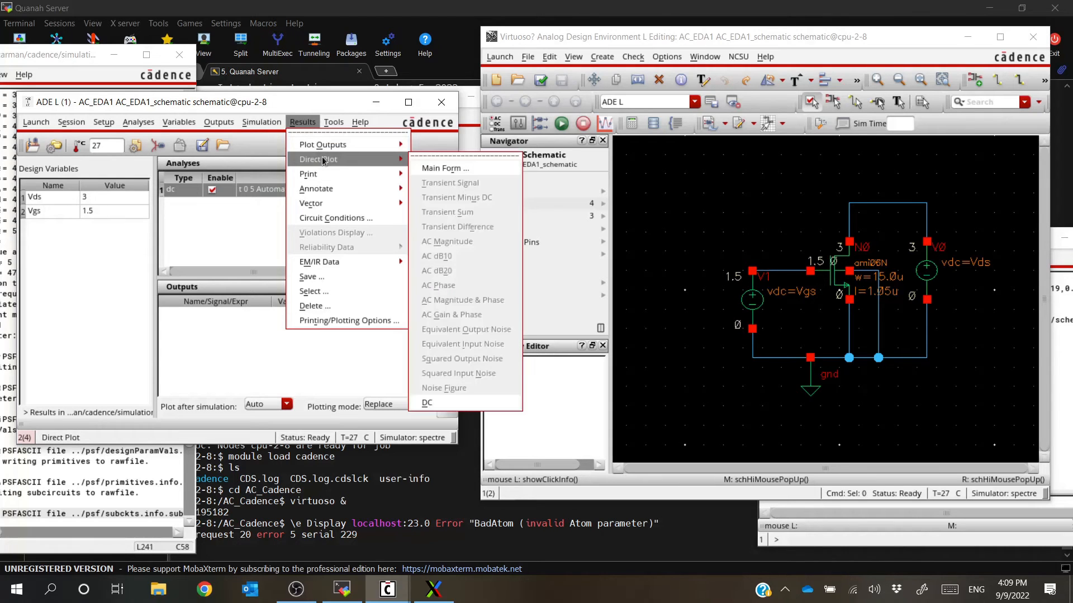
click(441, 168)
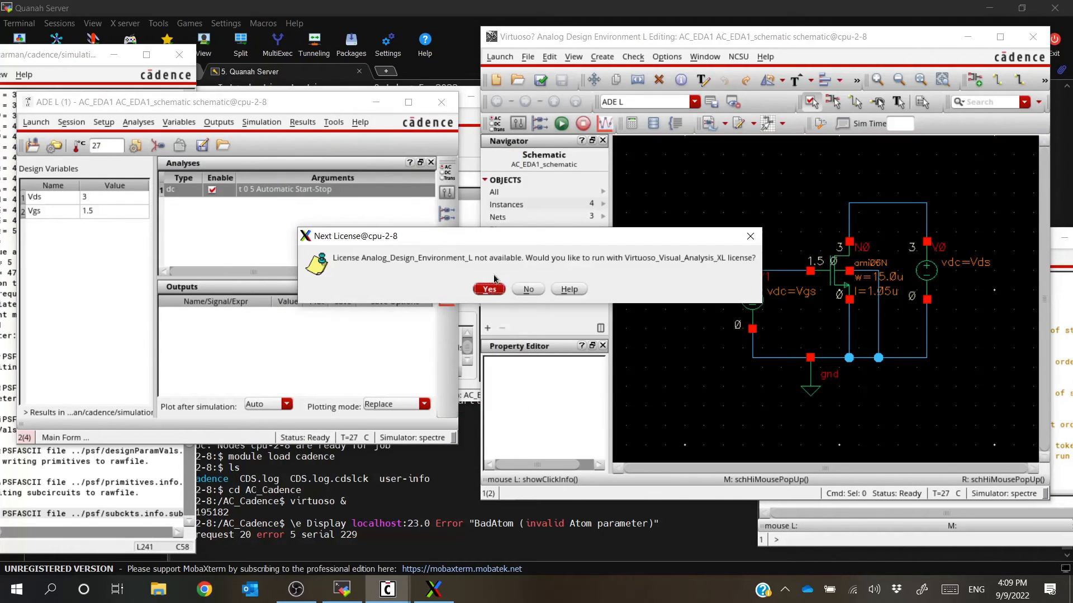
click(493, 290)
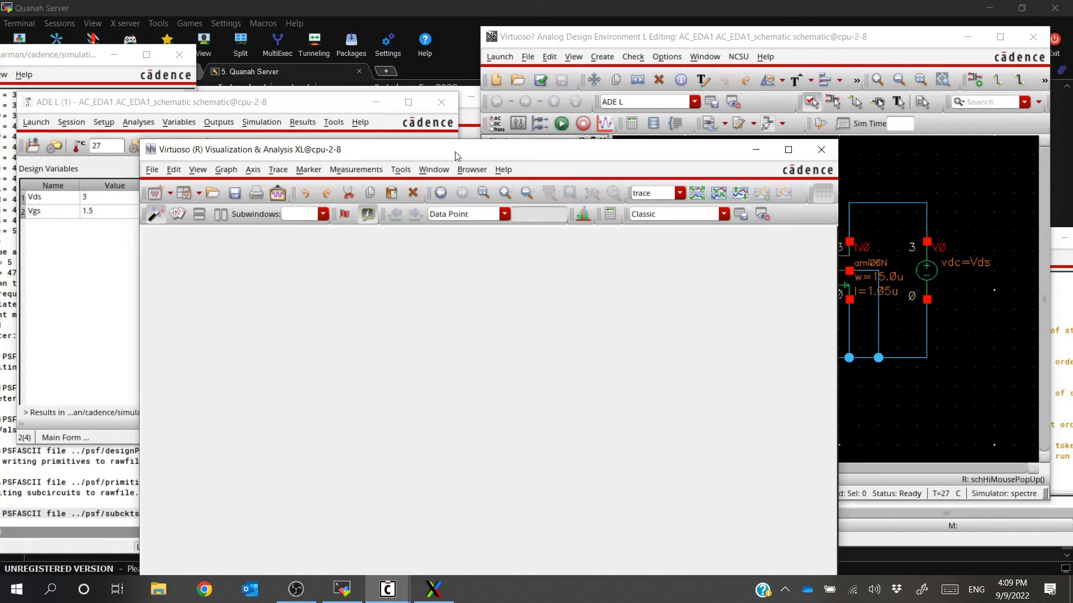
drag(455, 155, 373, 36)
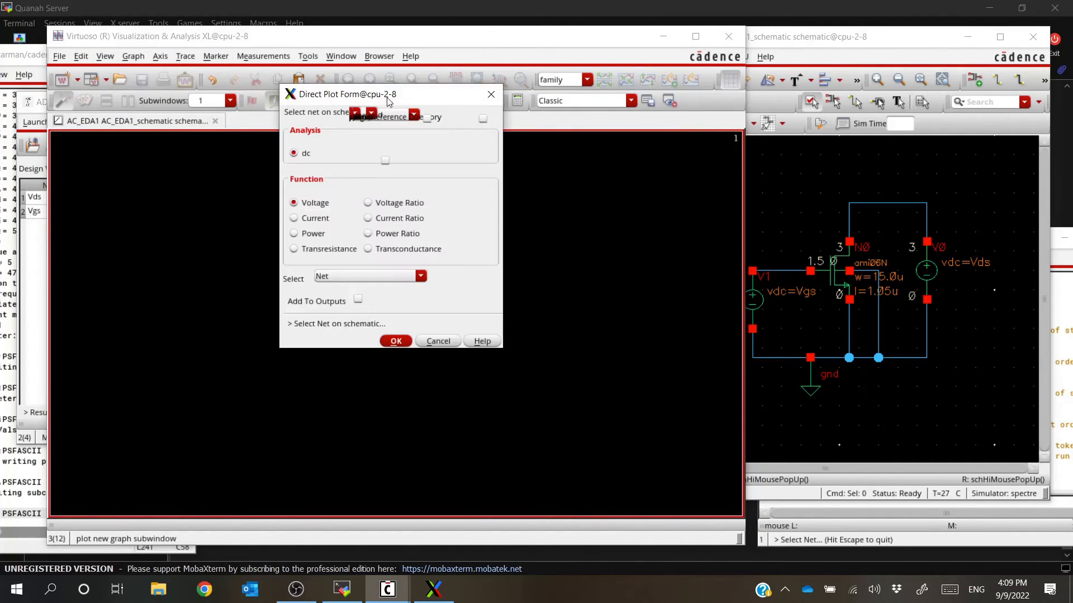
mouse_move(390, 98)
mouse_down()
mouse_move(405, 86)
mouse_move(389, 106)
mouse_up()
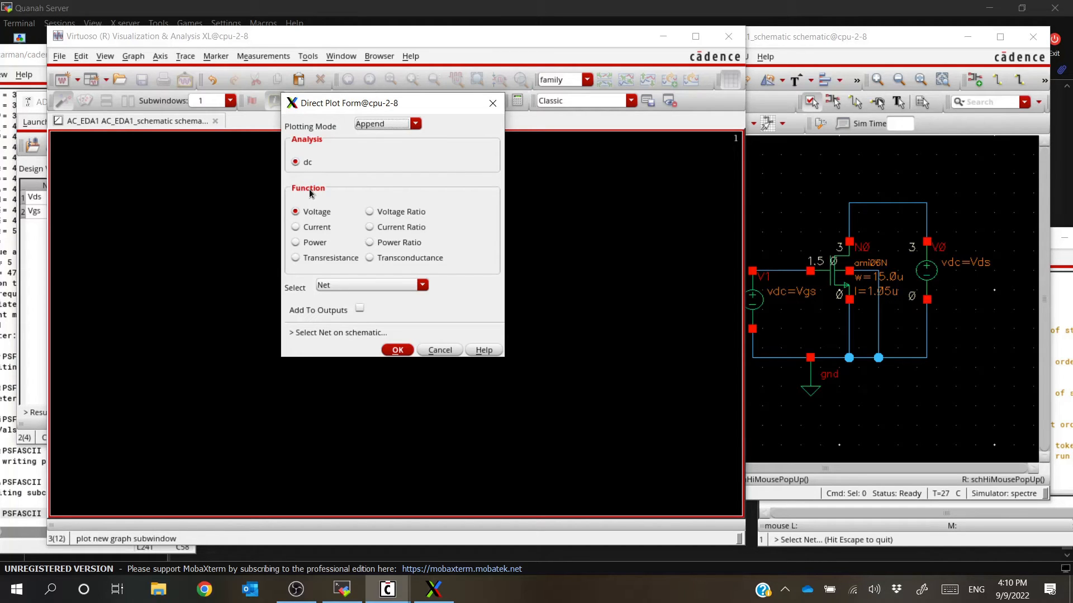
click(296, 228)
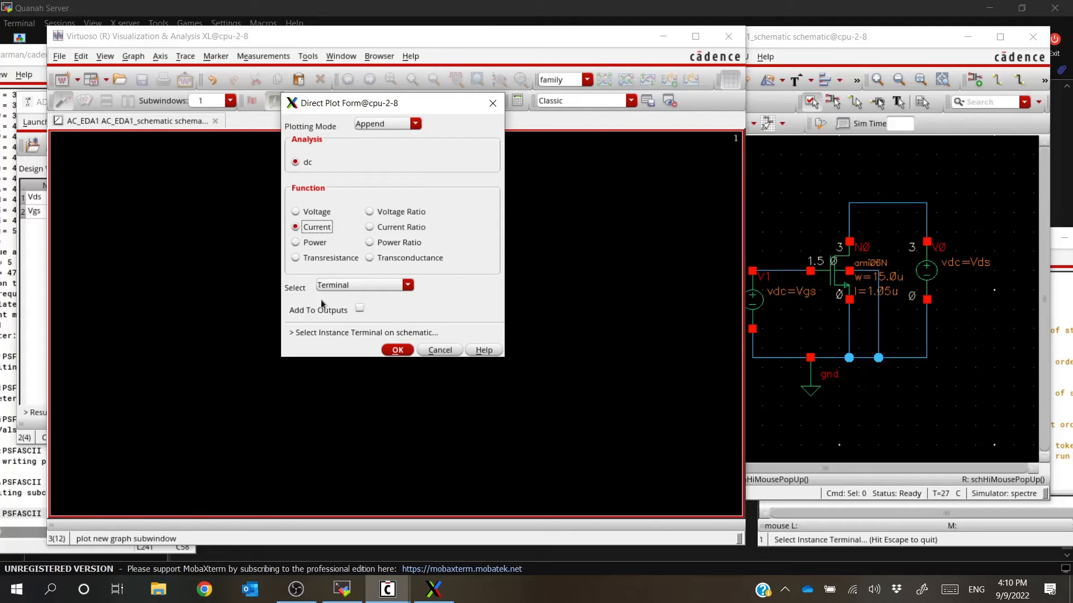
click(360, 309)
click(865, 39)
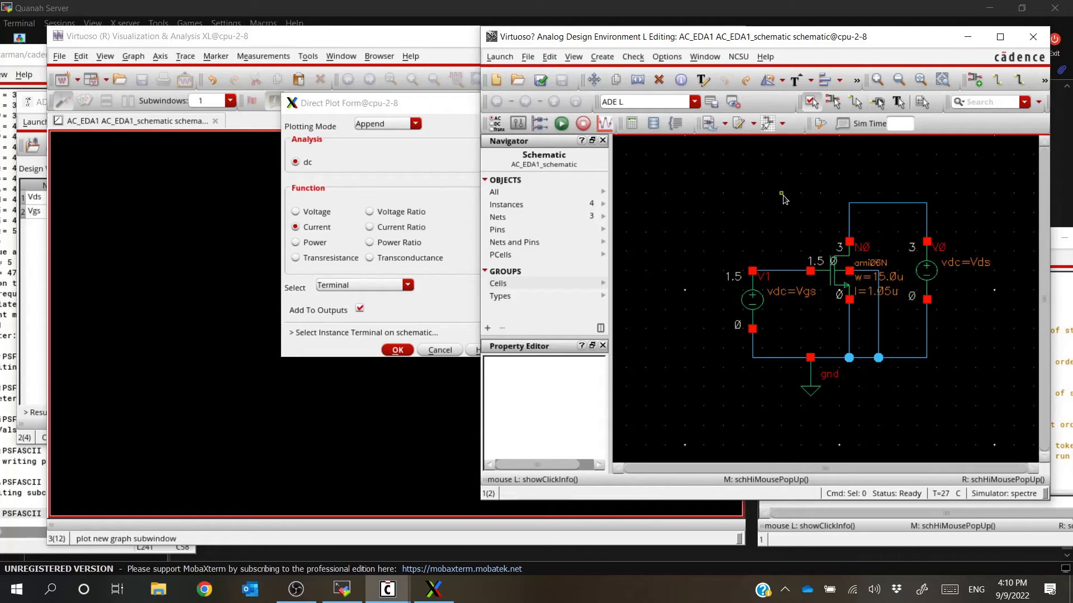
key(Escape)
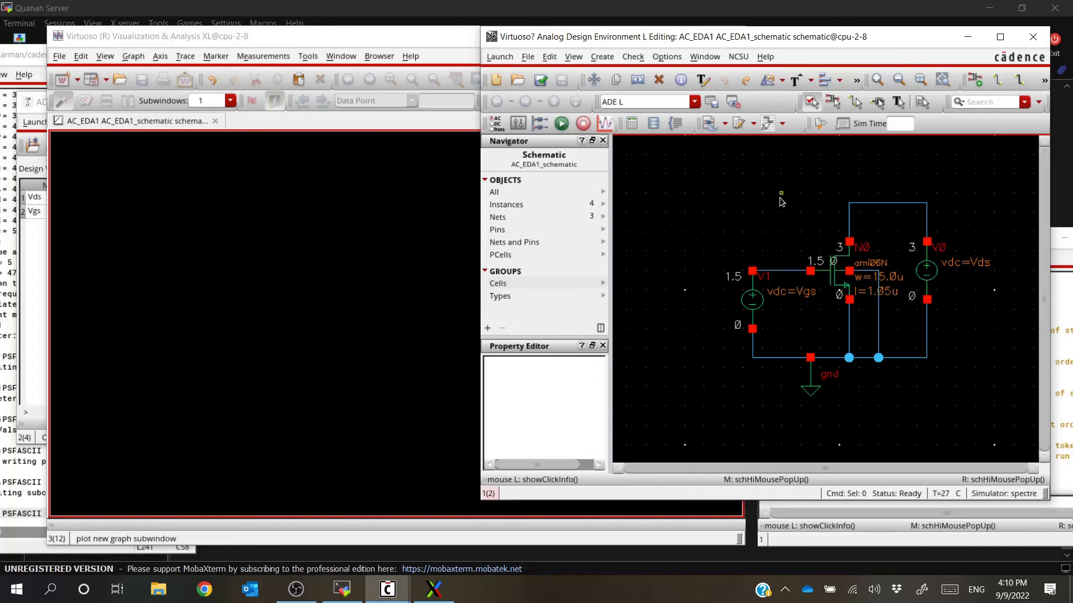
click(322, 36)
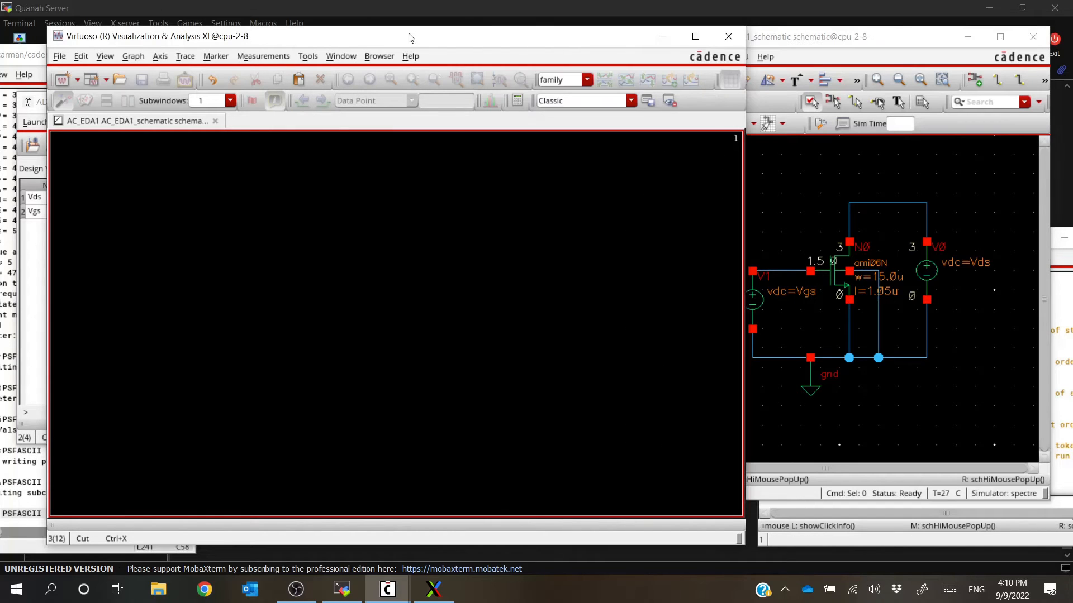
click(734, 36)
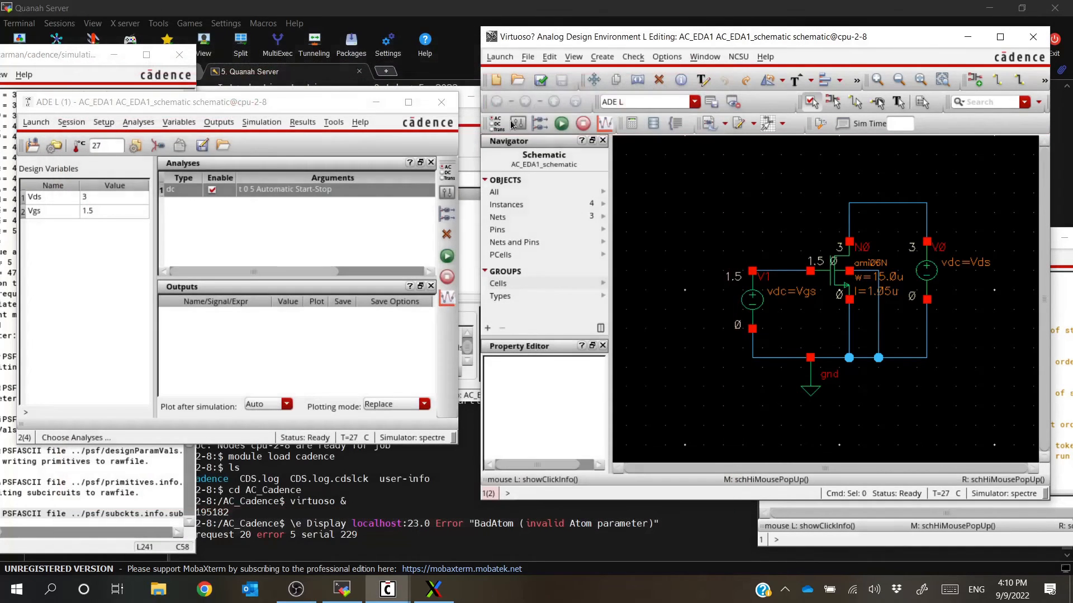
Open the Direct Plot main form again, choose the Current function for terminals, and enable adding the selections to the outputs
click(302, 123)
mouse_move(314, 161)
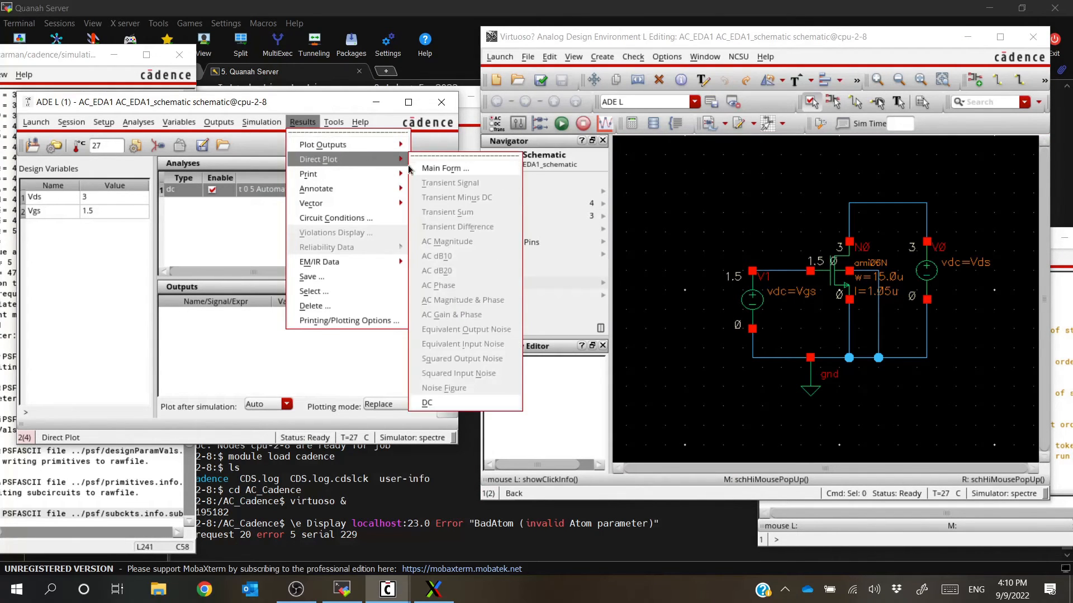
click(421, 166)
click(488, 288)
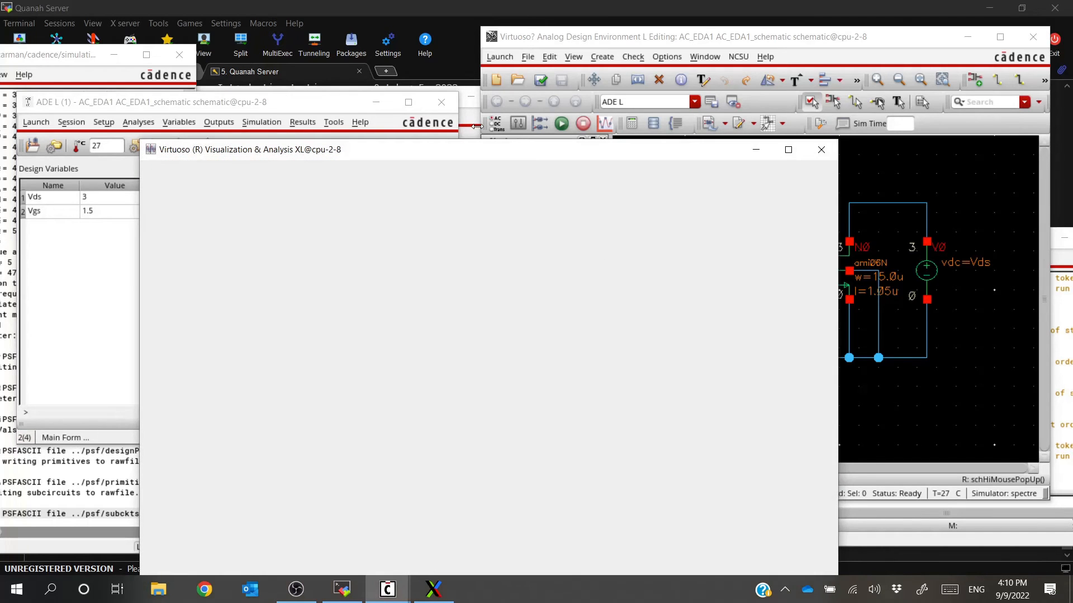
drag(473, 150, 372, 61)
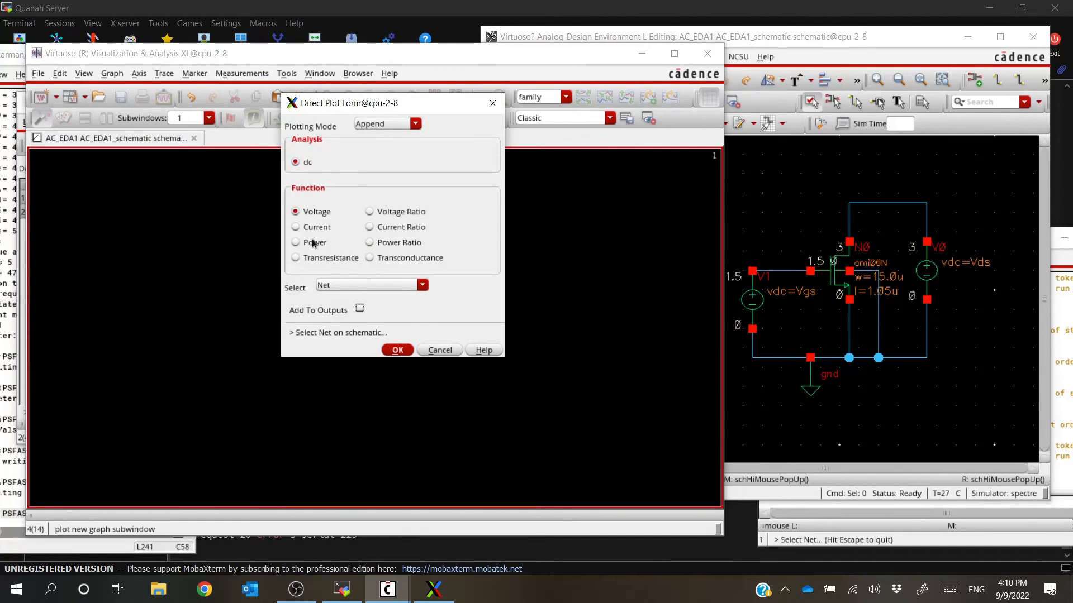
click(296, 227)
click(360, 309)
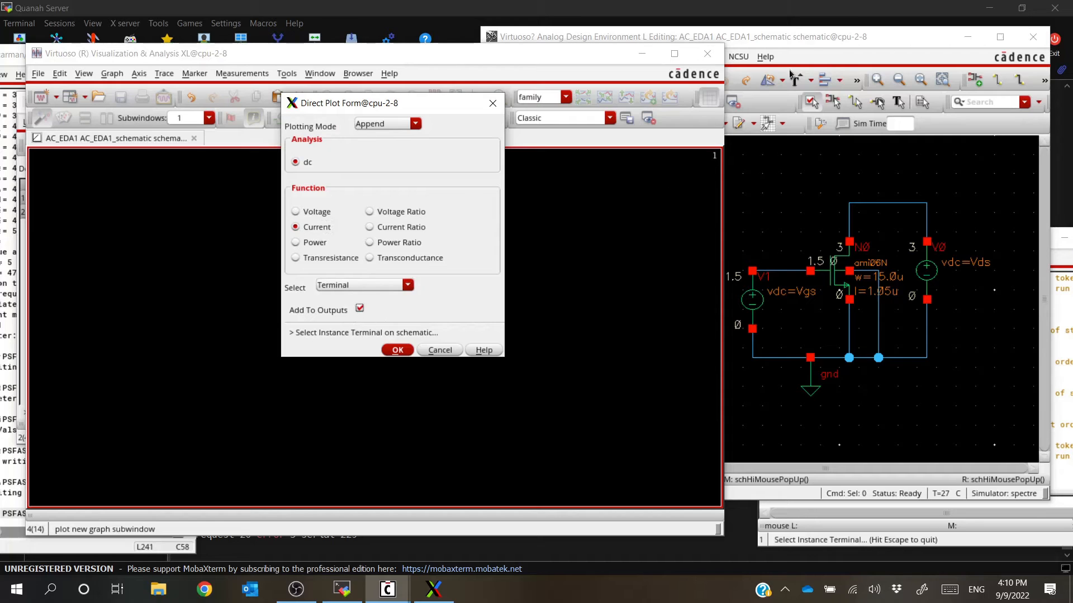
Plot the DC currents at the PLUS and MINUS terminals of source V0 on the schematic
click(805, 34)
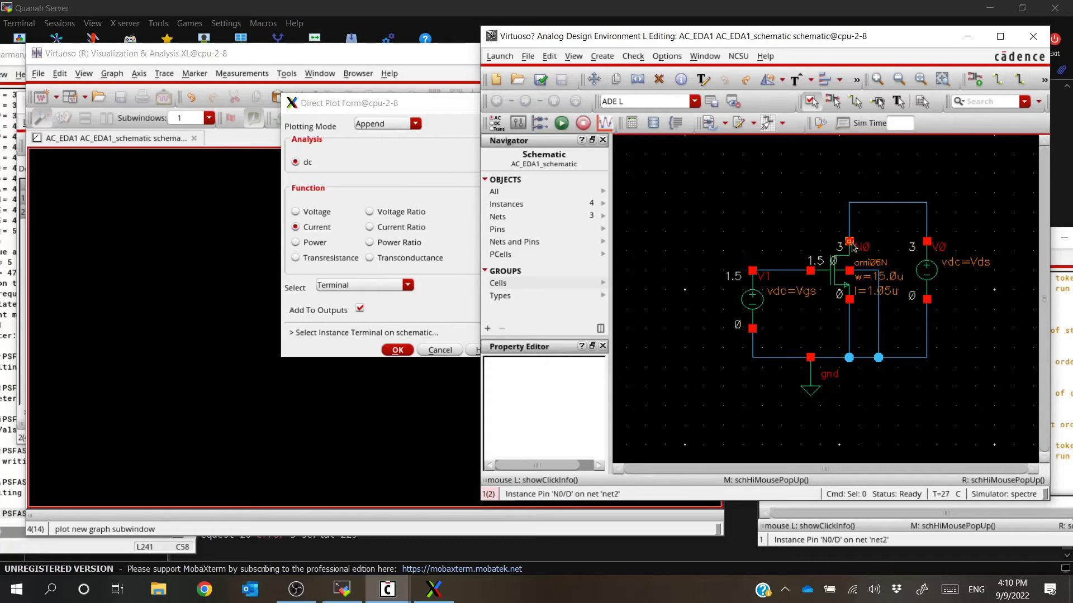
click(927, 242)
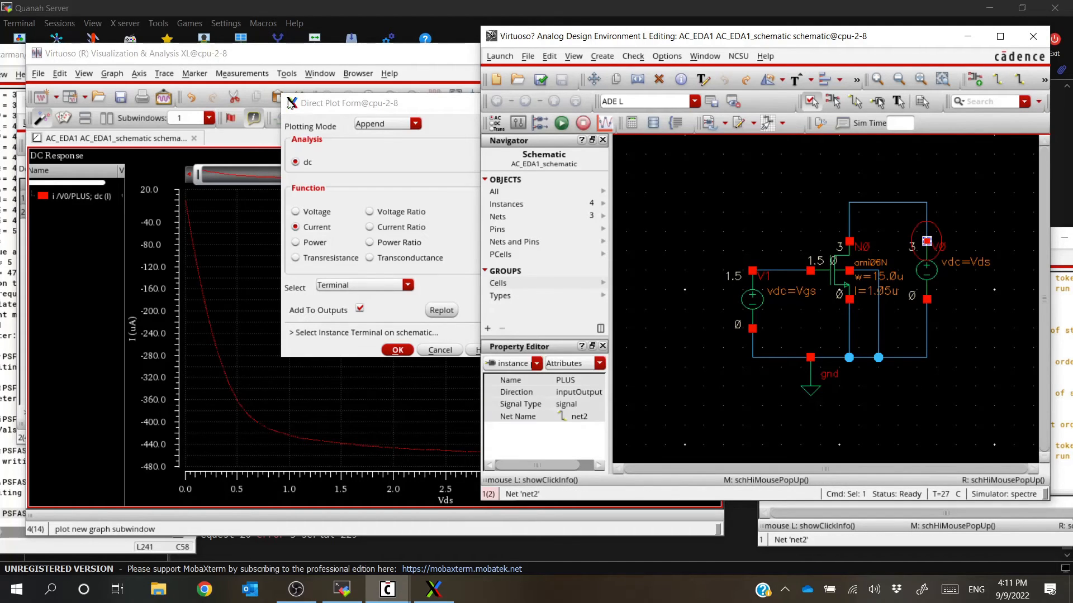
click(313, 55)
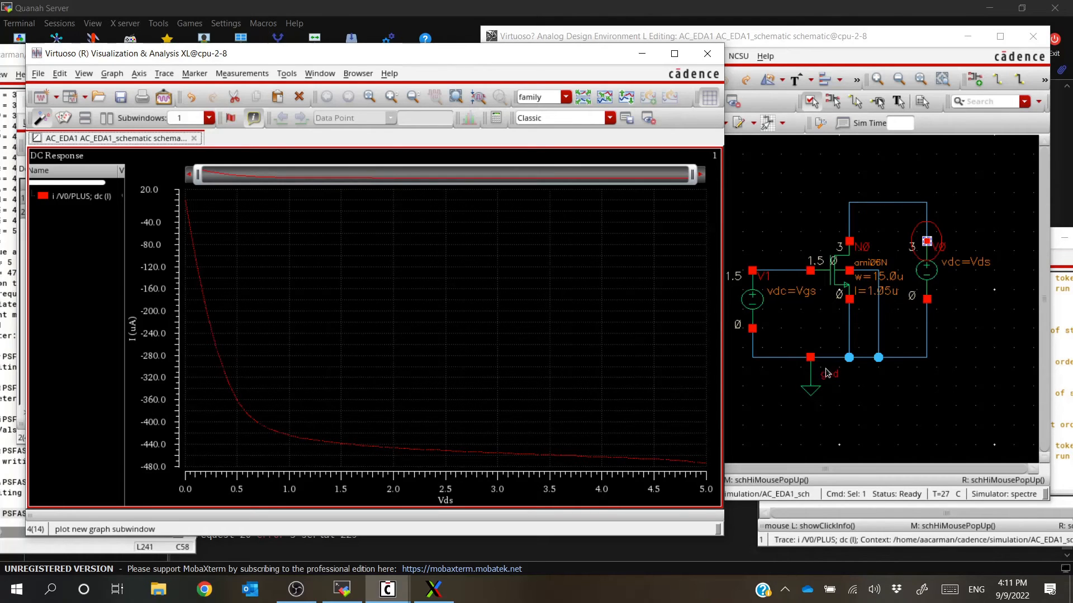
drag(413, 56, 503, 191)
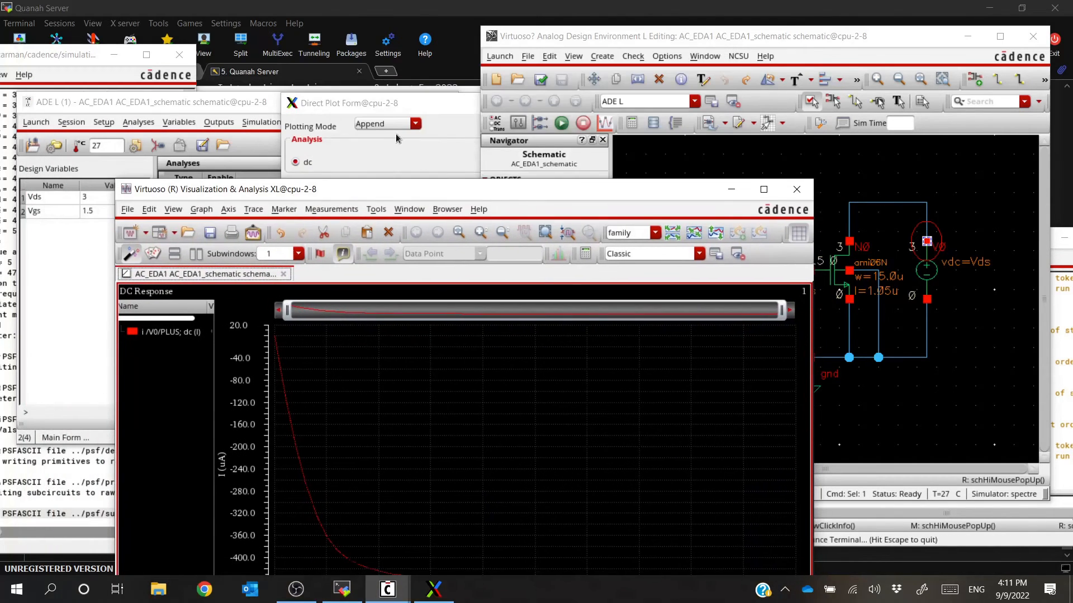
click(395, 113)
drag(585, 195, 461, 78)
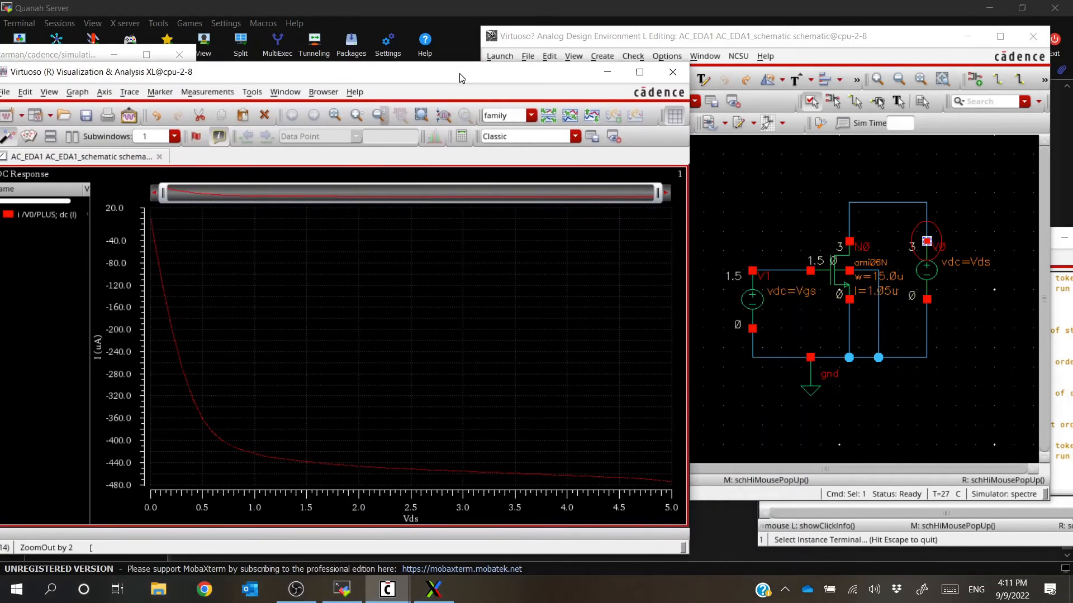
click(927, 301)
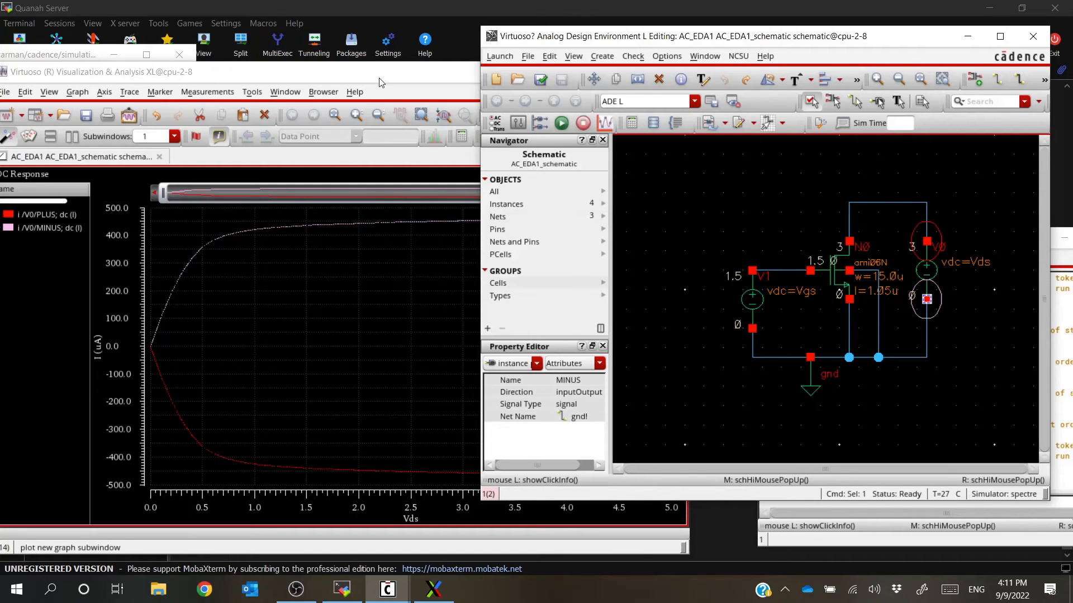
Try to plot the current at transistor N0's drain terminal, check the Direct Plot form's response, and accept the form
click(849, 243)
drag(424, 73, 746, 38)
click(304, 110)
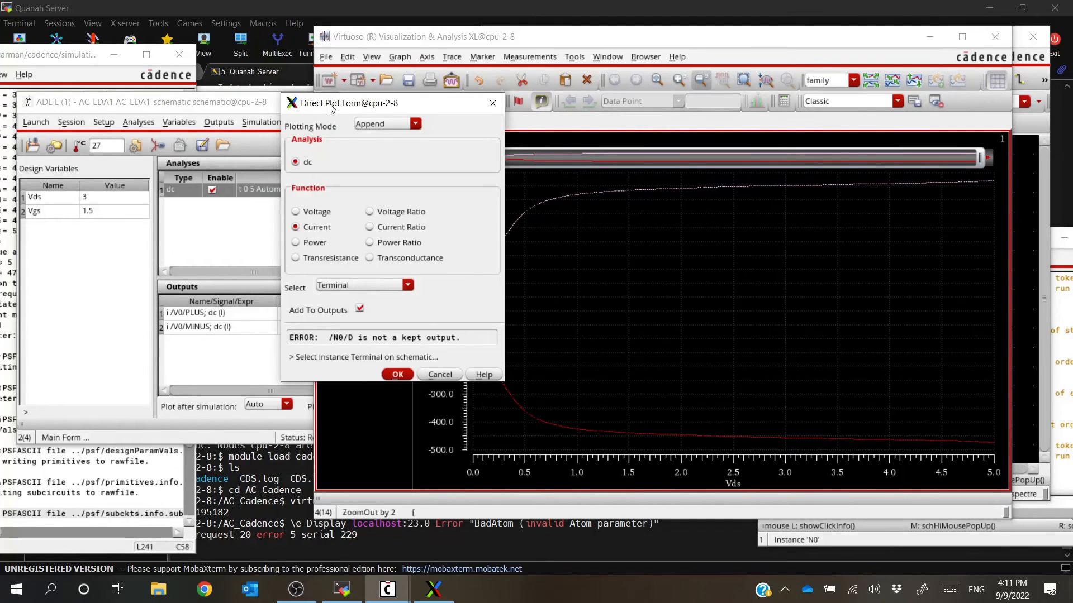
drag(332, 108, 215, 110)
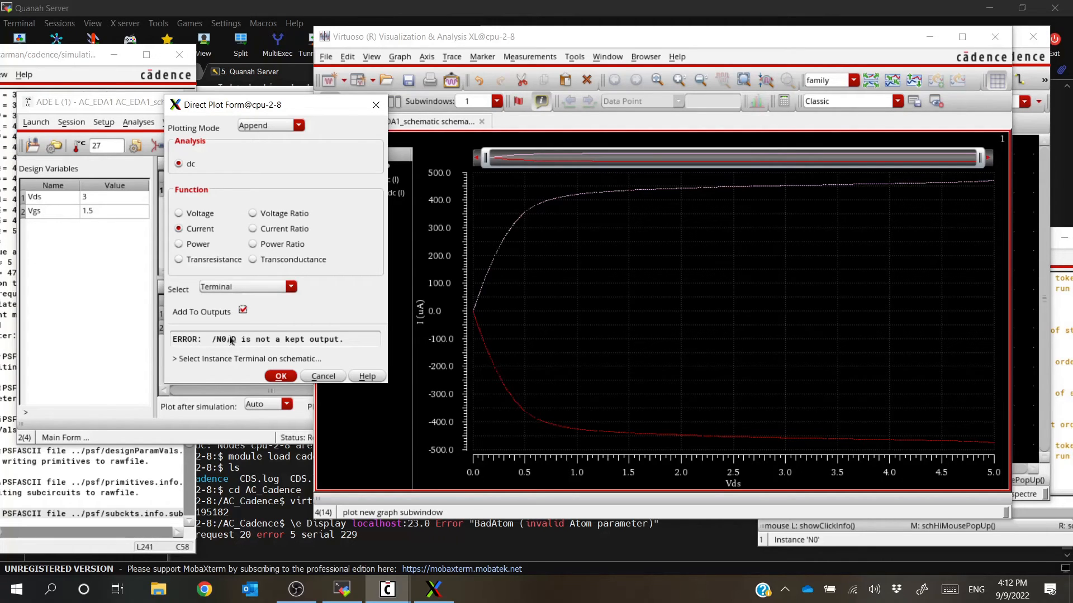
click(281, 376)
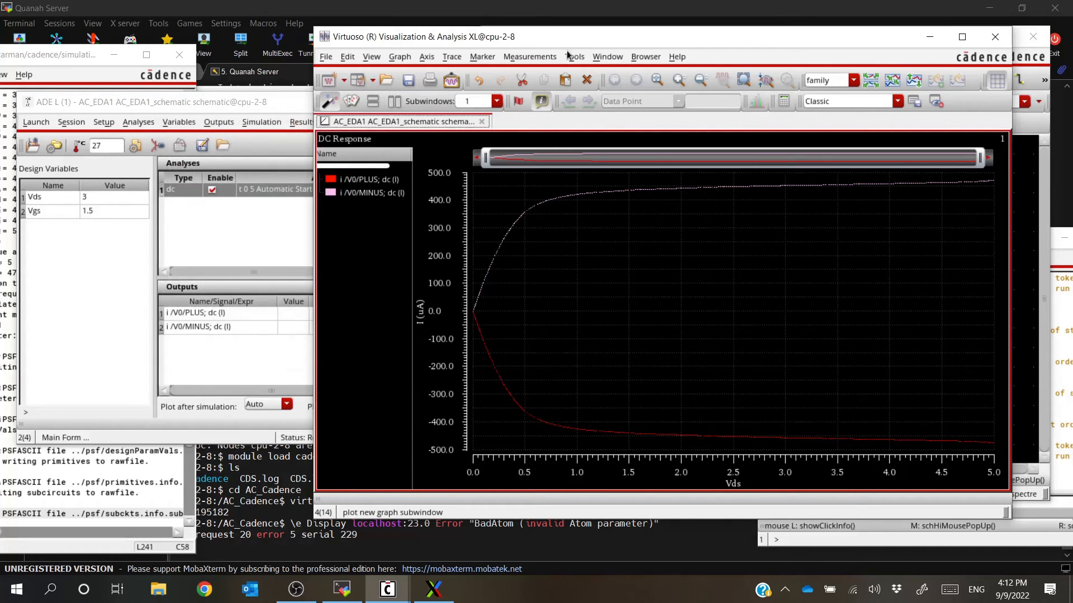
Delete the V0/PLUS current trace from the graph and move the graph window clear of the ADE L outputs
drag(582, 45, 370, 48)
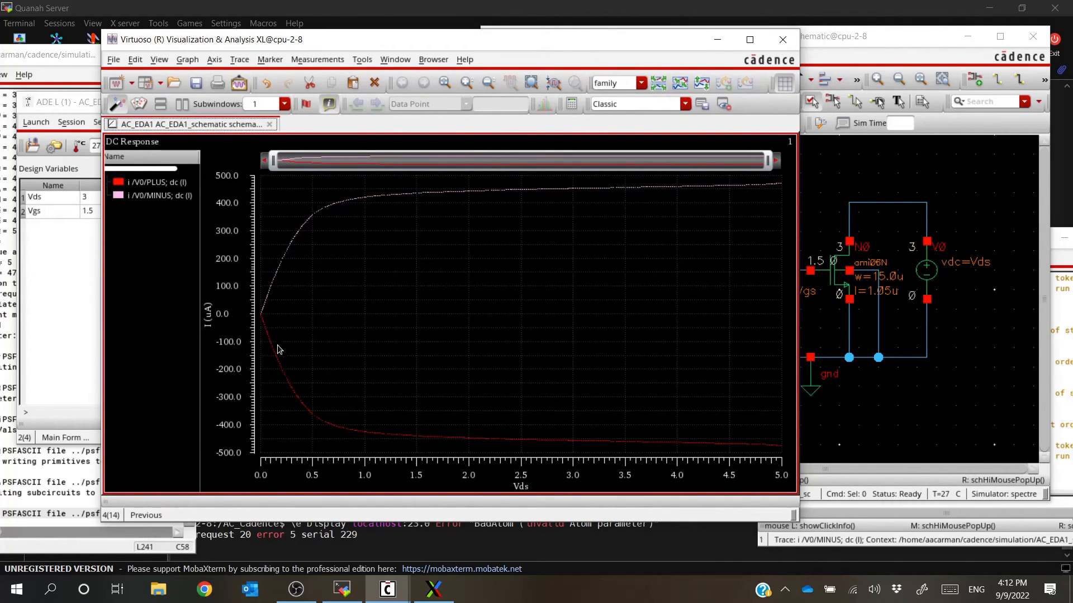
mouse_move(275, 351)
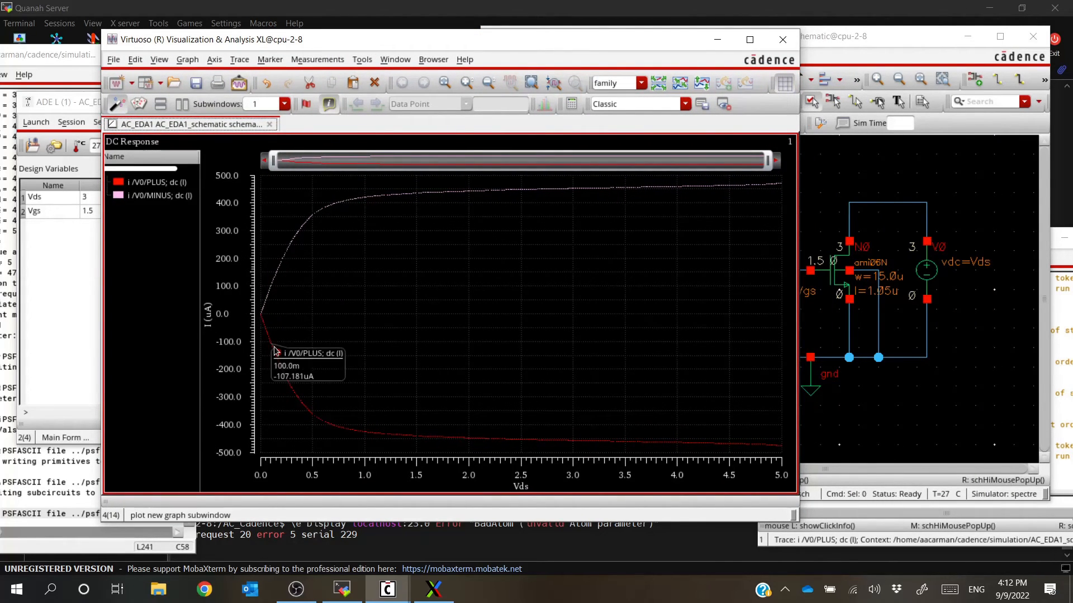
click(153, 184)
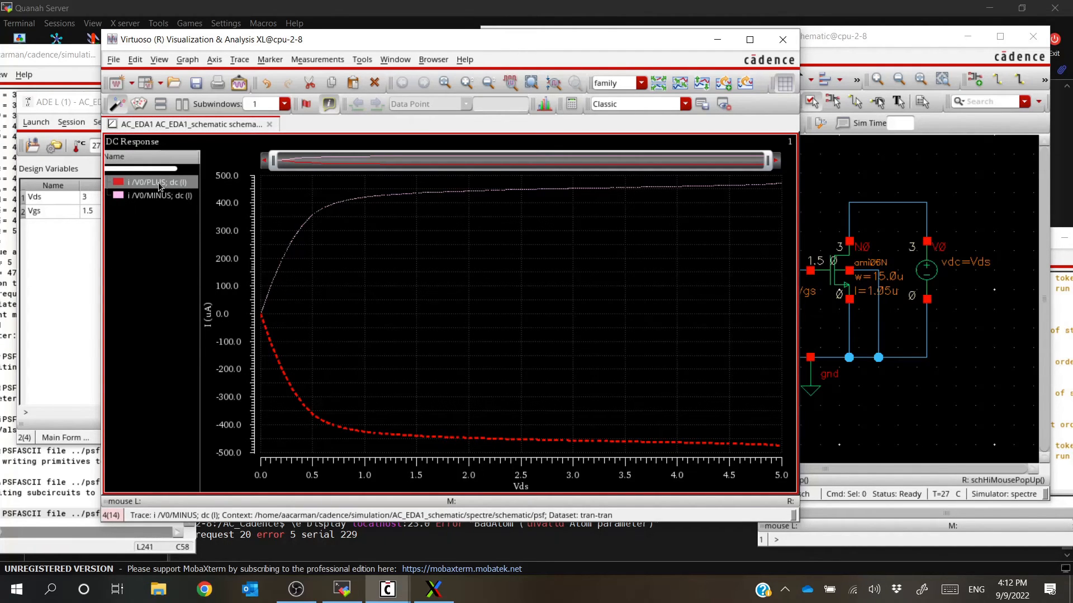
right_click(160, 186)
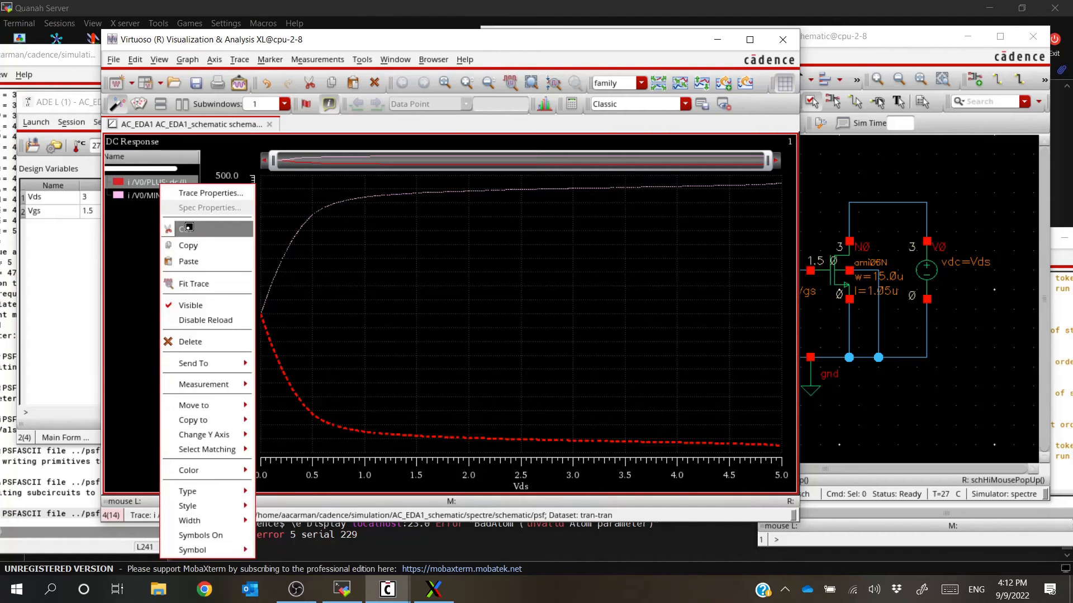
click(198, 342)
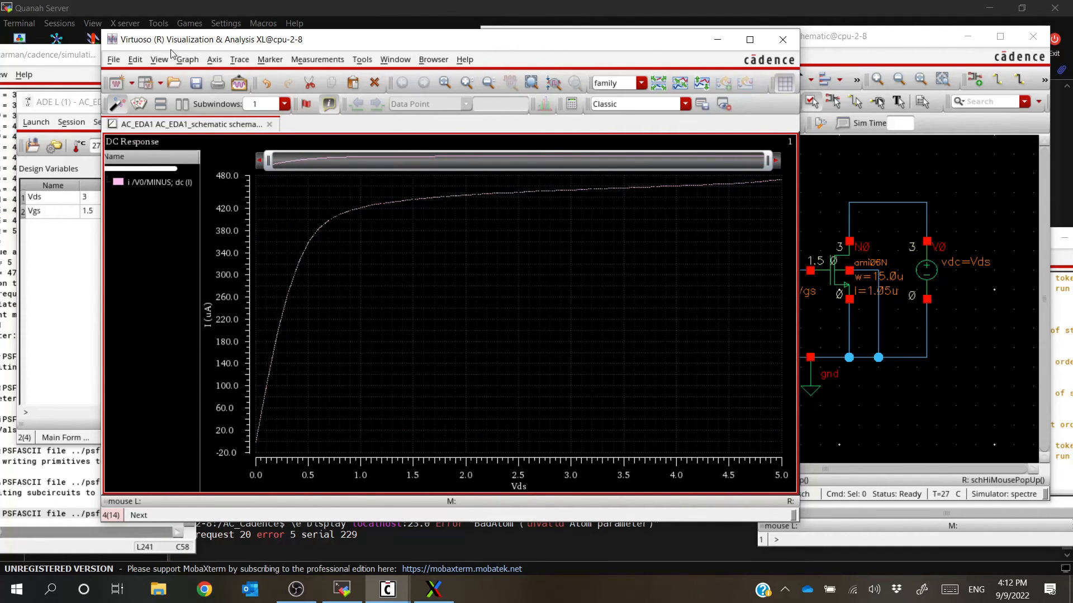
drag(186, 38, 430, 49)
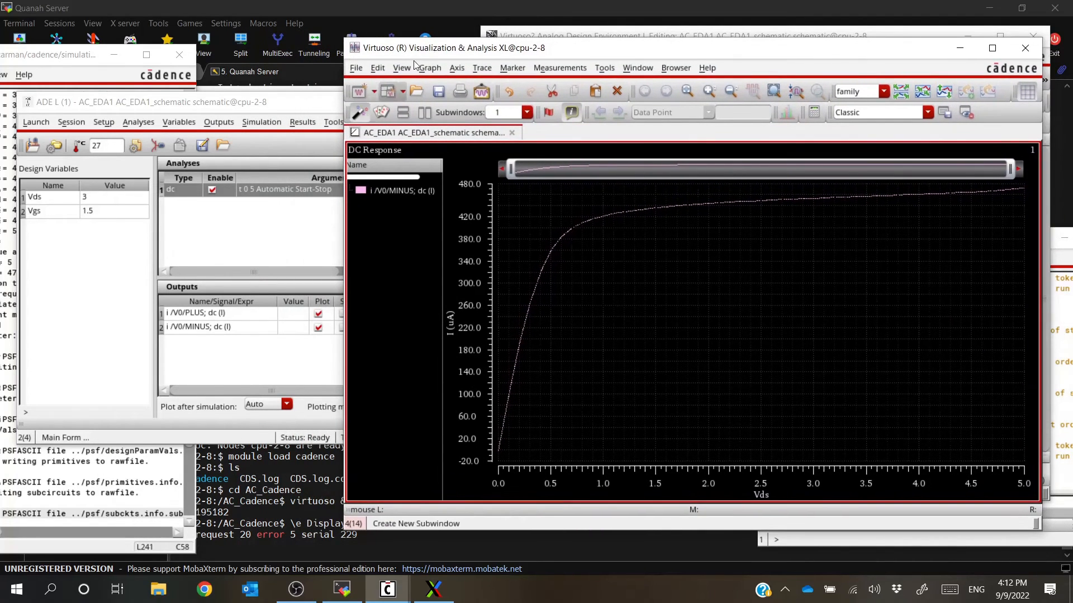
Delete the V0/PLUS current from the ADE L outputs and accept the output settings
click(300, 105)
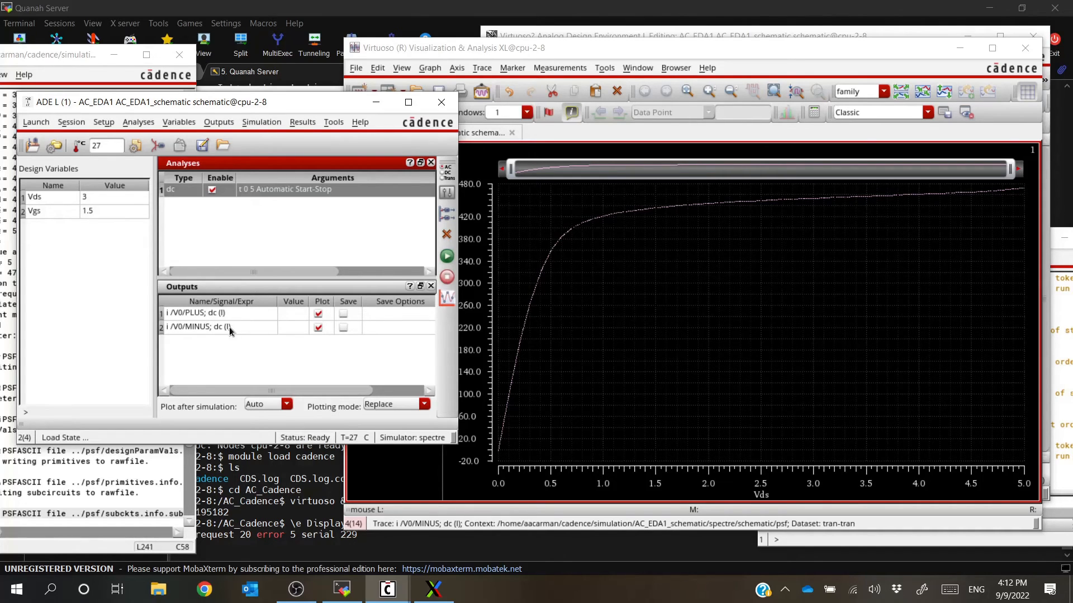
click(174, 315)
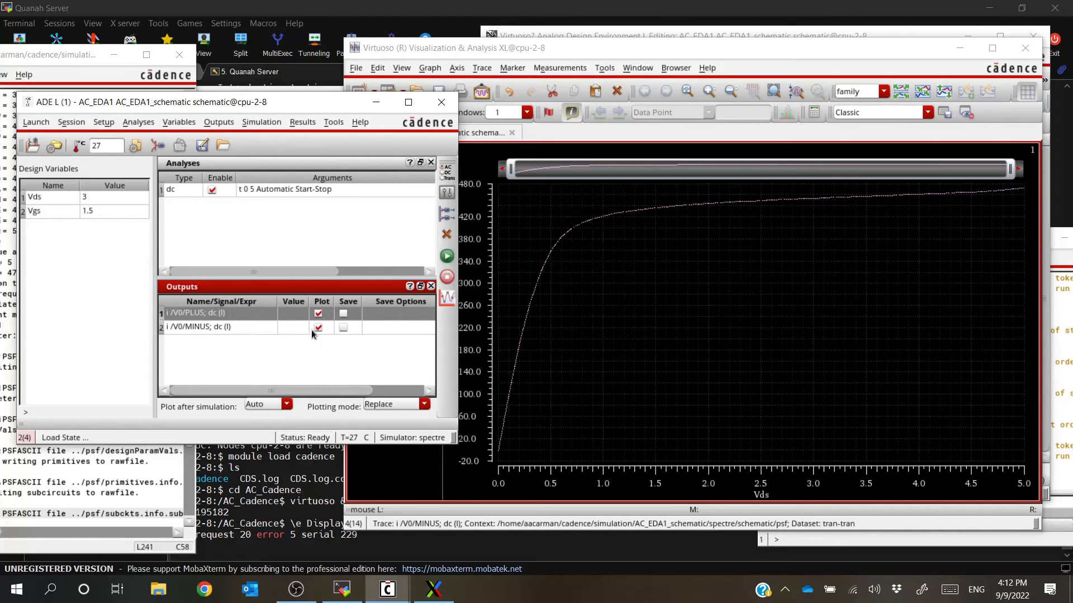
double_click(253, 313)
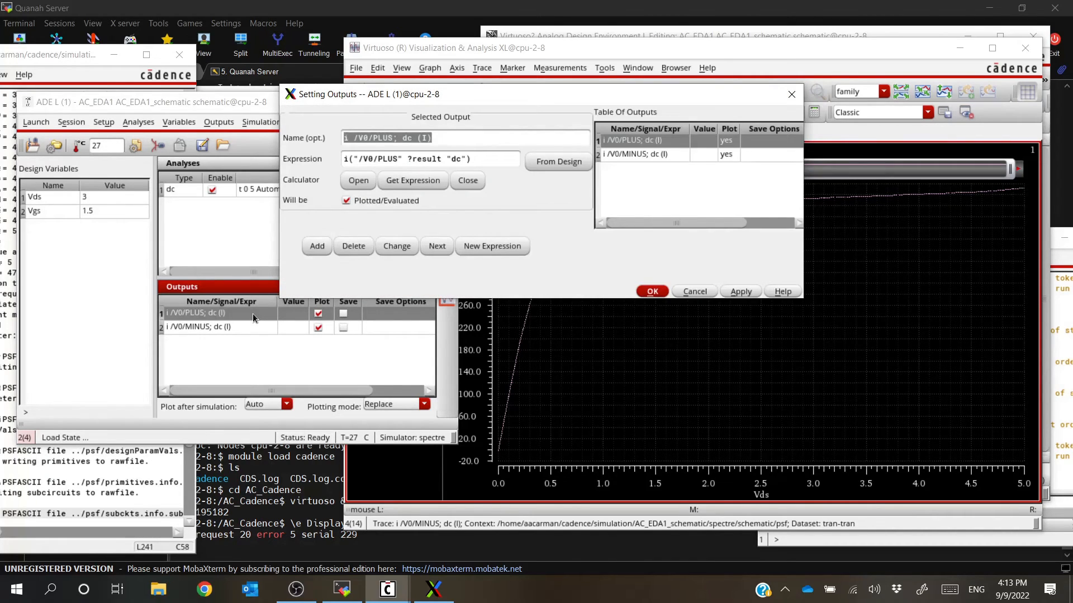
click(354, 247)
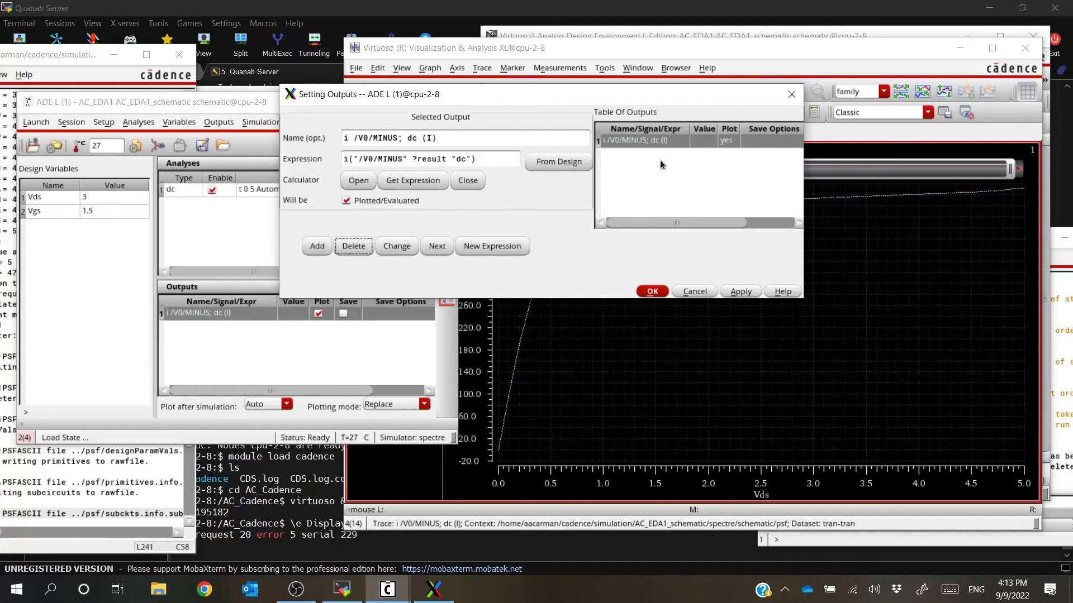
click(652, 287)
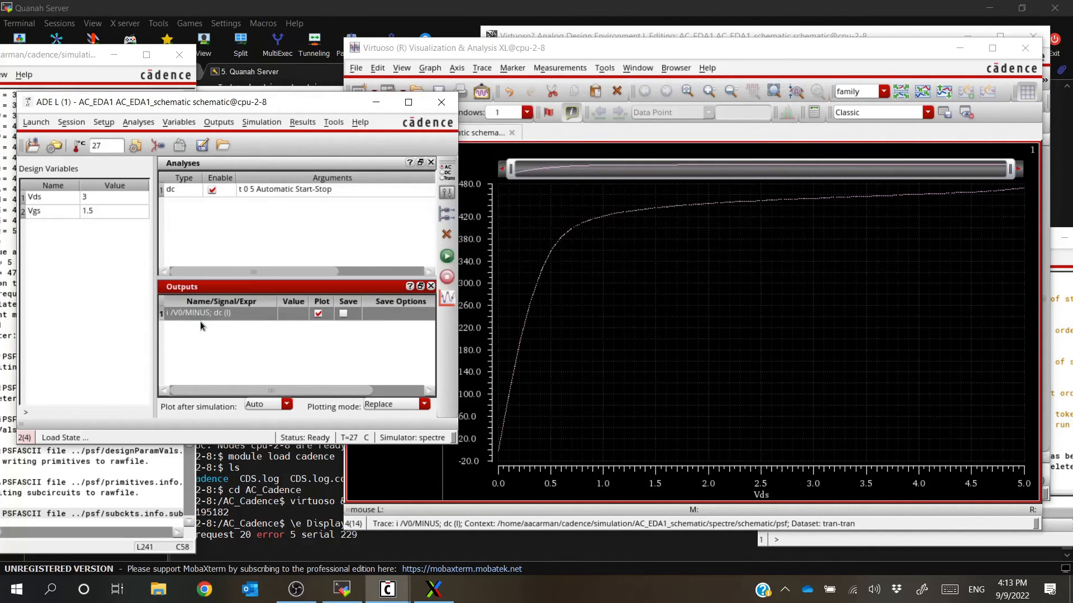
Netlist and run the DC sweep again to replot the V0/MINUS current, and move the graph window to uncover the schematic
click(447, 257)
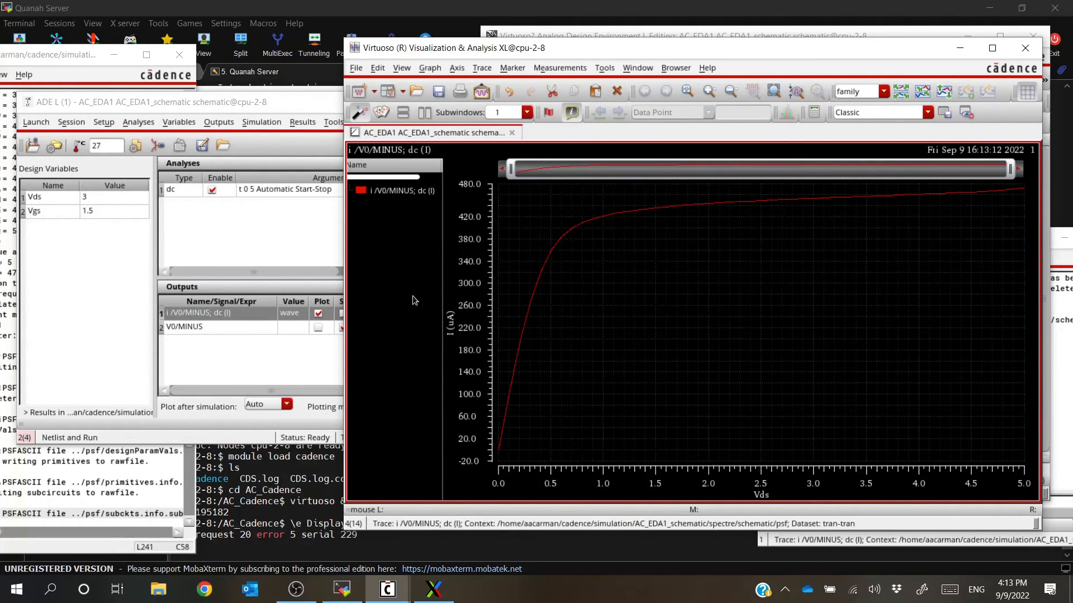
click(246, 376)
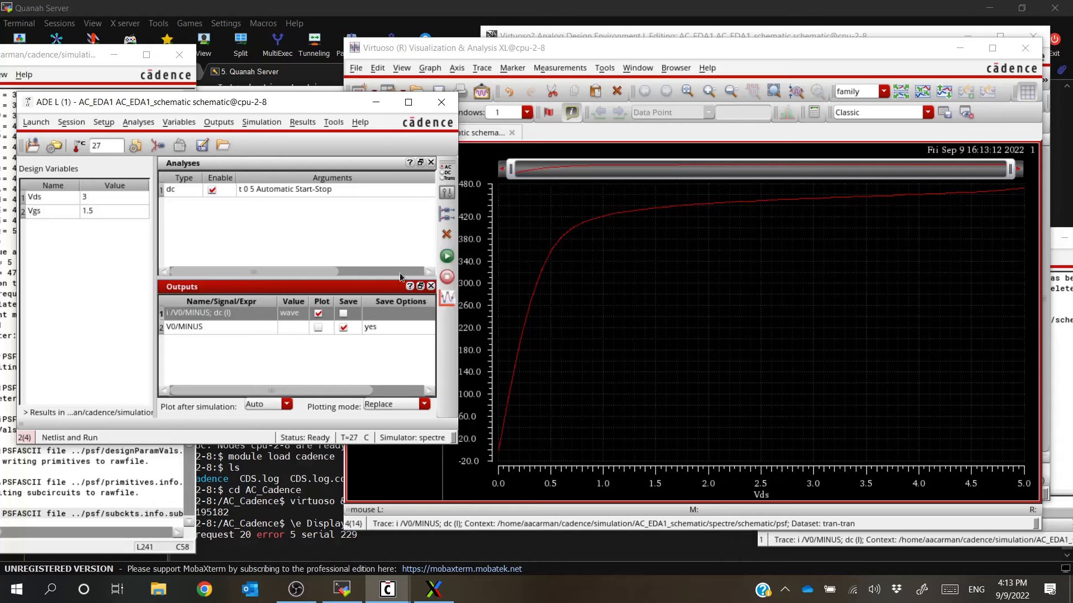
click(578, 232)
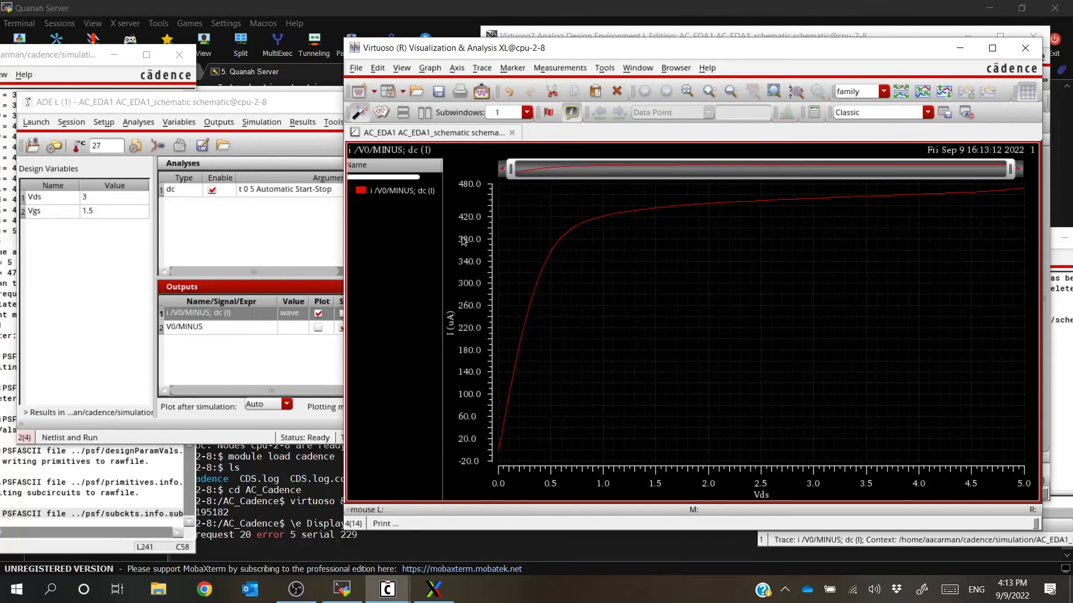
drag(496, 58, 353, 57)
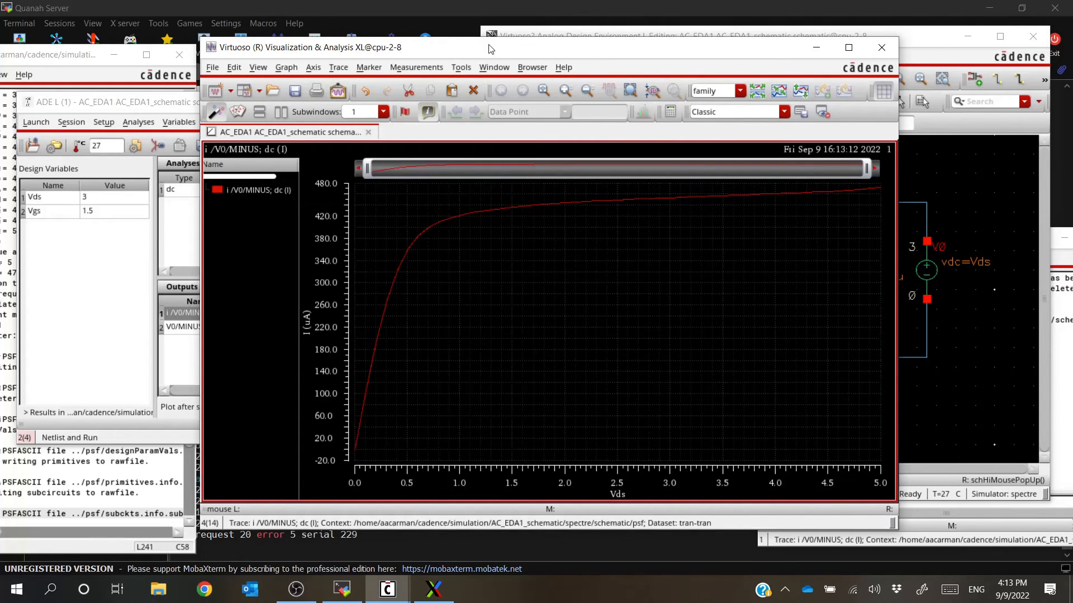
drag(463, 53, 345, 58)
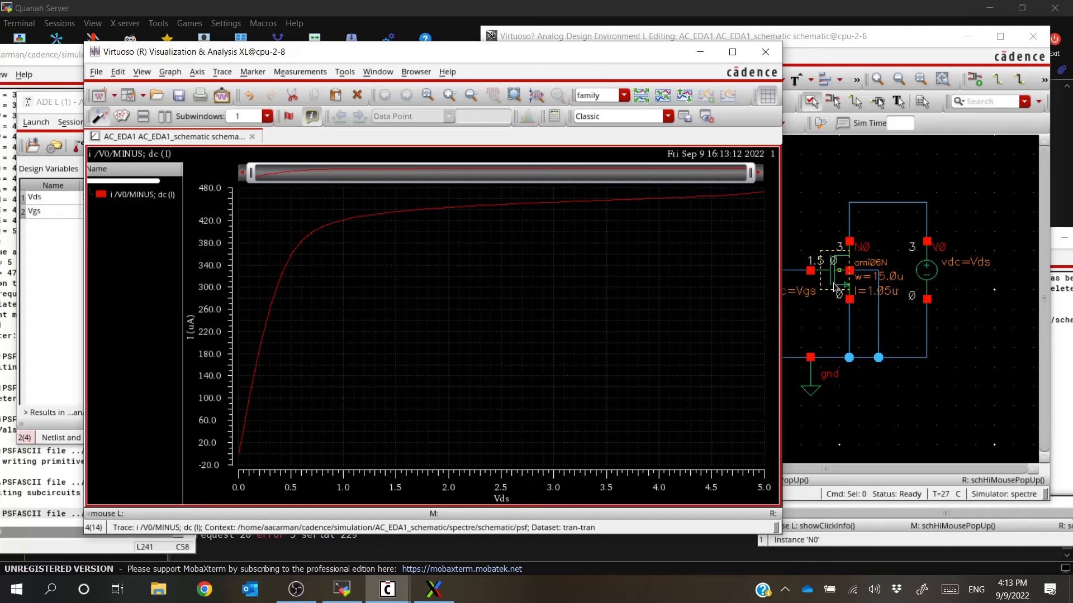
Close the graph window, delete all the ADE L outputs, and netlist and run the DC sweep again
click(768, 53)
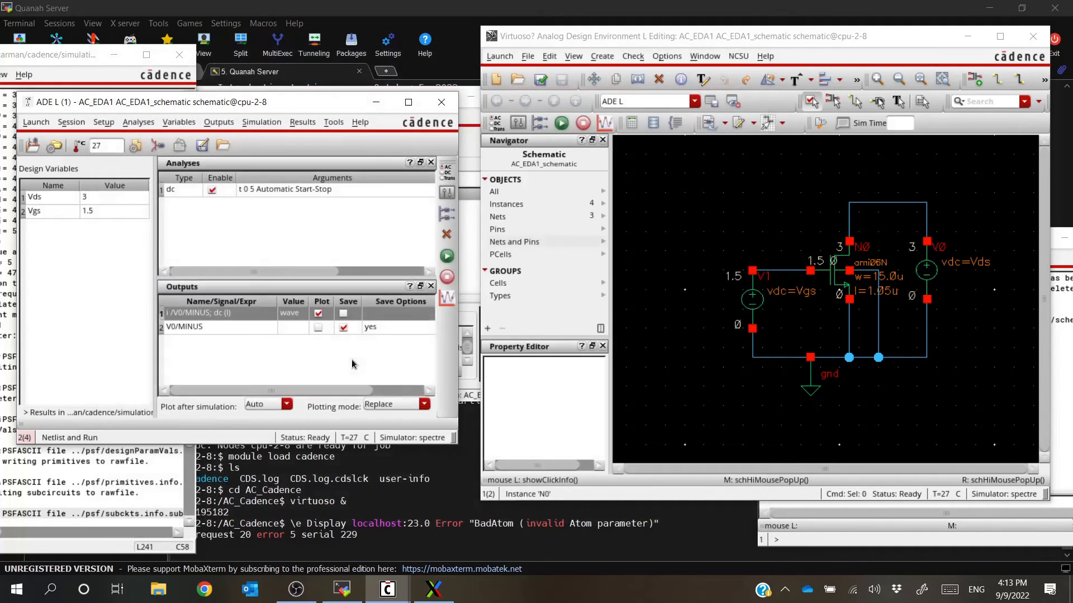
right_click(244, 313)
click(266, 402)
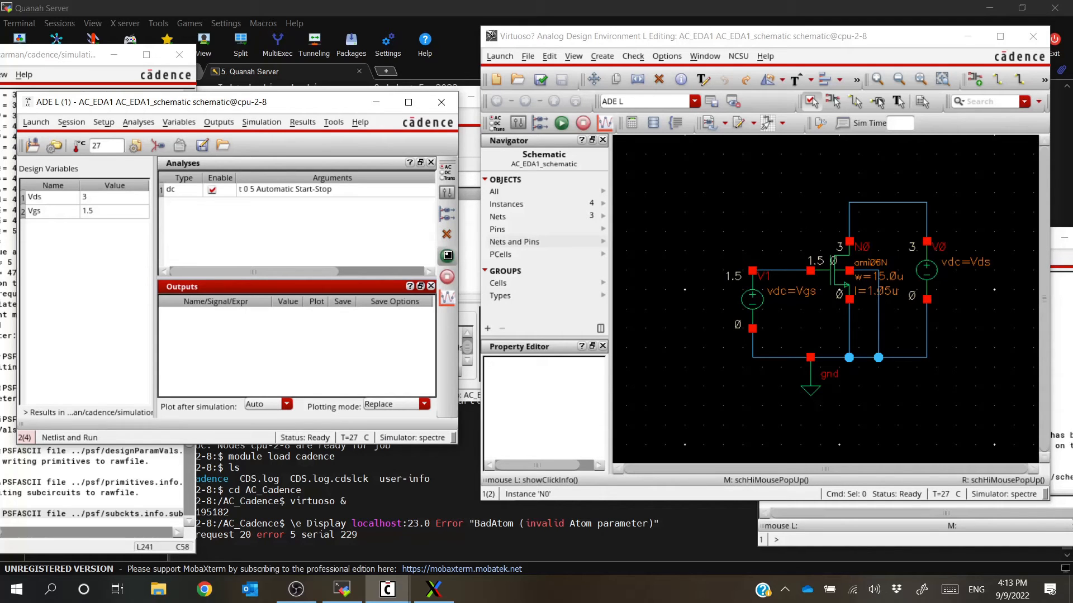
click(448, 256)
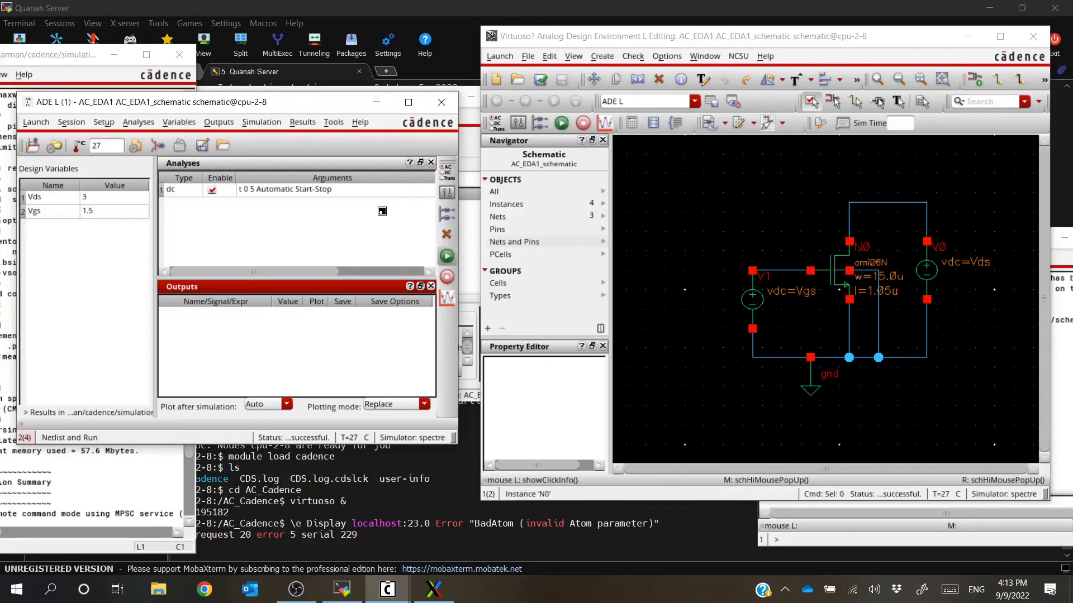
Try to plot the current at transistor N0's drain terminal with the Direct Plot main form, and accept the form
click(850, 243)
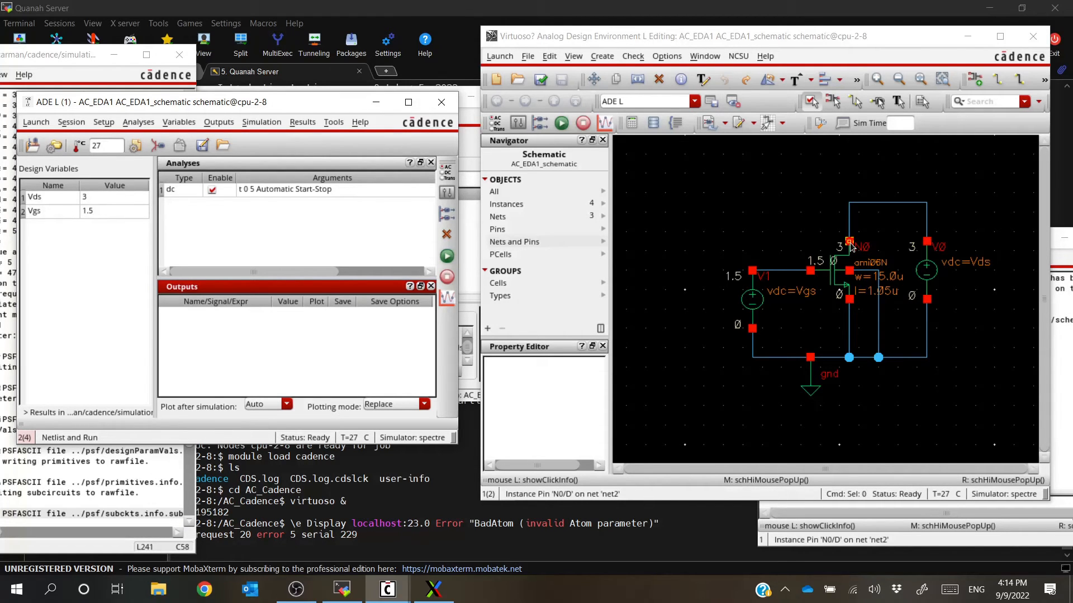
click(303, 123)
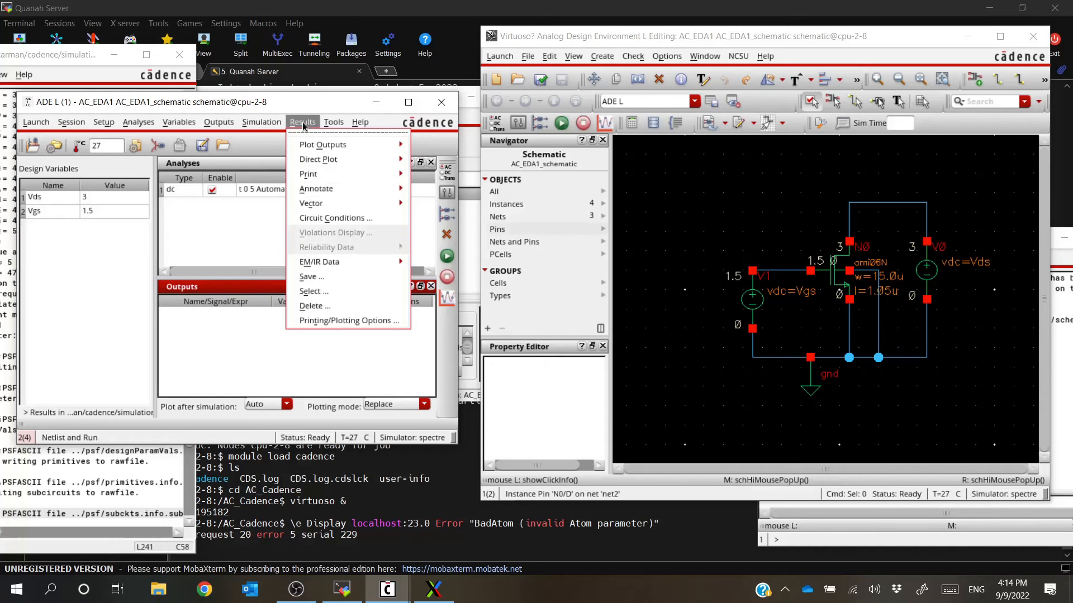
mouse_move(369, 161)
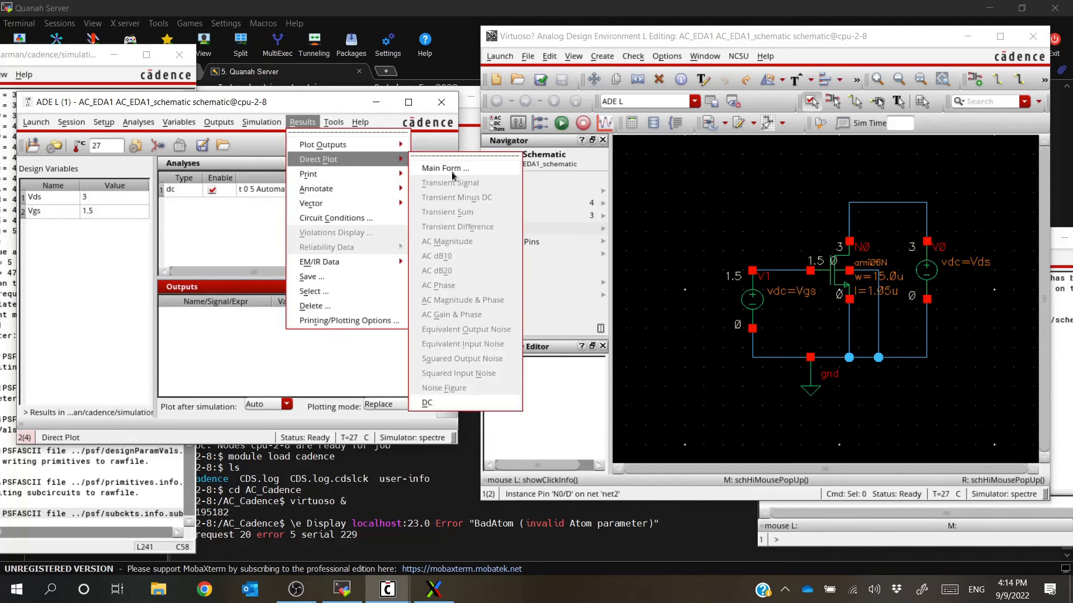
click(453, 173)
click(492, 291)
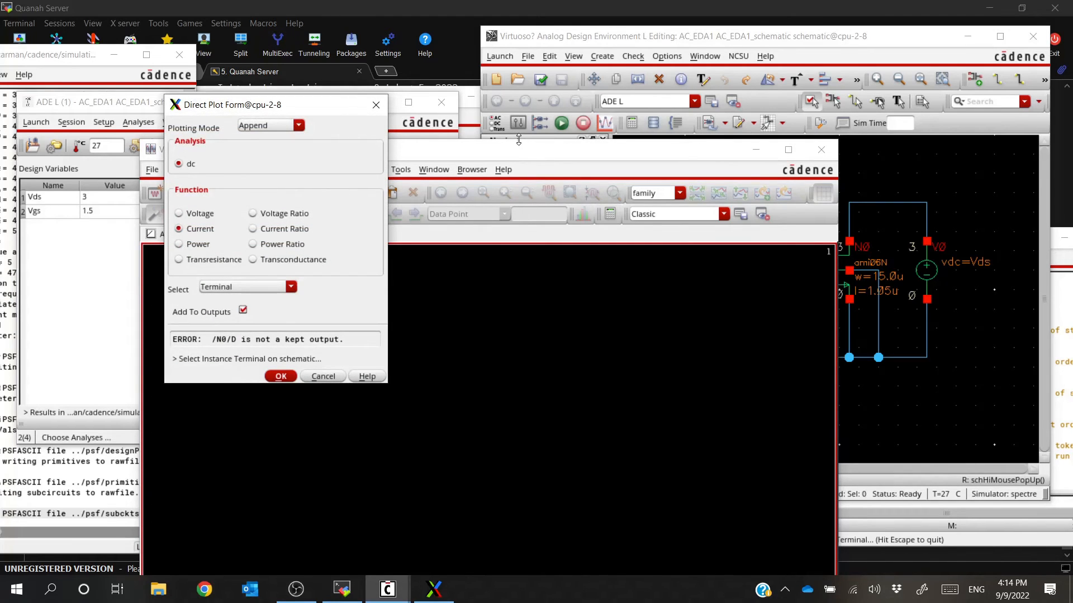
drag(519, 154, 326, 113)
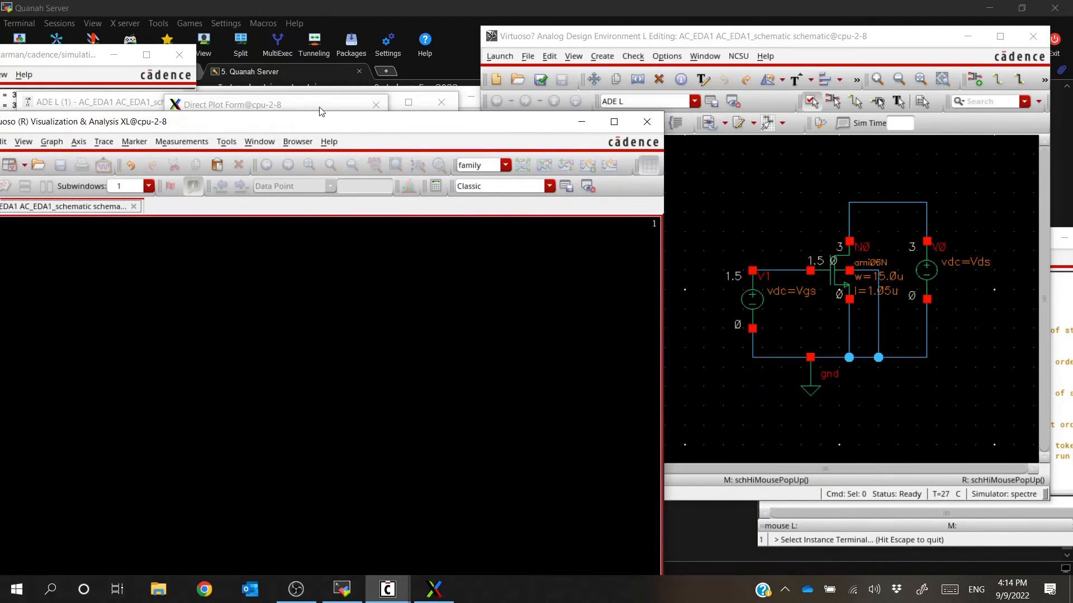
click(321, 112)
click(849, 244)
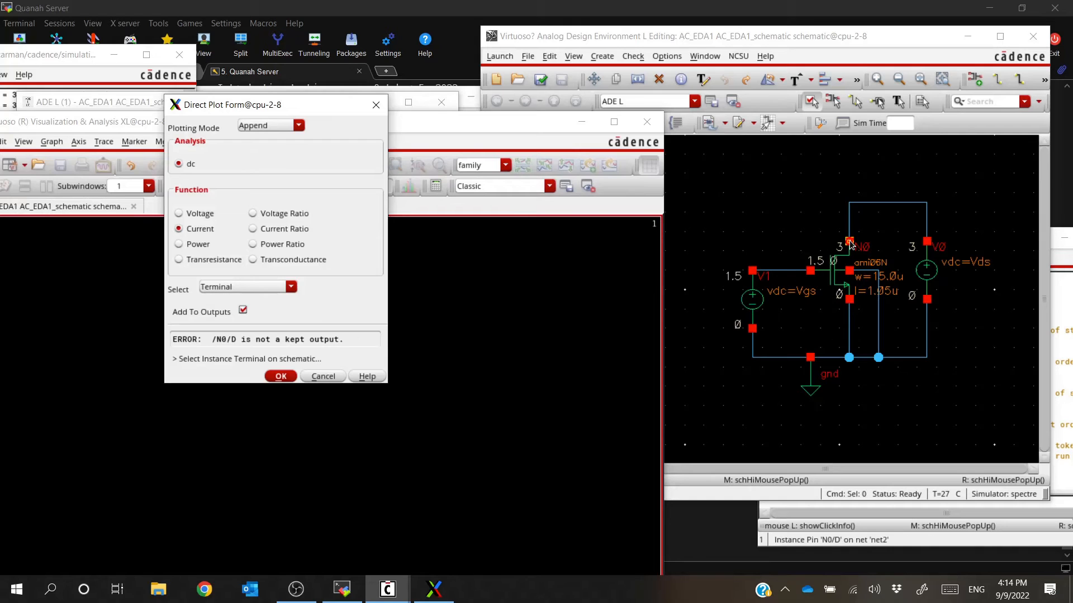
click(849, 242)
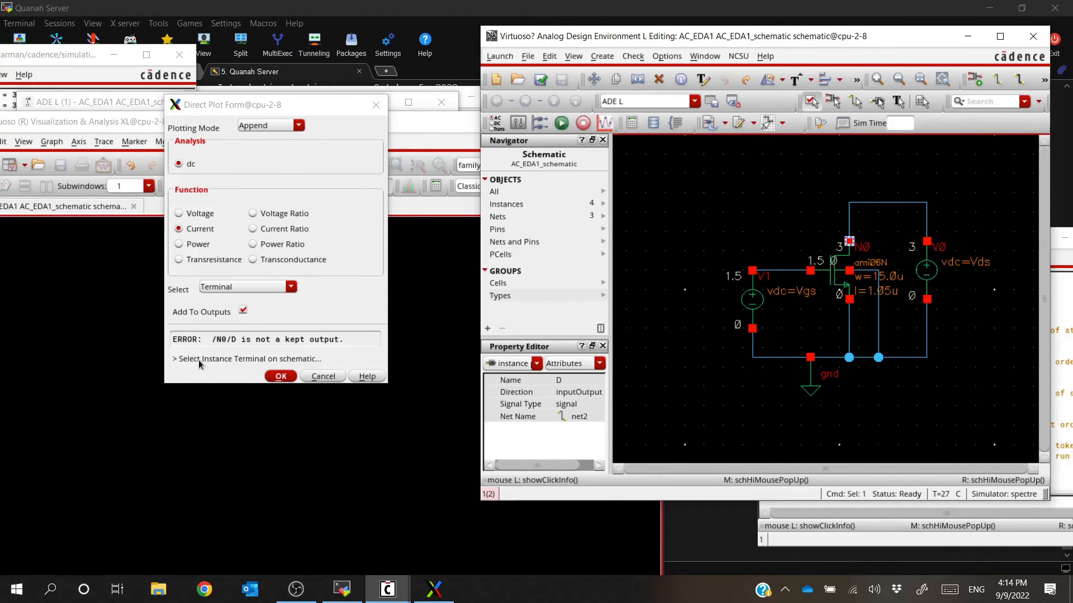
click(279, 376)
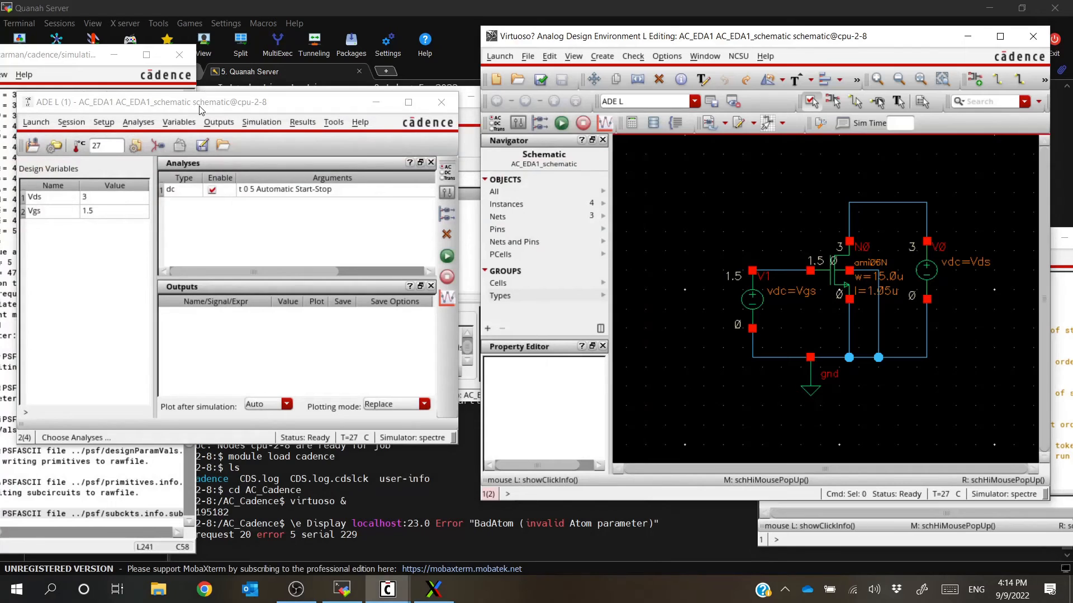
Open the ADE L output setup and add transistor N0's terminal currents as plotted outputs by picking the transistor from the design
mouse_move(271, 109)
mouse_down()
mouse_move(302, 93)
mouse_move(279, 93)
mouse_up()
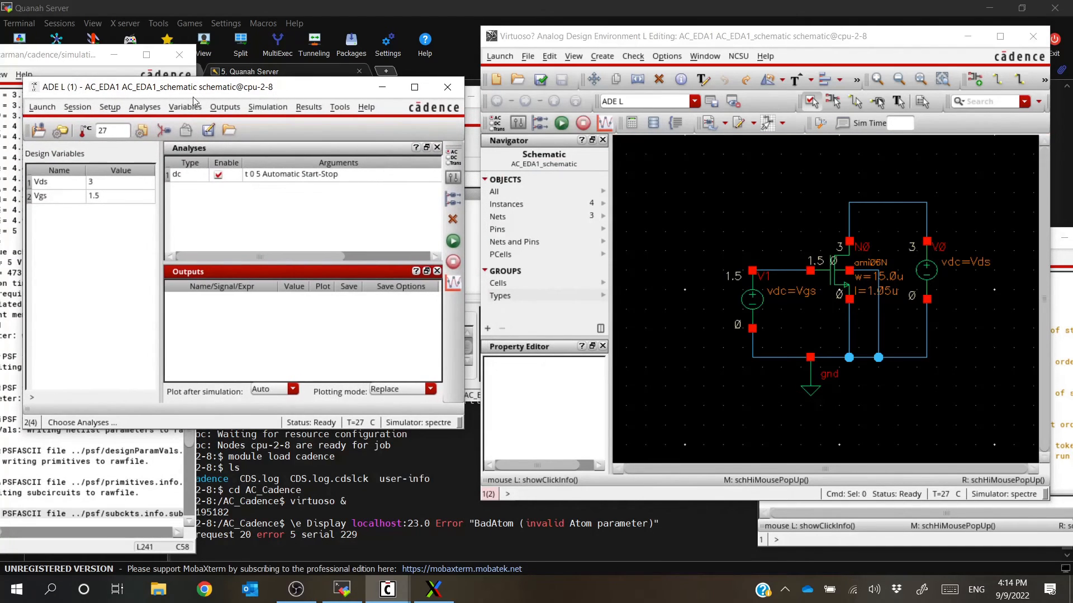
click(223, 107)
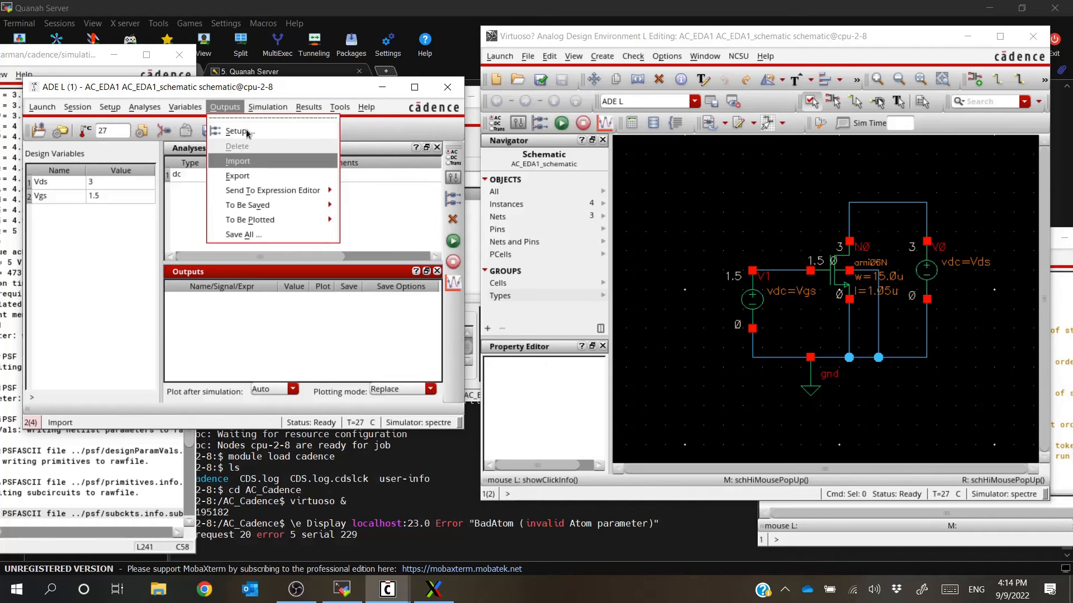
click(242, 133)
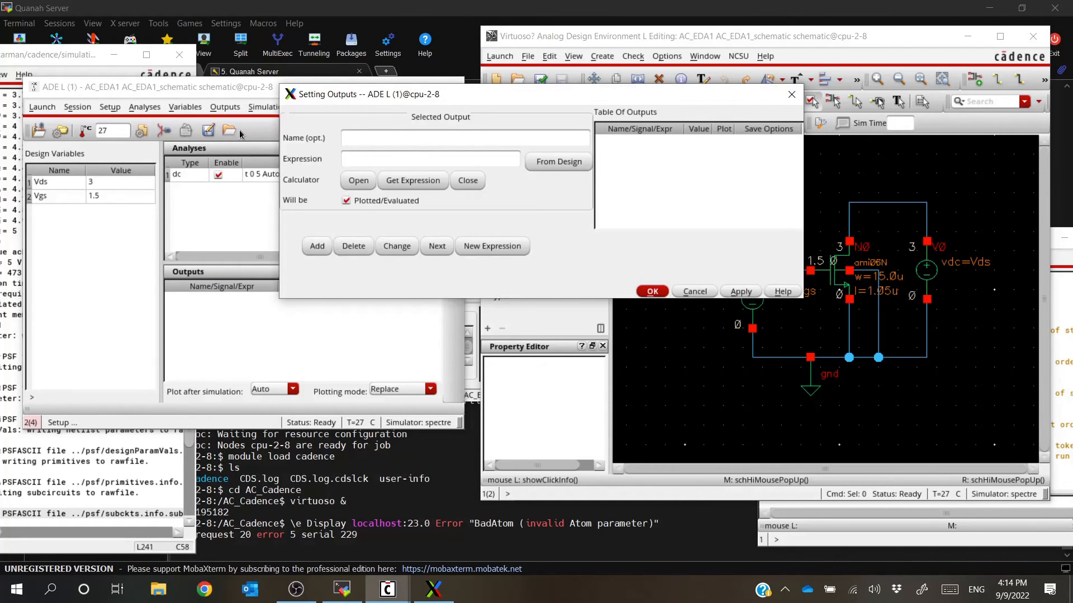
drag(423, 97, 187, 131)
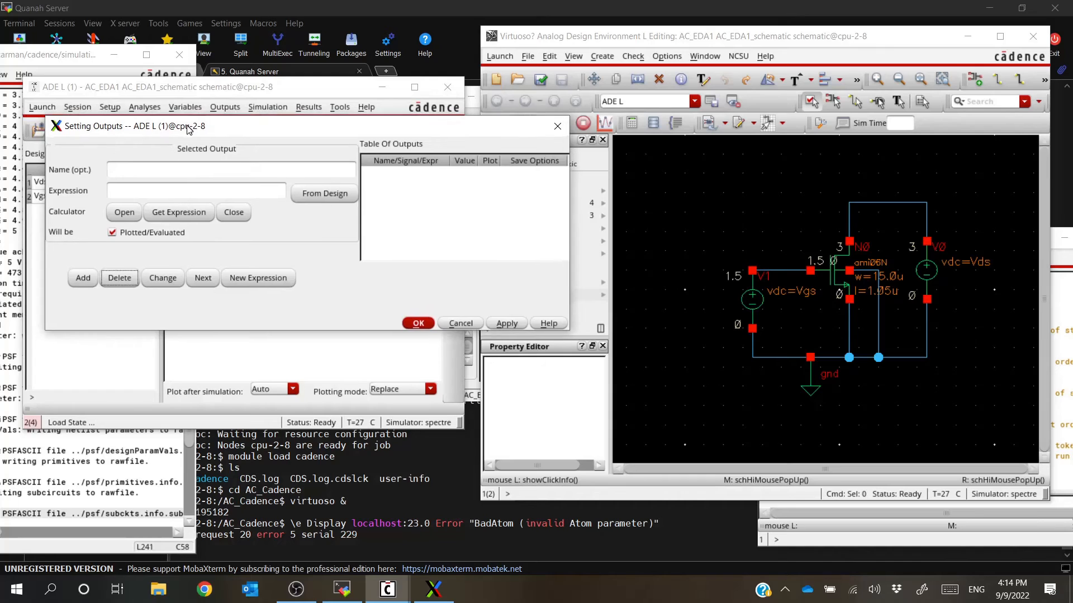
click(317, 199)
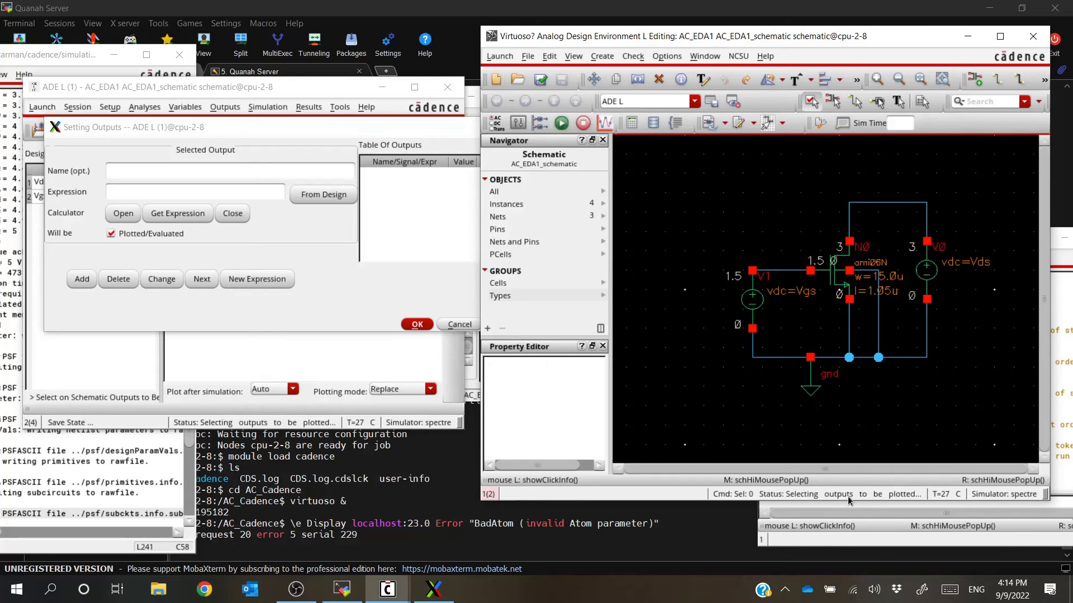
click(835, 273)
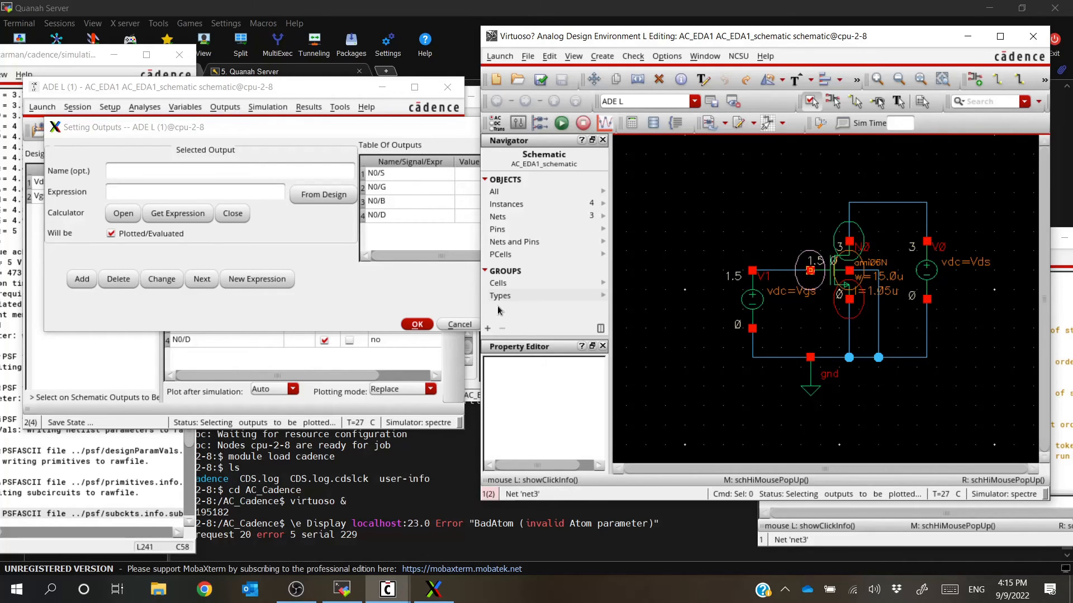
Delete the N0/B, N0/G and N0/S outputs so only N0/D is plotted, and accept the output settings
click(382, 133)
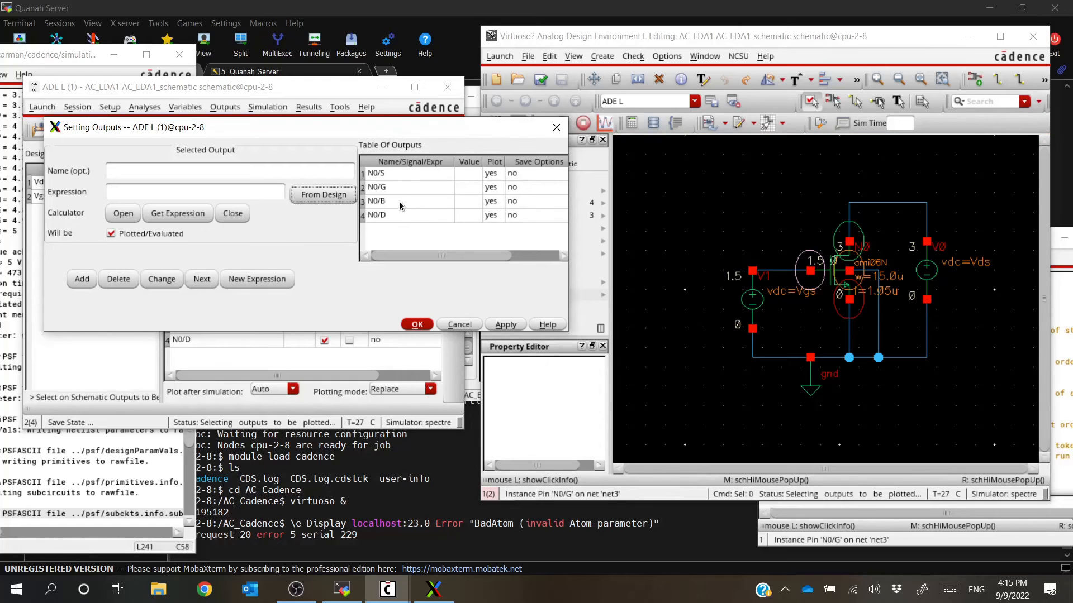
click(399, 201)
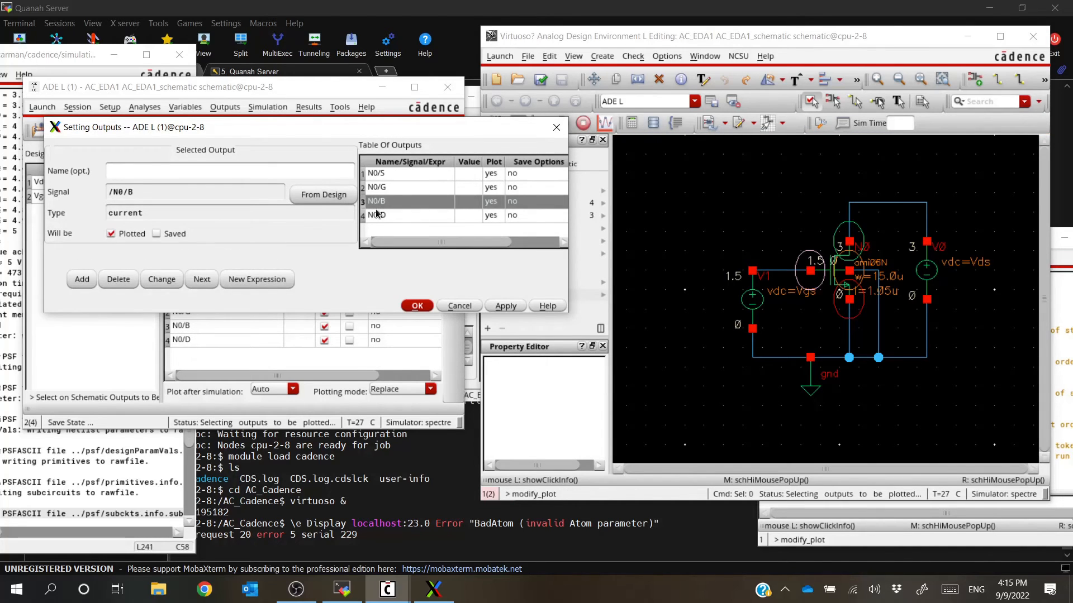
click(118, 279)
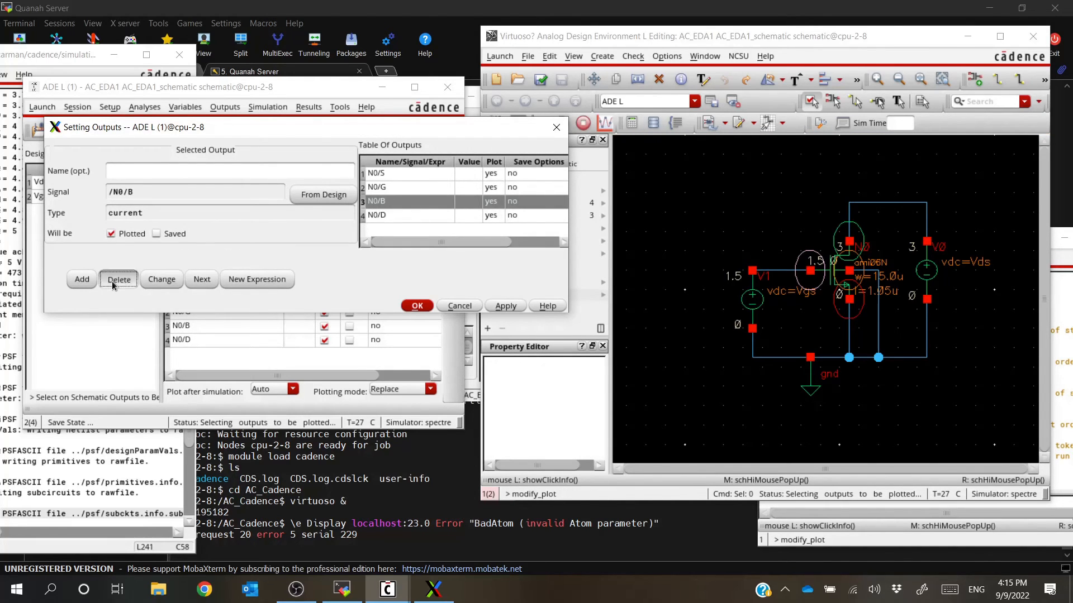
click(403, 189)
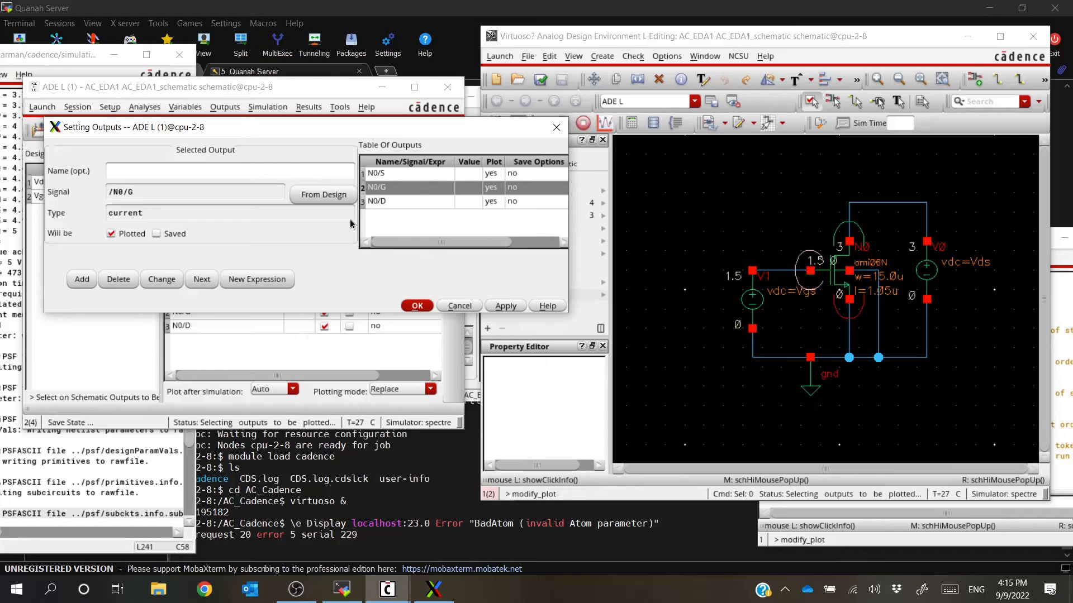
click(118, 279)
click(407, 175)
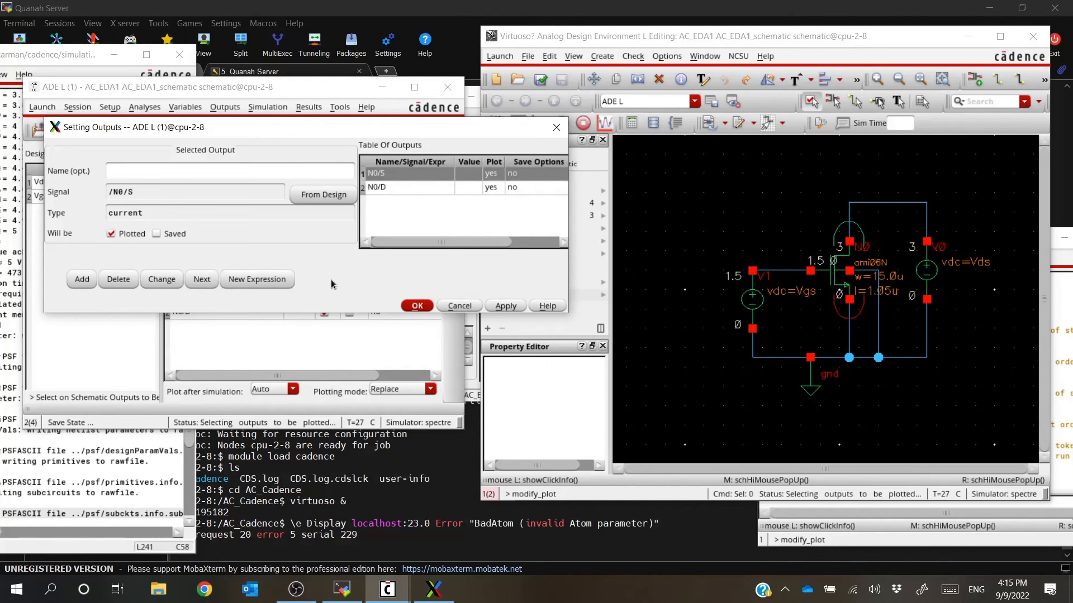
click(116, 280)
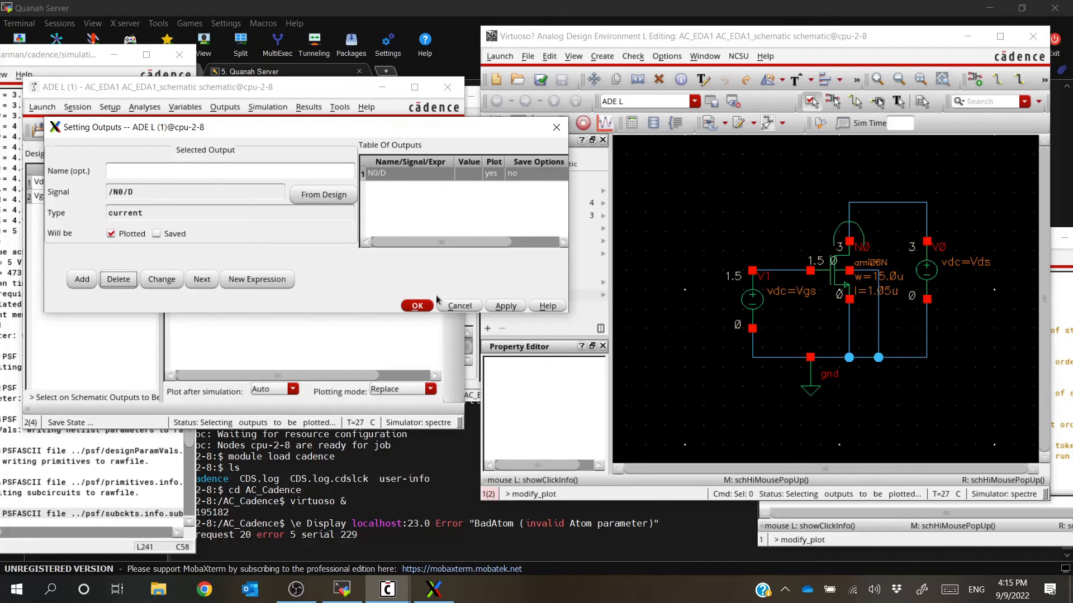
click(415, 305)
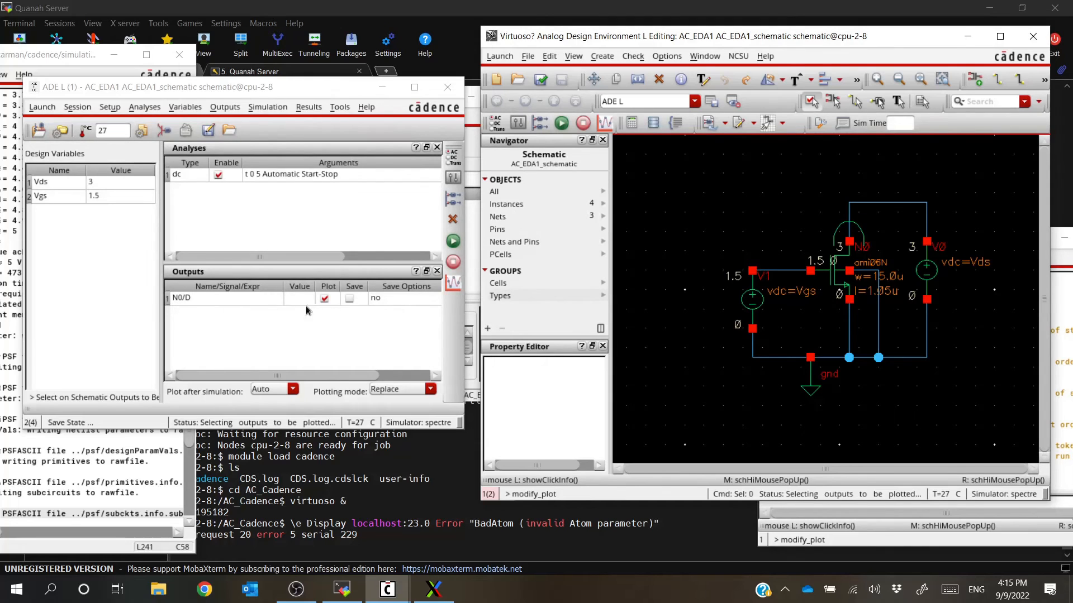
Netlist and run the DC sweep to plot the N0/D current against Vds, and move the graph window fully into view
click(453, 243)
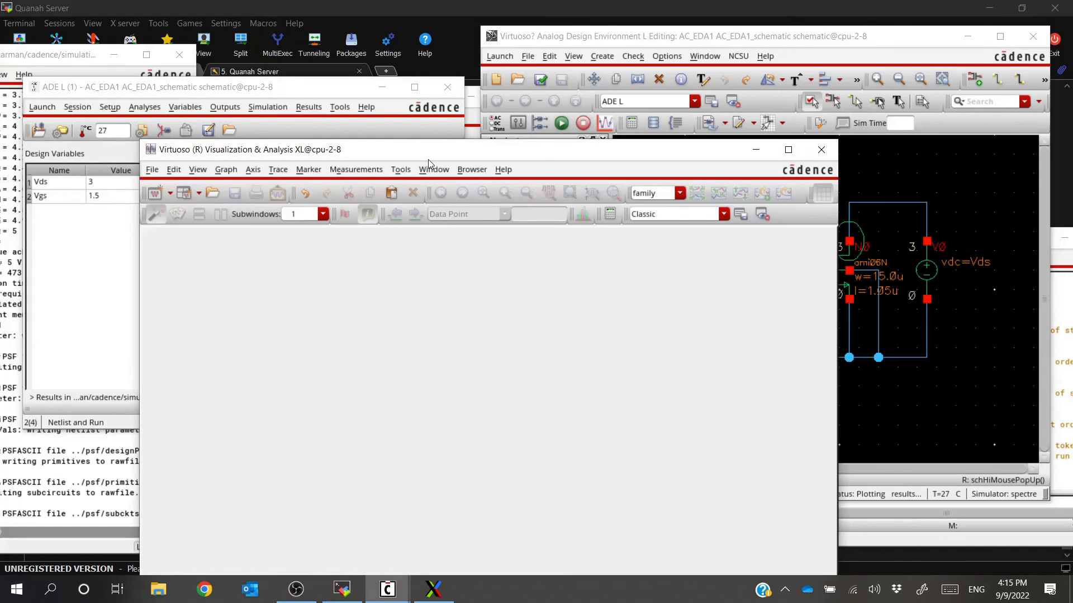
drag(429, 141, 424, 75)
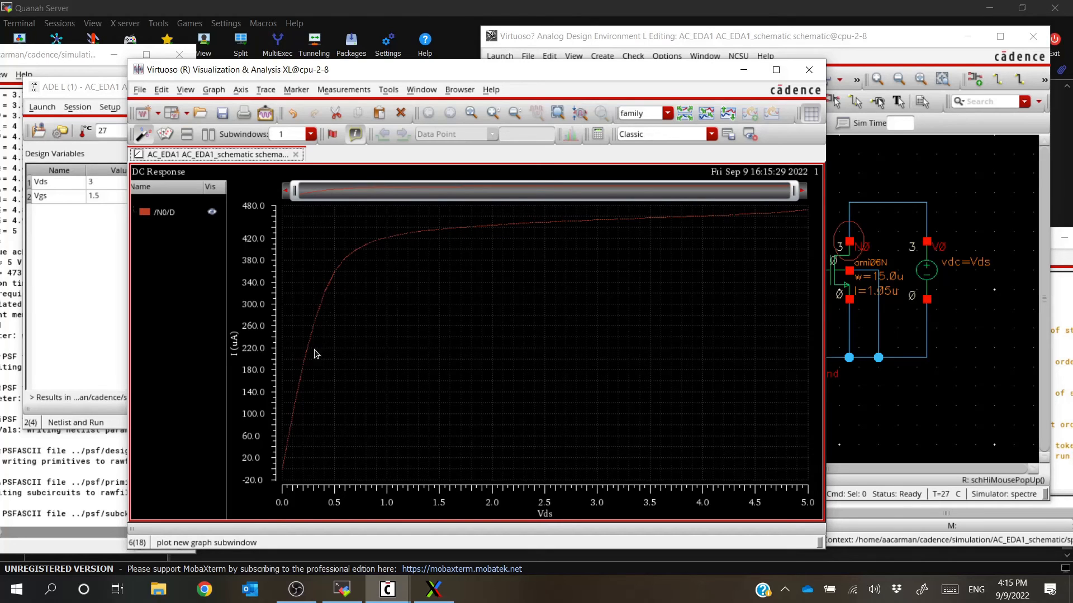
mouse_move(302, 406)
Set the line style of the N0/D trace in the DC Response graph to solid
click(506, 228)
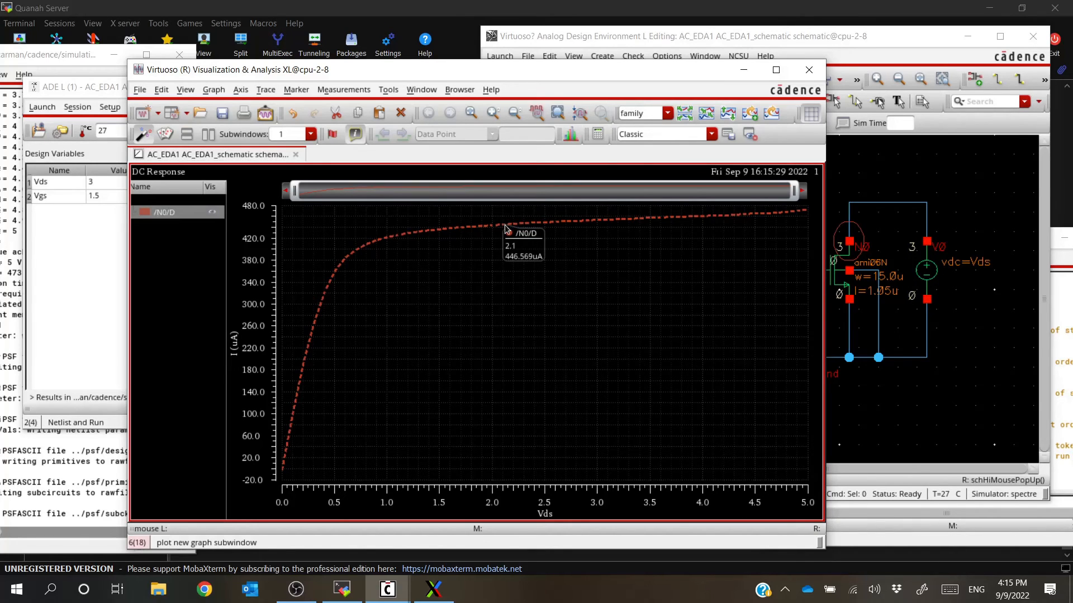
right_click(505, 229)
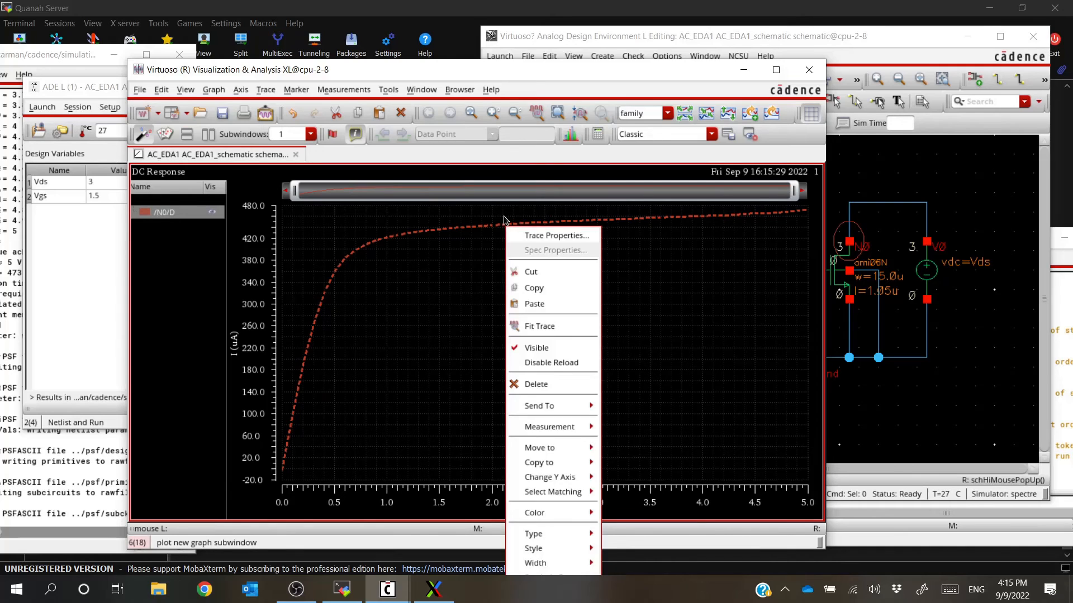
click(452, 230)
mouse_move(452, 229)
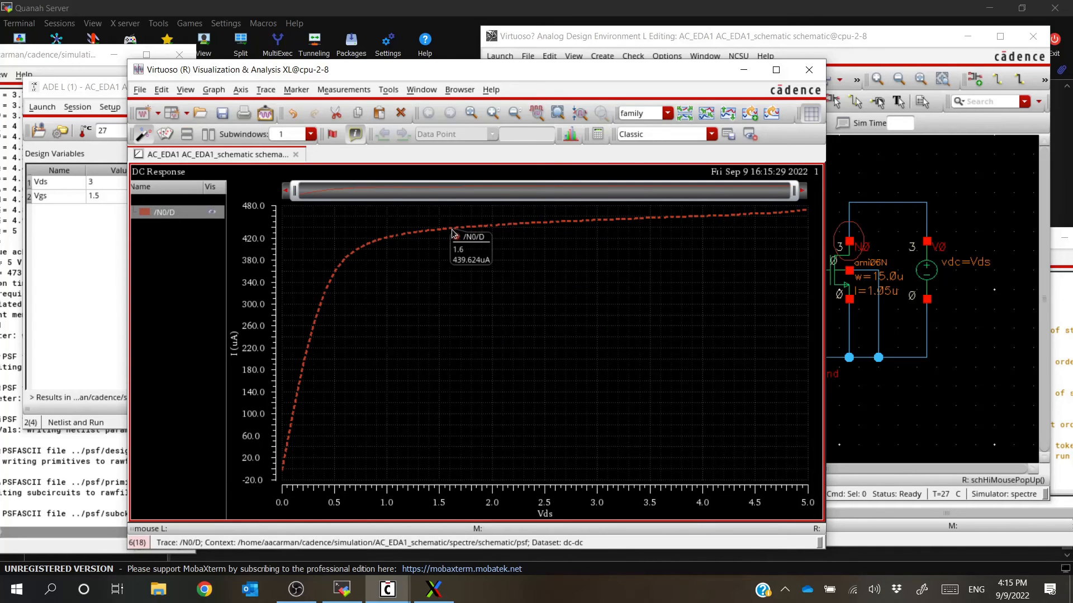
right_click(438, 236)
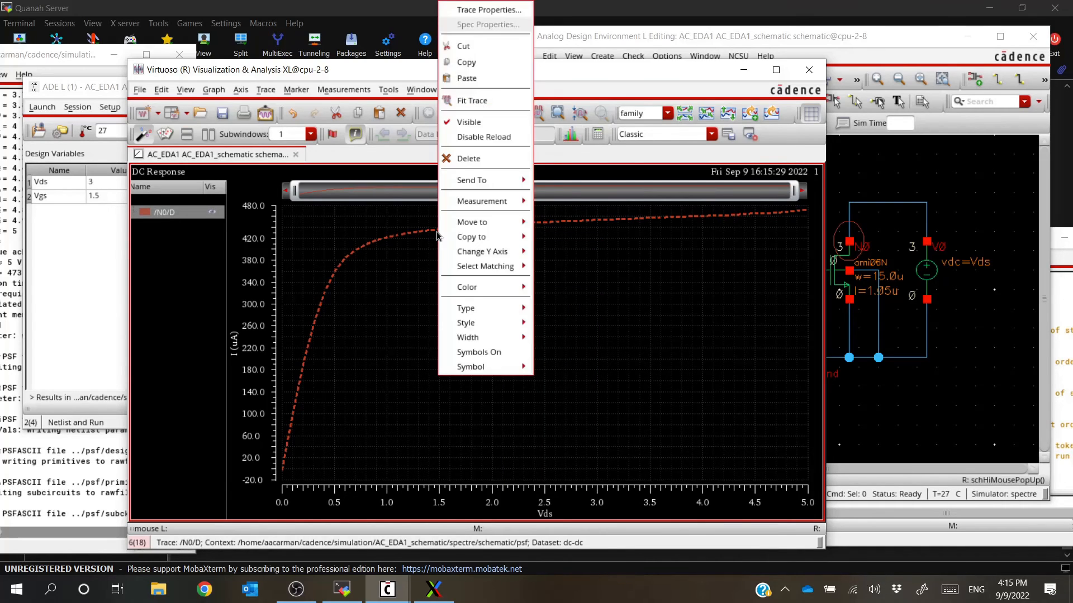
mouse_move(477, 290)
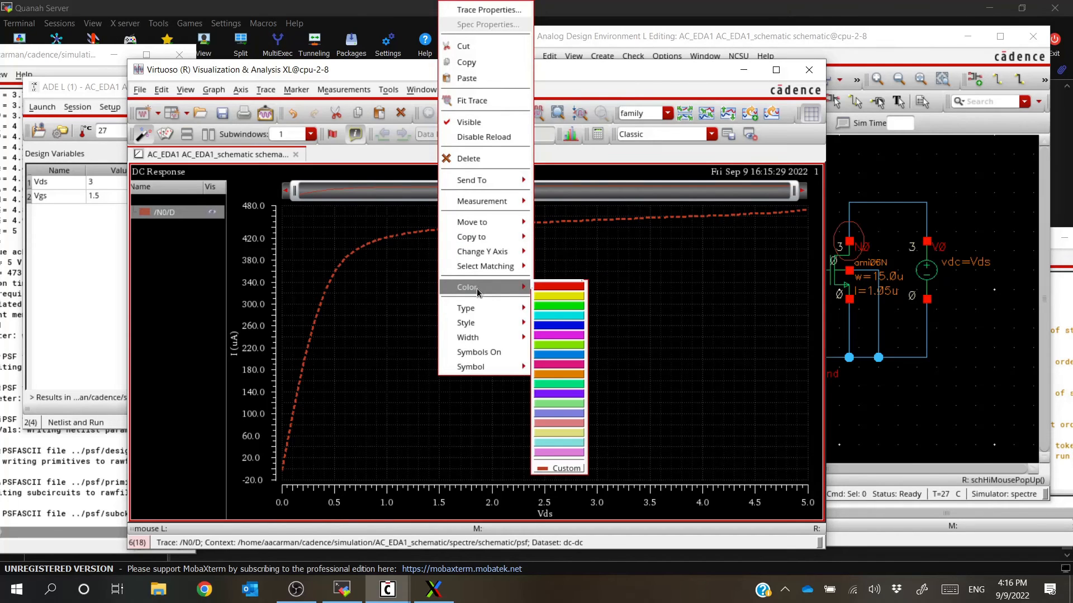
mouse_move(473, 311)
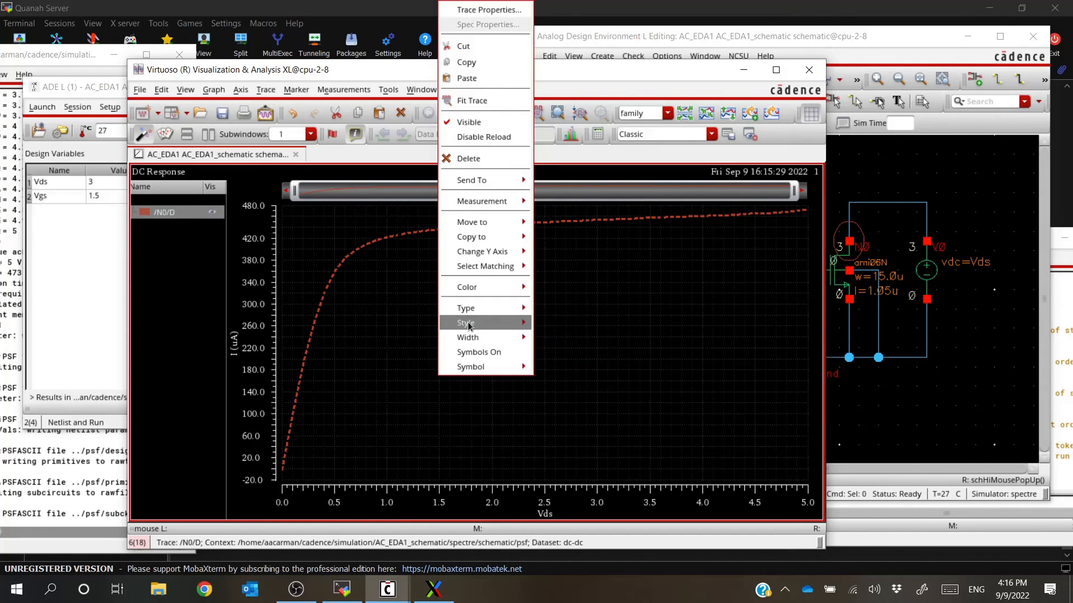
mouse_move(471, 339)
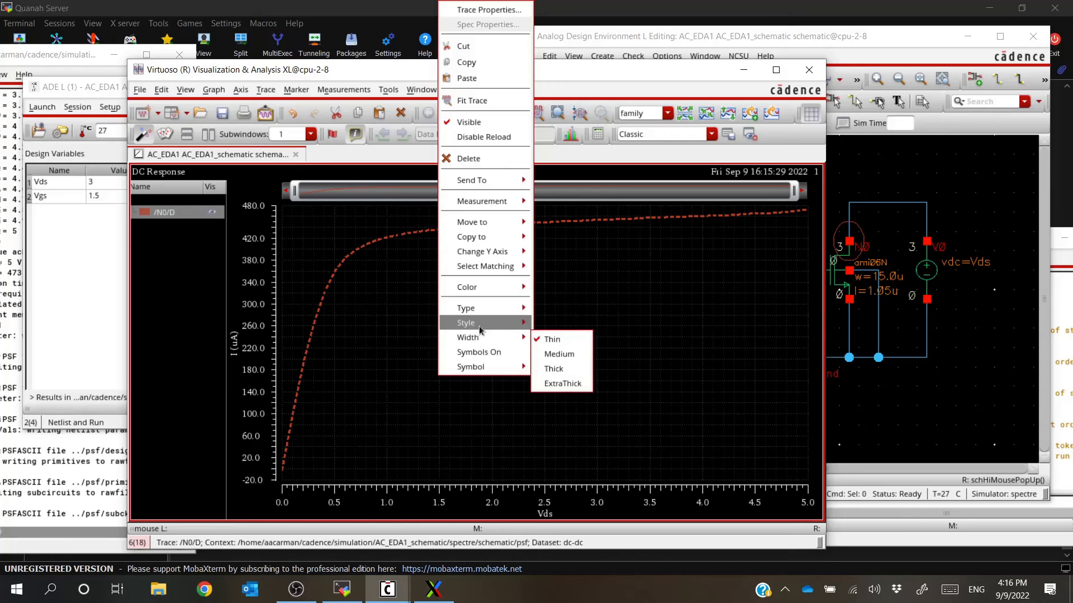
click(546, 328)
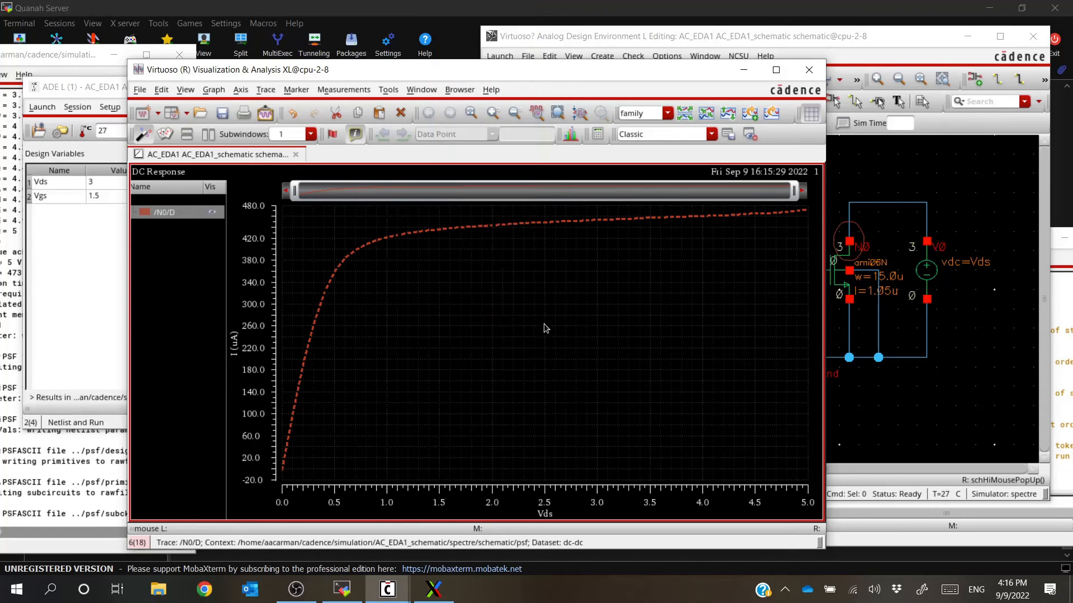
Set the N0/D trace's line width to Medium and deselect the trace
right_click(498, 227)
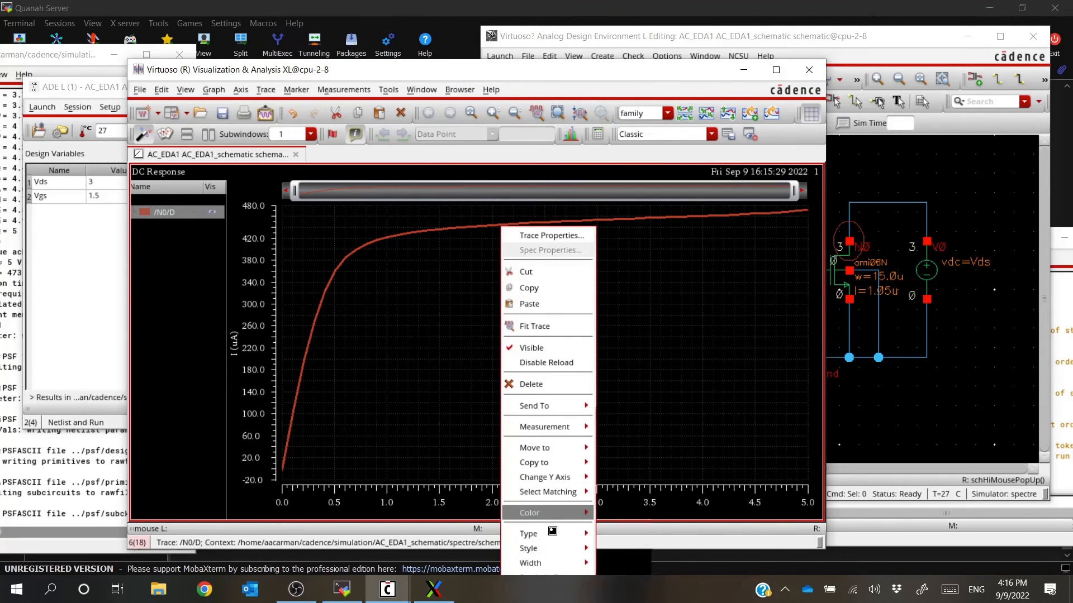
mouse_move(560, 564)
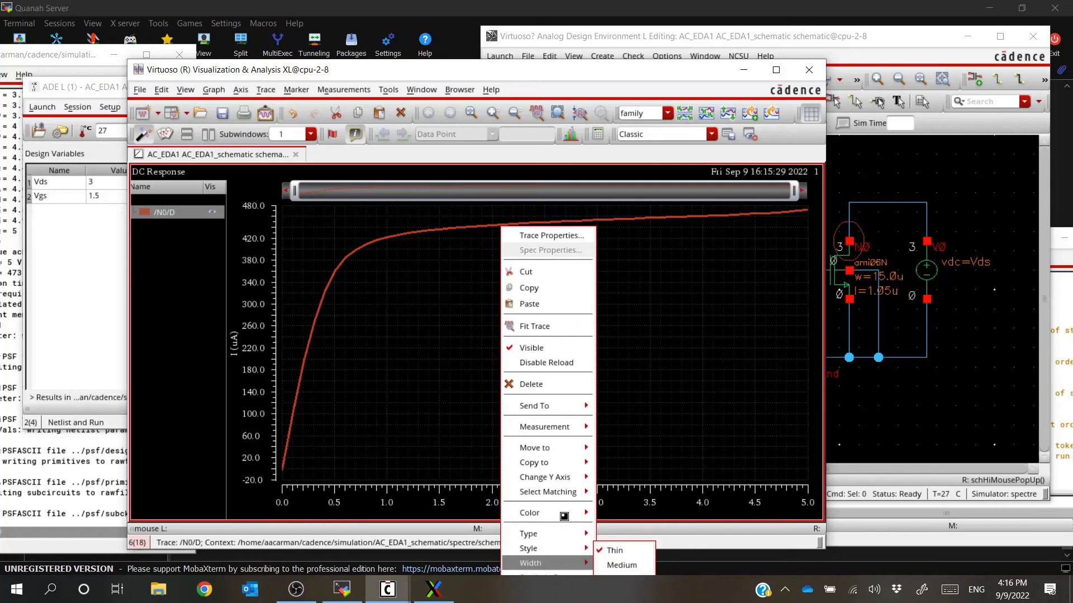
click(316, 328)
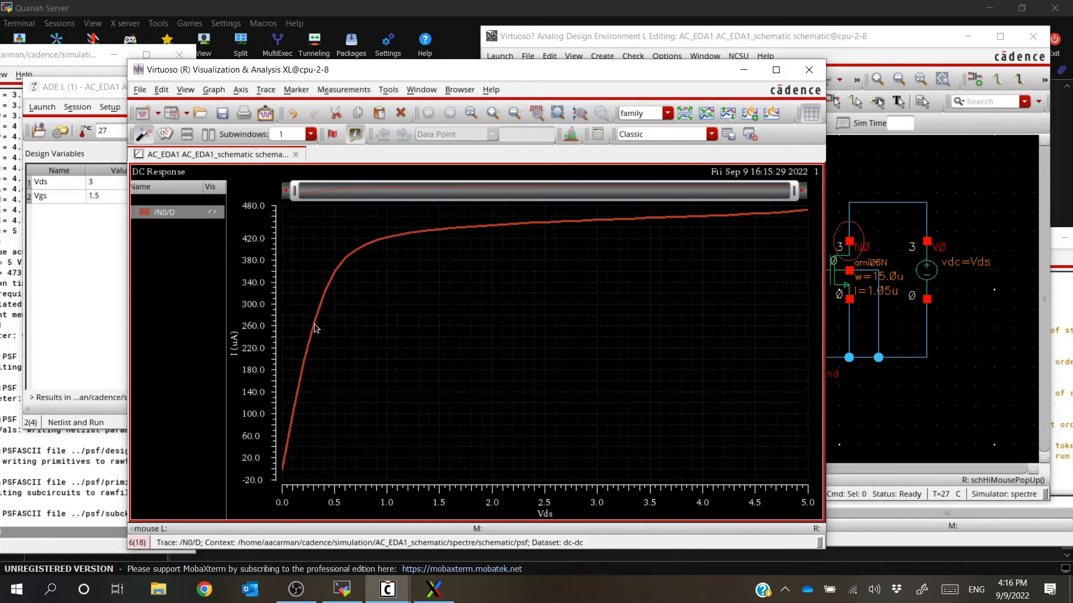
right_click(316, 329)
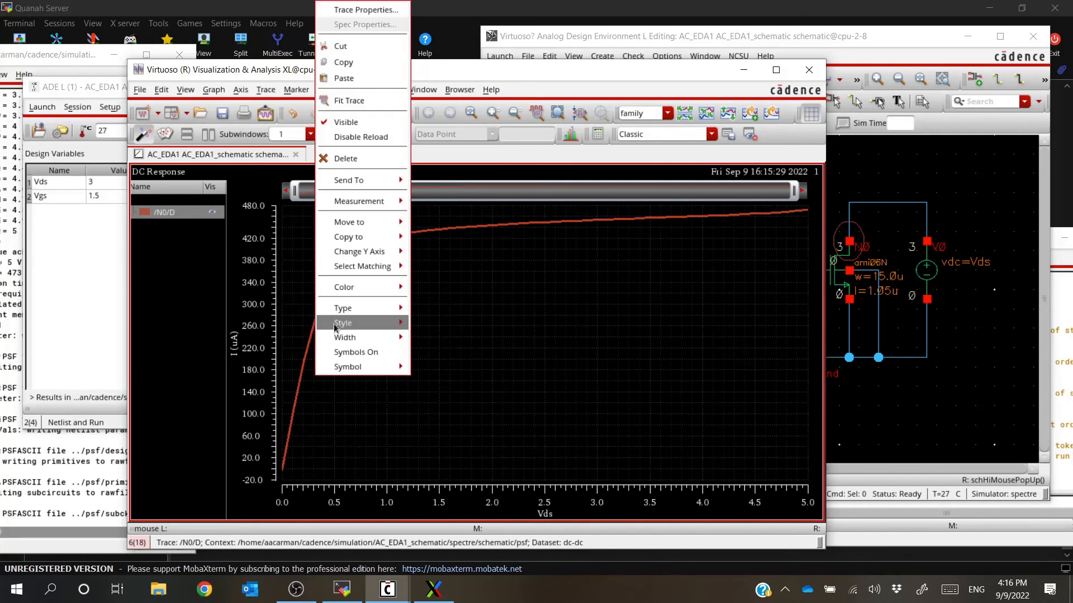
mouse_move(369, 337)
click(431, 354)
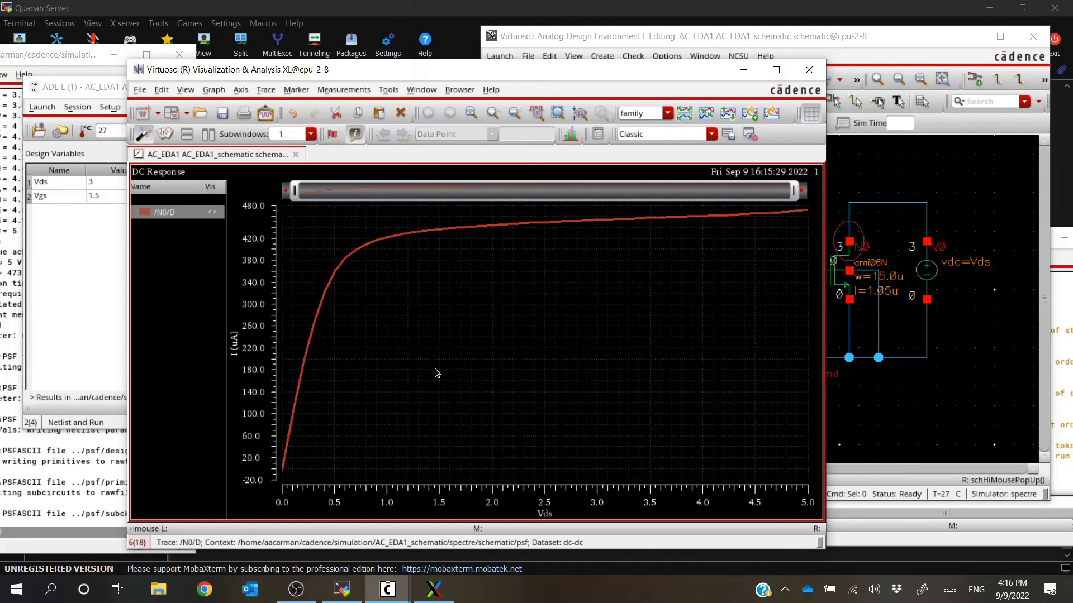
click(412, 314)
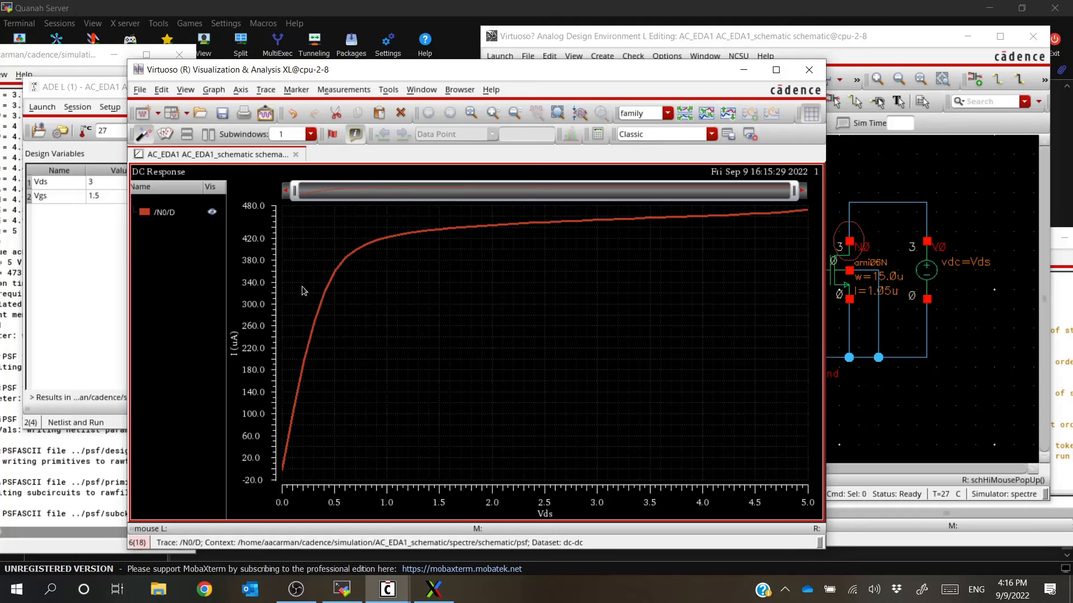
mouse_move(352, 258)
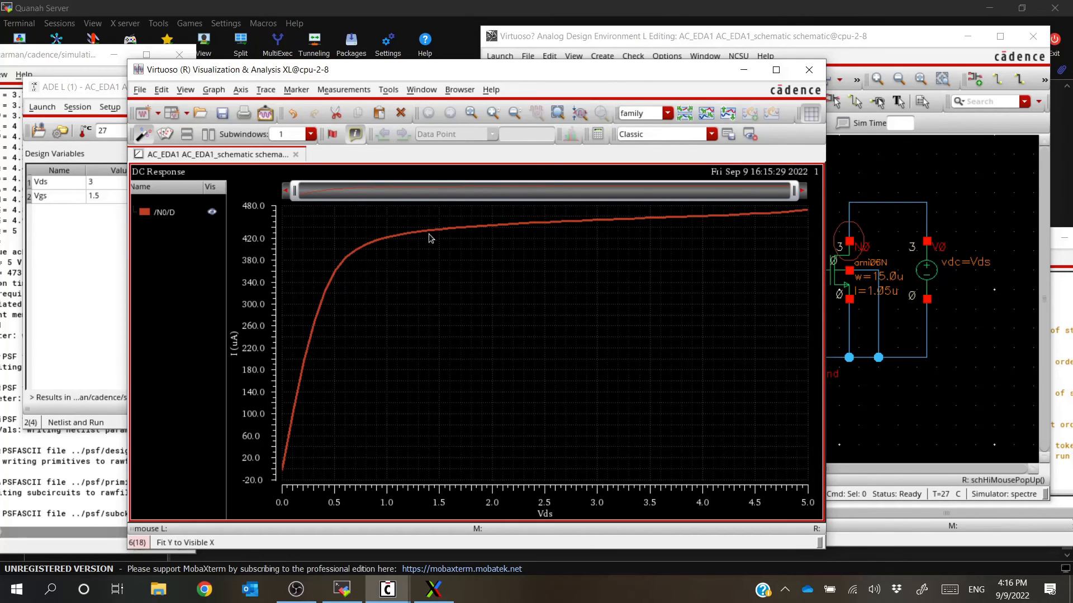
mouse_move(420, 235)
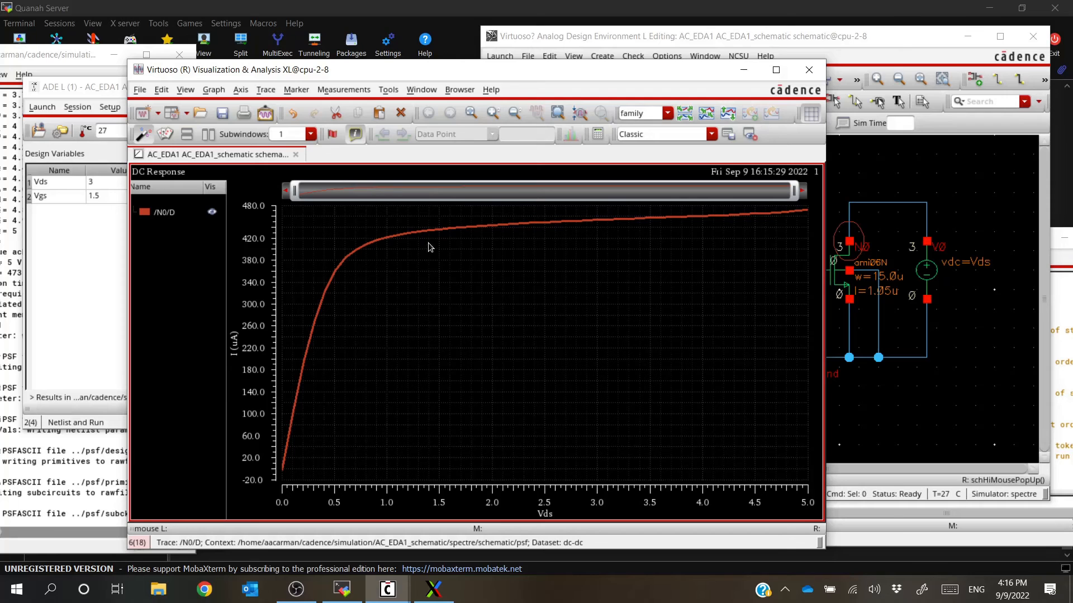
Move the graph window aside, open Parametric Analysis from the ADE L window, and move its window fully into view
drag(501, 74, 593, 32)
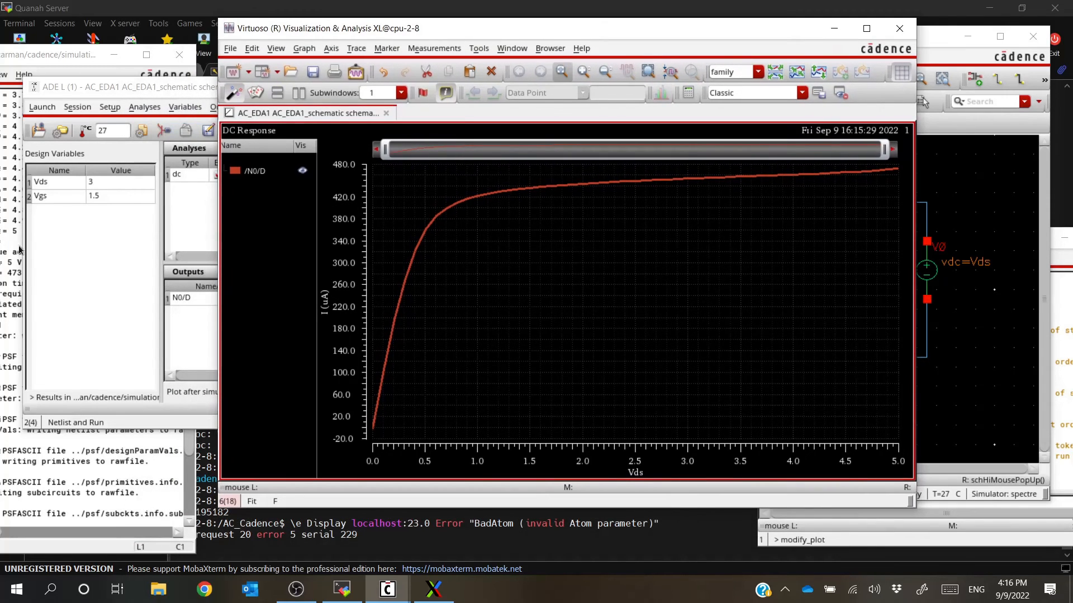
click(118, 218)
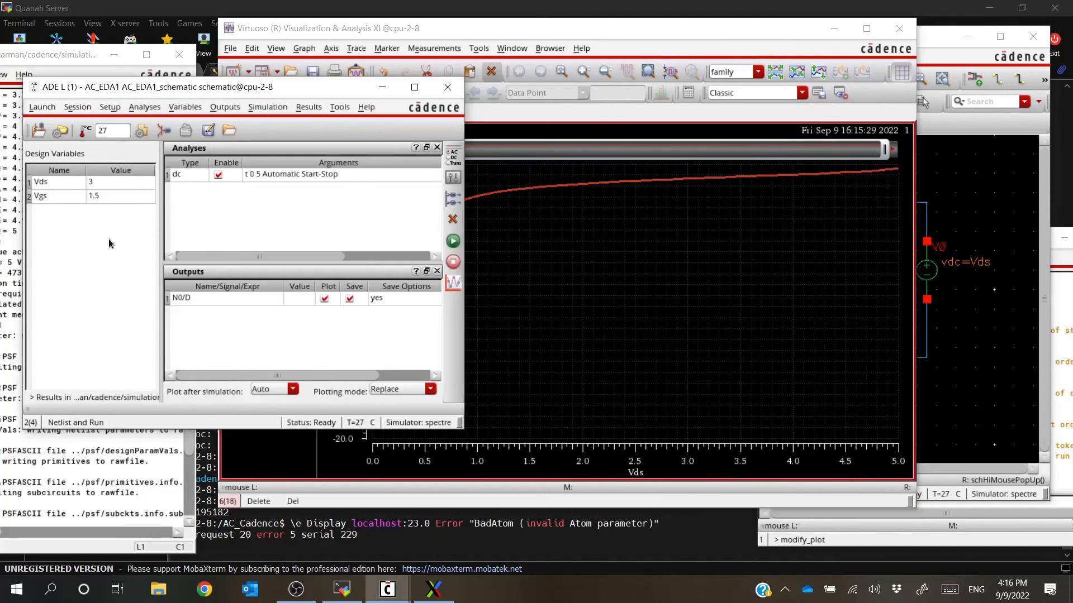
click(130, 199)
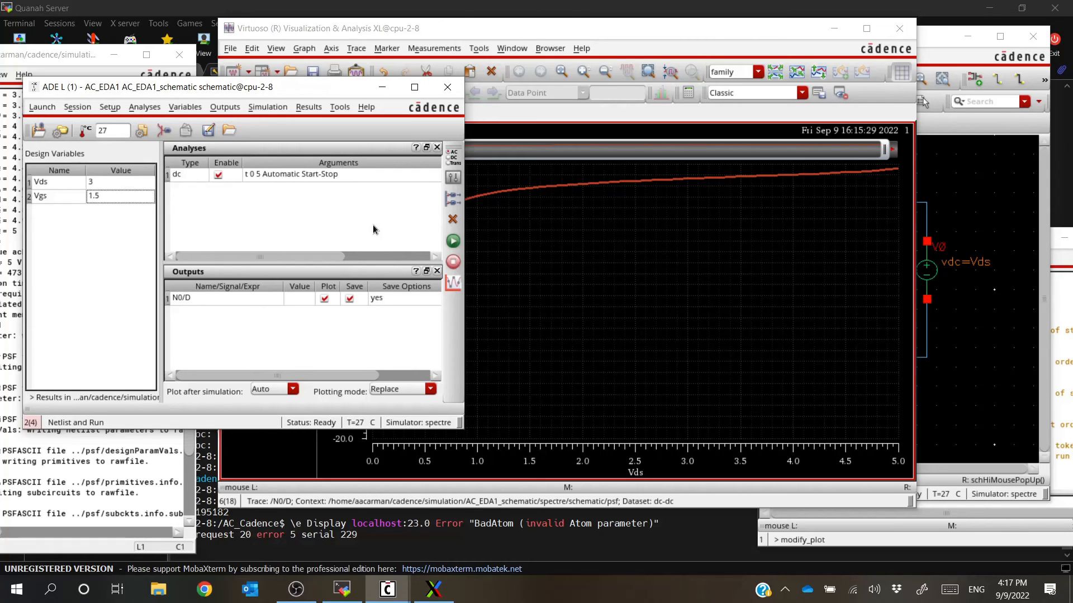
click(340, 107)
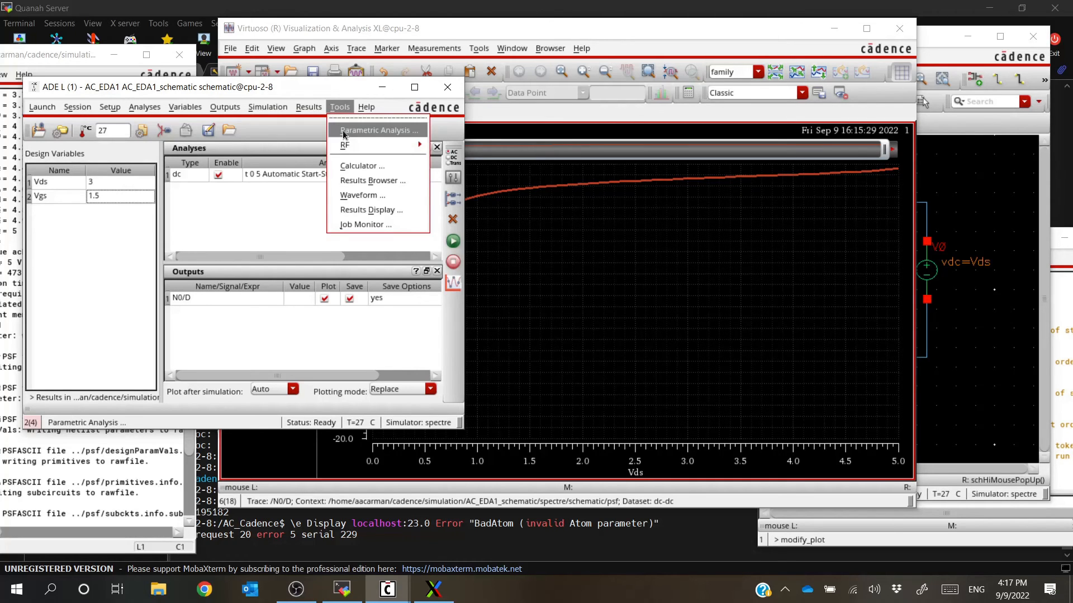
click(344, 132)
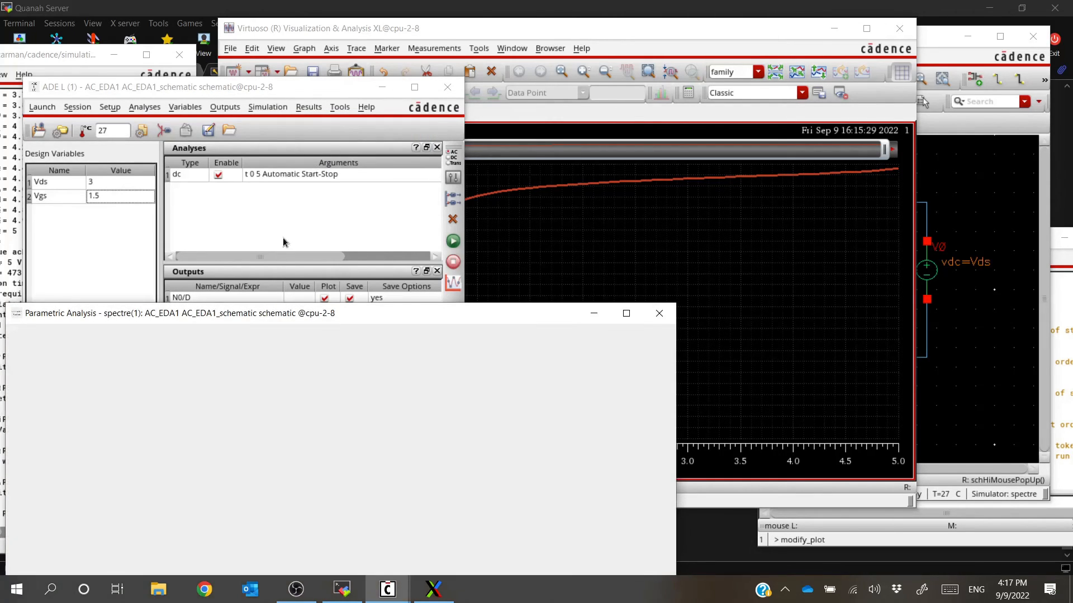
click(480, 320)
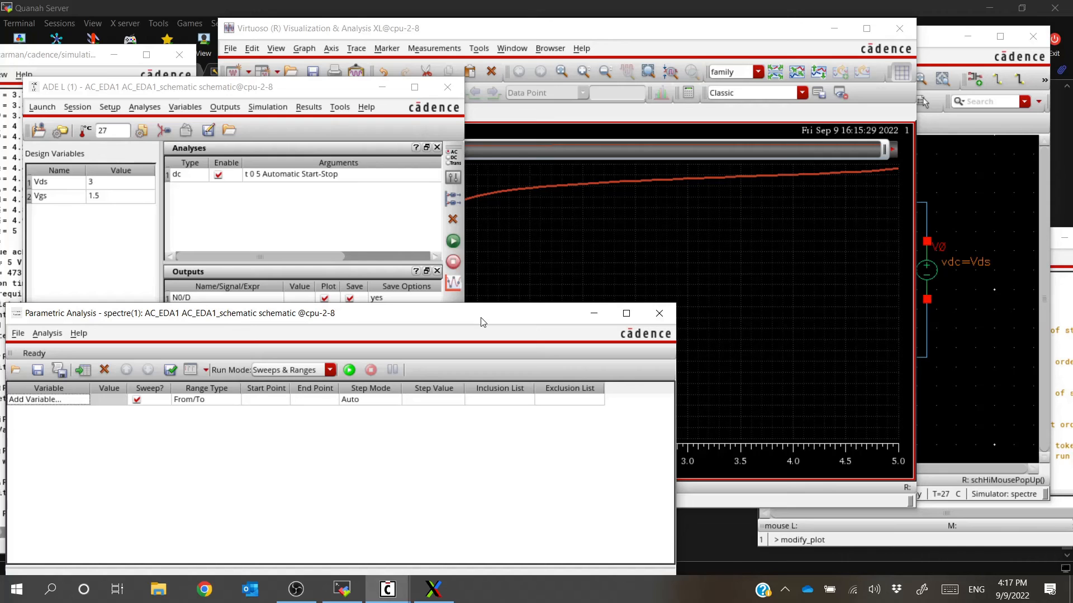
drag(482, 322, 639, 149)
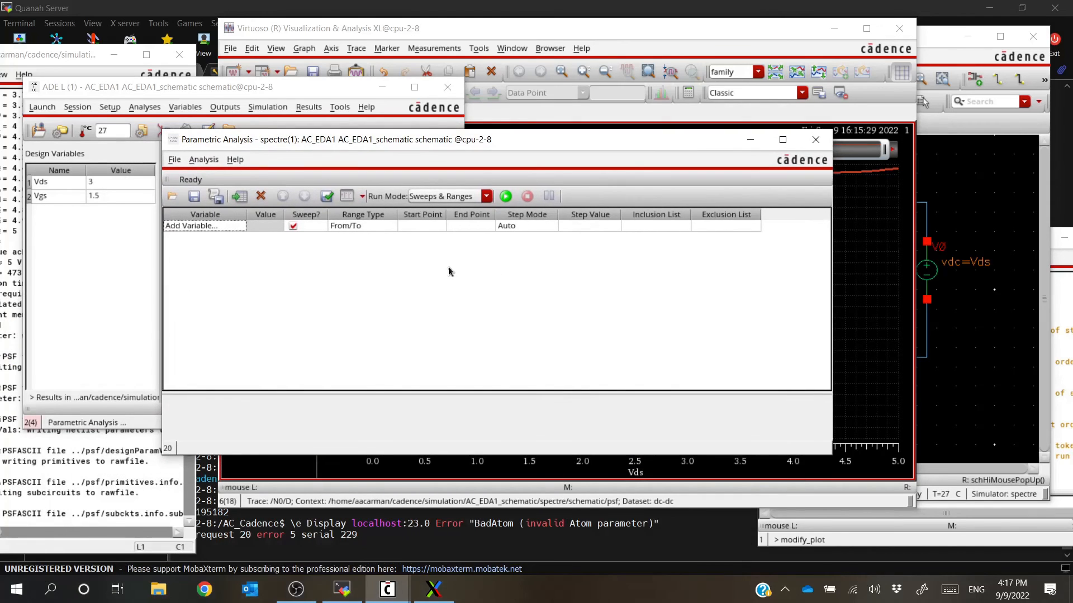
Add Vgs as the sweep variable in the parametric analysis
click(234, 226)
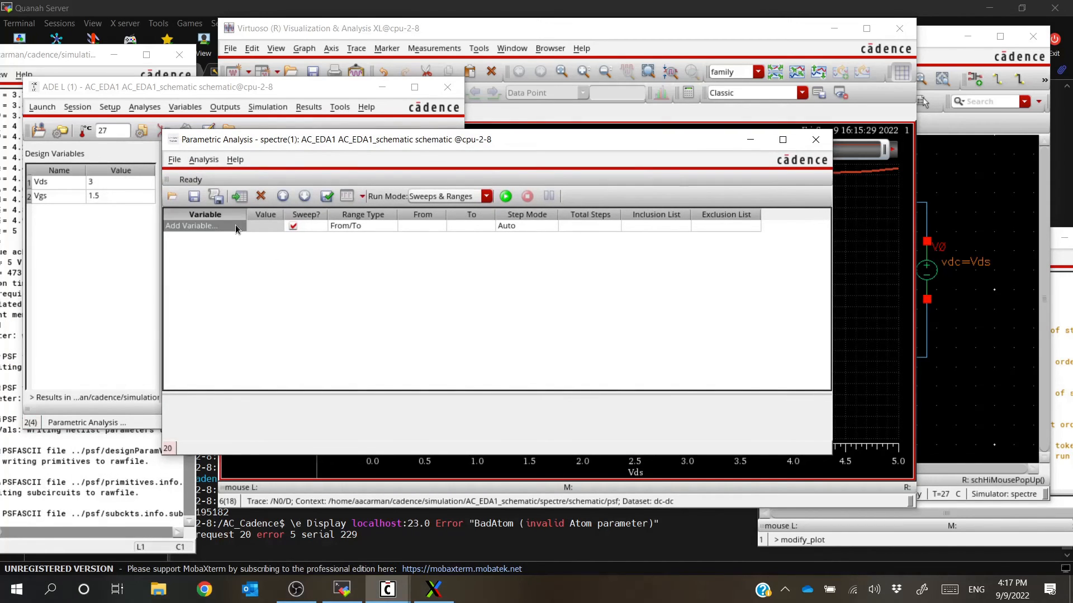
click(202, 227)
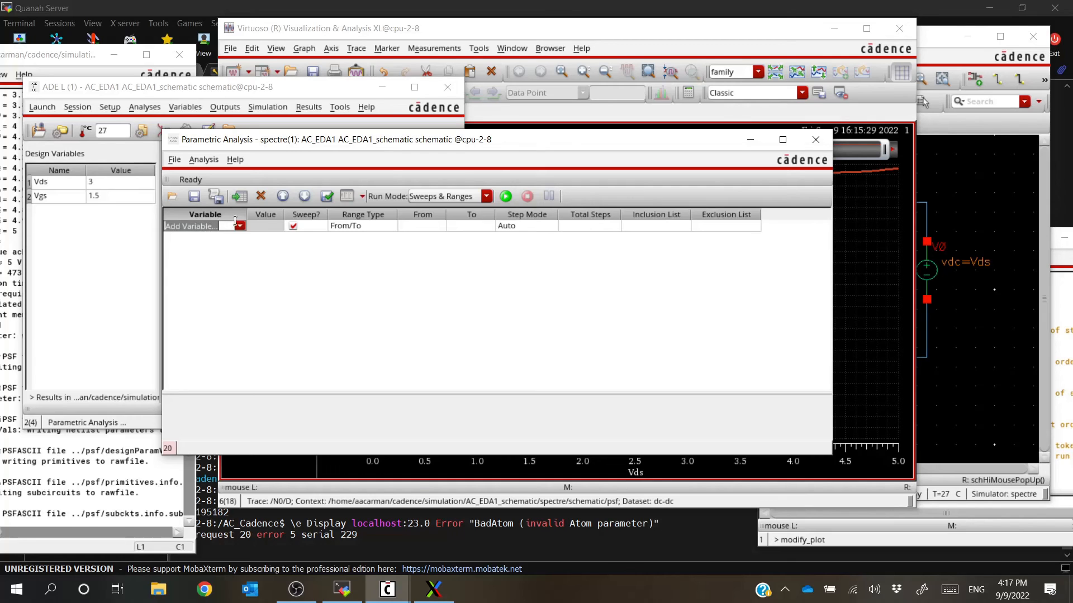
click(239, 227)
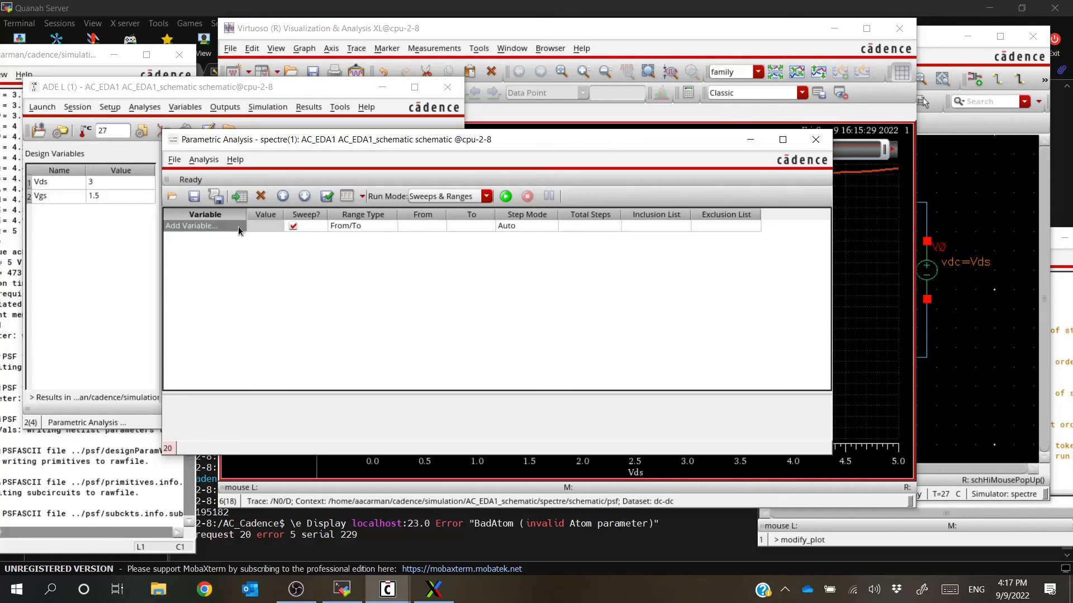
click(239, 227)
click(239, 228)
click(239, 228)
click(238, 227)
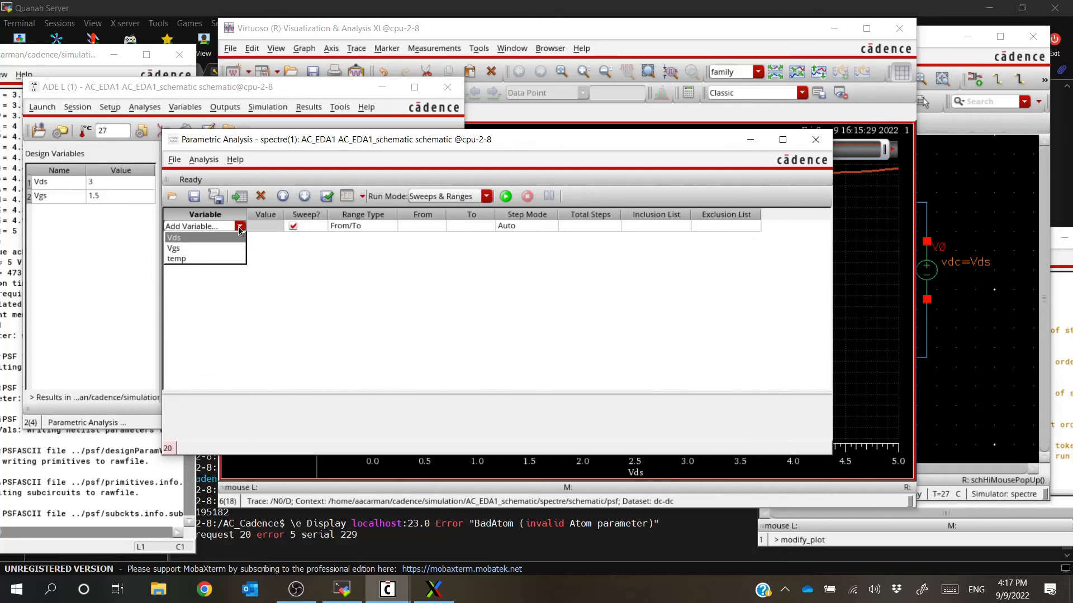
click(217, 246)
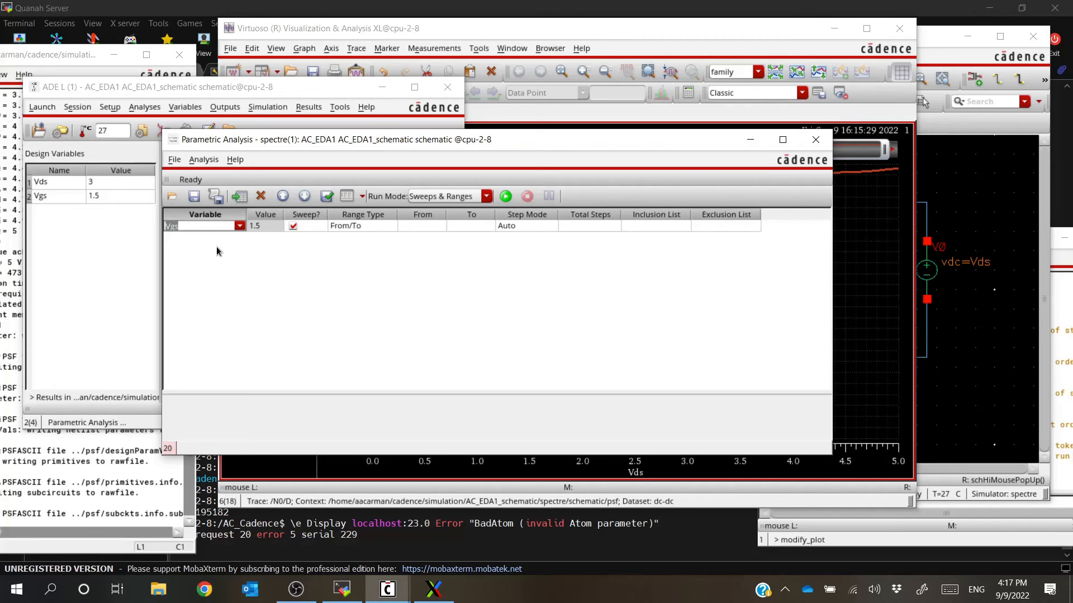
Examine the step mode and range type options of the Vgs sweep, keeping Auto and From/To
click(431, 226)
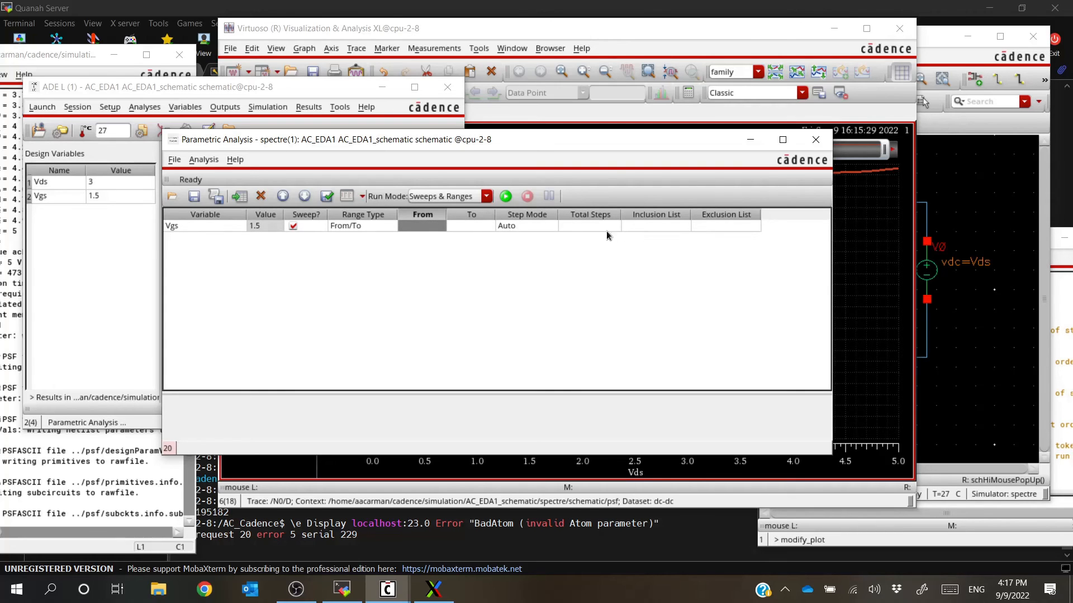
click(517, 226)
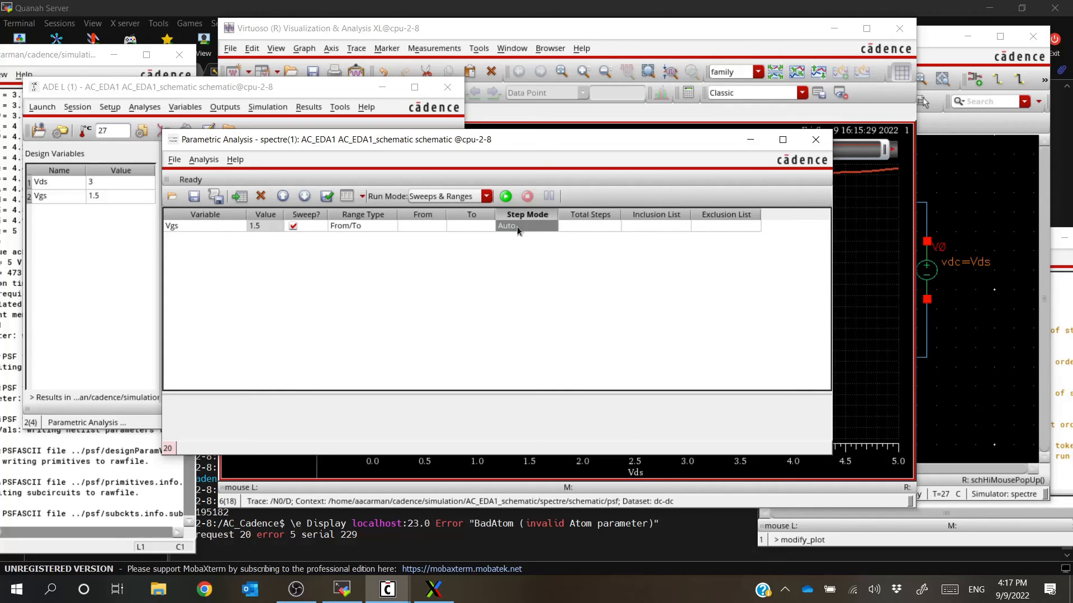
click(546, 226)
click(550, 226)
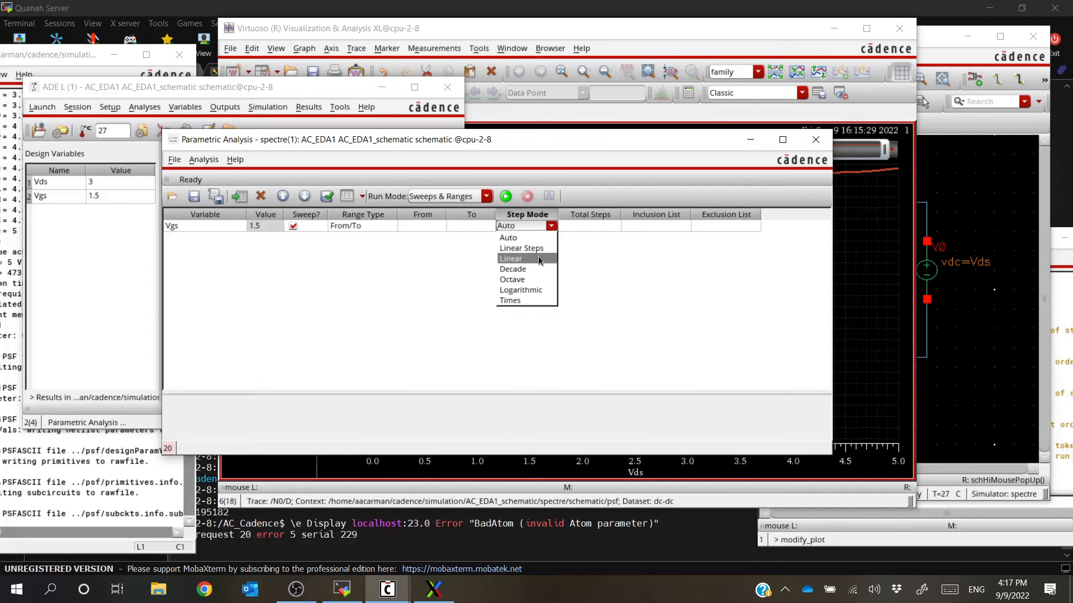
click(549, 237)
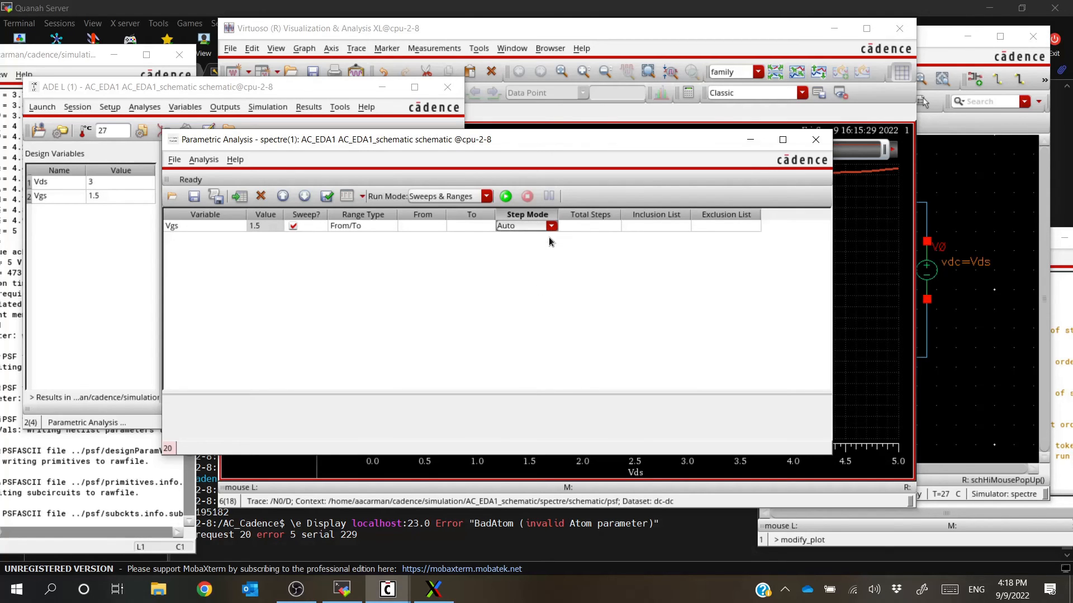
click(387, 224)
click(390, 225)
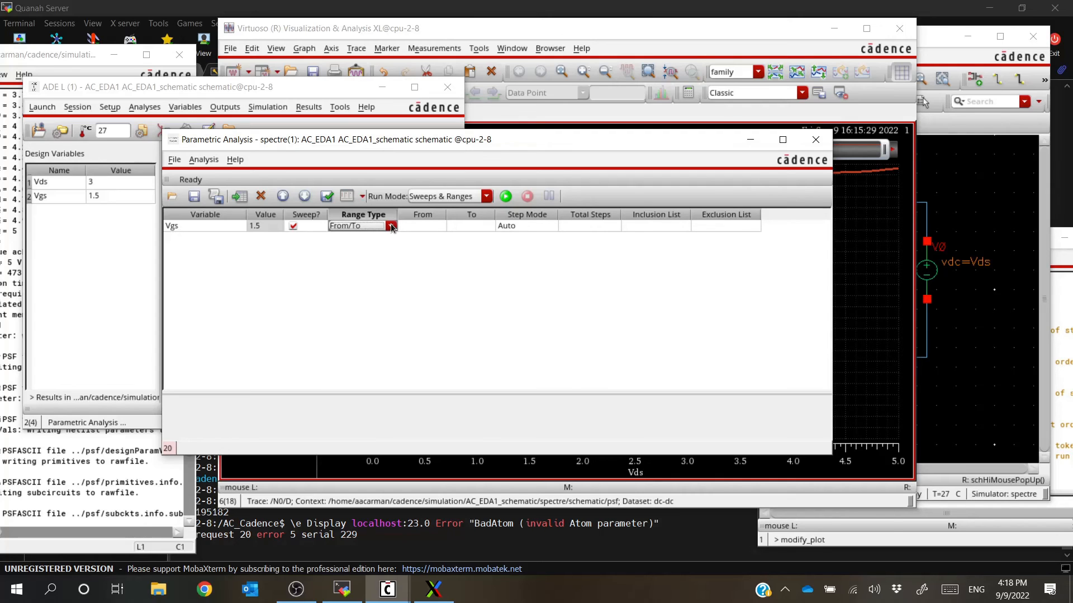
click(390, 225)
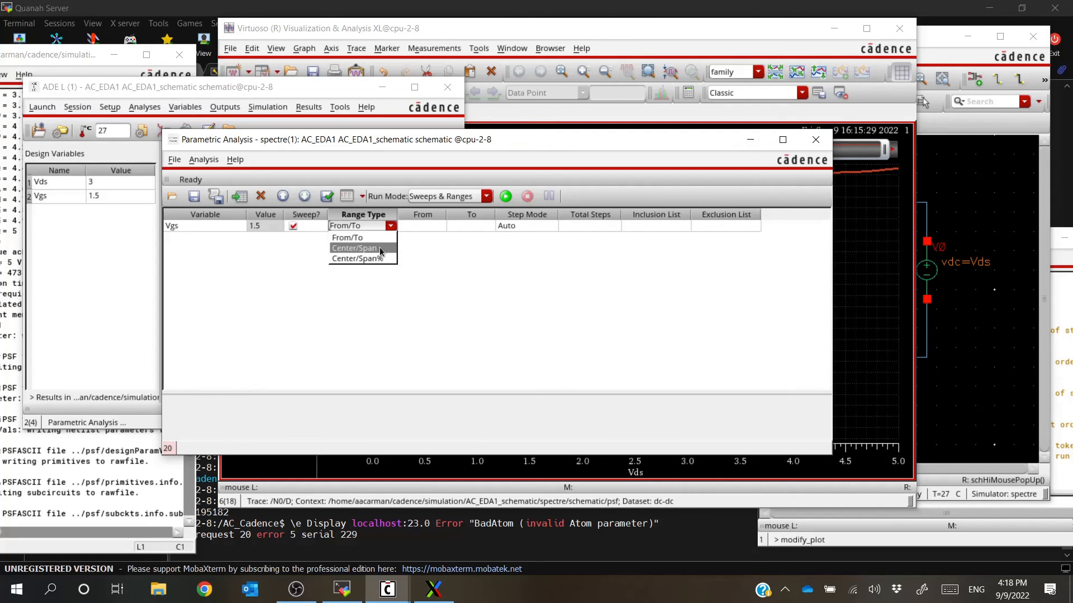
click(380, 239)
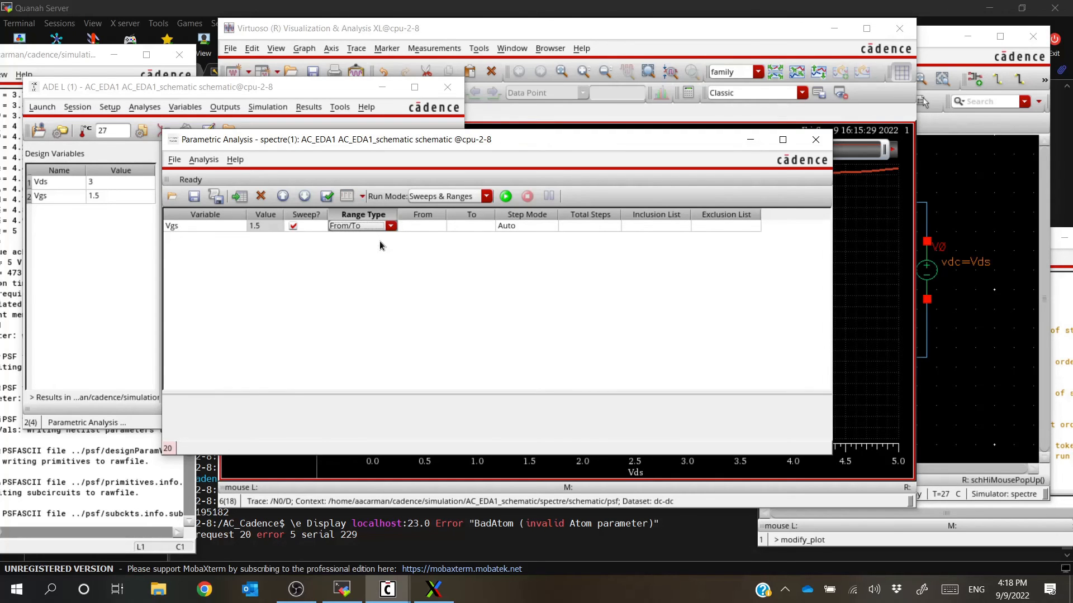
Set the Vgs parametric sweep to run from 0.5 to 1.5 with 5 total steps
click(420, 229)
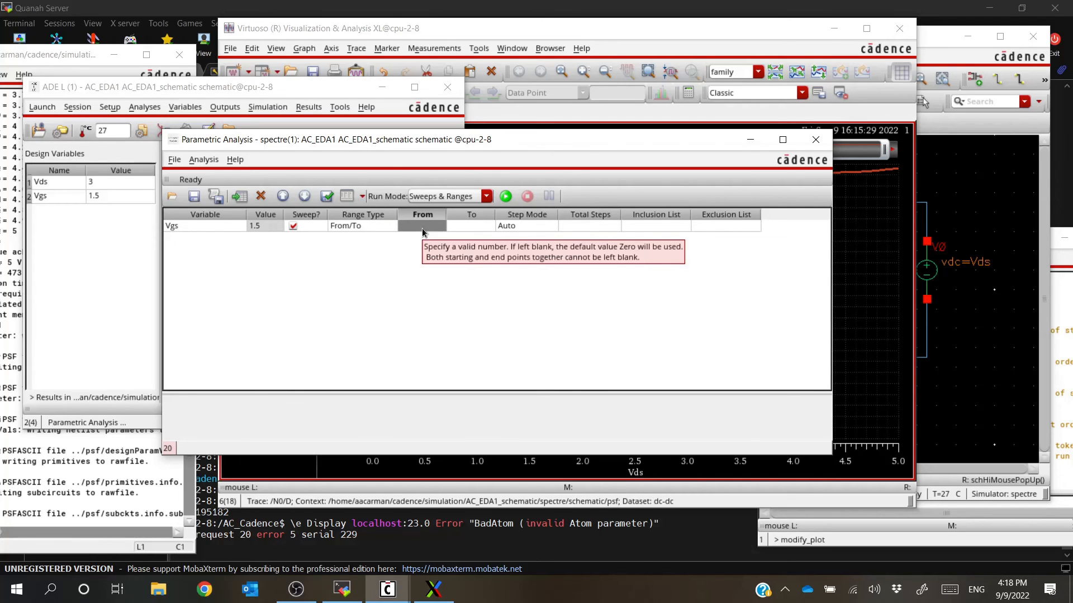
click(421, 228)
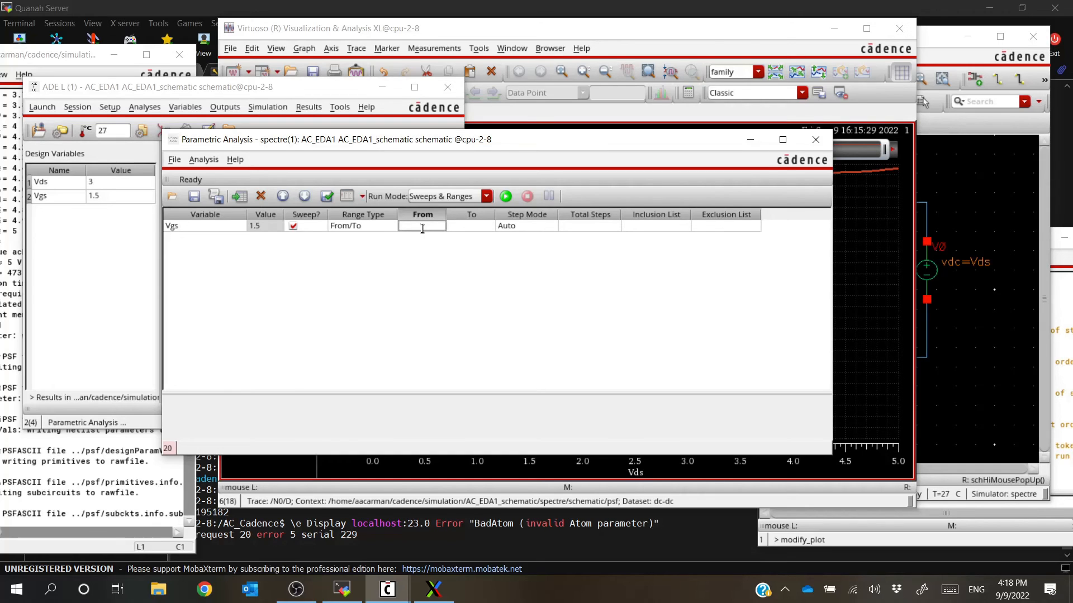
text(0.5)
click(462, 229)
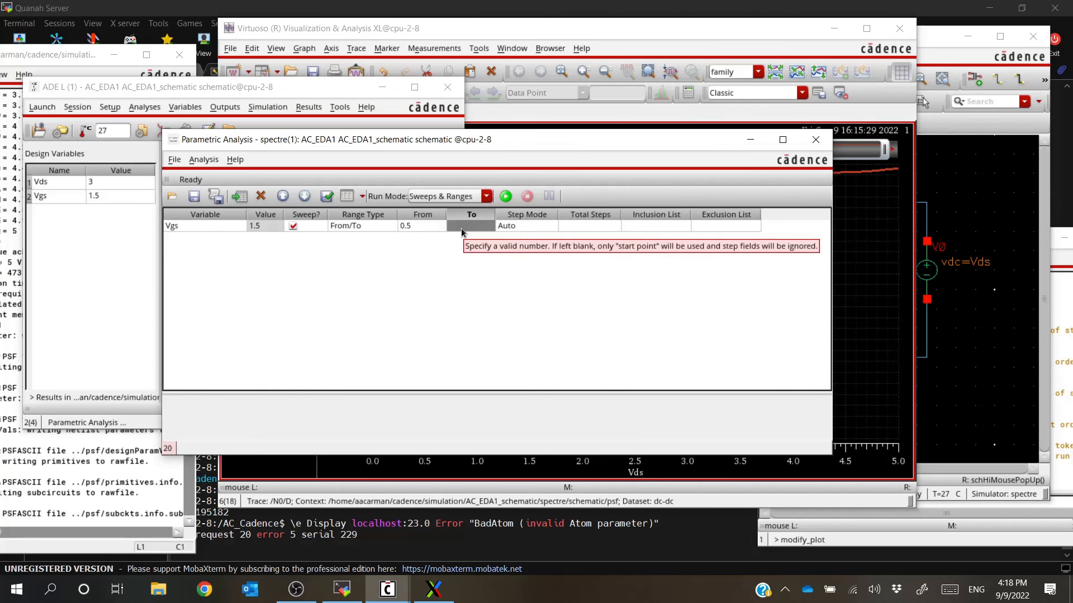
text(1.5)
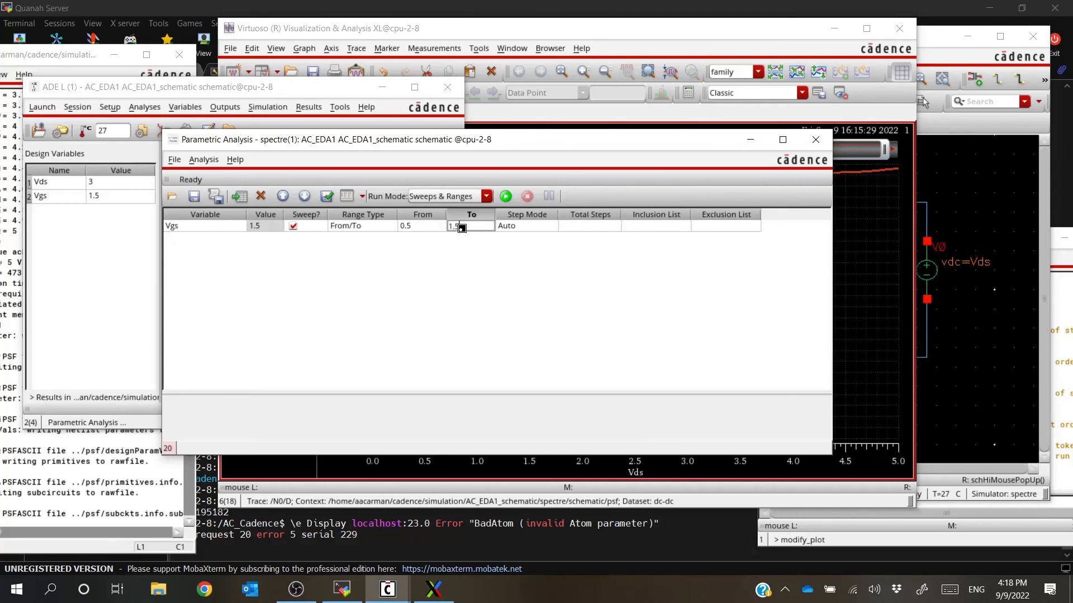
click(585, 228)
click(591, 226)
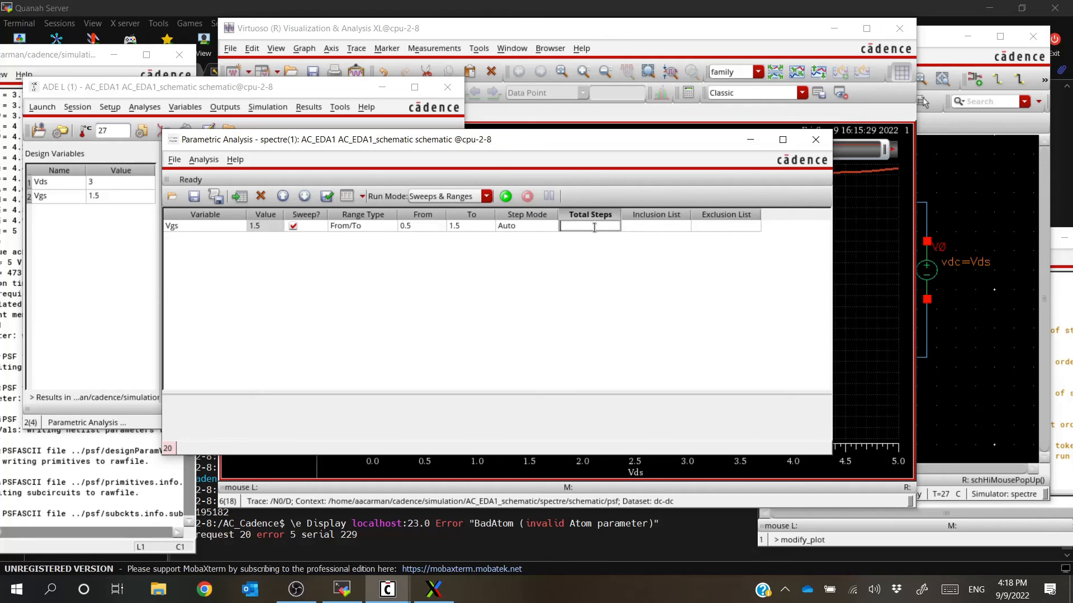
text(5)
key(Return)
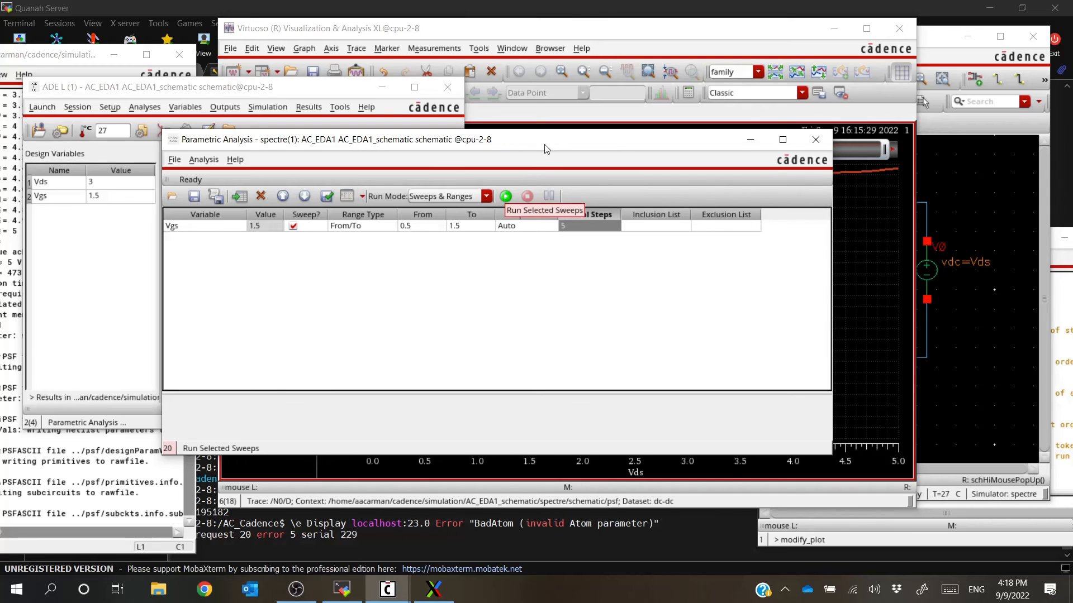
Move the Parametric Analysis window aside and rerun the dc simulation from the ADE L window with Netlist and Run
drag(550, 143, 784, 49)
click(257, 98)
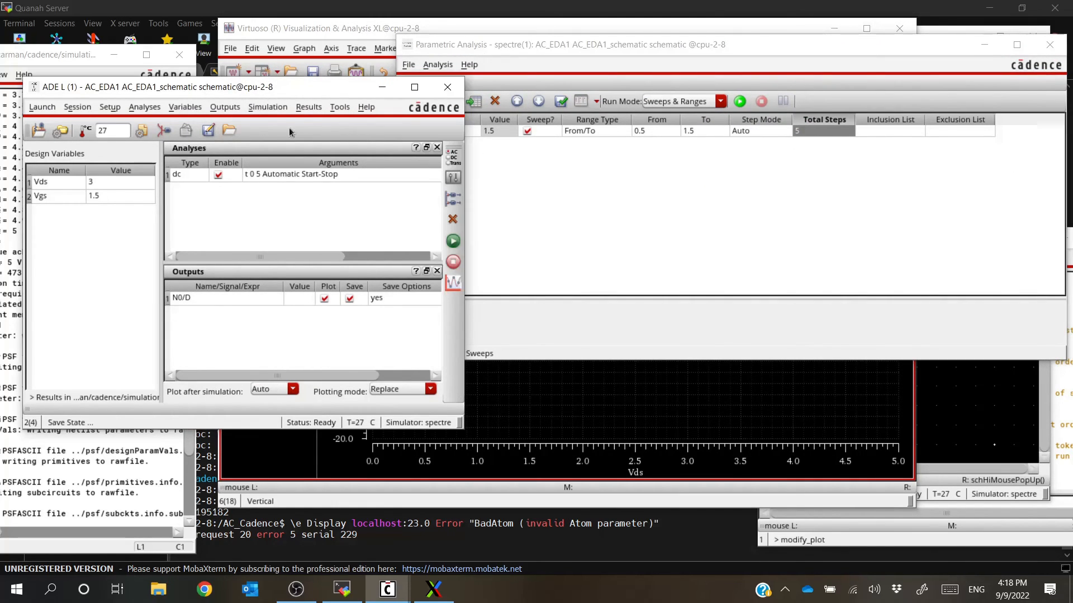
click(454, 242)
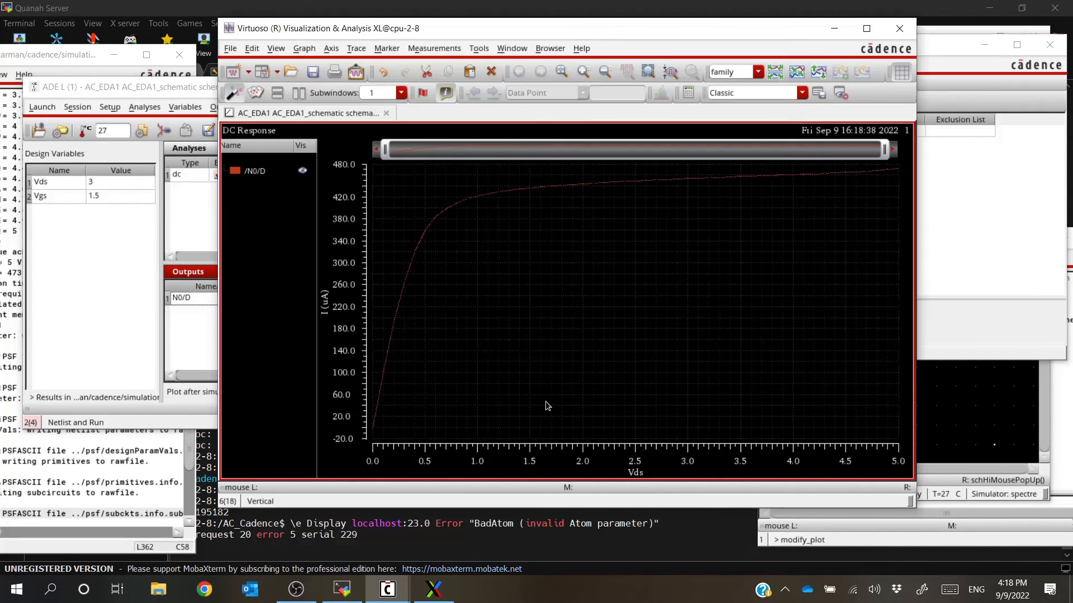
Bring the Parametric Analysis window back into view and run the selected Vgs sweep
click(935, 46)
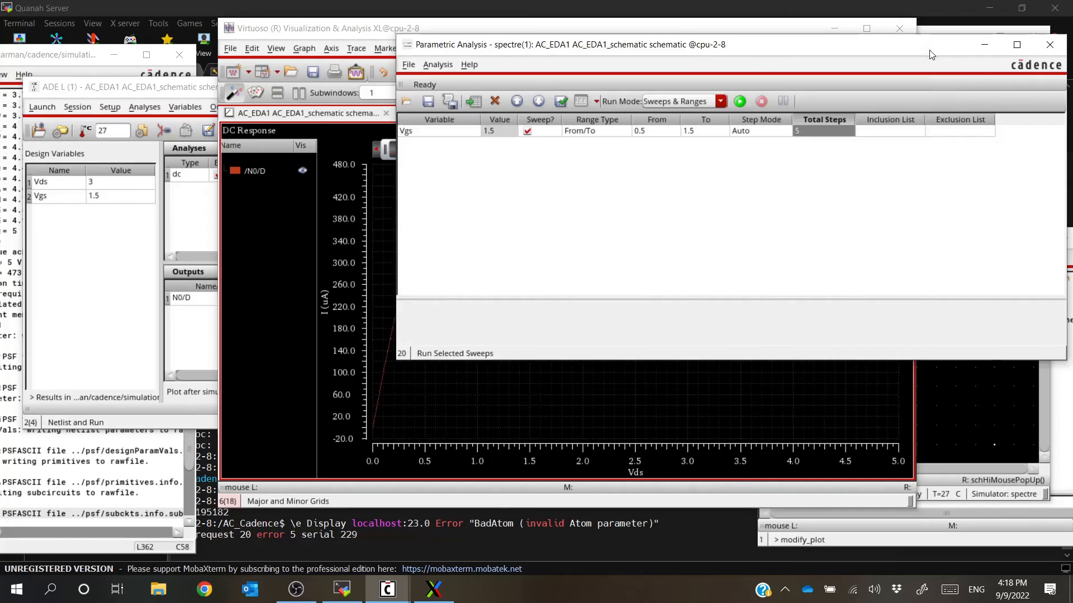
drag(612, 47, 434, 118)
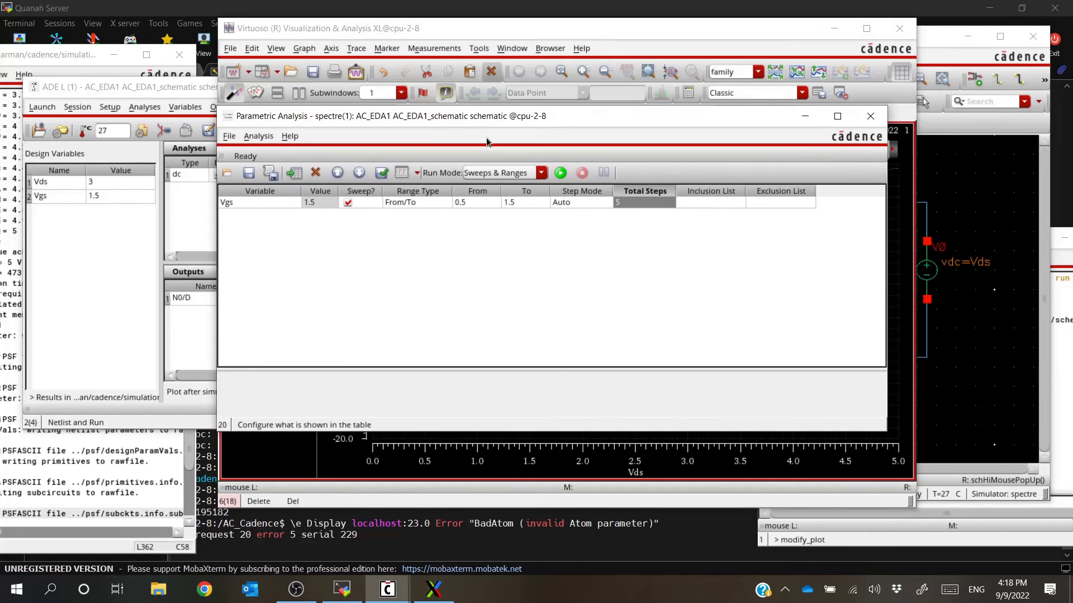
click(561, 174)
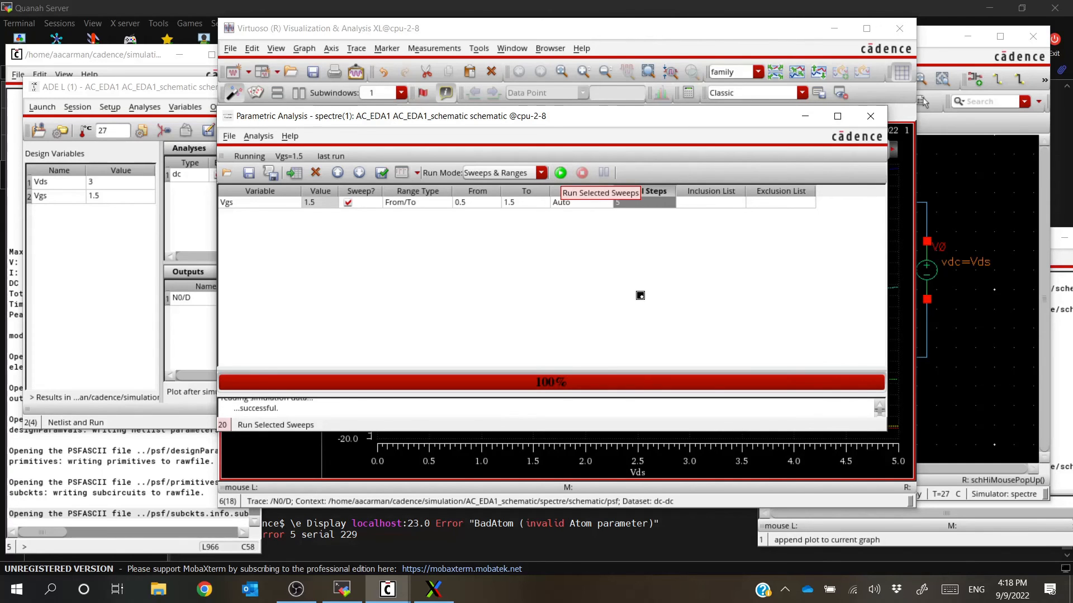
Move the Parametric Analysis window off the graph, bring the graph forward, and inspect the N0/D curves for the different Vgs values
click(492, 463)
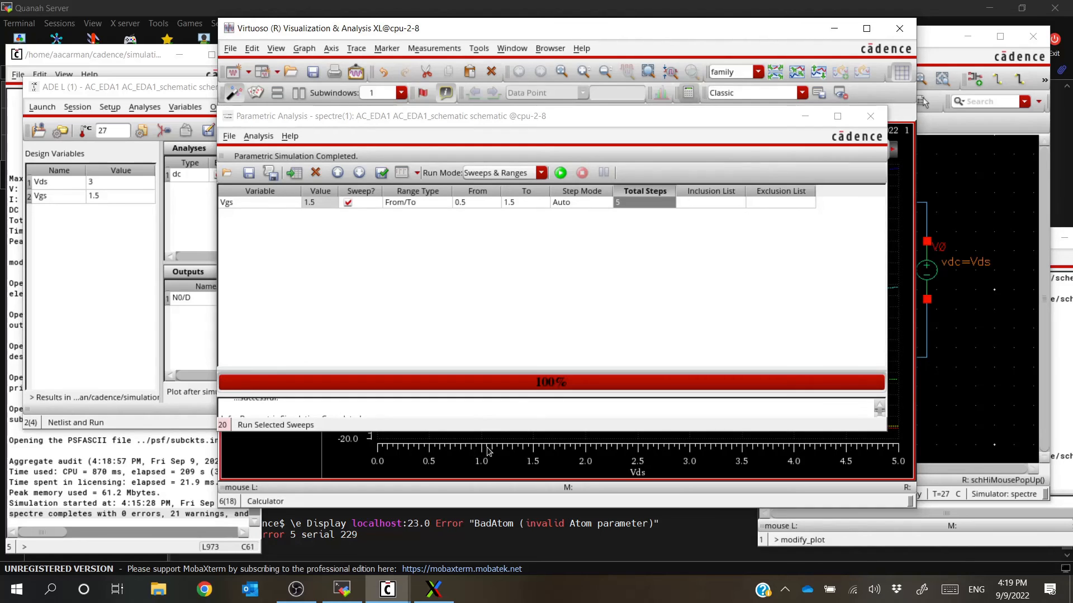
drag(527, 114, 376, 184)
click(491, 31)
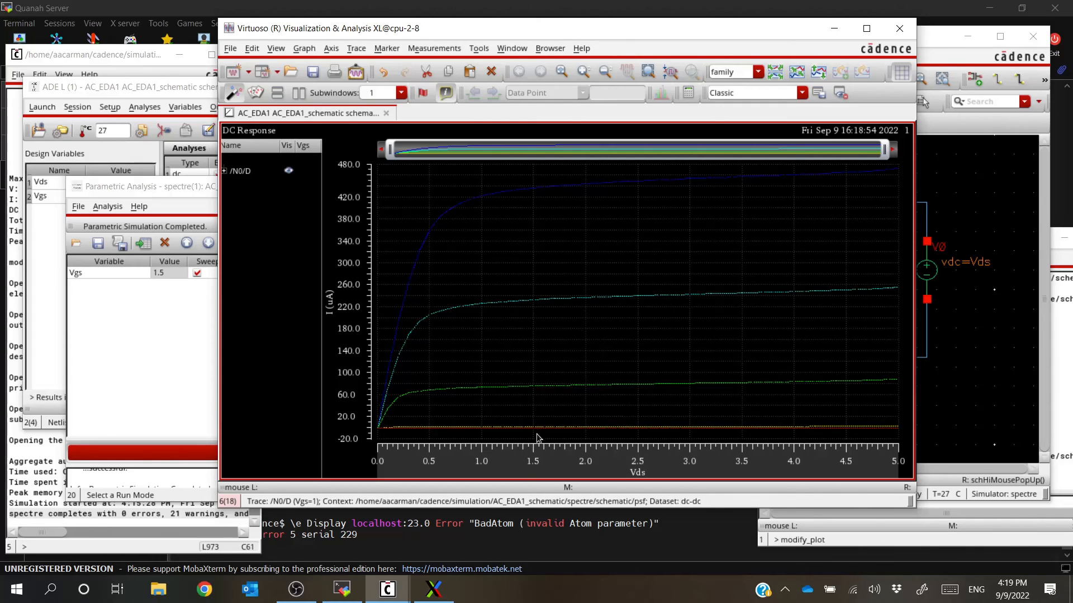
mouse_move(543, 429)
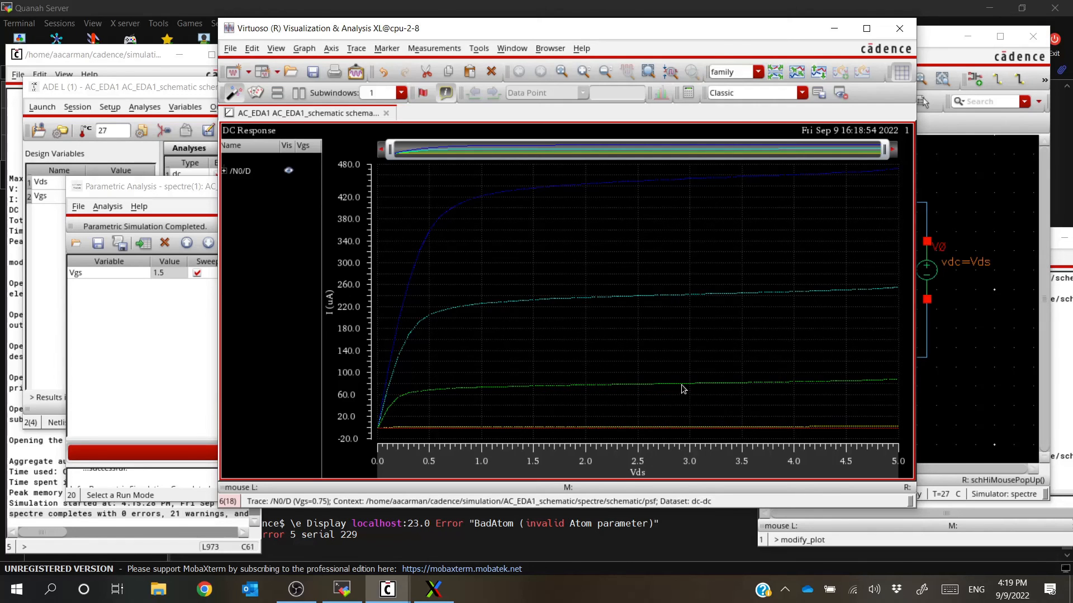
mouse_move(707, 300)
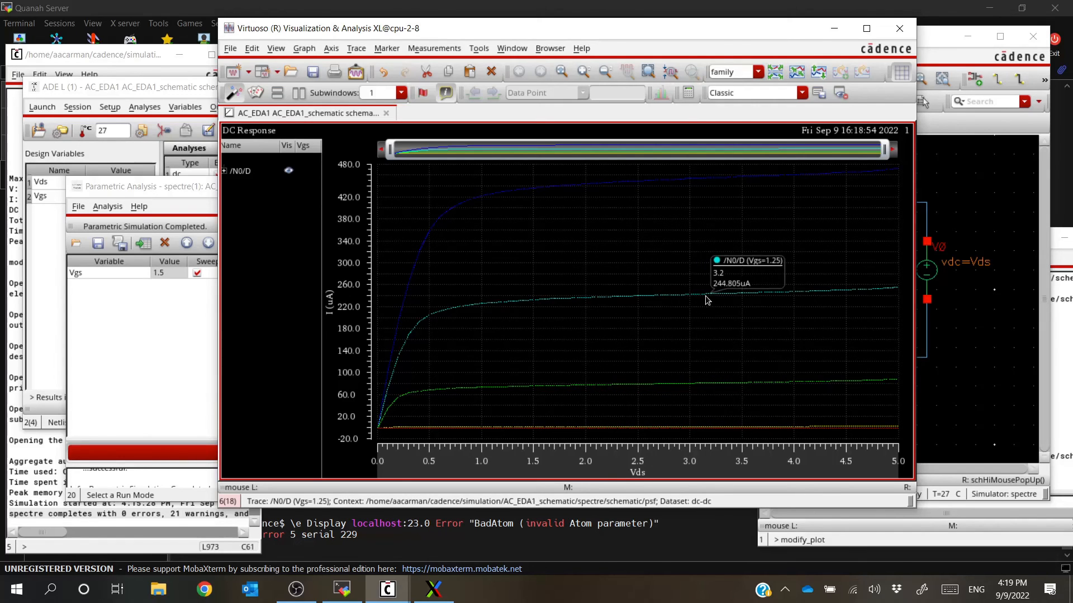
mouse_move(692, 179)
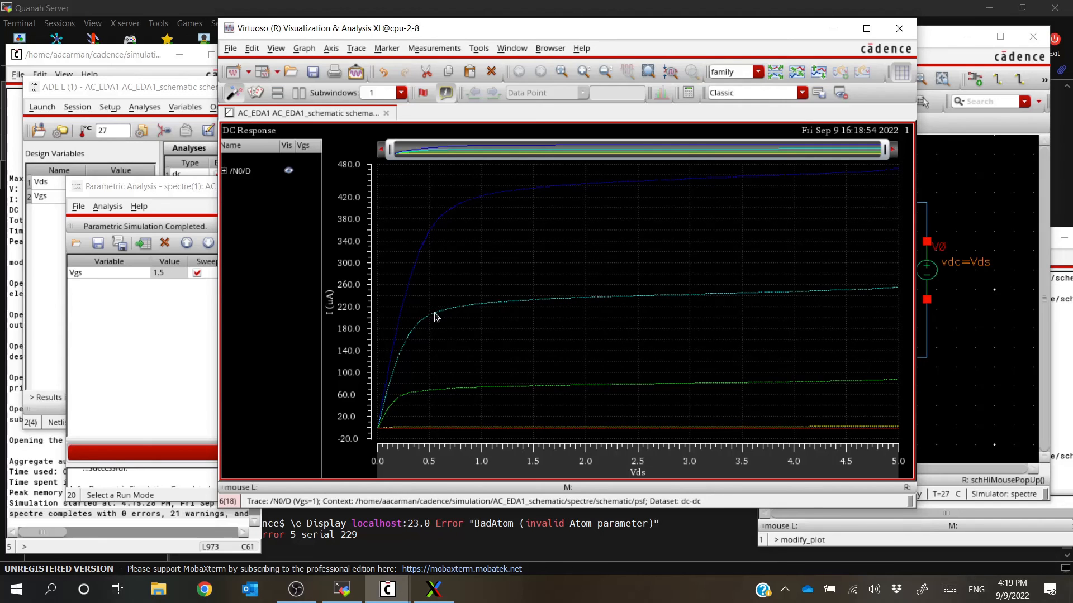
Expand the N0/D trace group in the legend, view its trace group properties, and close them without changes
click(240, 171)
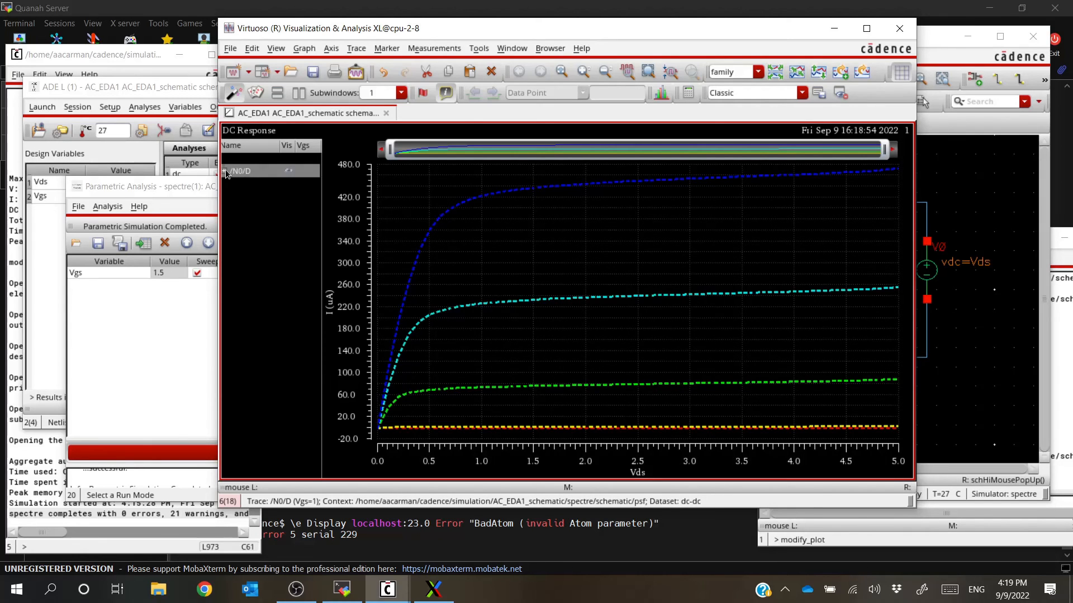
click(225, 171)
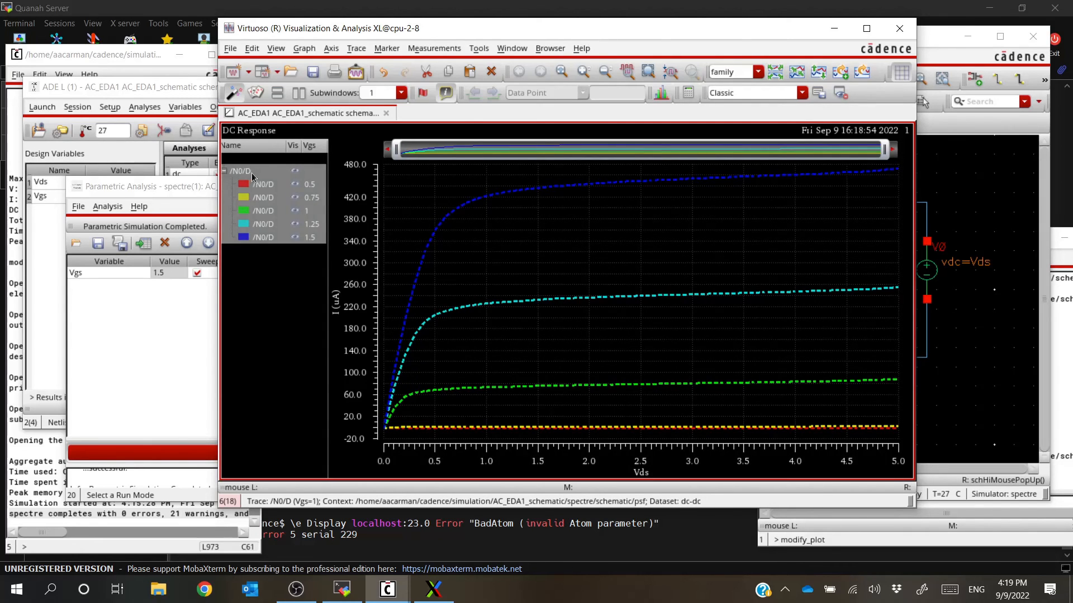
right_click(252, 172)
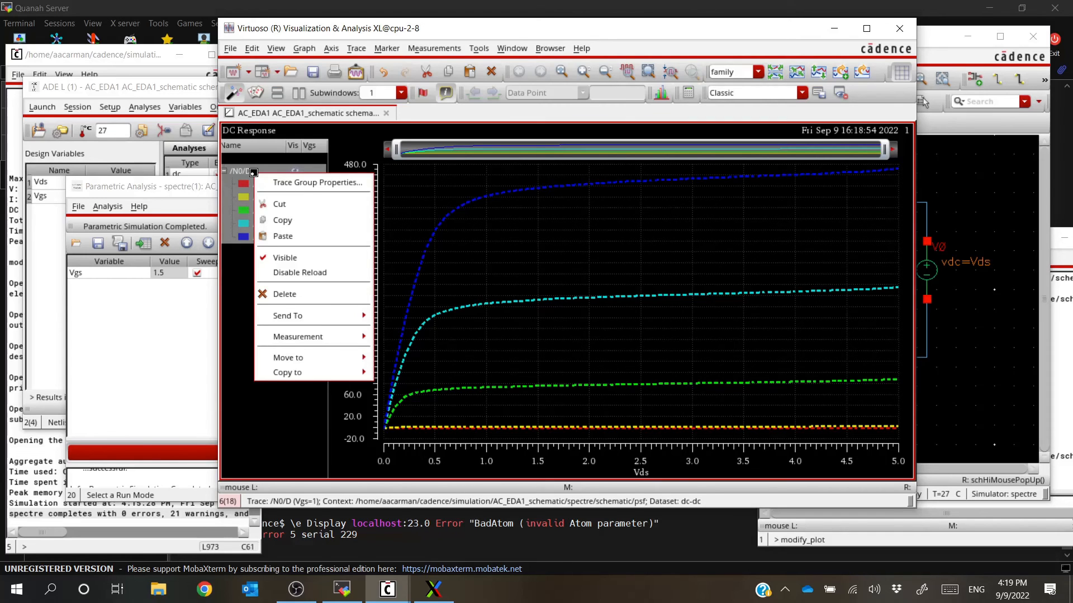
click(280, 181)
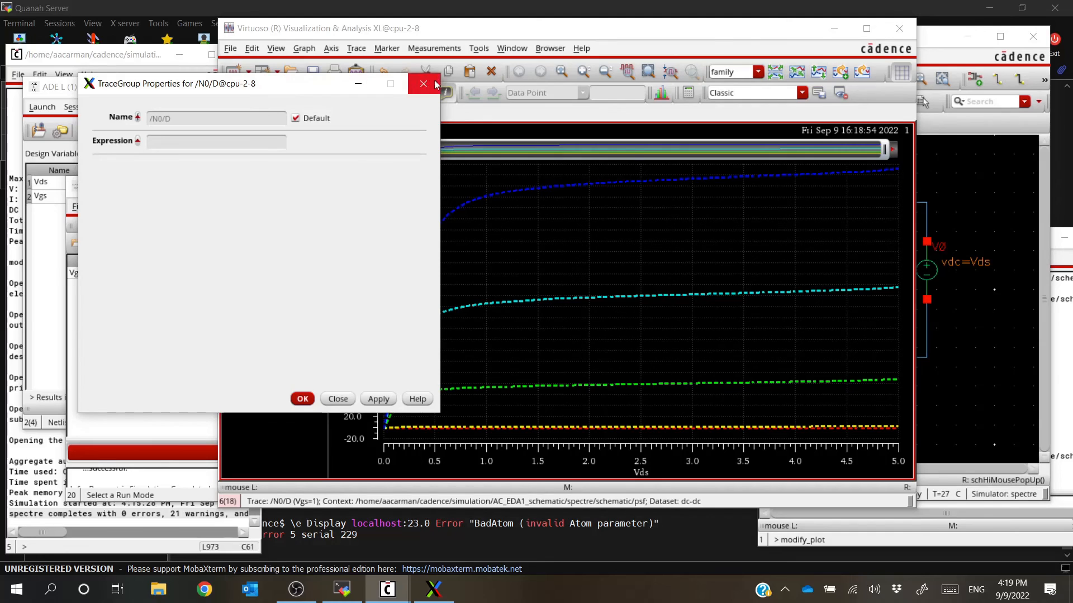
click(337, 399)
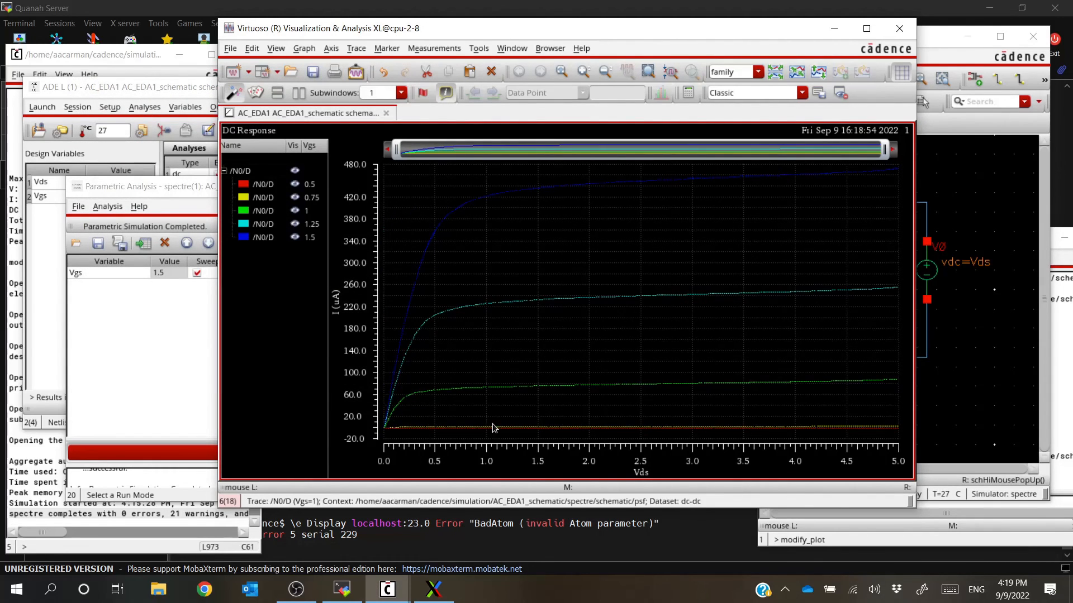
Split the current strip by trace, maximize the graph window, and inspect each Vgs curve in its own strip
mouse_move(493, 433)
right_click(513, 278)
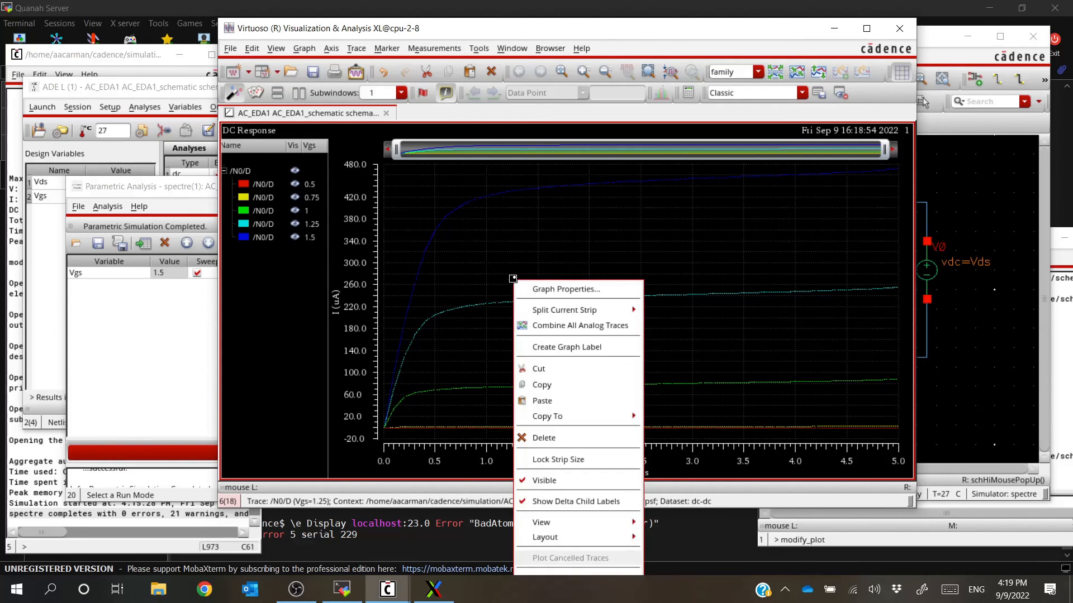
mouse_move(553, 313)
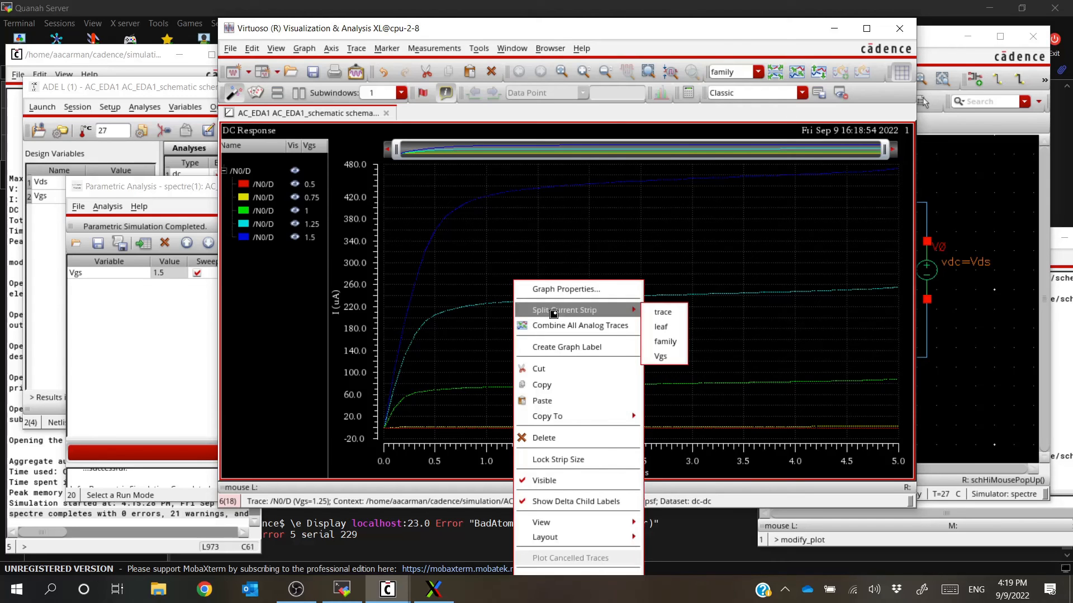
click(663, 313)
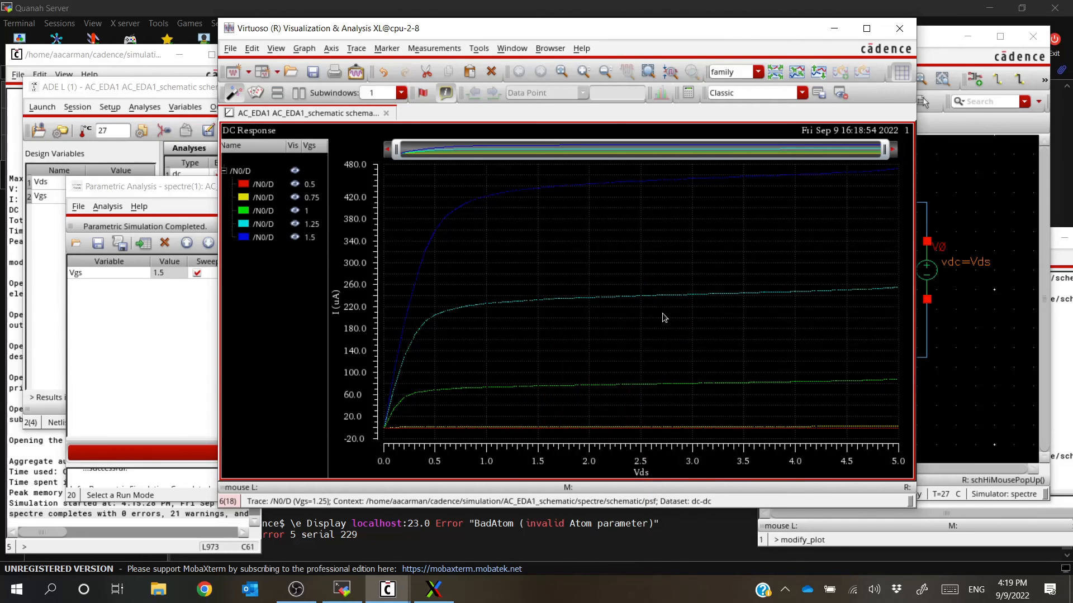
click(873, 33)
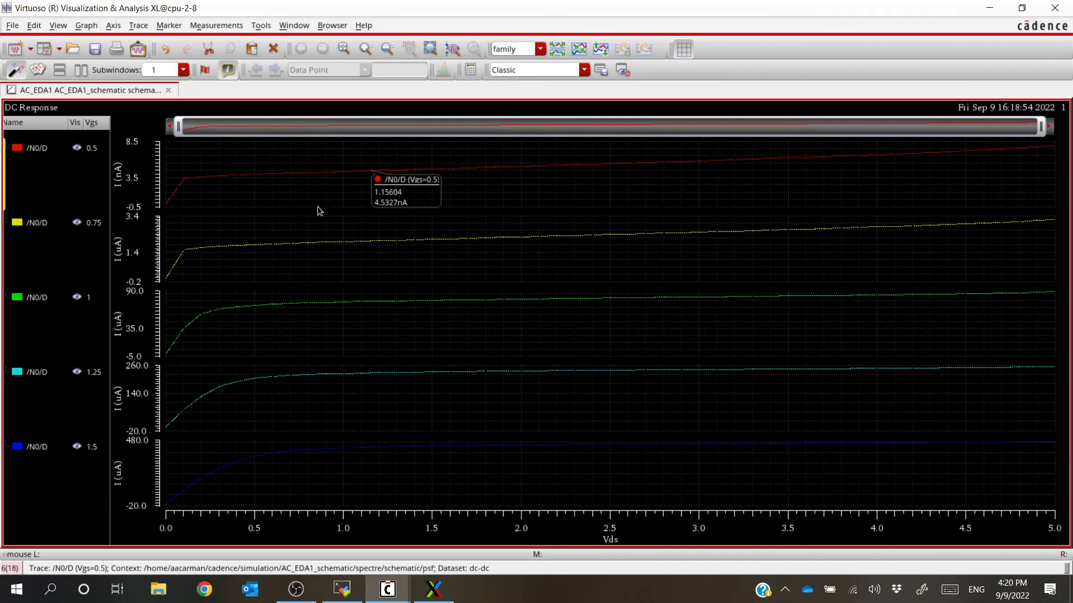
mouse_move(222, 250)
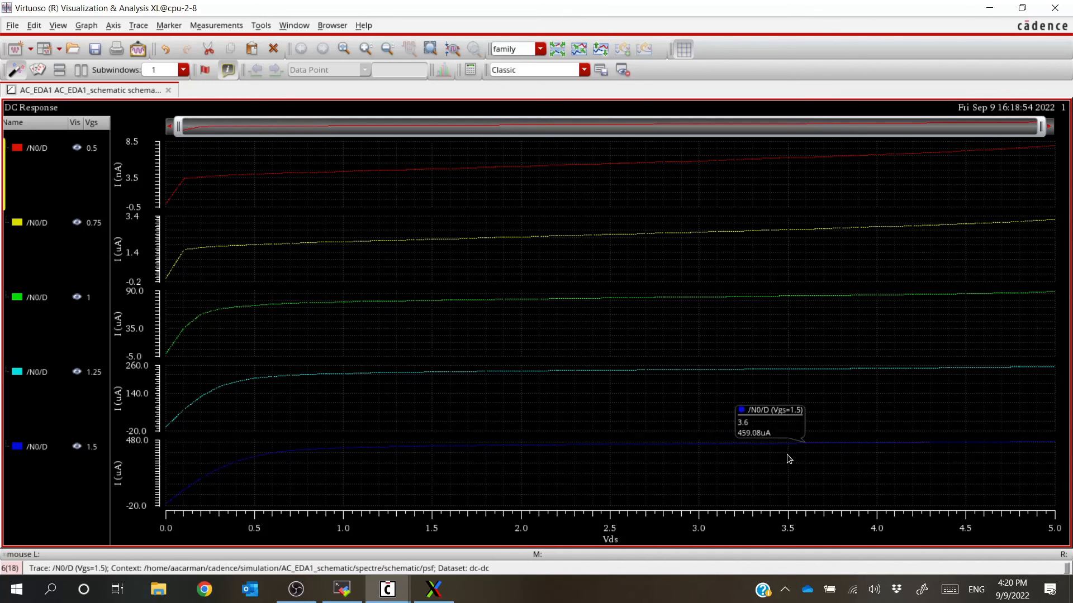
Restore the graph window's size, combine all analog traces into one strip, and close the graph window
drag(564, 11, 522, 27)
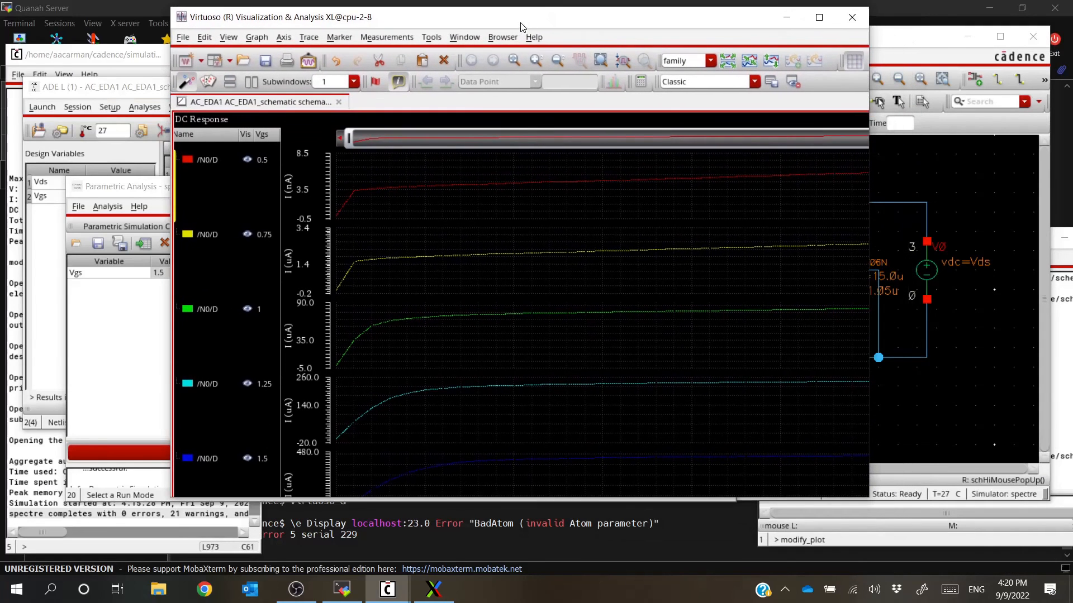
right_click(517, 199)
click(578, 244)
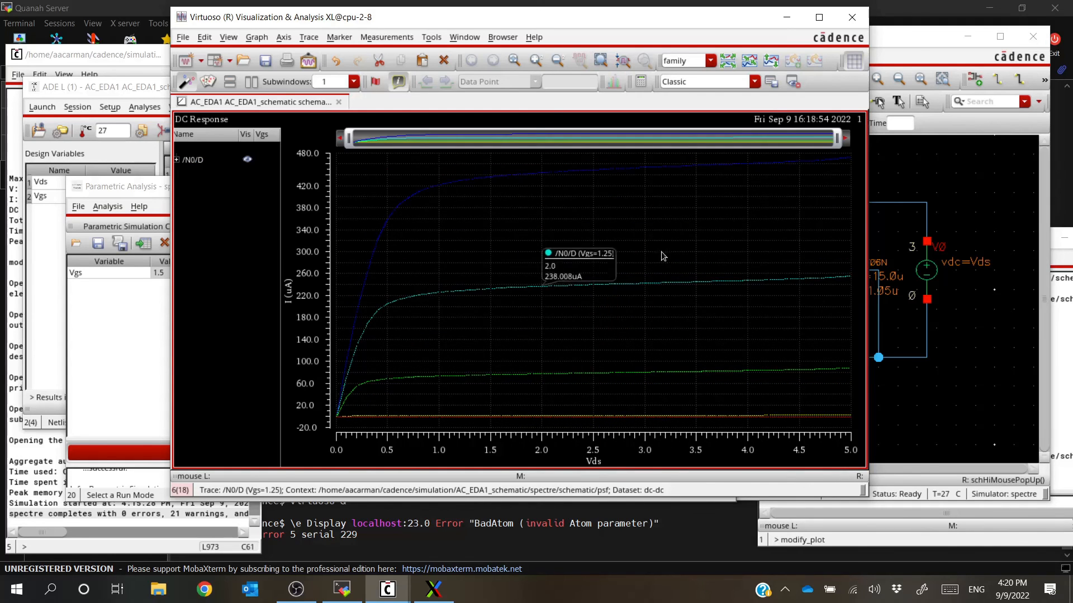
click(850, 18)
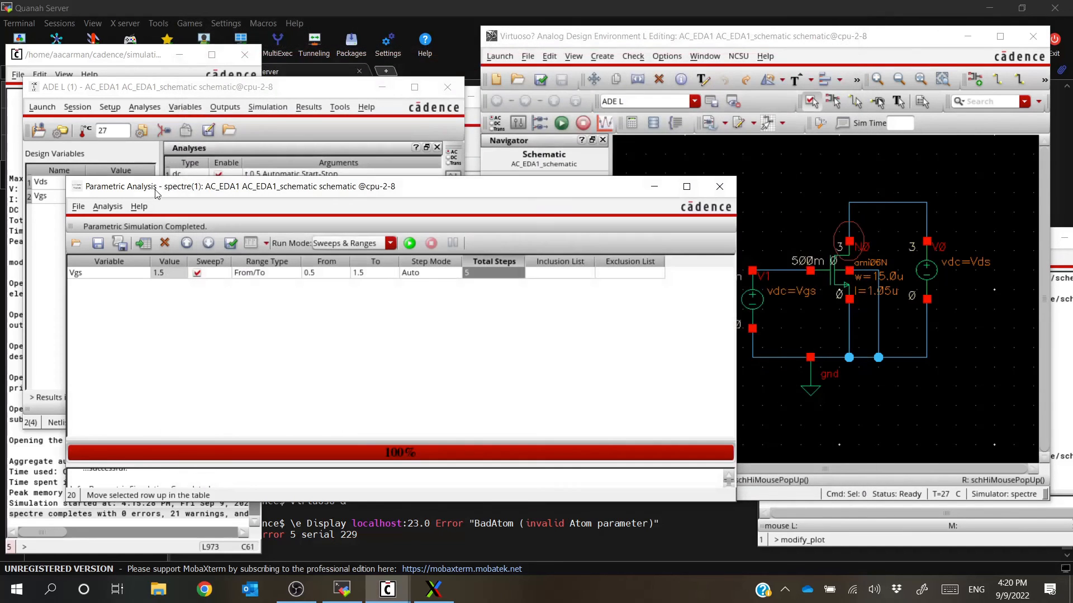
Move the Parametric Analysis window aside, review the dc analysis settings in ADE L, and close them without changes
drag(190, 188, 183, 157)
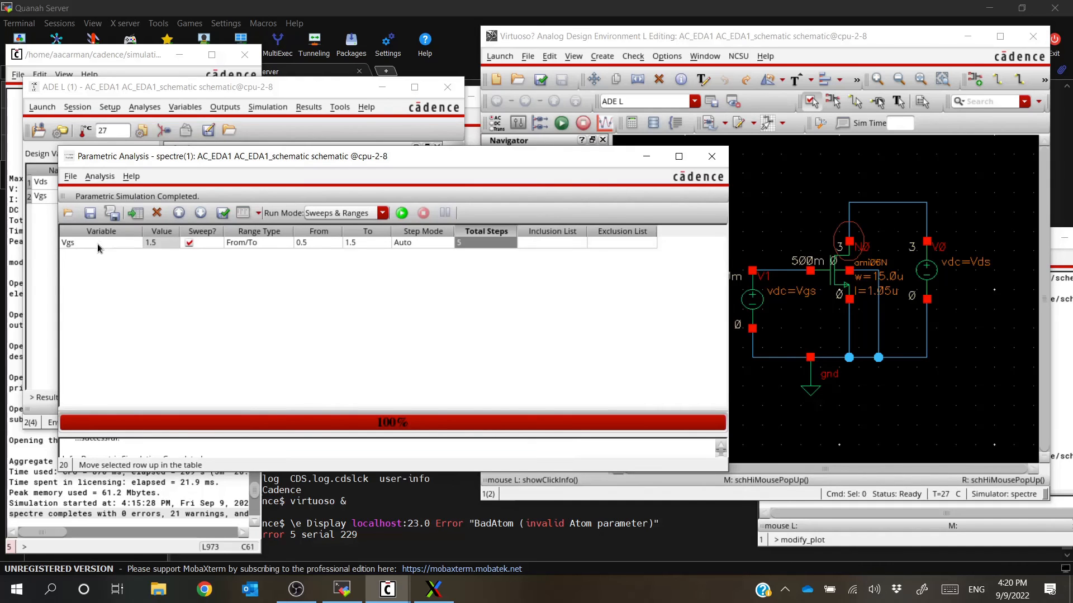
drag(306, 161, 488, 214)
click(263, 91)
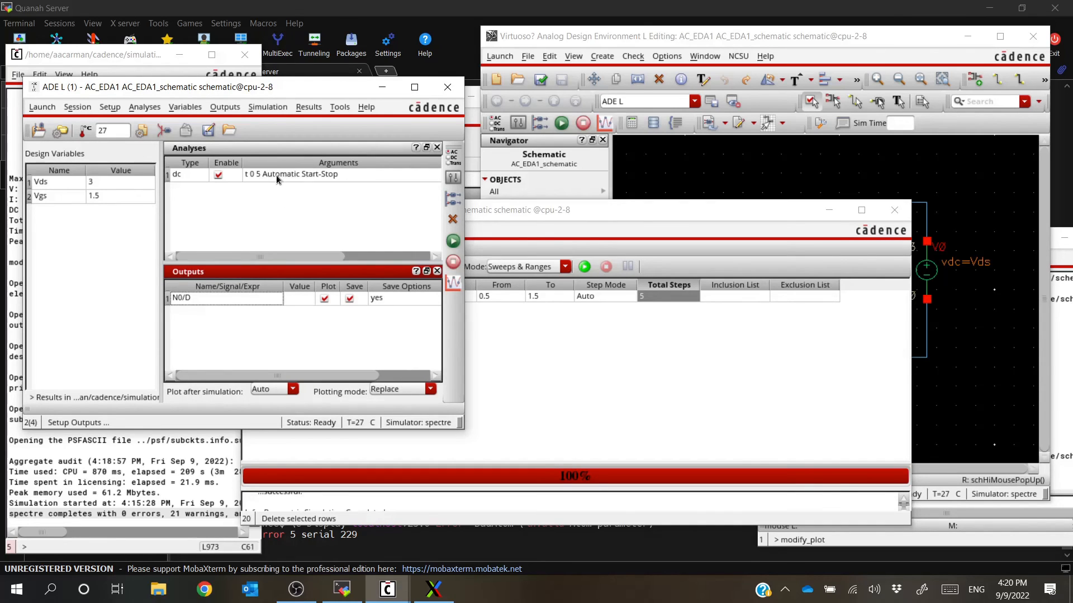
double_click(278, 177)
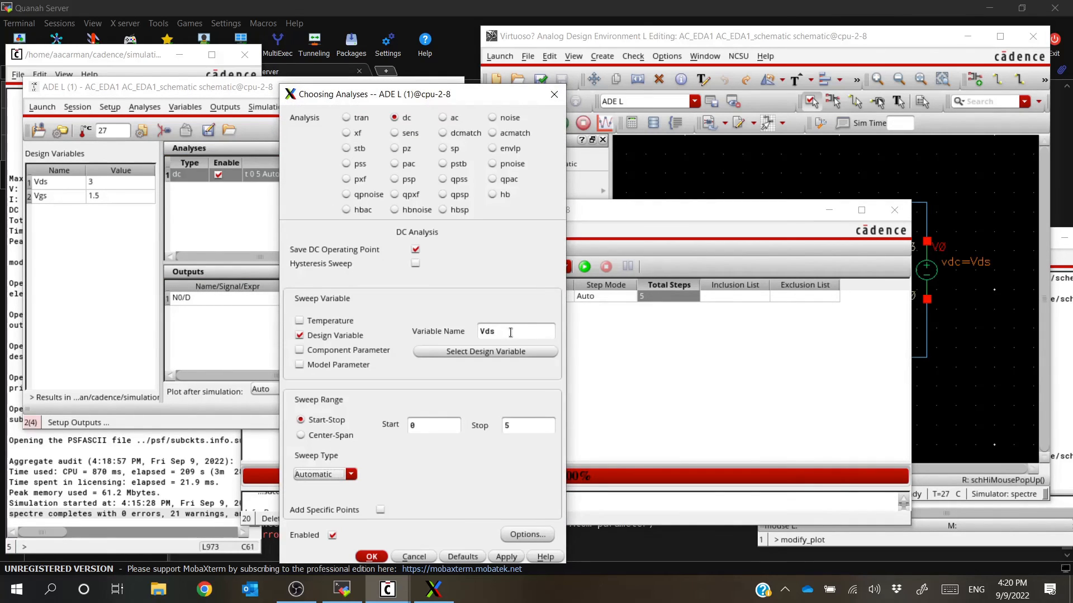
click(554, 95)
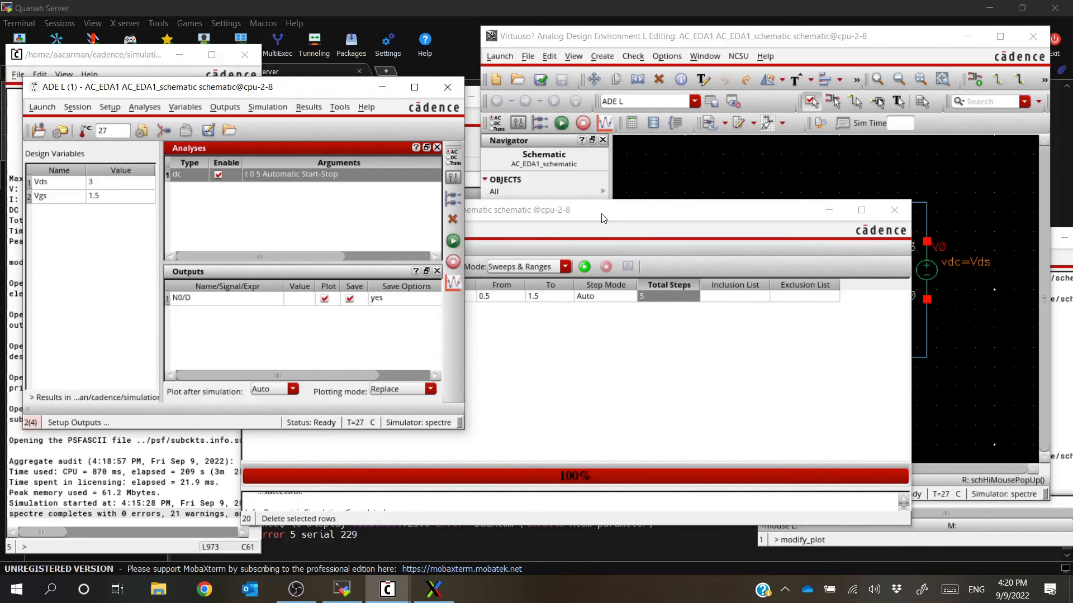
Change the dc analysis sweep variable to Vgs in the ADE L setup
double_click(291, 179)
click(503, 333)
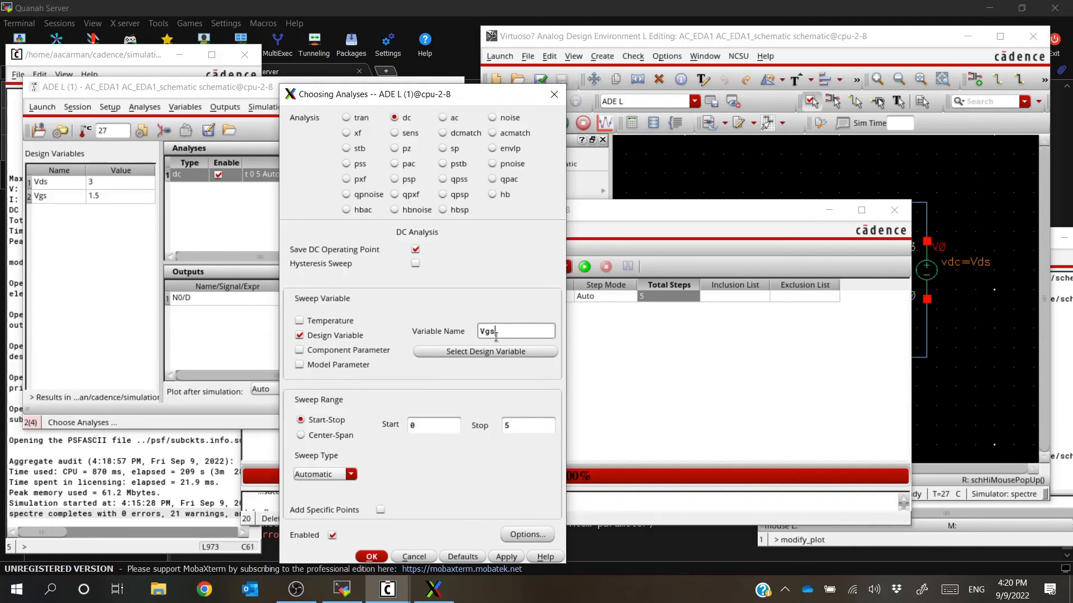
key(Return)
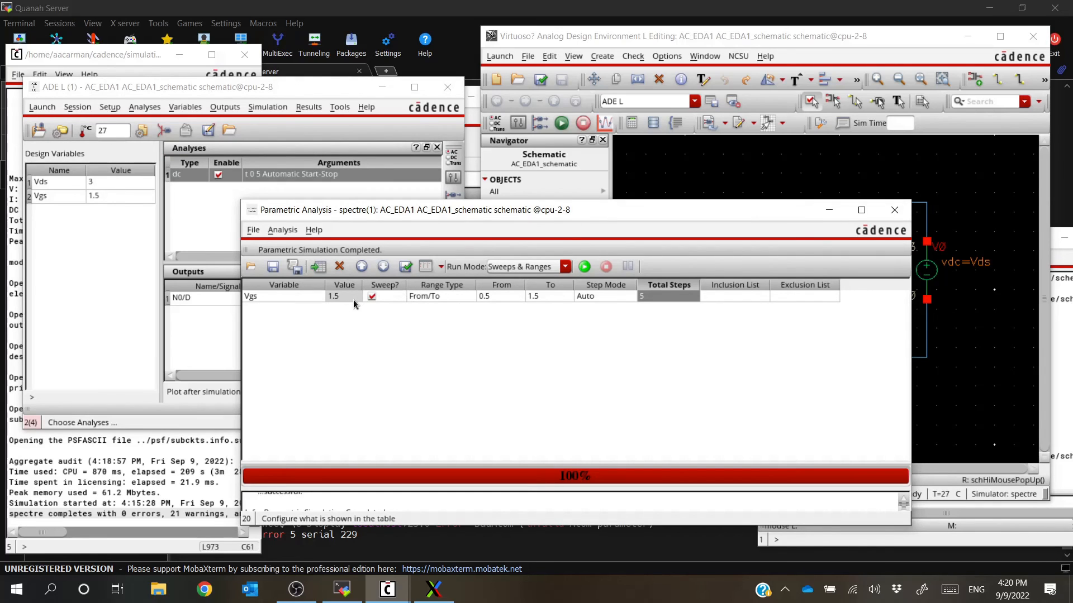
Change the sweep variable in the Parametric Analysis table to Vds
click(297, 297)
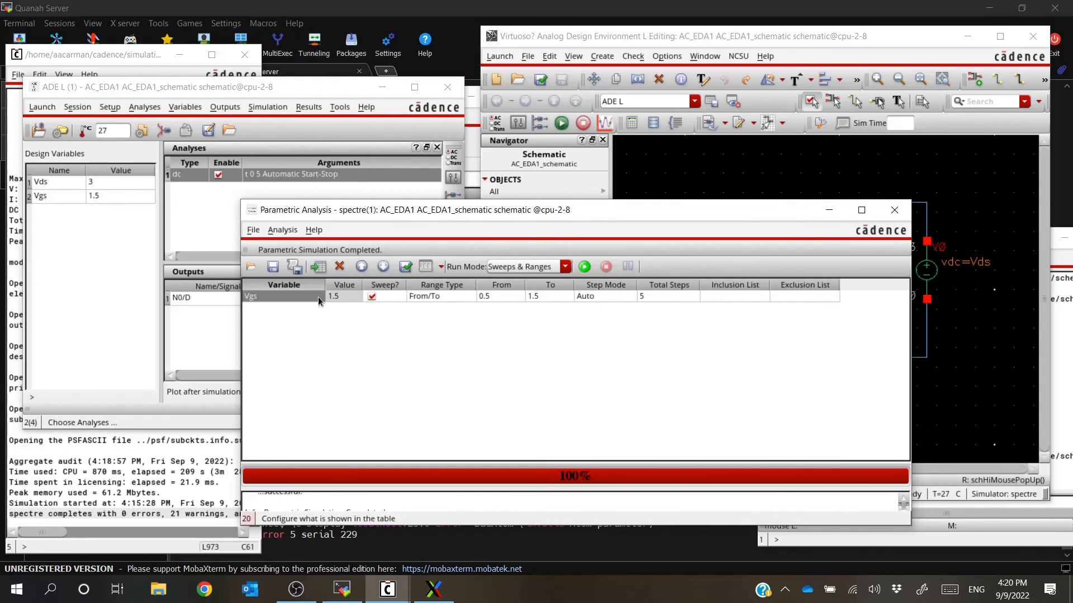
click(317, 296)
click(317, 298)
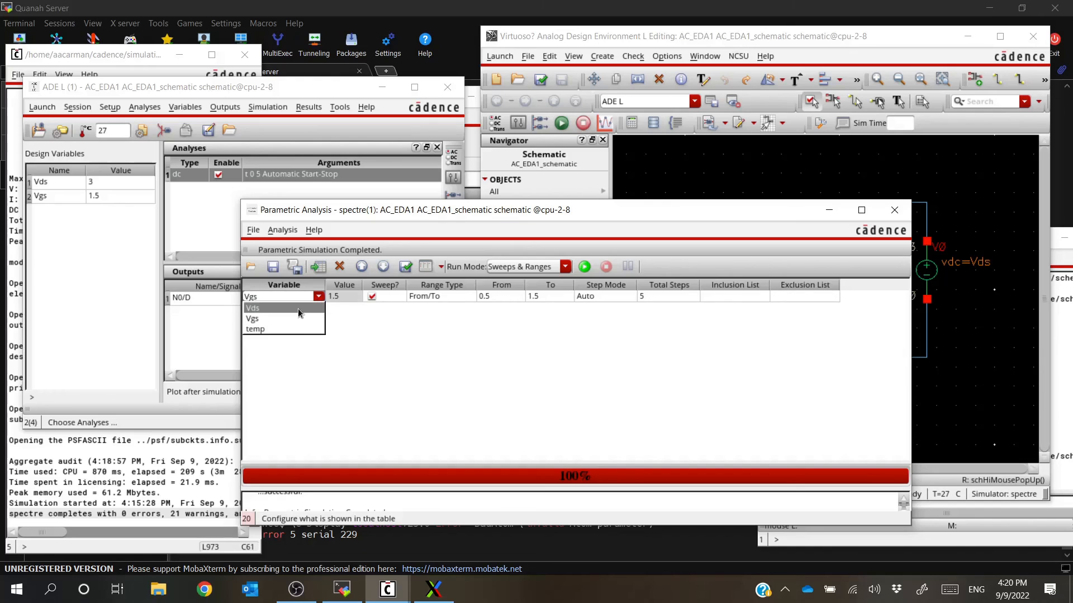
click(300, 308)
Set the Vds parametric sweep range from 0 to 5
click(506, 301)
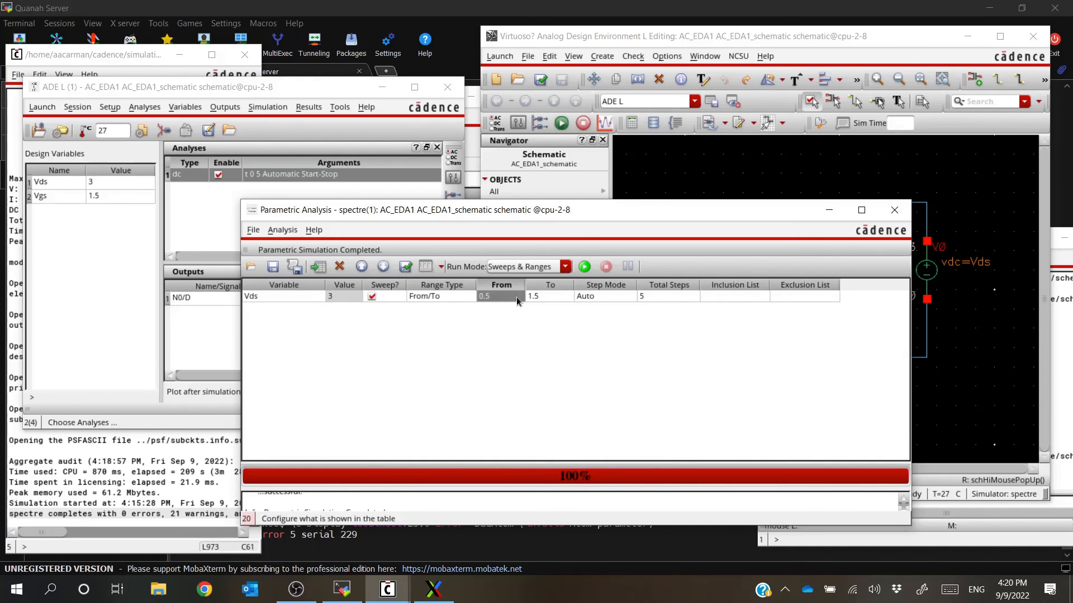
click(545, 297)
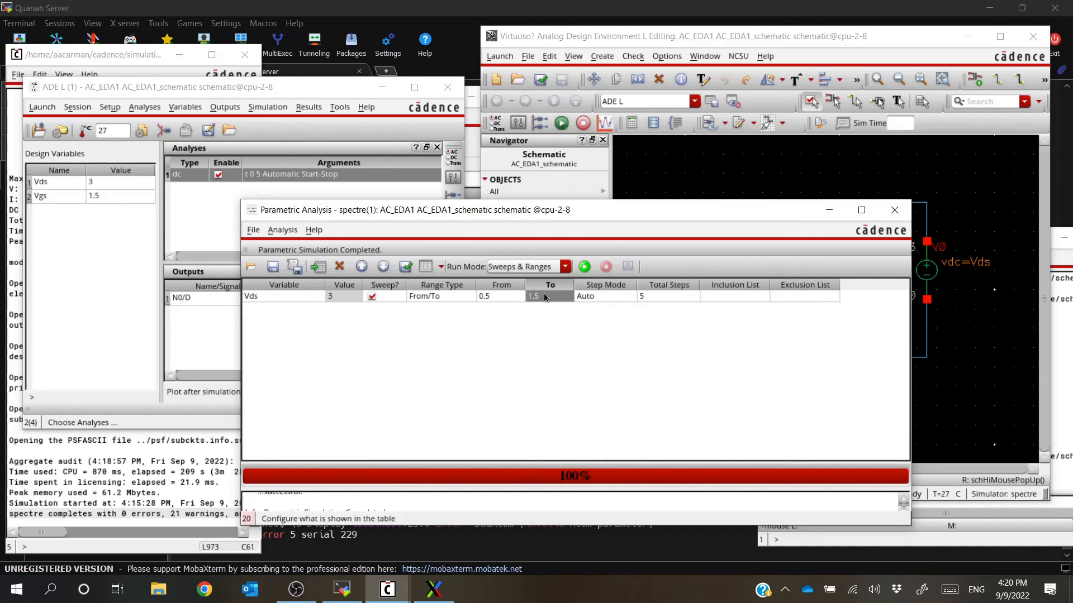
text(5)
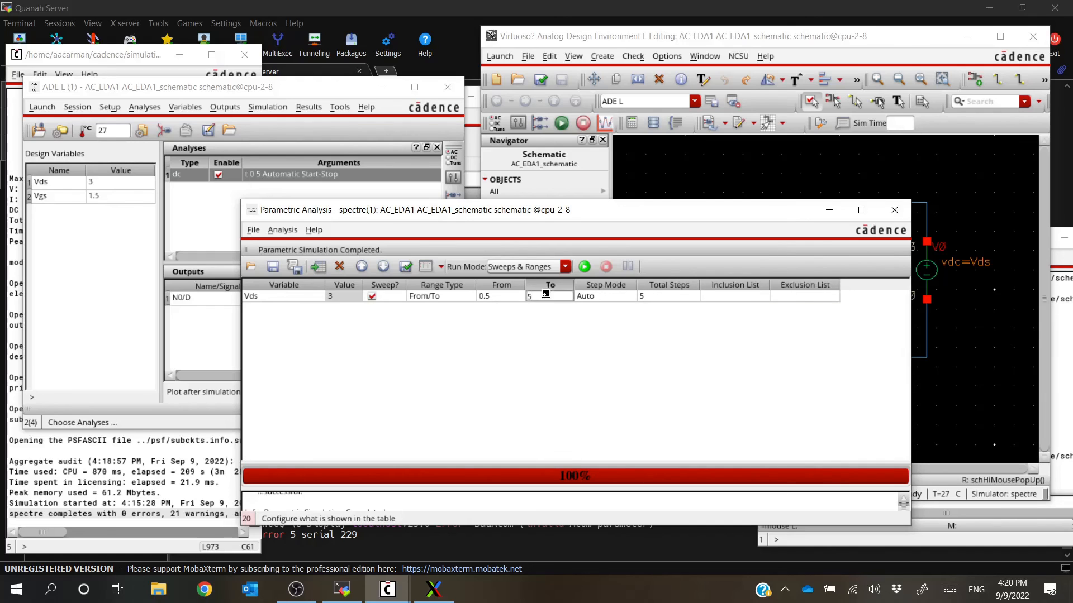
key(Return)
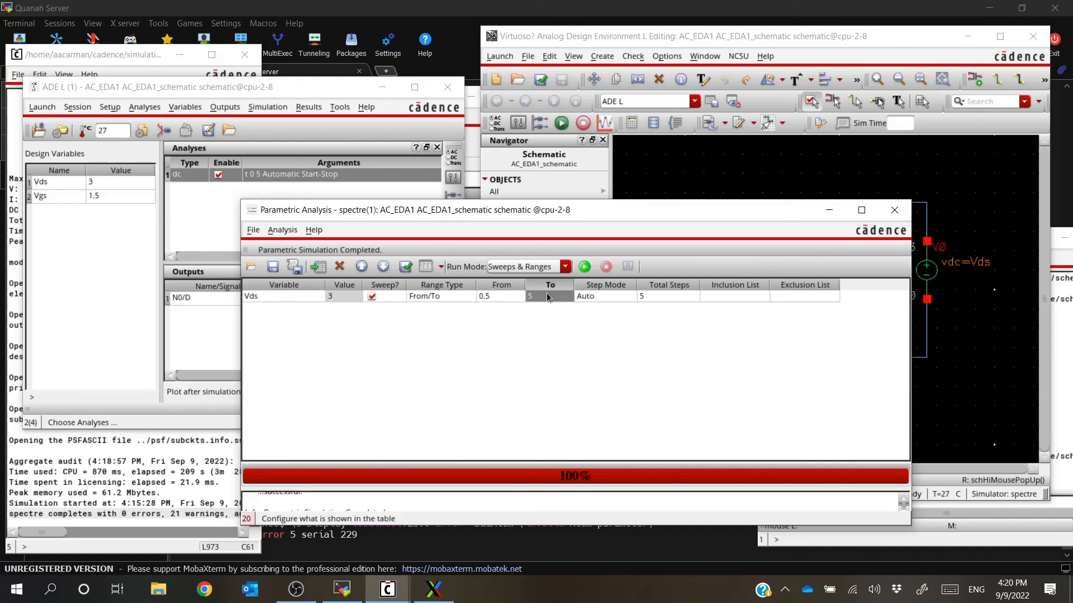
click(495, 296)
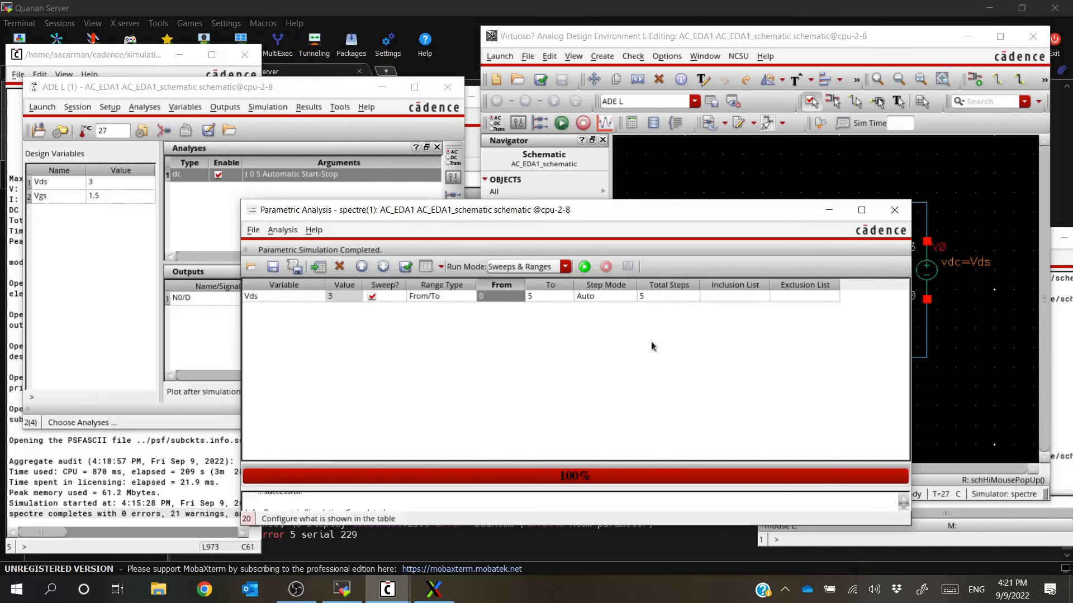
Set the Vds sweep's total steps to 6 and run the selected sweeps
click(661, 296)
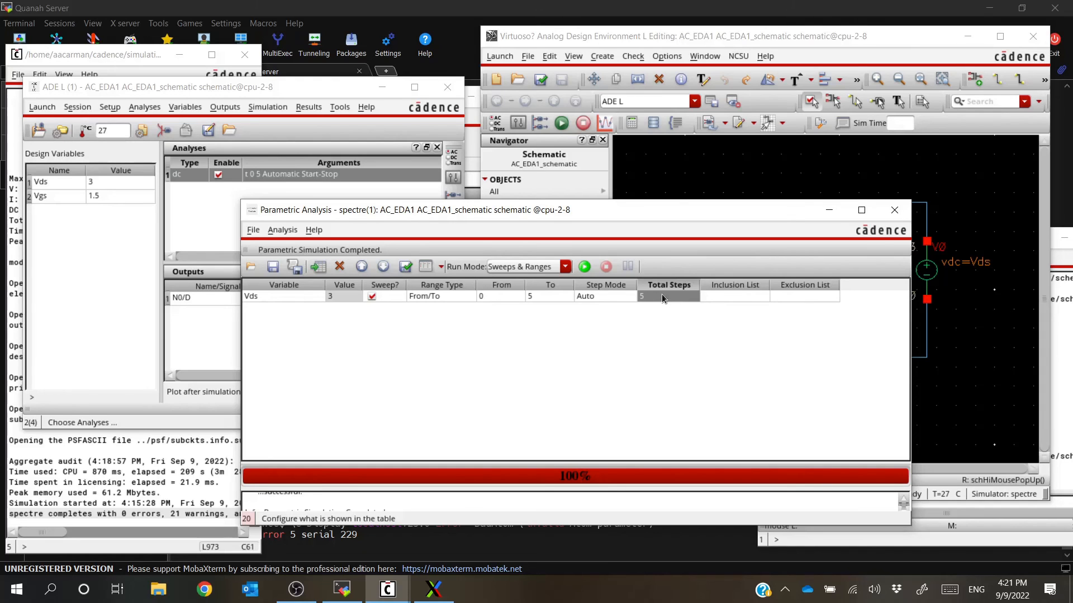
text(6)
key(Return)
click(584, 268)
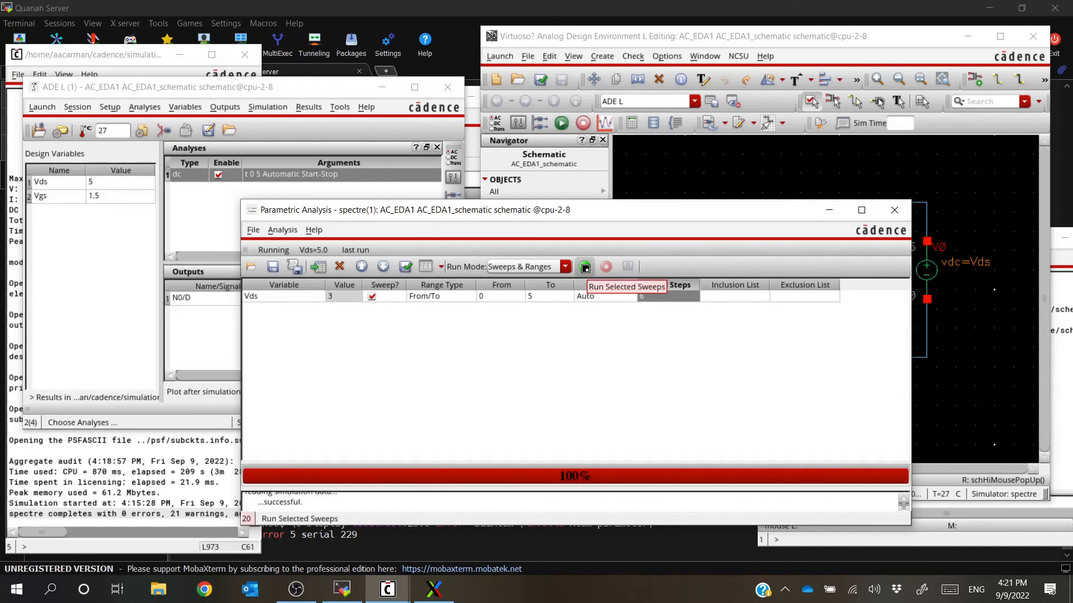
click(489, 289)
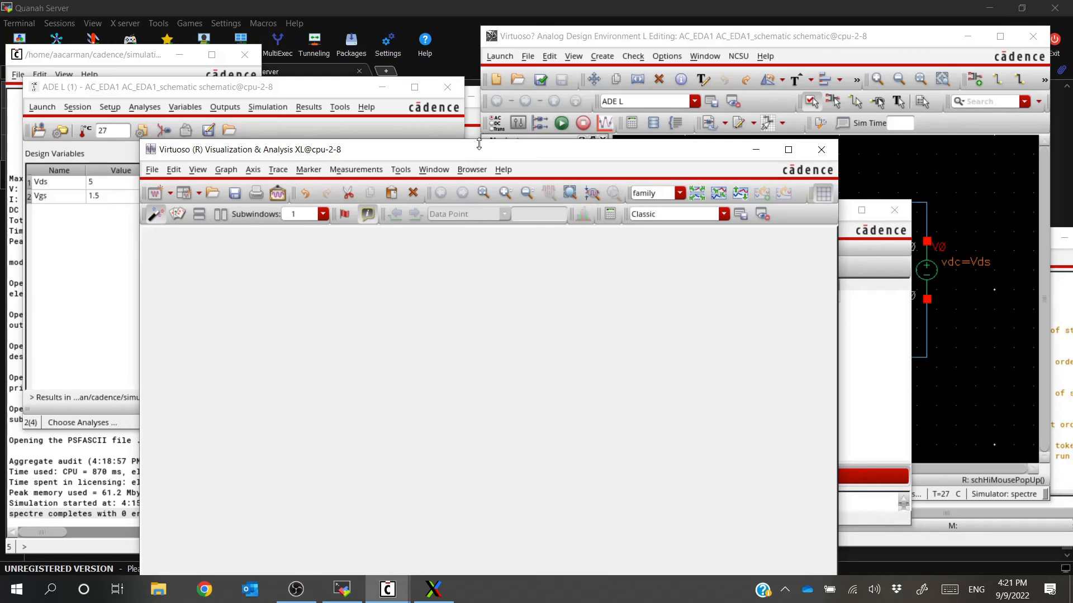
Move the graph window higher, expand the /N0/D trace group, and inspect the drain current curves for each Vds value
drag(474, 157, 488, 46)
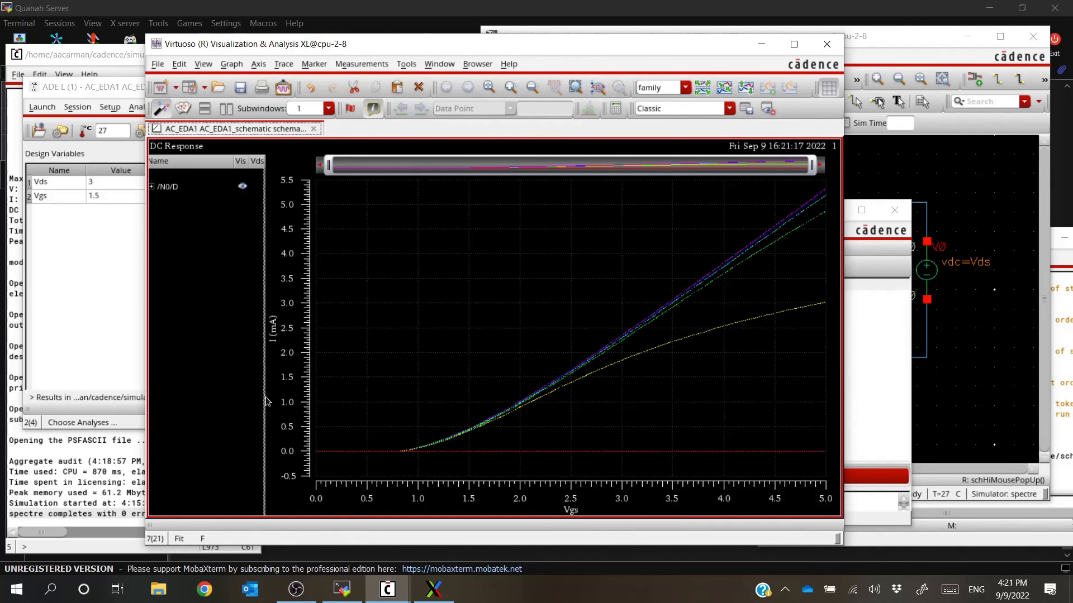
click(152, 187)
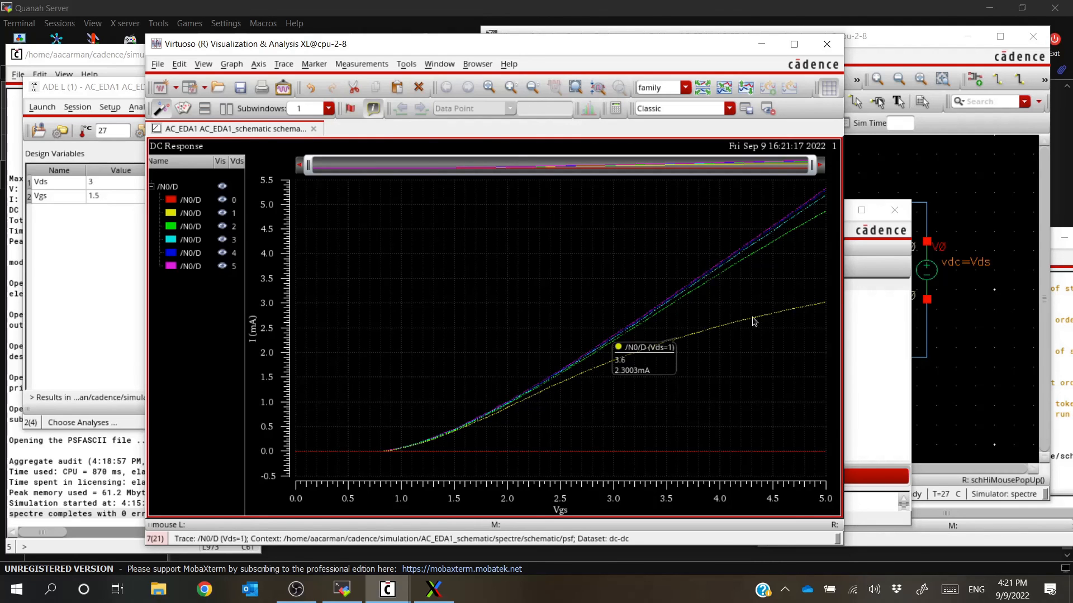
mouse_move(457, 423)
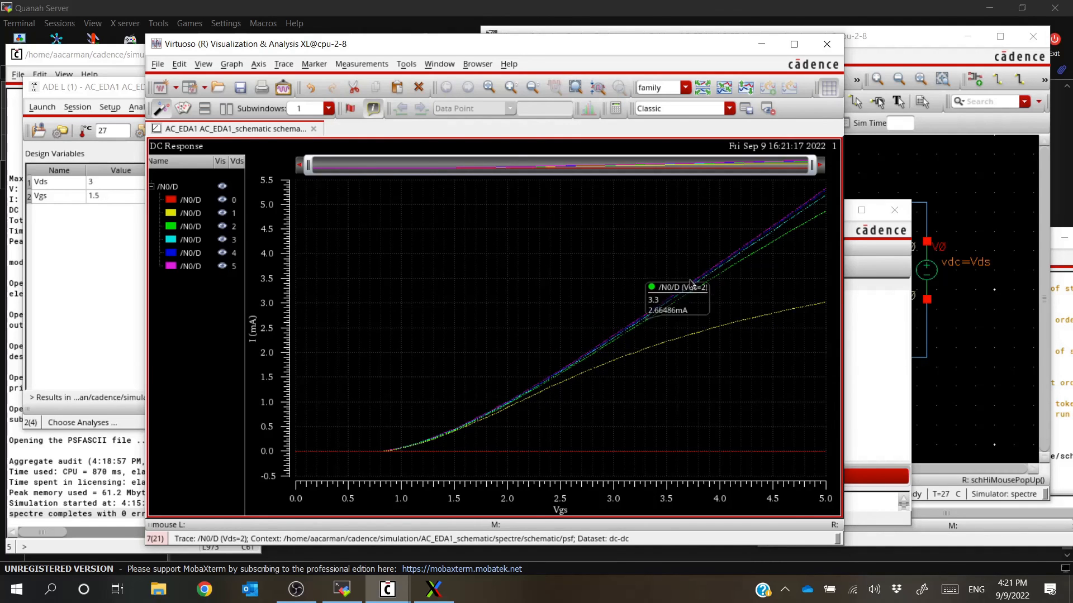
Split the current strip by trace to view each Vds curve, and recombine all analog traces into one strip
right_click(443, 258)
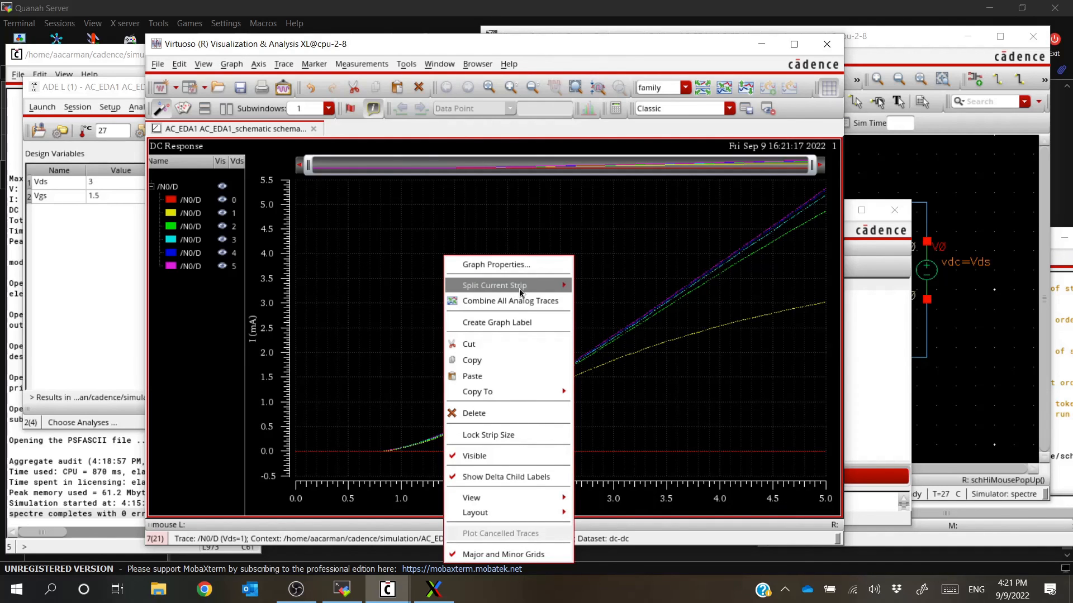
mouse_move(525, 286)
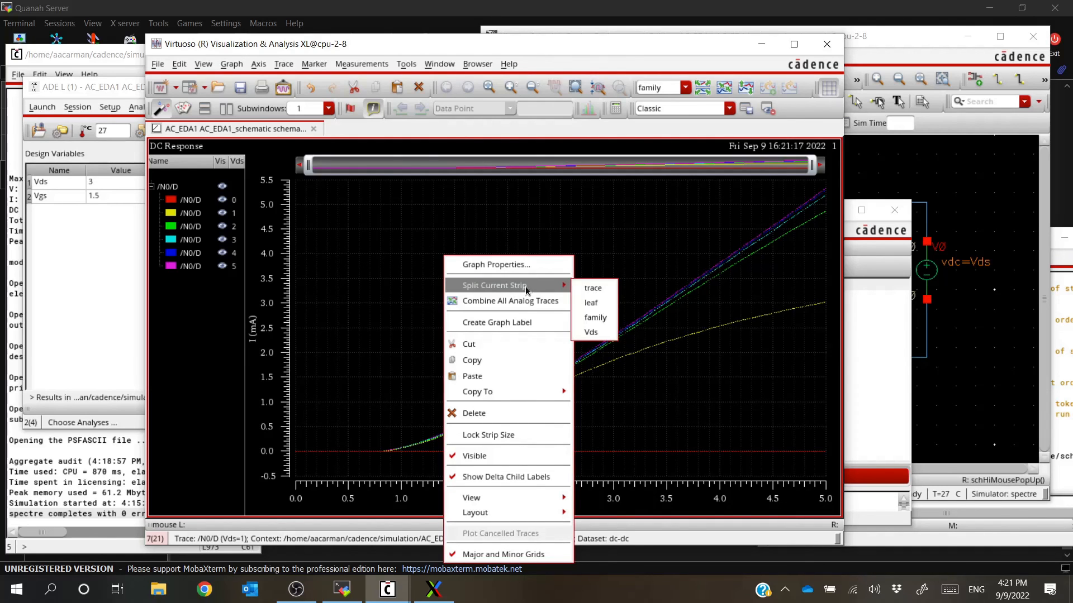
click(603, 288)
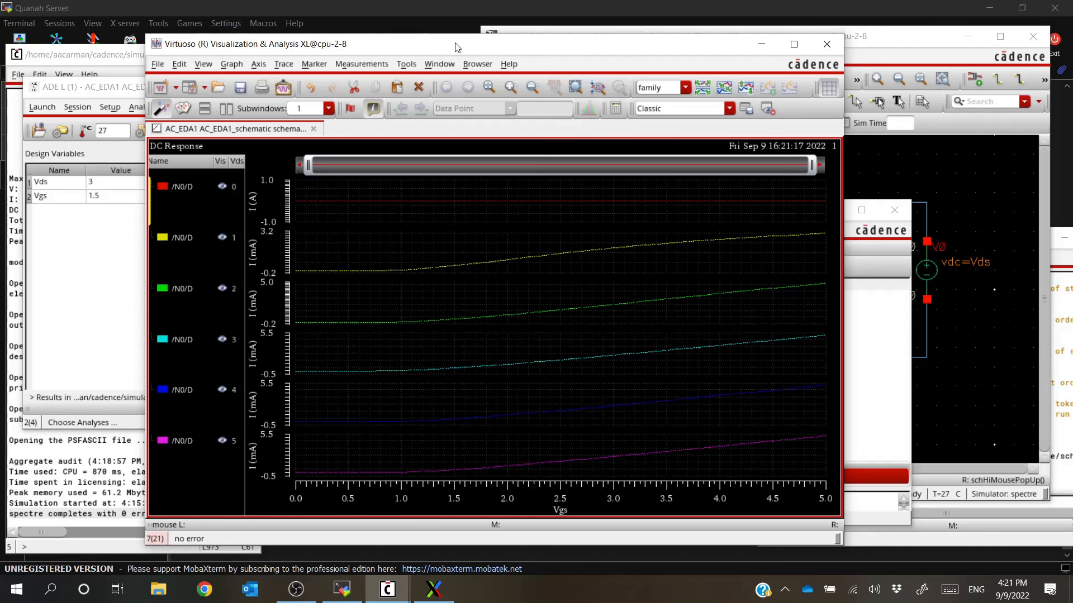
right_click(389, 232)
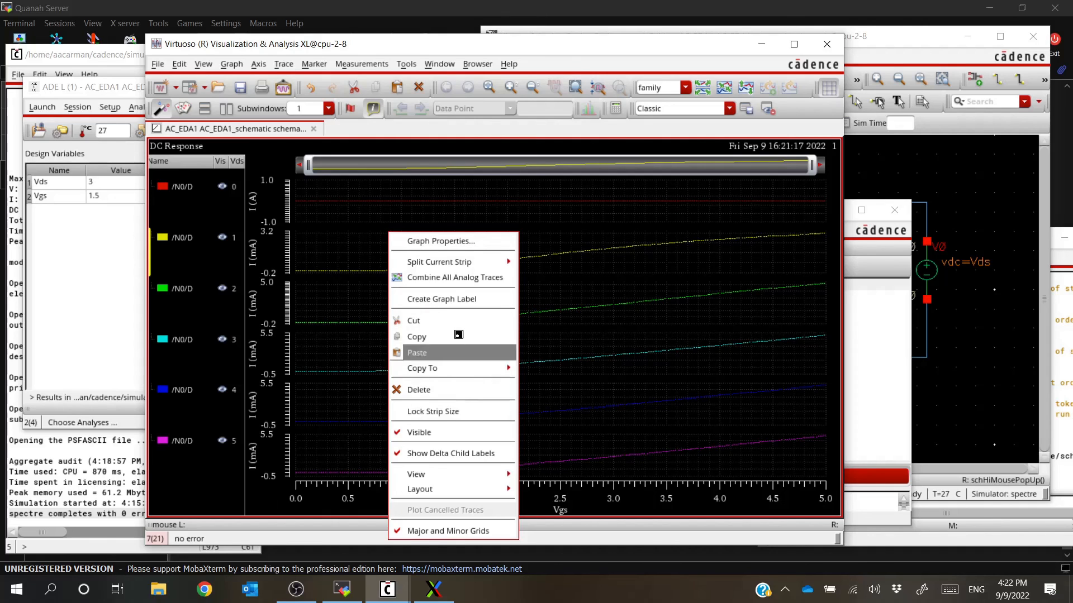
click(466, 279)
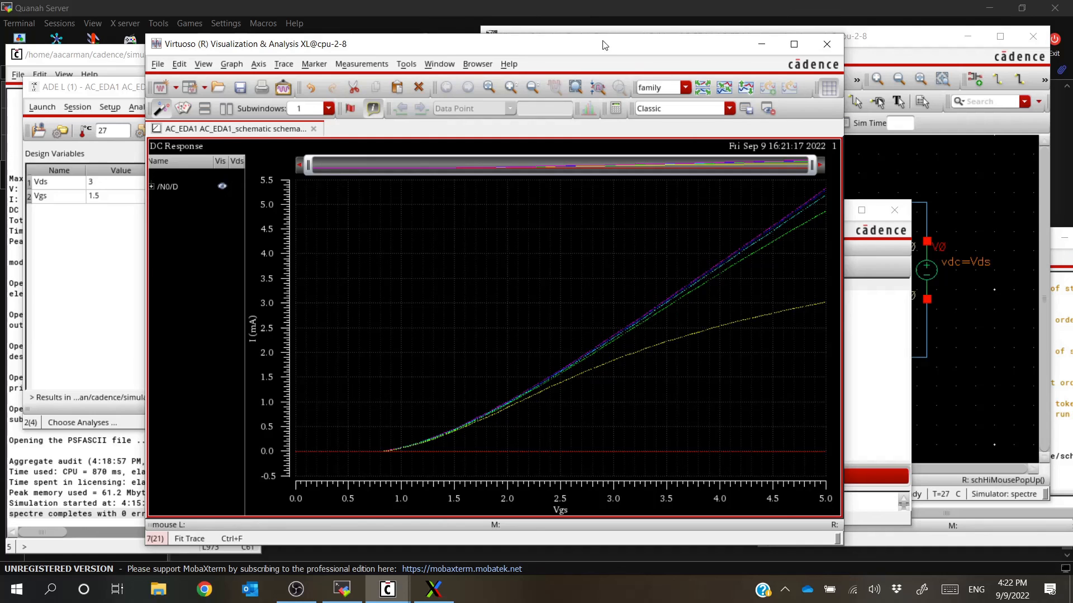
Move the graph window aside, bring the schematic forward, and delete the wire between the NMOS source and the ground net
drag(603, 46, 533, 53)
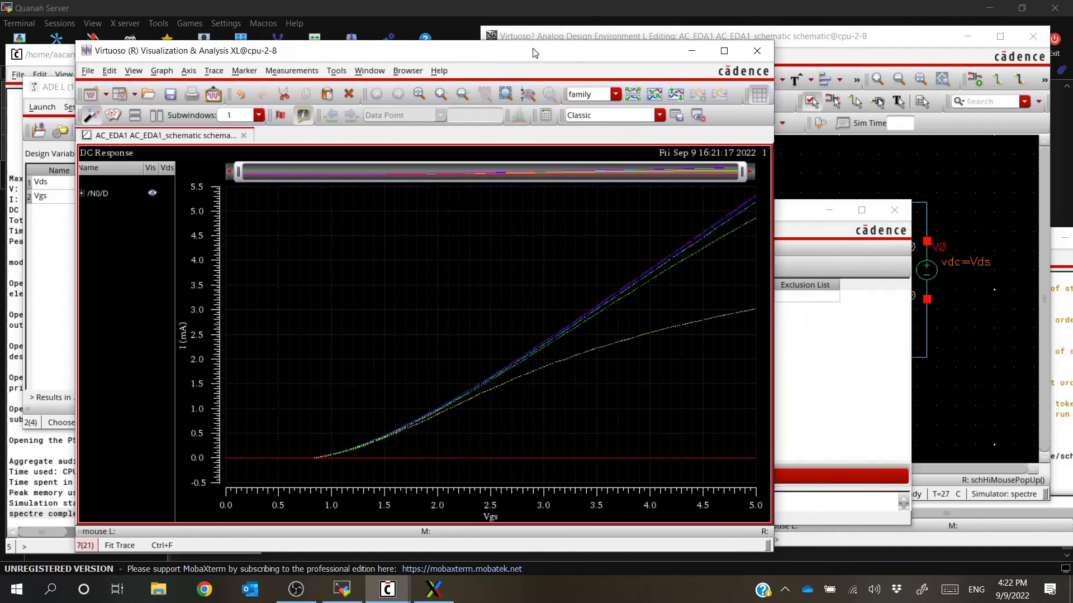
click(801, 186)
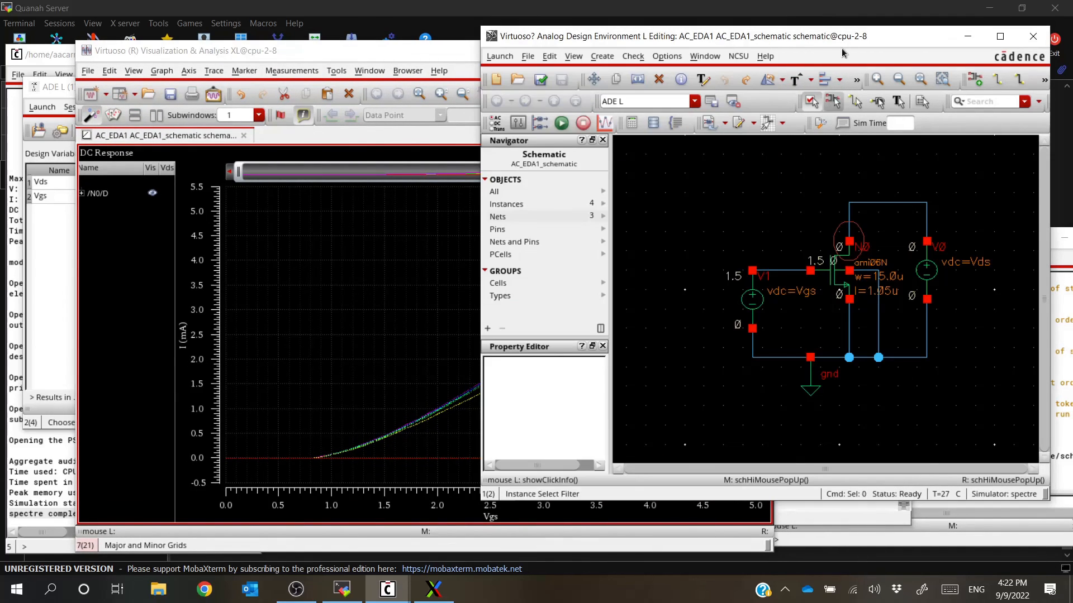
click(851, 330)
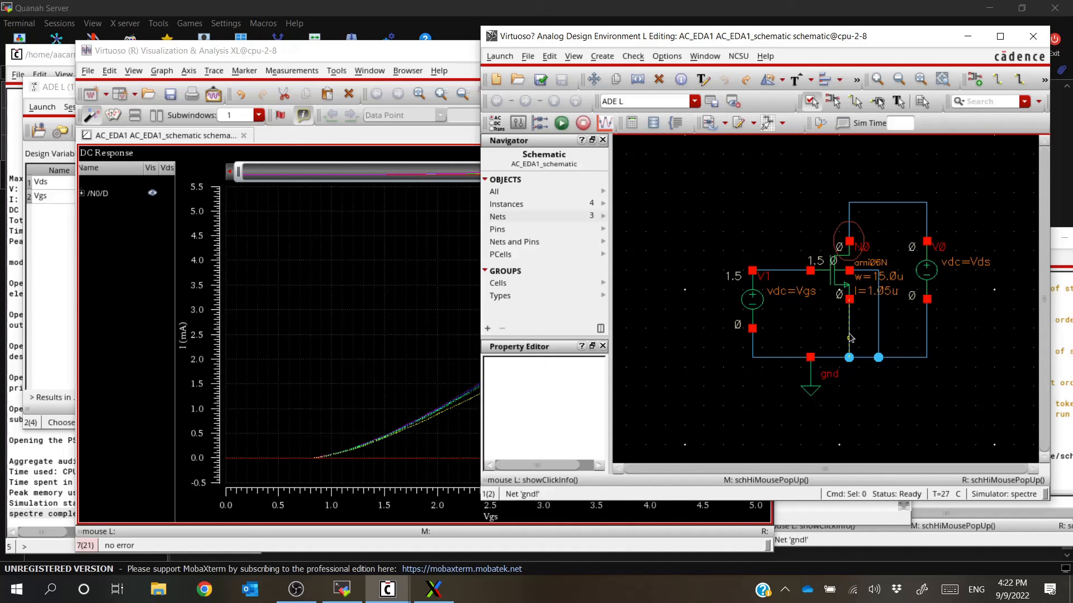
click(850, 337)
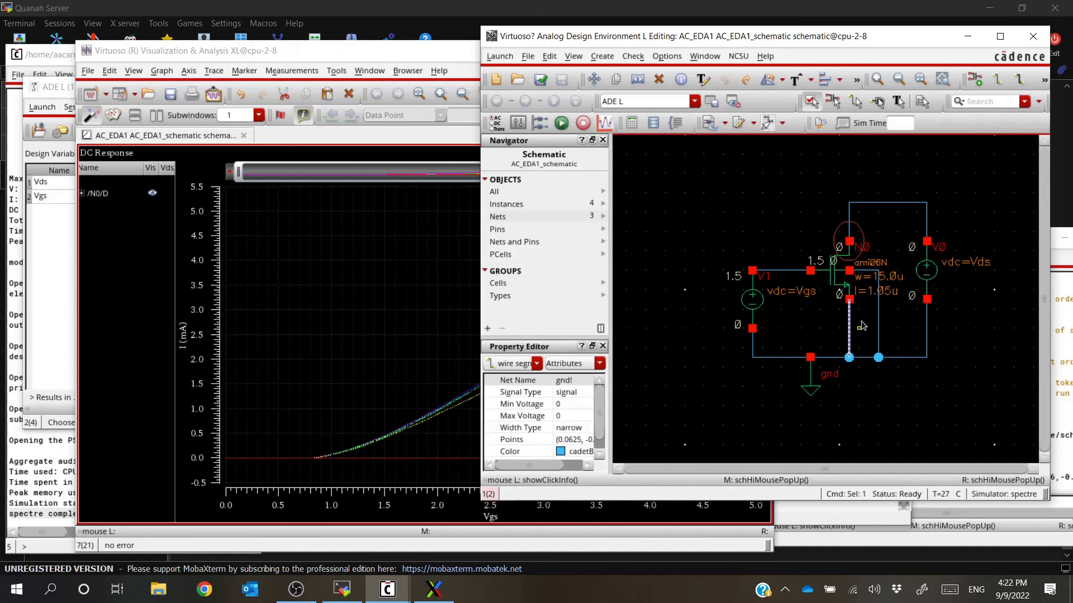
key(Delete)
Redraw the wire from the NMOS source pin straight down to the ground net
click(850, 302)
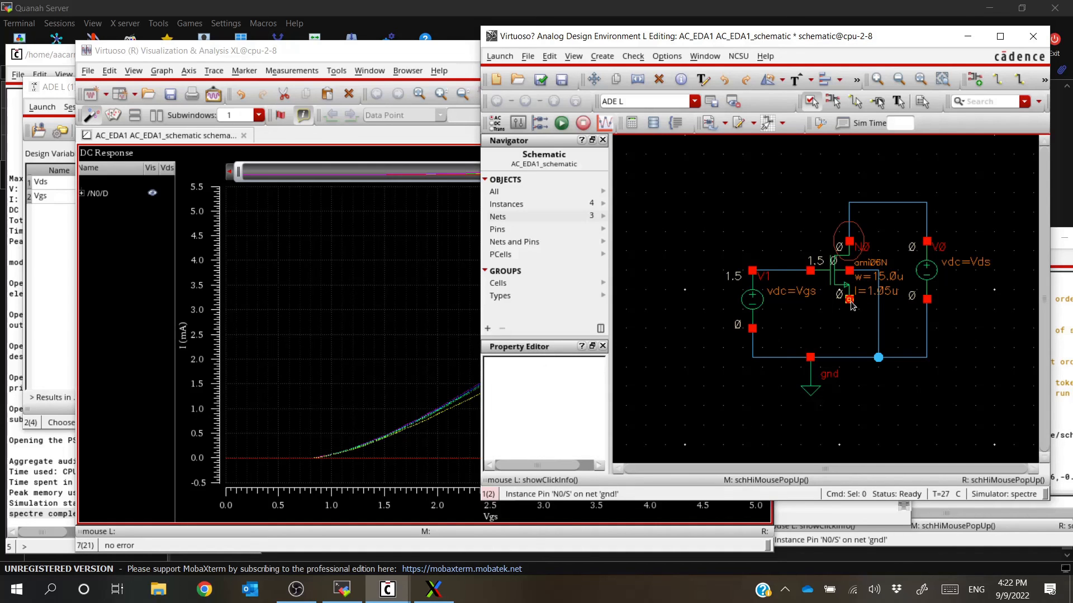
key(w)
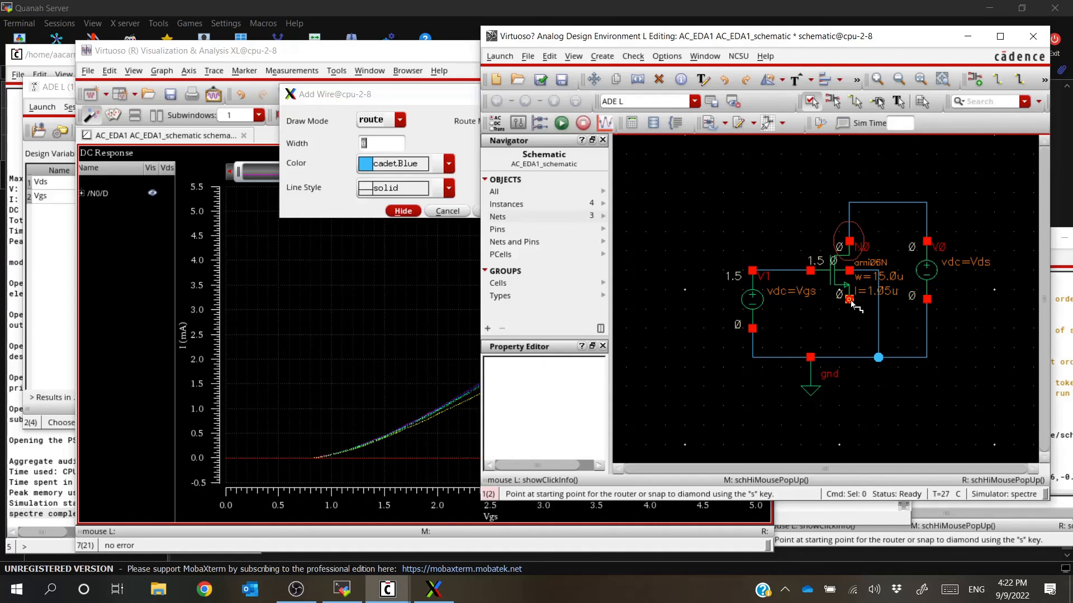
click(850, 302)
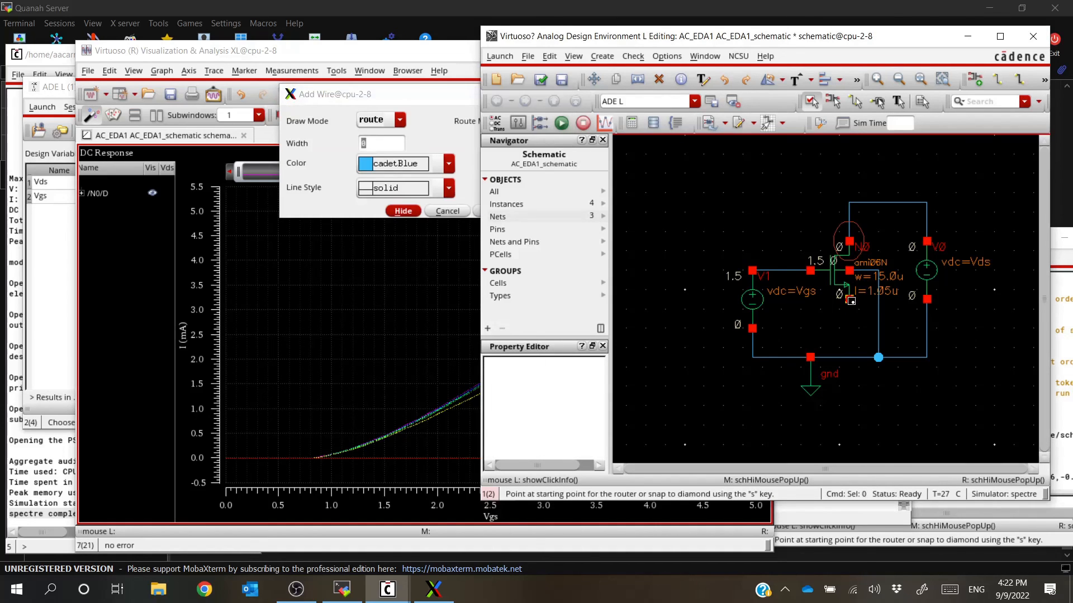
click(850, 358)
key(Escape)
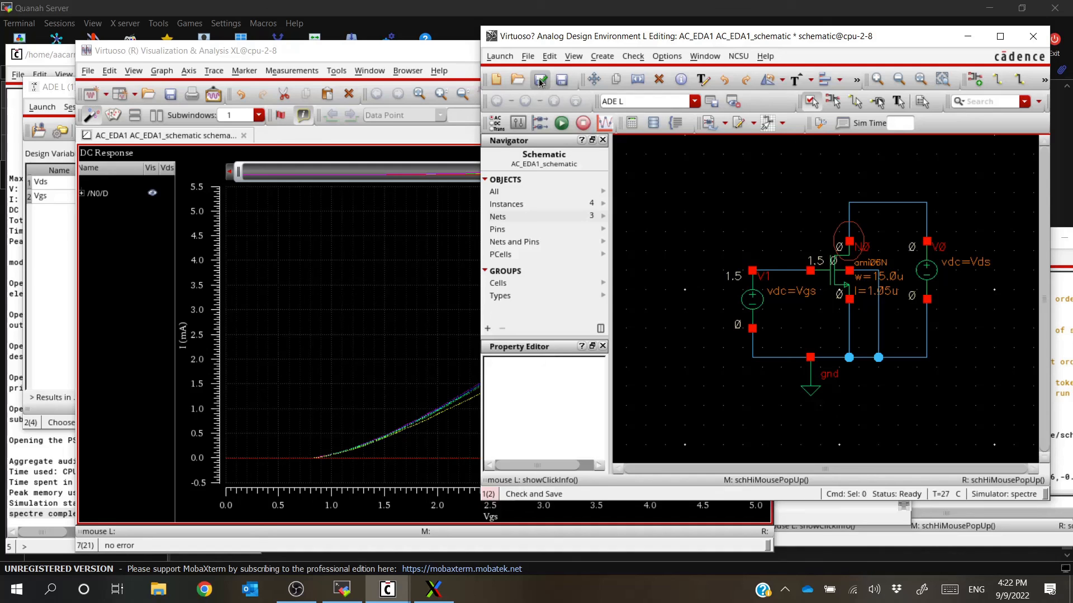
Try to netlist and run the simulation from ADE L without checking and saving the edited schematic
click(58, 90)
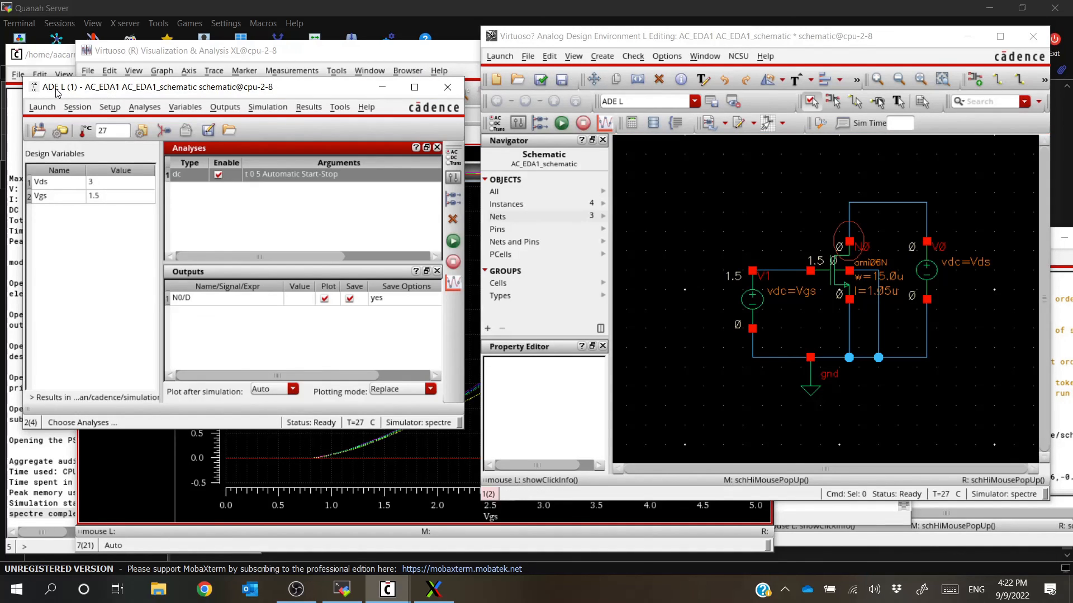
click(453, 241)
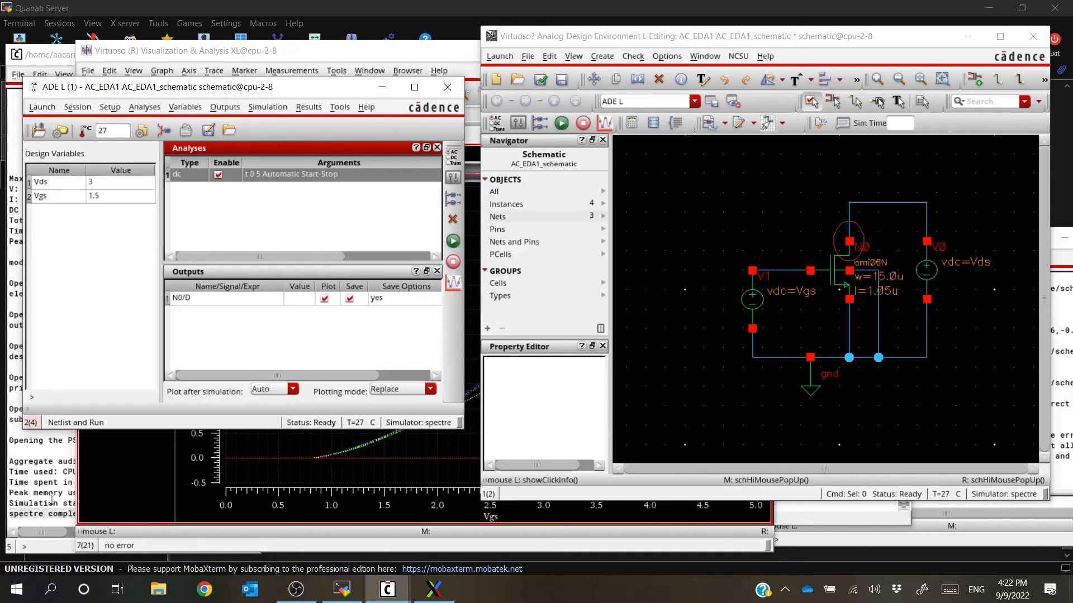
Bring up the CDS.log window, widen it, and examine the netlisting error messages
click(952, 523)
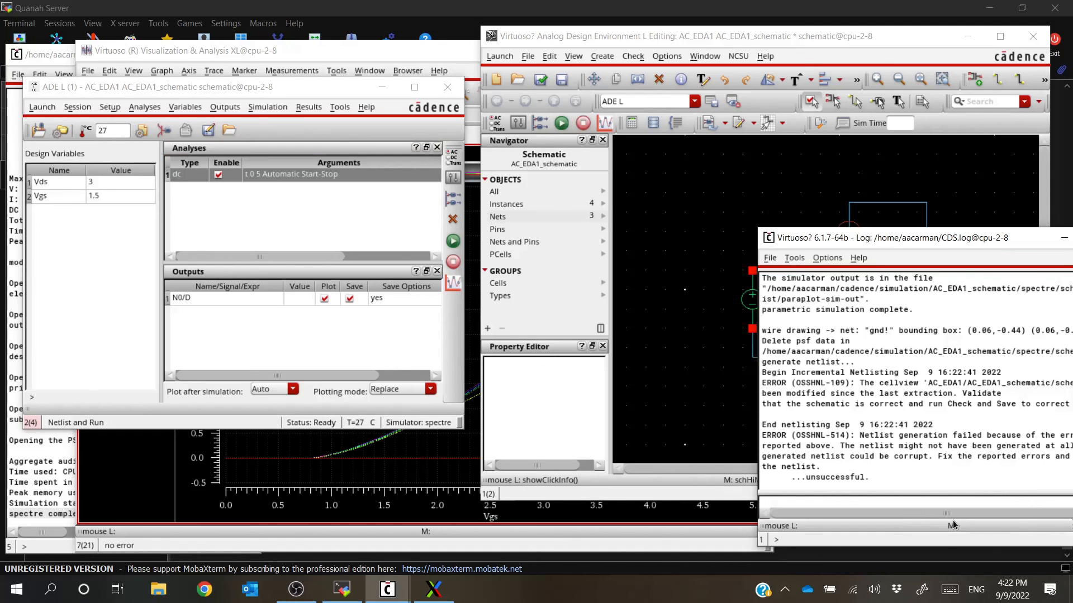
drag(799, 229, 476, 134)
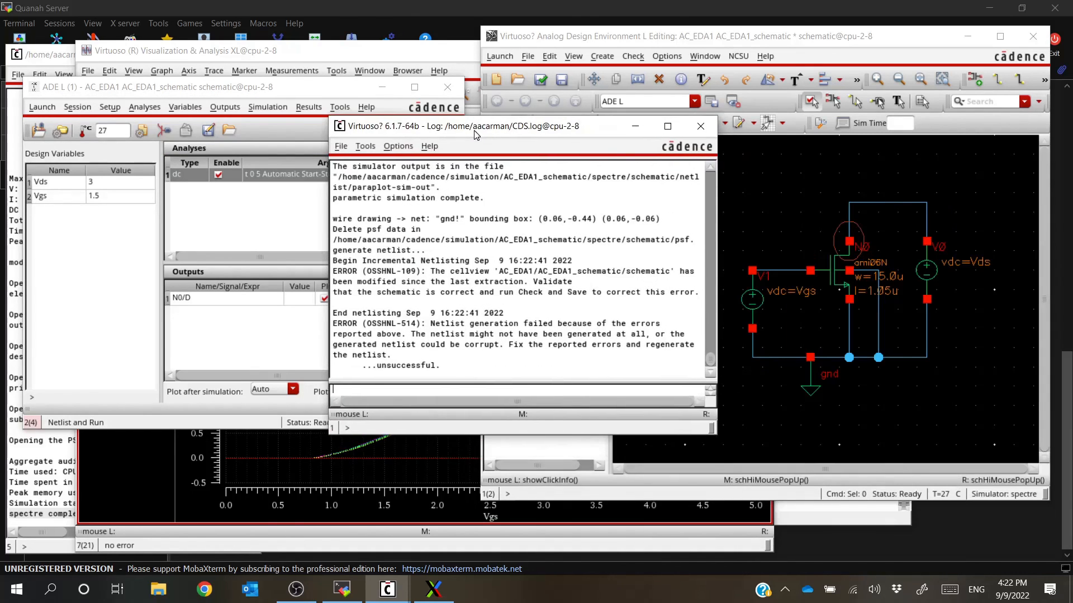
drag(325, 226, 93, 229)
drag(224, 342, 493, 341)
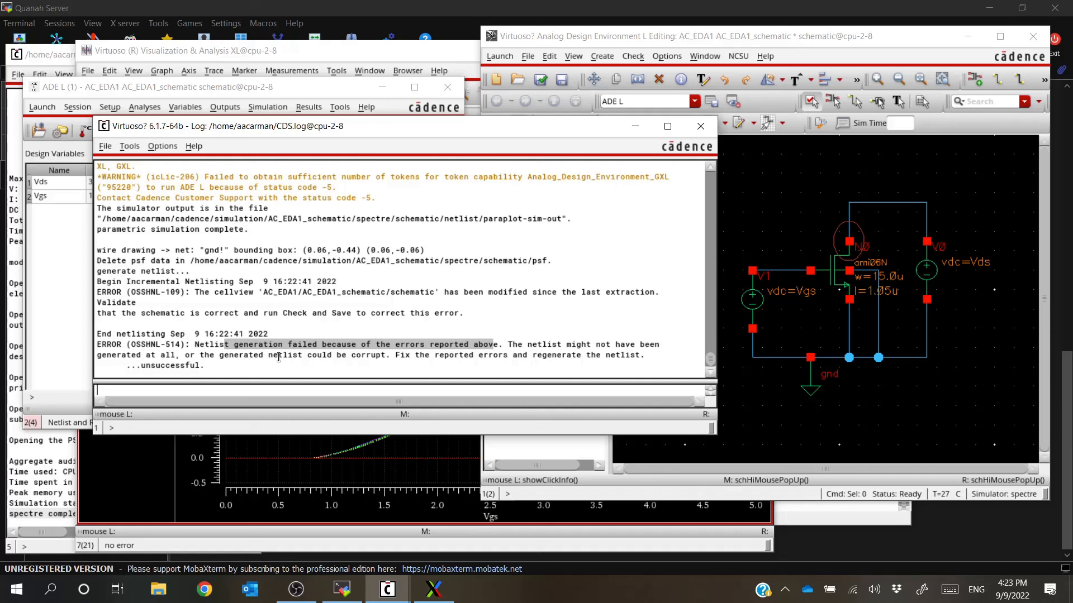
scroll(278, 357, up, 1)
scroll(199, 361, down, 1)
scroll(201, 361, up, 1)
scroll(191, 361, down, 1)
scroll(190, 355, up, 1)
drag(194, 324, 464, 341)
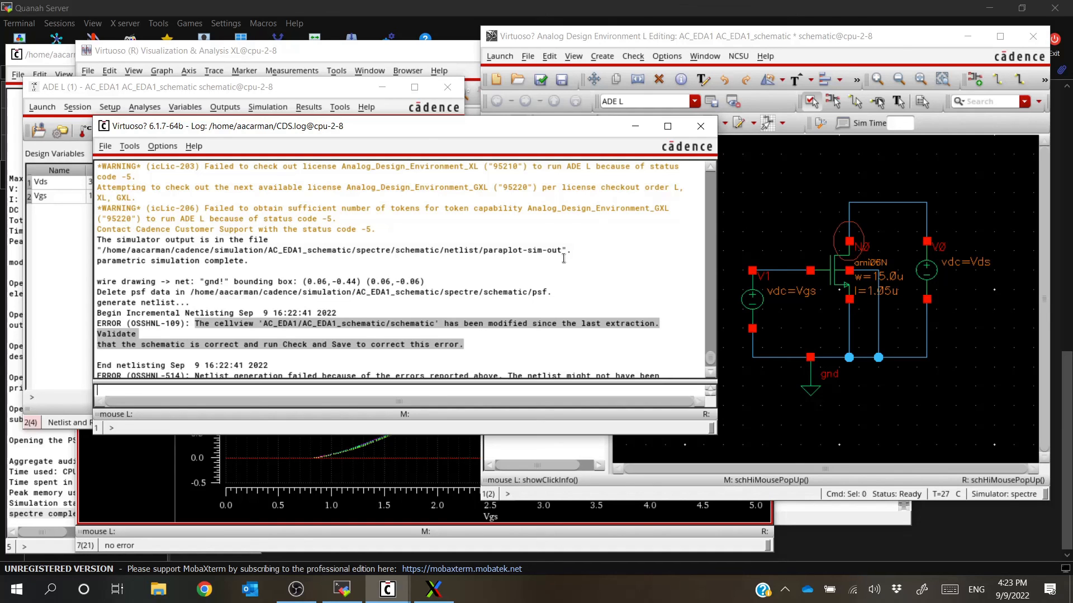
Minimize the log window, check and save the schematic, and netlist and run the dc simulation again
click(635, 126)
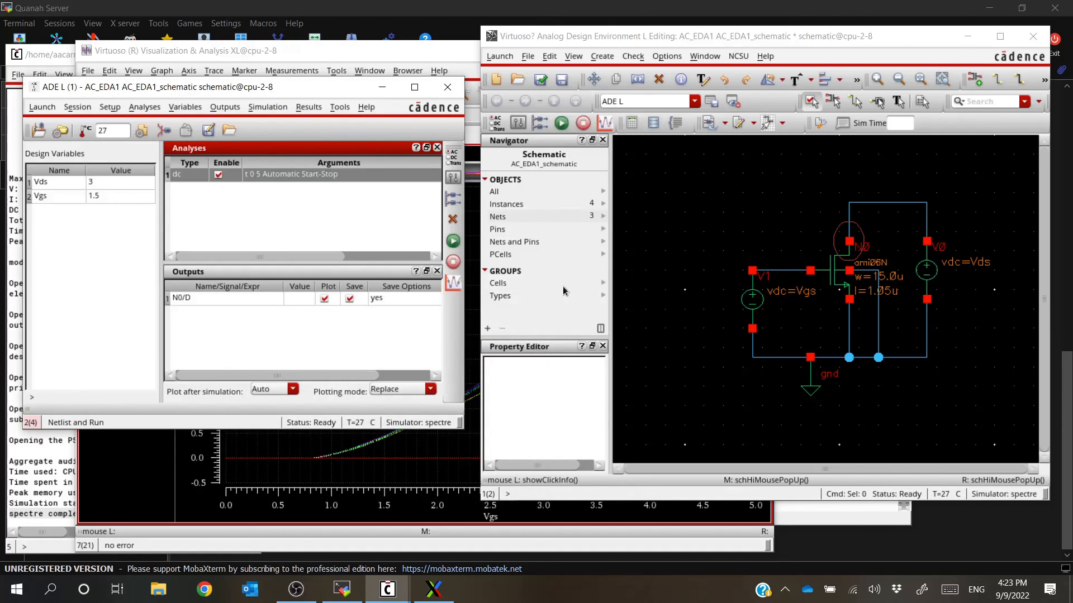
click(542, 81)
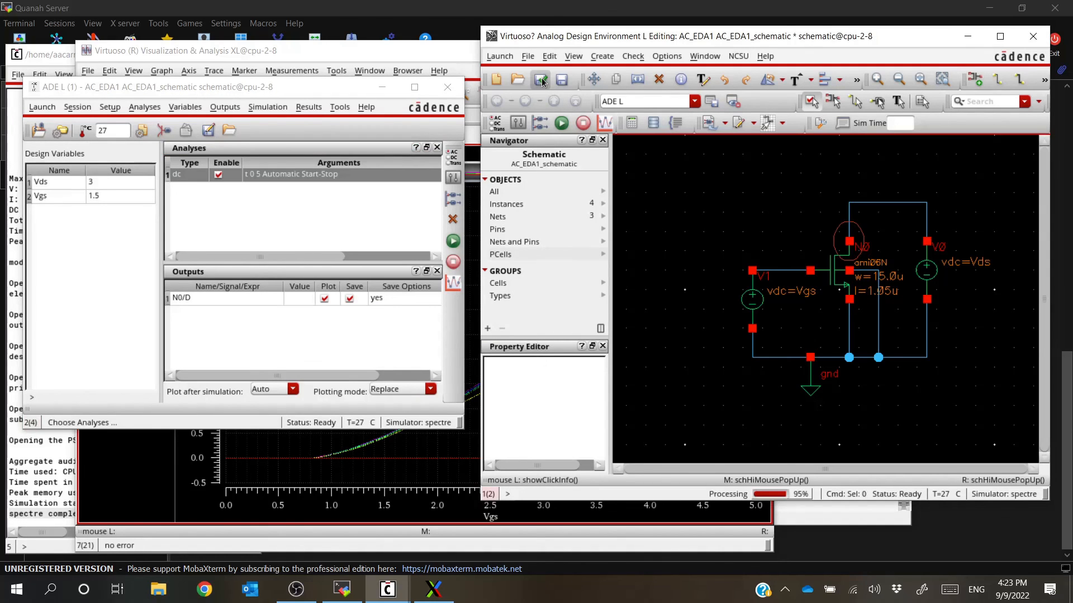
click(454, 239)
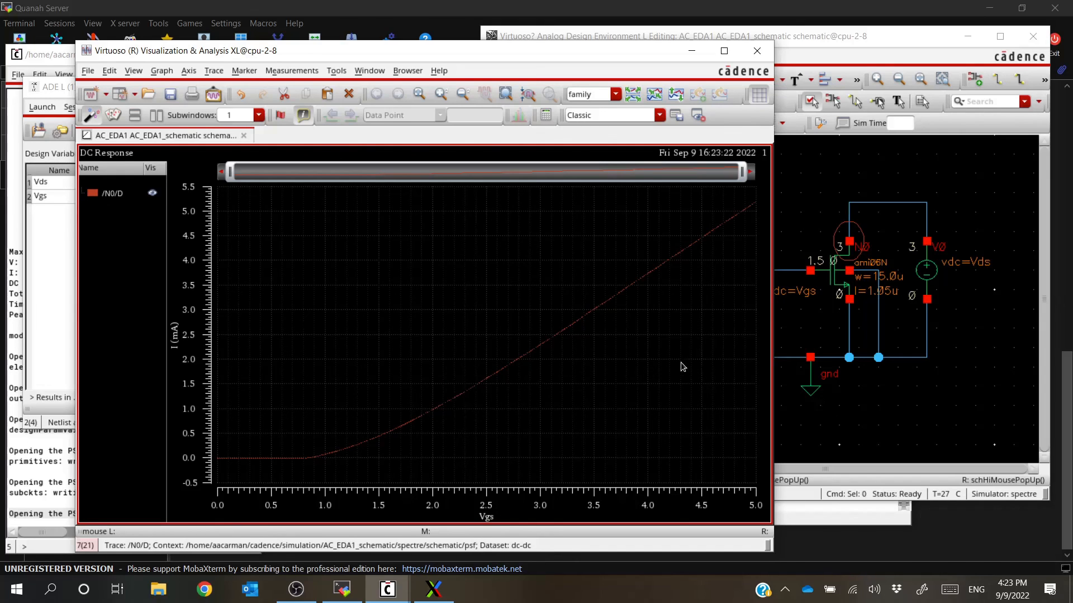
Combine all analog traces of the Vds-swept drain current plot into a single graph
click(815, 330)
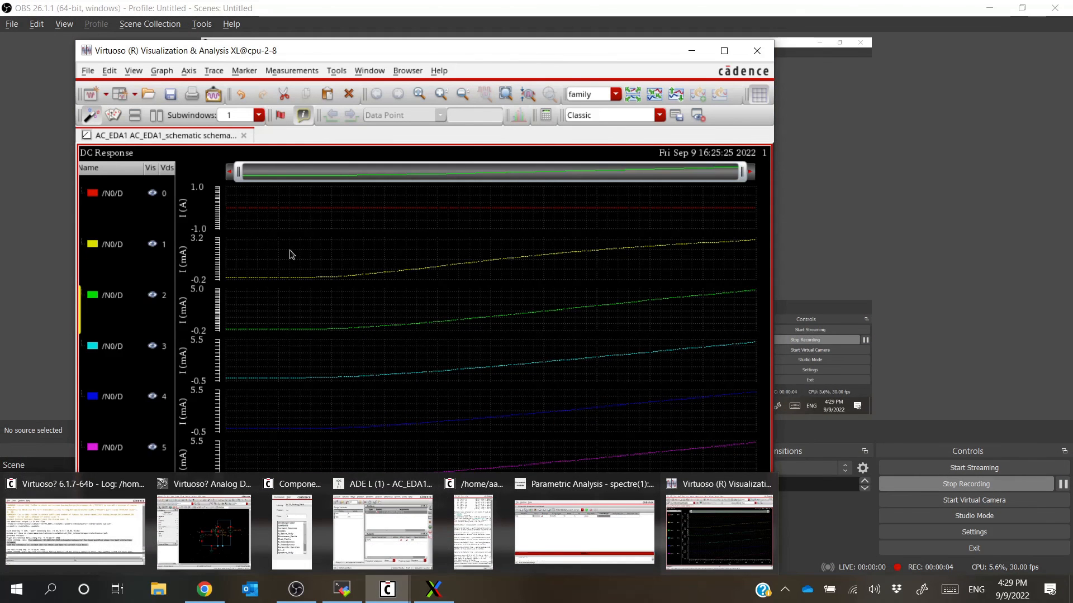
click(384, 229)
right_click(384, 229)
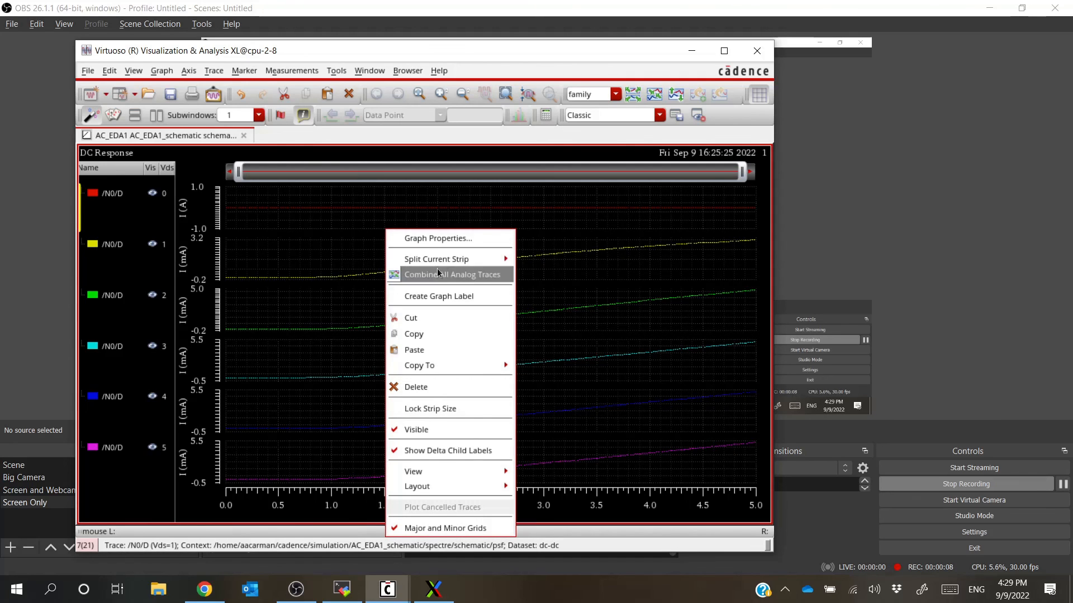
mouse_move(444, 259)
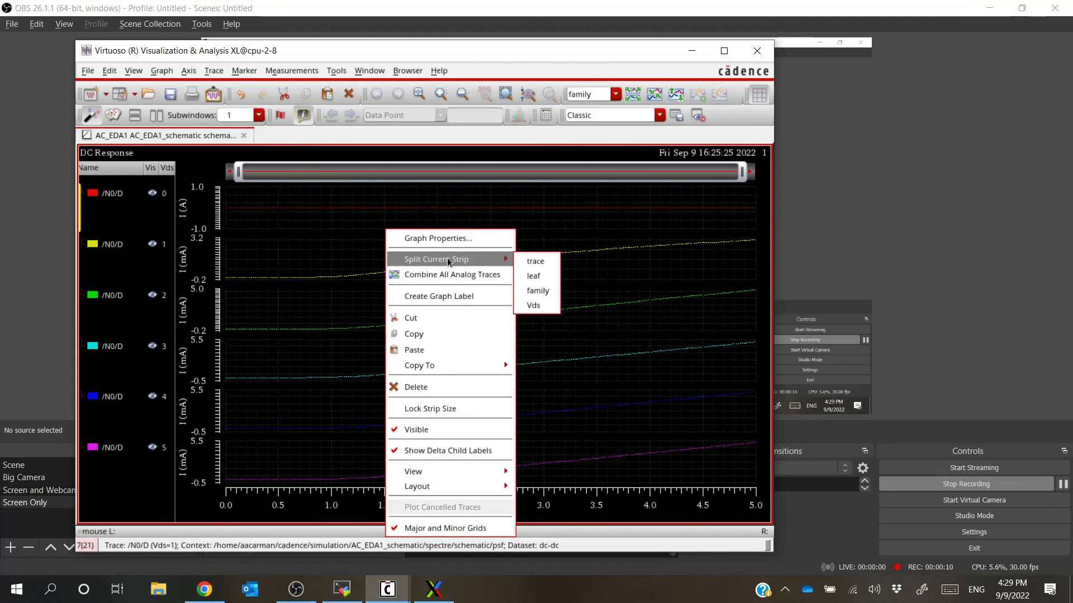
click(441, 273)
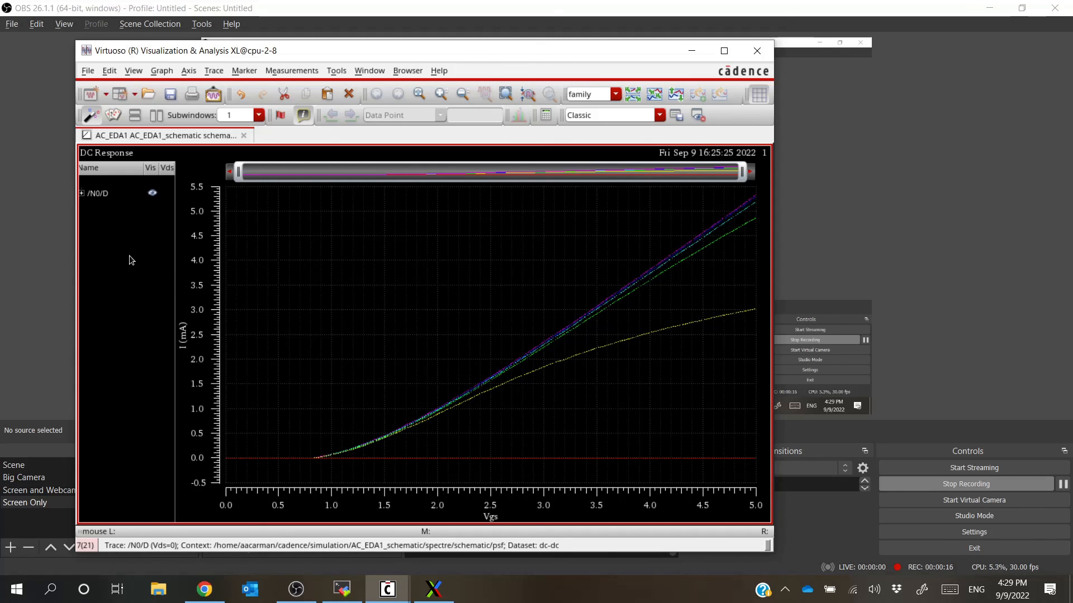
Save the combined plot as the bitmap image ID_vs_VGS.bmp in the AC_Cadence folder, replacing the existing file
drag(259, 54, 284, 47)
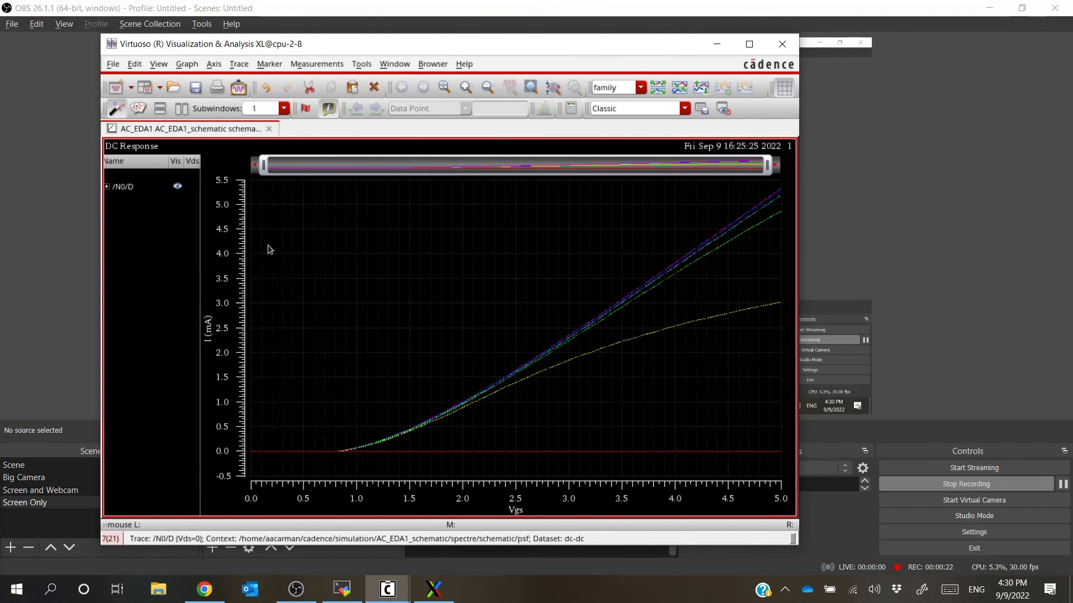
click(115, 65)
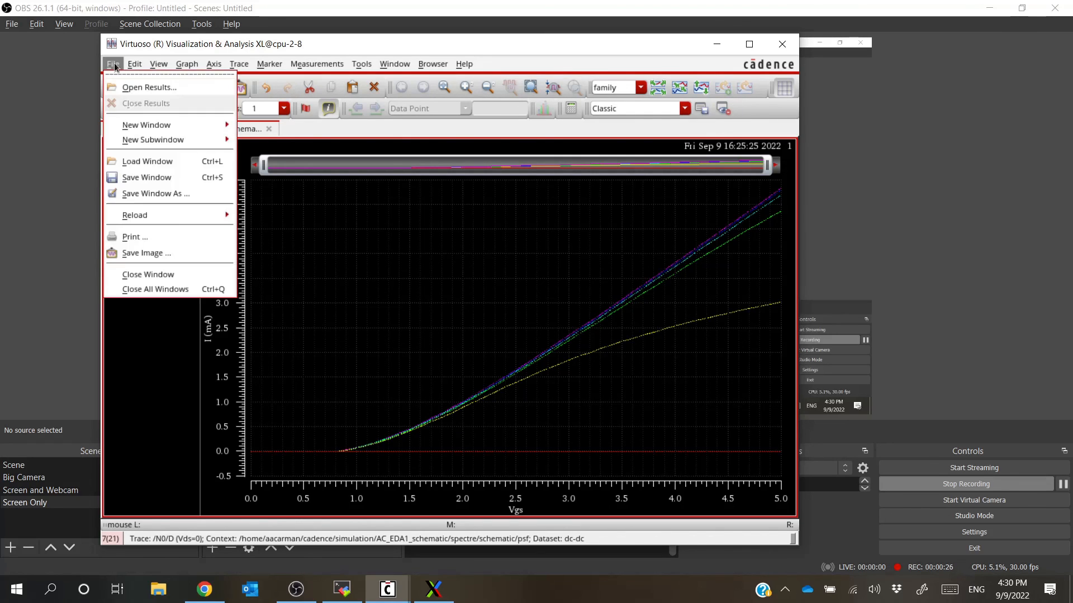
click(164, 255)
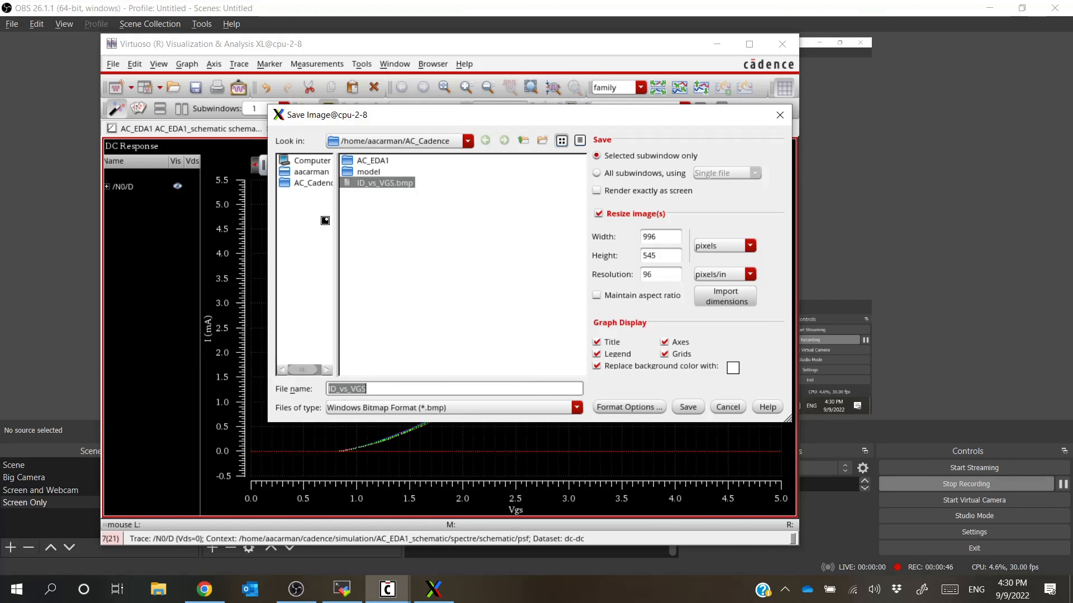
click(371, 183)
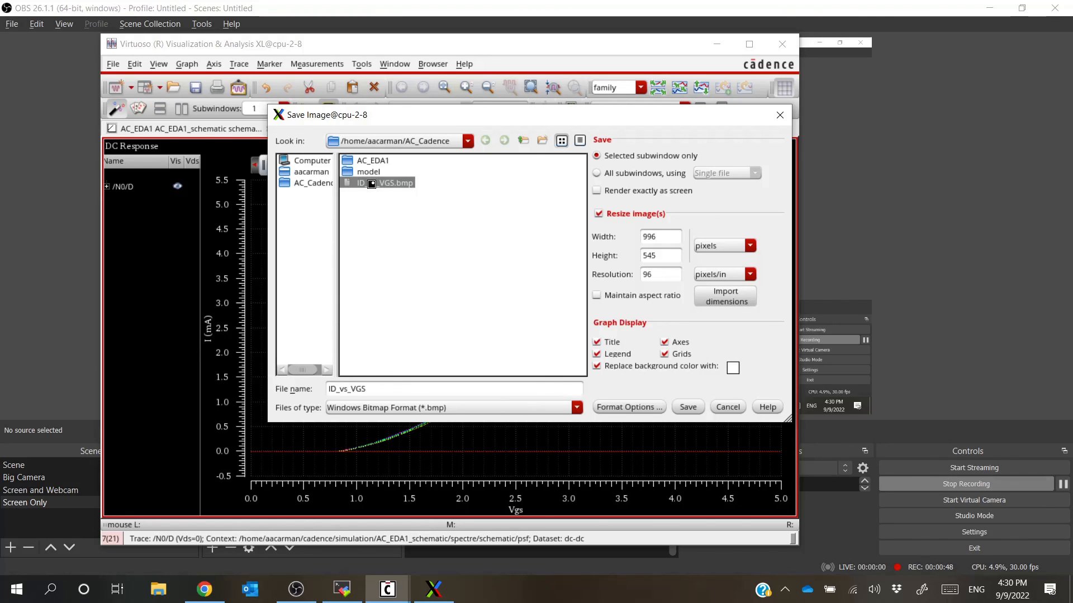
double_click(380, 183)
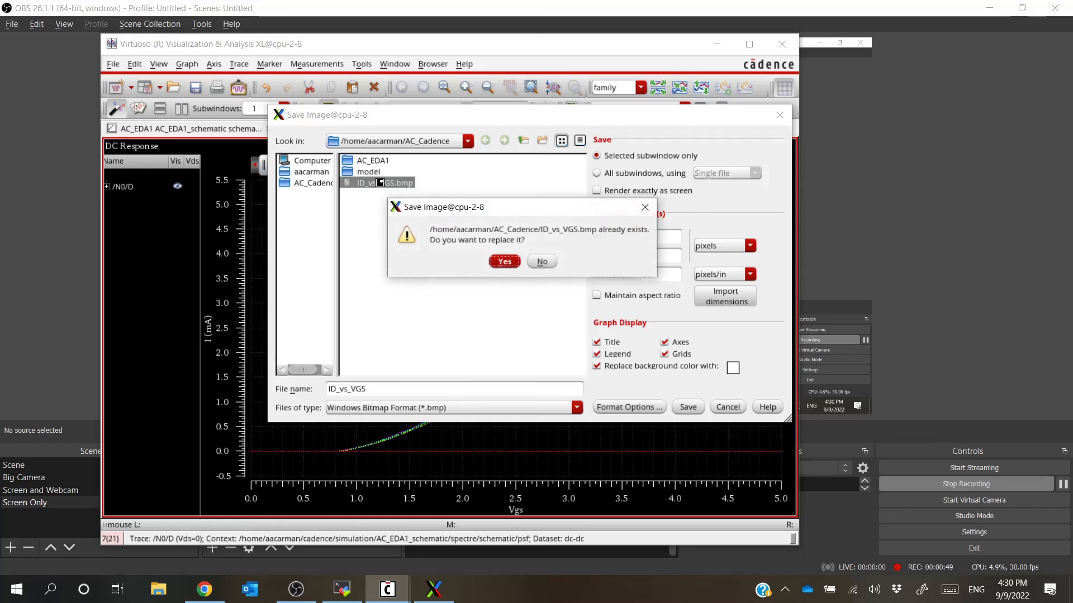
click(504, 261)
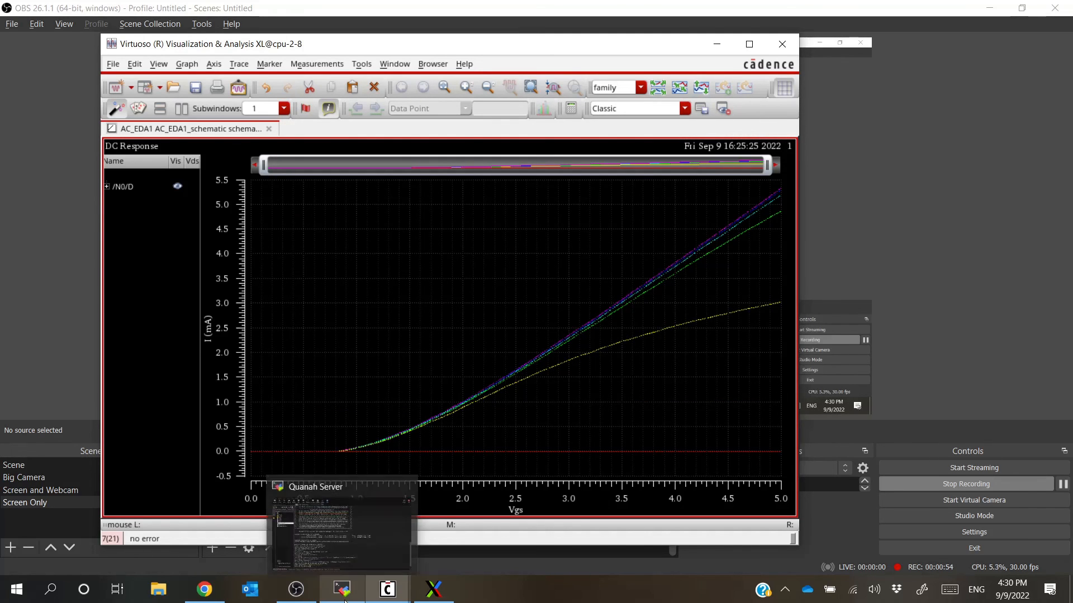
Switch to the Quanah Server session in MobaXterm and show its SFTP file browser
click(329, 588)
click(321, 549)
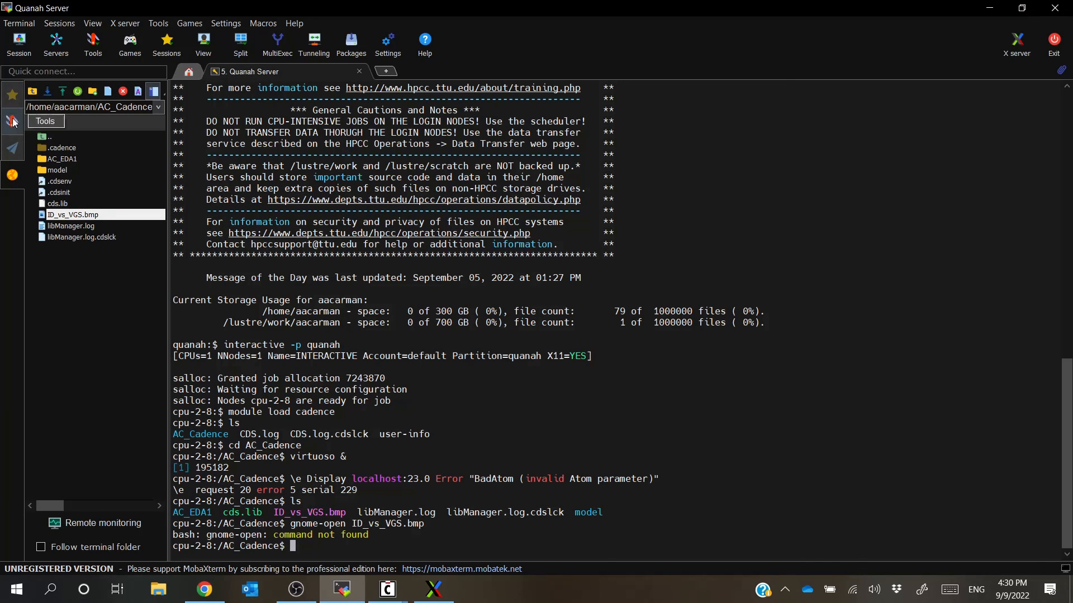
click(12, 94)
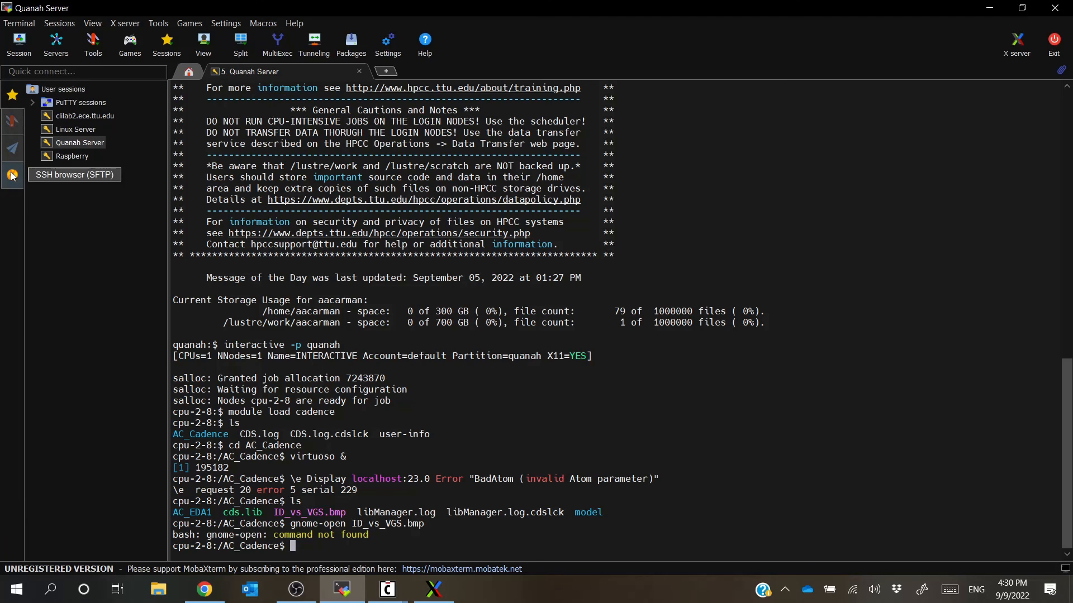
click(12, 179)
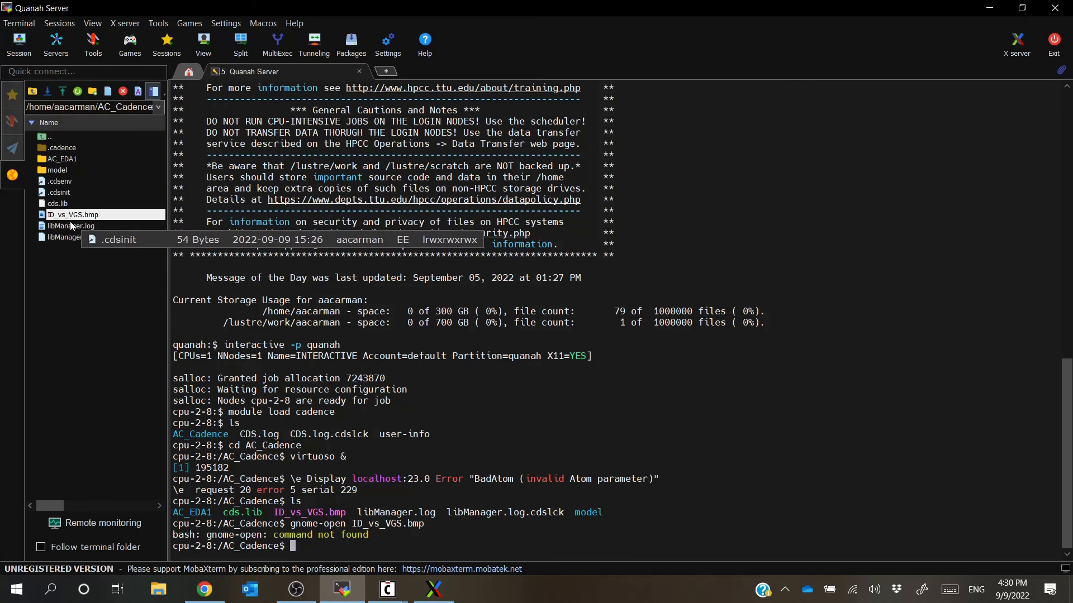
Go up to the home directory in the SFTP browser and reopen the AC_Cadence folder
click(43, 137)
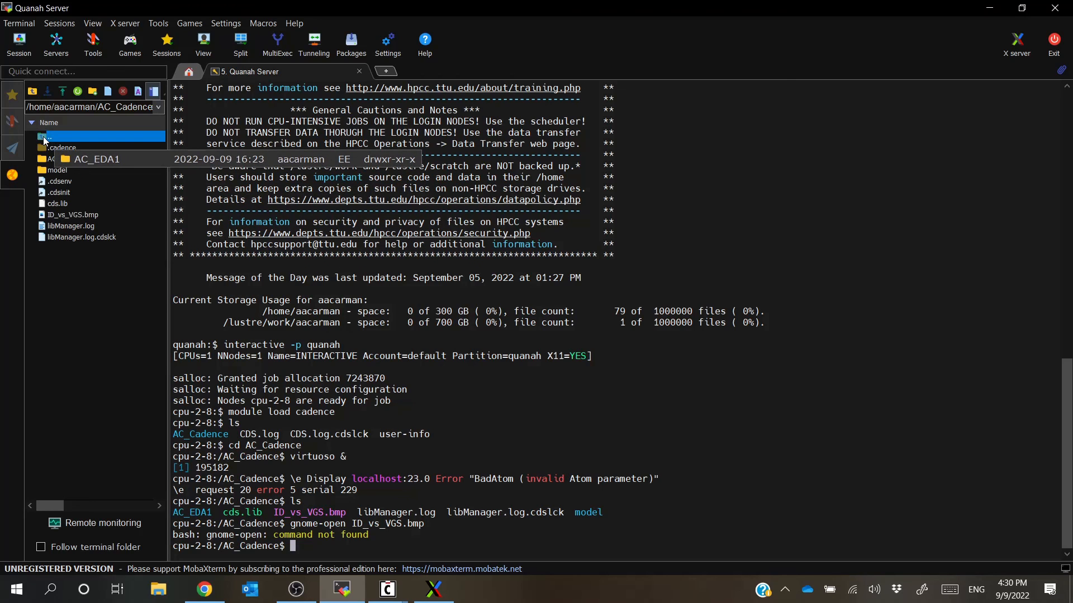
click(56, 548)
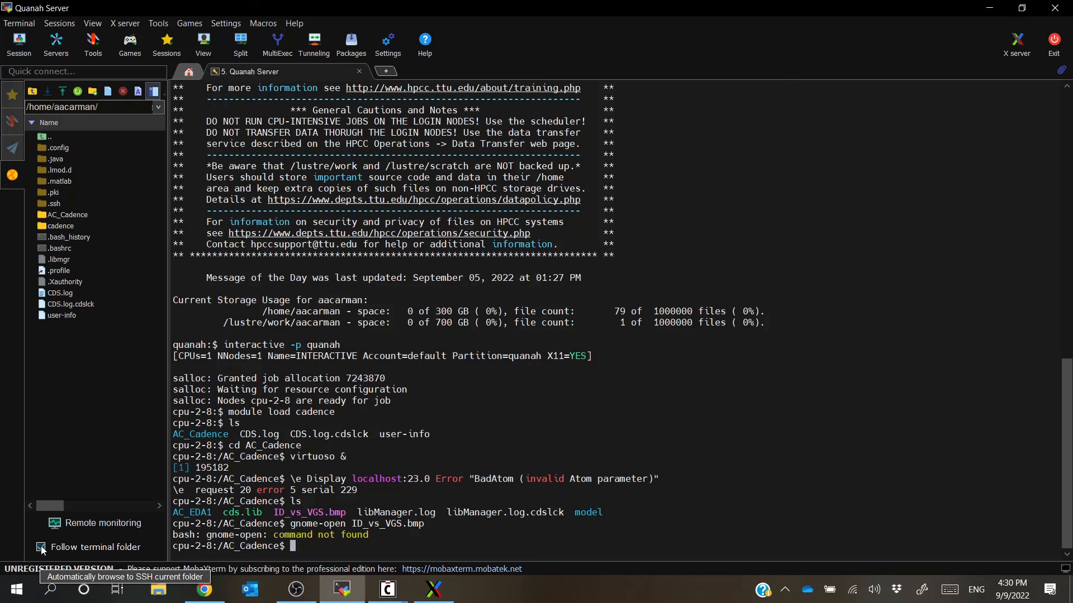
click(41, 548)
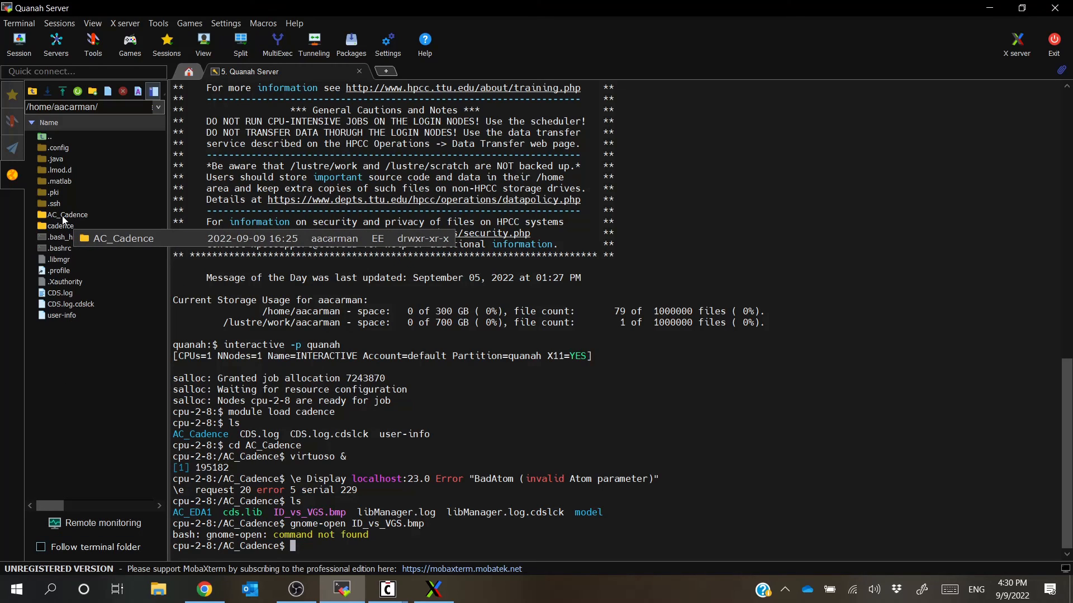
double_click(63, 218)
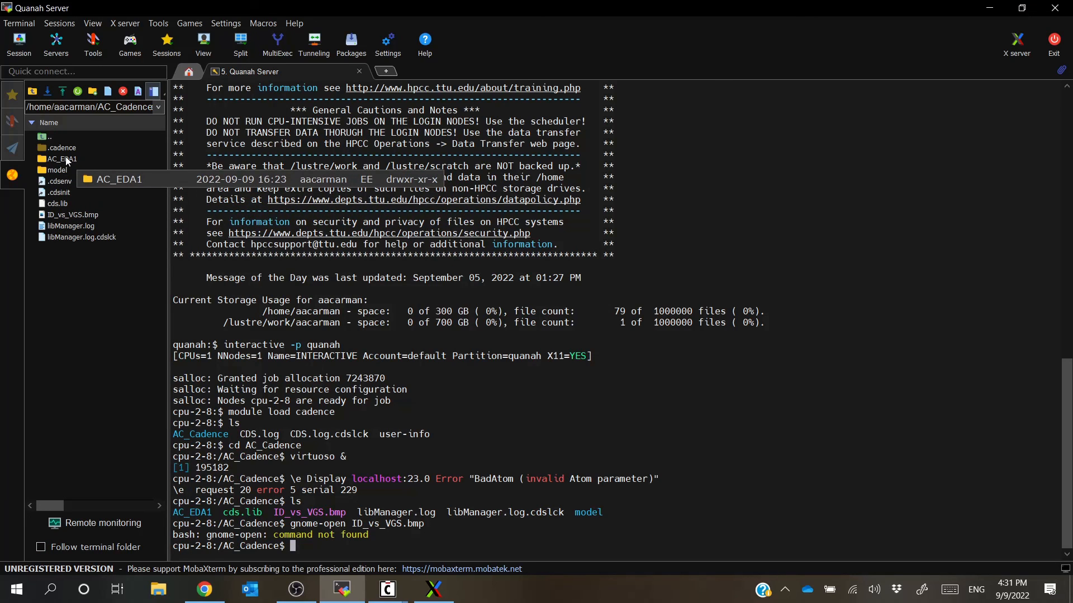
Open ID_vs_VGS.bmp from the AC_Cadence folder, inspect the plotted curves up close, and close the image viewer
double_click(79, 217)
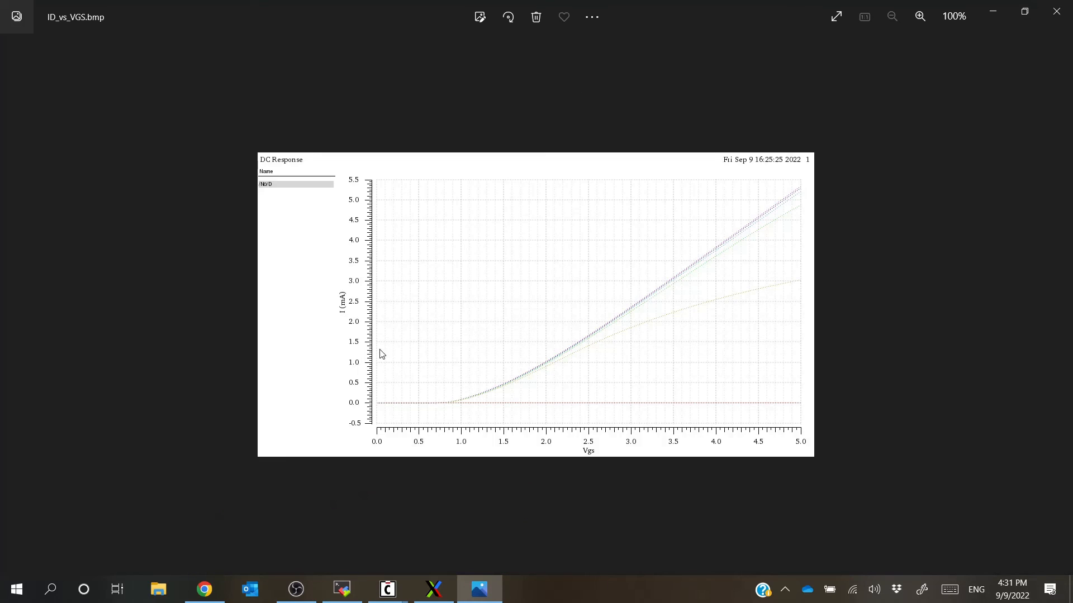
scroll(539, 276, up, 5)
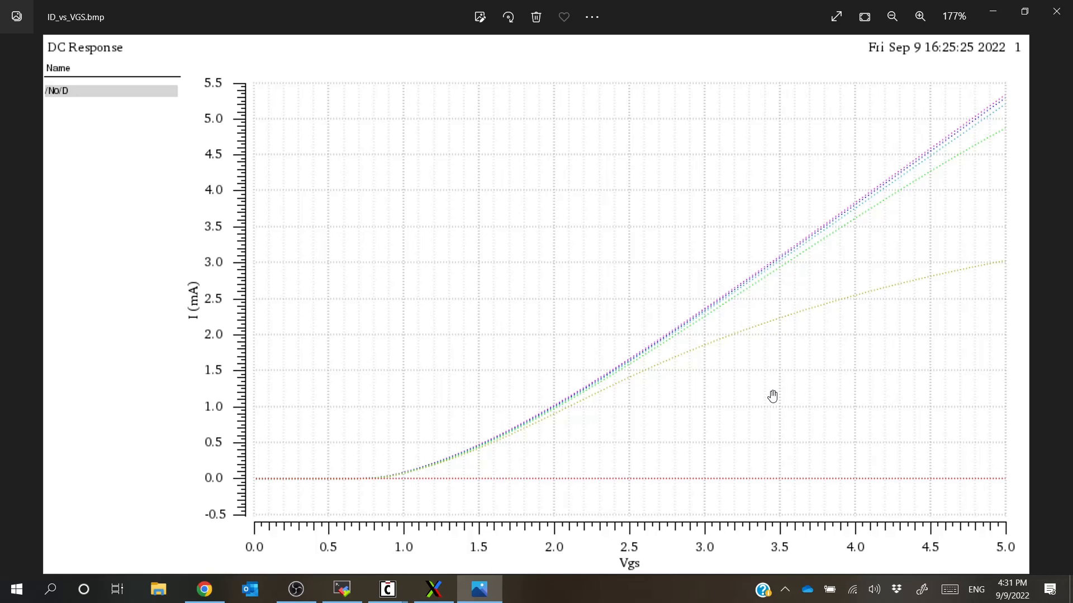
scroll(724, 443, down, 1)
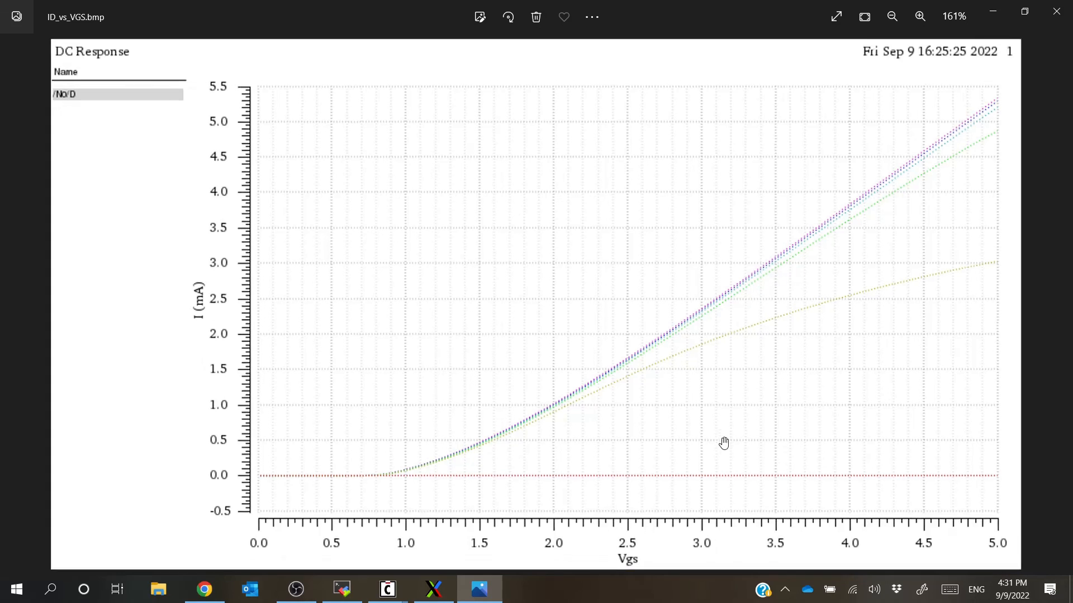
scroll(724, 443, down, 3)
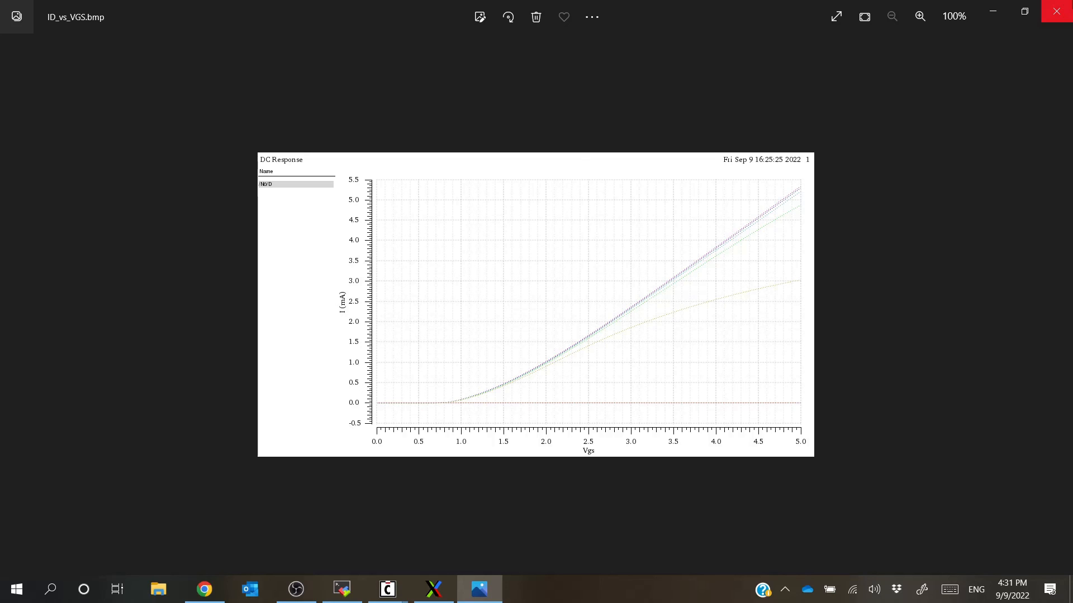
click(1058, 10)
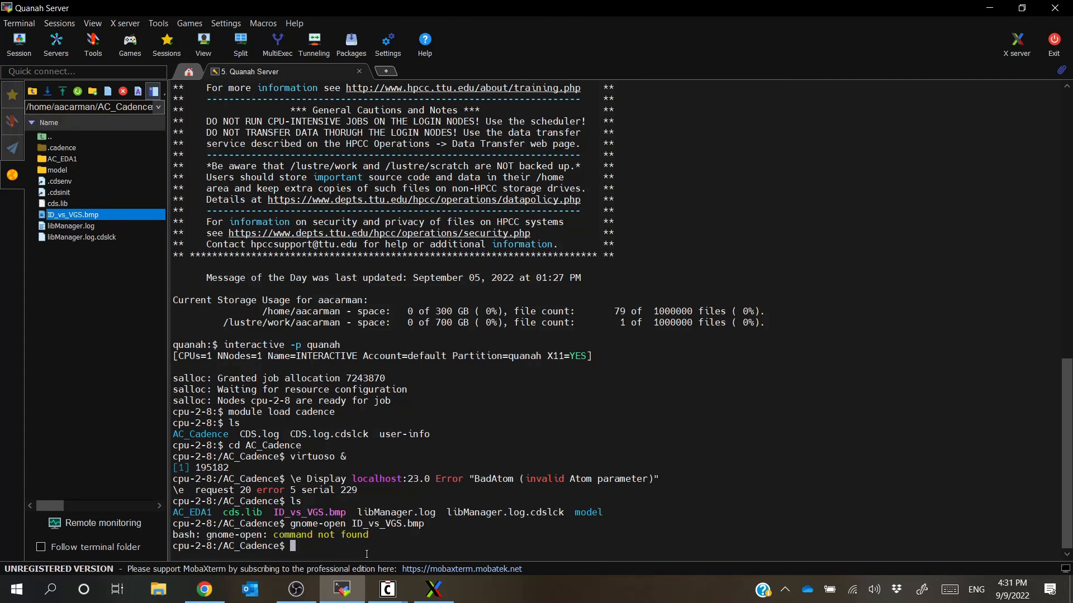